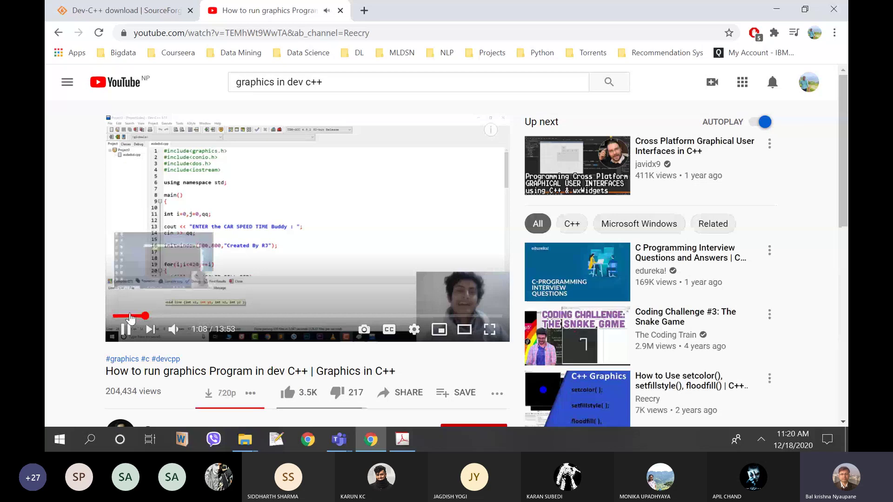
Step: Mute the YouTube video on running graphics programs in Dev C++ and switch it to theater mode
{"action": "left_click", "coordinate": [173, 330]}
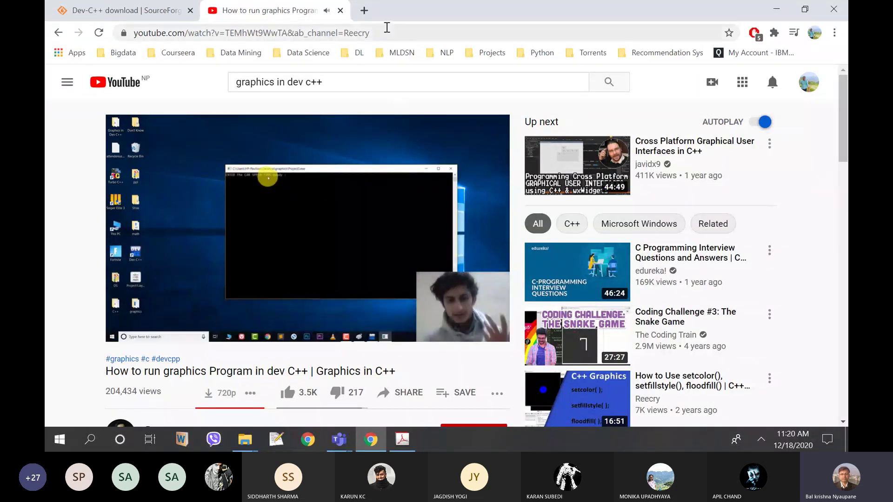
{"action": "key", "text": "ctrl+l"}
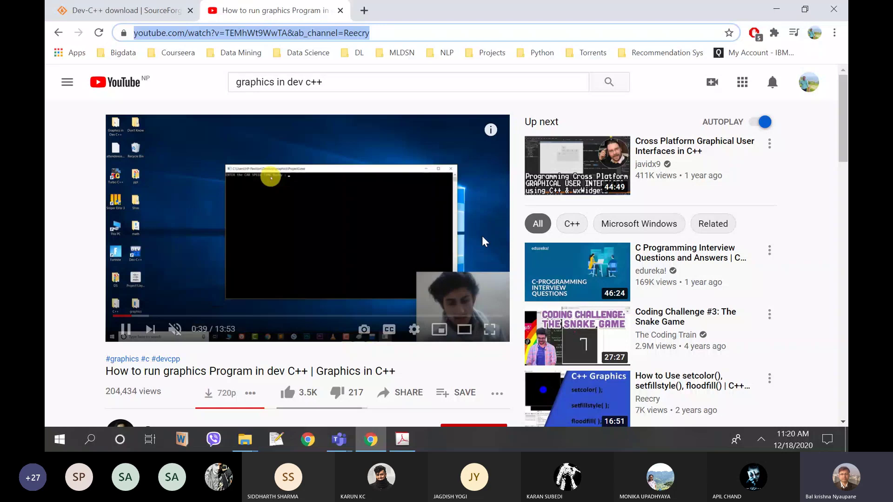
{"action": "left_click", "coordinate": [464, 329]}
Step: Copy the video's web address and post it as a new conversation in the class team's General channel in Microsoft Teams
{"action": "left_click", "coordinate": [398, 32]}
{"action": "key", "text": "ctrl+c"}
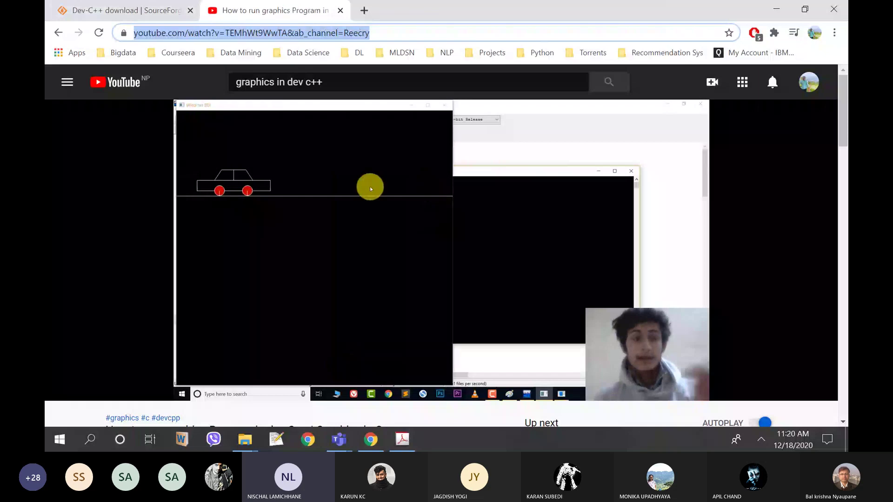
{"action": "mouse_move", "coordinate": [335, 439]}
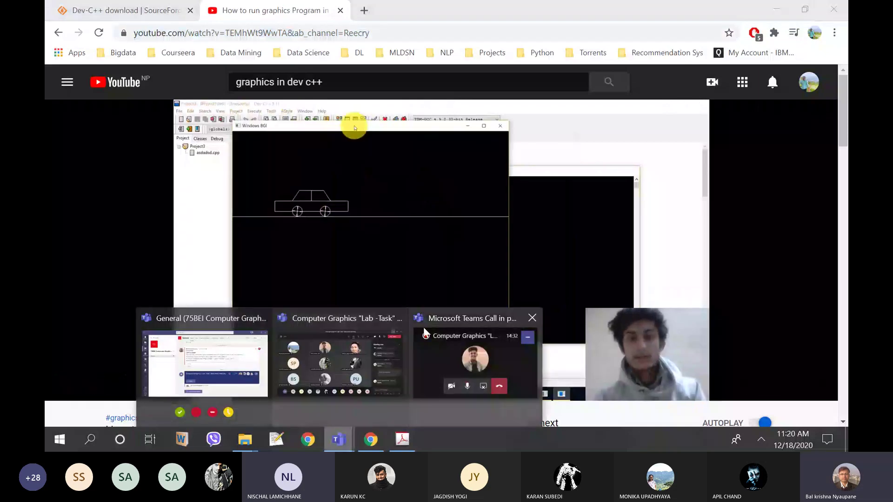
{"action": "mouse_move", "coordinate": [423, 328]}
{"action": "mouse_move", "coordinate": [381, 316]}
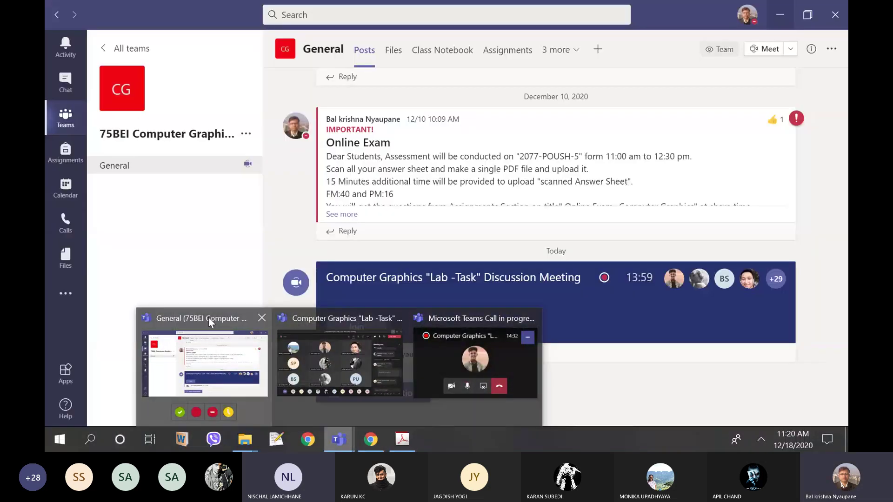
{"action": "left_click", "coordinate": [208, 318]}
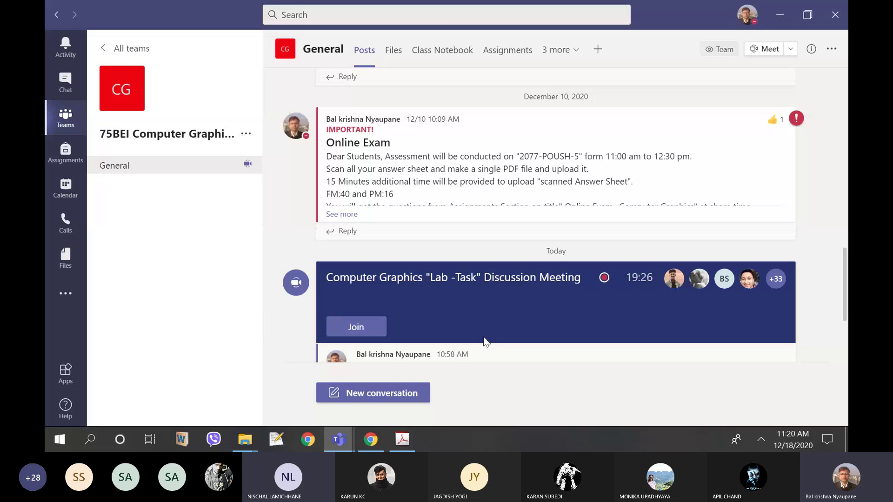
{"action": "scroll", "coordinate": [486, 342], "scroll_direction": "down", "scroll_amount": 5}
{"action": "left_click", "coordinate": [402, 393]}
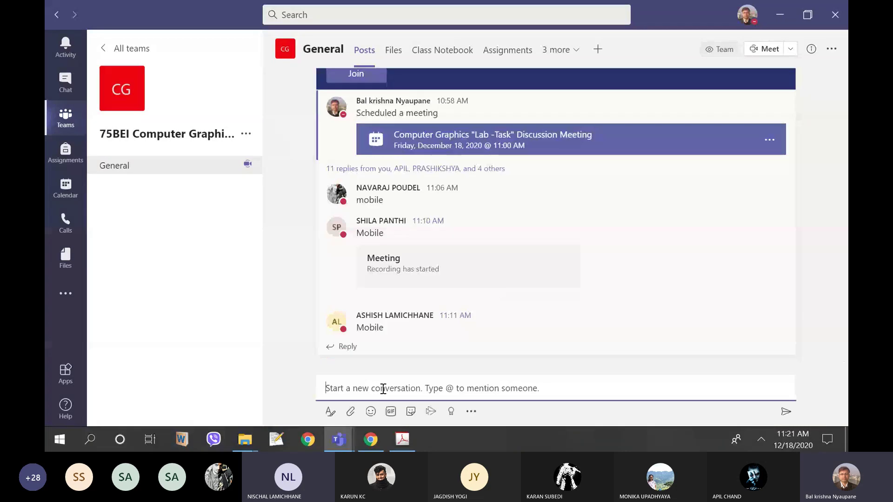
{"action": "key", "text": "ctrl+v"}
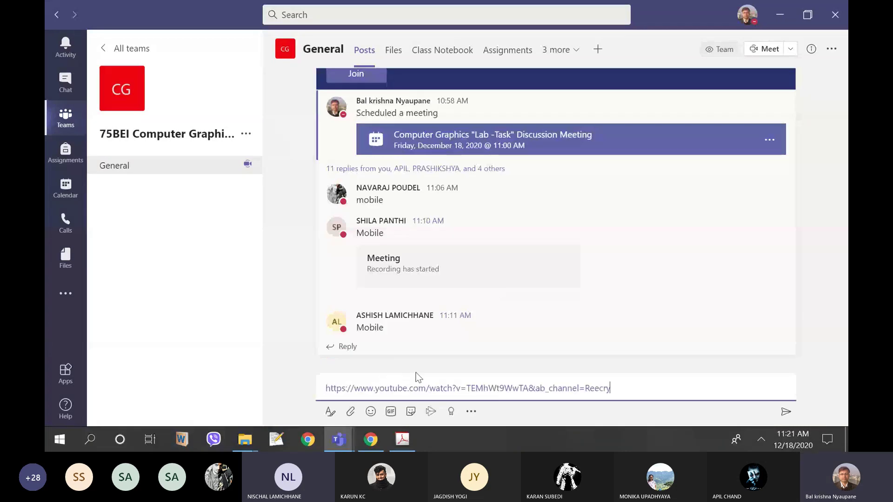
{"action": "key", "text": "Return"}
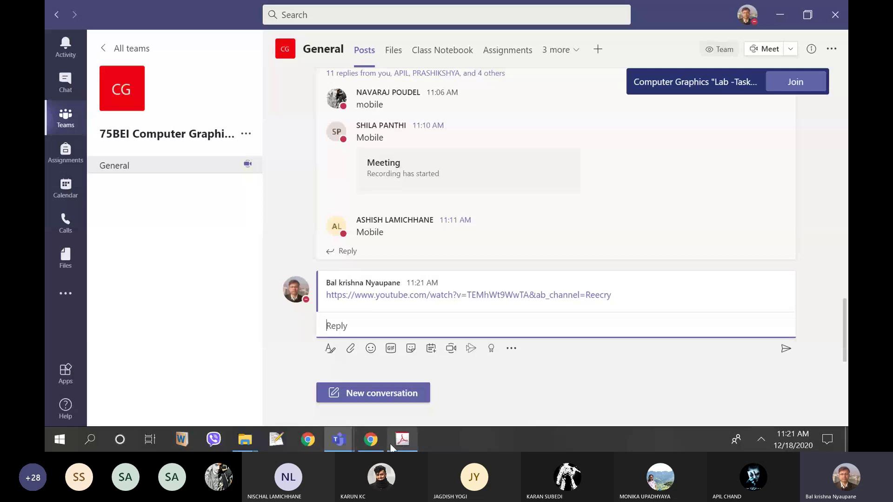
Step: Switch to Chrome to show the Dev-C++ download page on SourceForge, and minimize the browser
{"action": "left_click", "coordinate": [370, 440]}
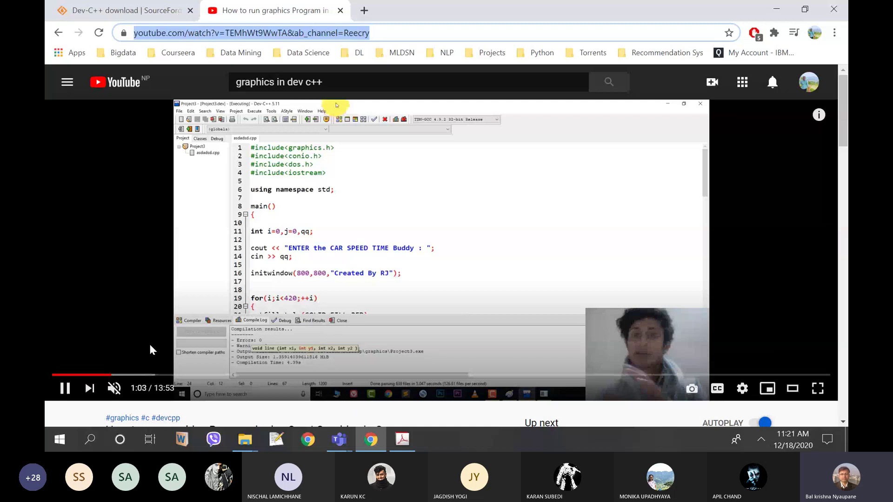
{"action": "left_click", "coordinate": [123, 10]}
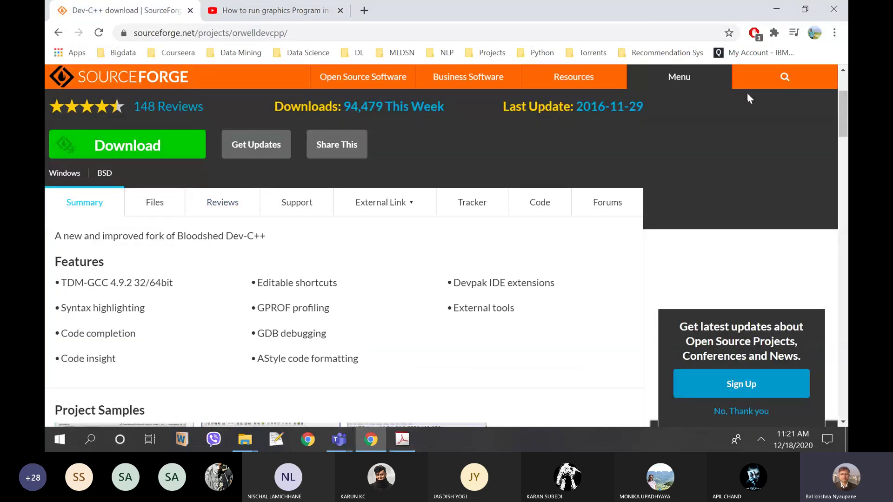
{"action": "left_click", "coordinate": [778, 9]}
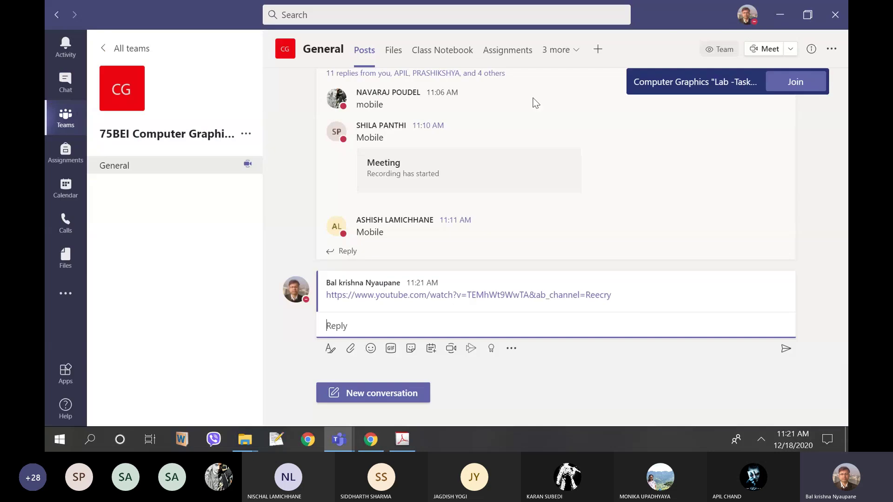
Step: Start a computer upload for a reply to the posted video link and browse to Study Materials > Computer Graphics > Engineering > Graphics lab
{"action": "left_click", "coordinate": [351, 351]}
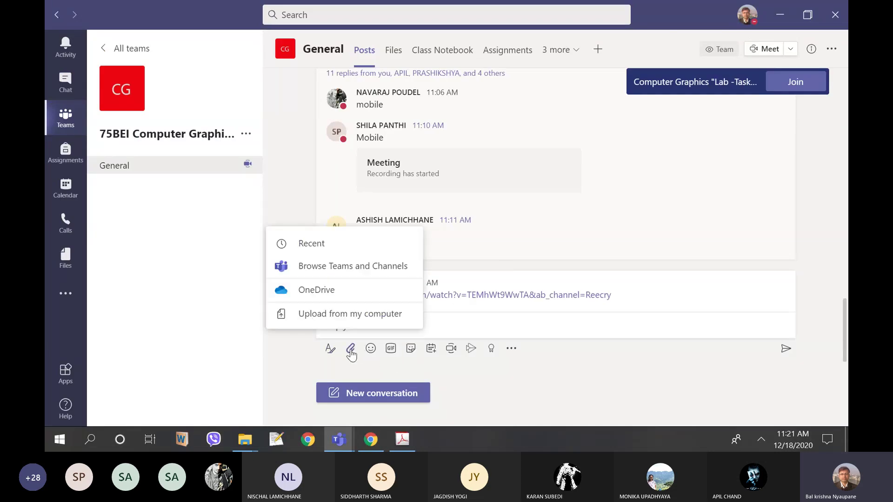
{"action": "left_click", "coordinate": [347, 317]}
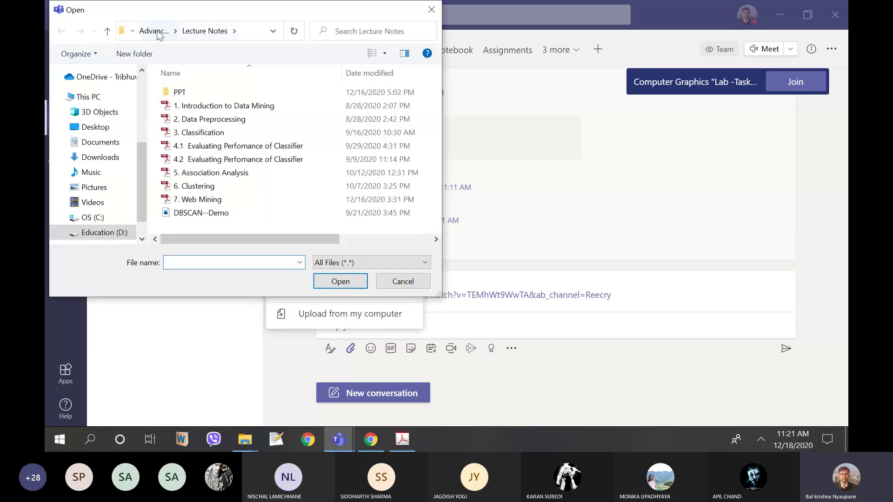
{"action": "left_click", "coordinate": [107, 31]}
{"action": "left_click", "coordinate": [108, 30]}
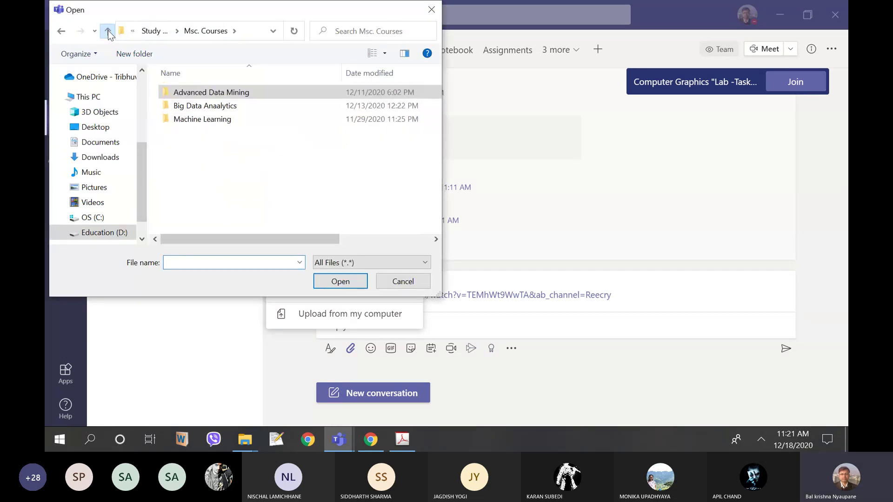
{"action": "left_click", "coordinate": [108, 30]}
{"action": "scroll", "coordinate": [222, 160], "scroll_direction": "up", "scroll_amount": 2}
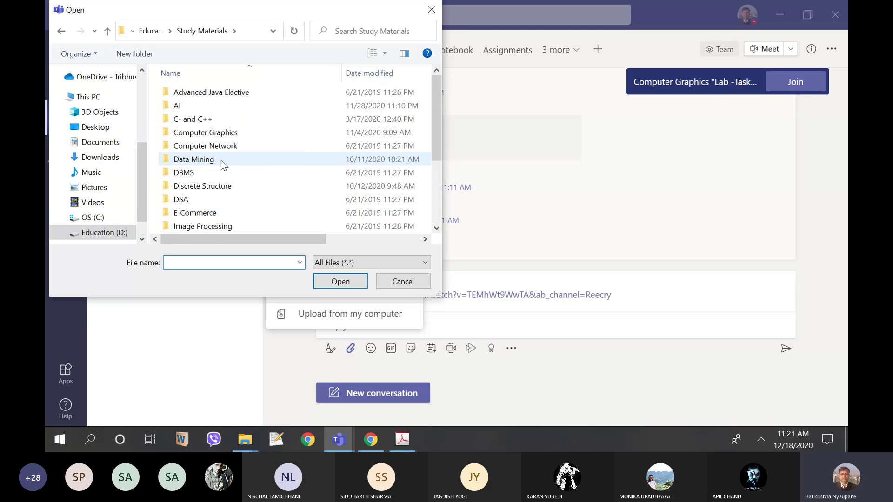
{"action": "double_click", "coordinate": [225, 133]}
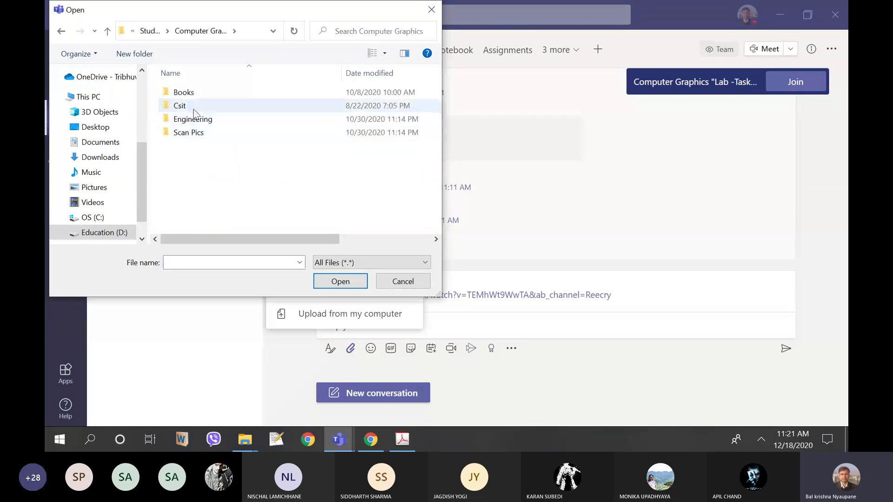
{"action": "double_click", "coordinate": [196, 120]}
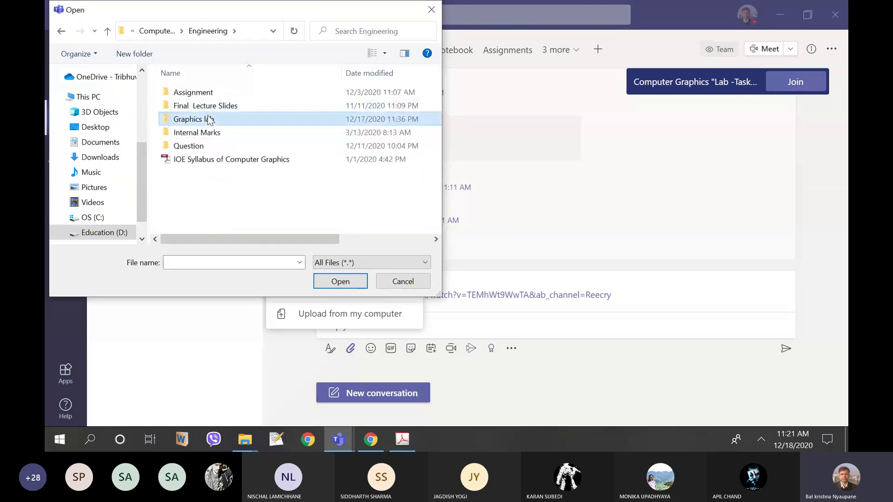
{"action": "double_click", "coordinate": [208, 119]}
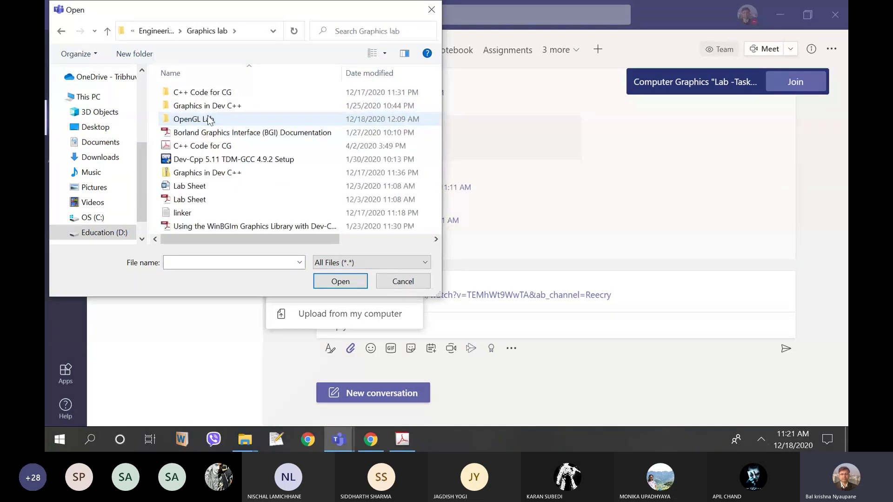
Step: Attach the zipped Graphics in Dev C++ file to the reply and send it
{"action": "left_click", "coordinate": [228, 176]}
{"action": "double_click", "coordinate": [228, 177]}
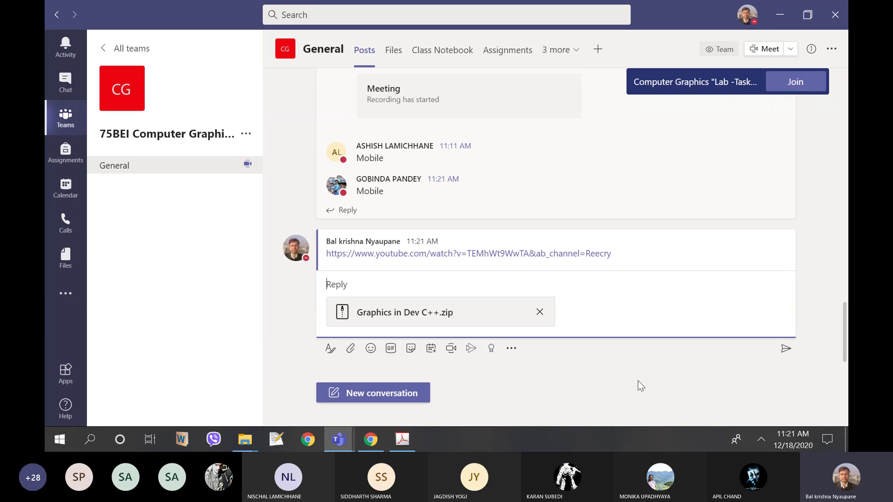
{"action": "key", "text": "Return"}
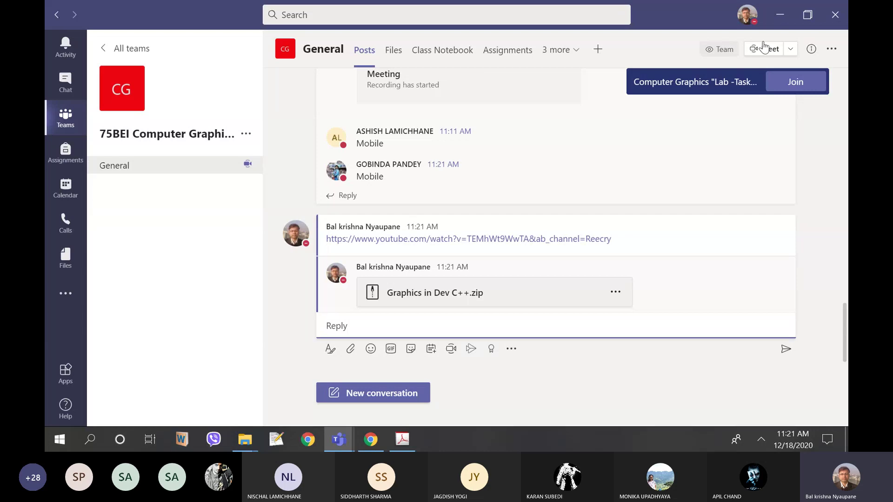
Step: Switch to File Explorer's Graphics lab window, restore it from full size, narrow it and place it on the right half of the desktop
{"action": "left_click", "coordinate": [781, 19]}
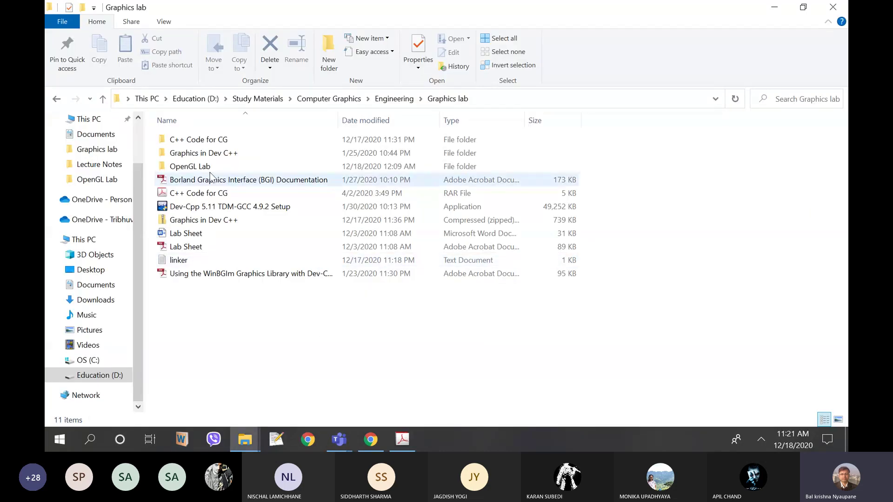
{"action": "left_click", "coordinate": [804, 7]}
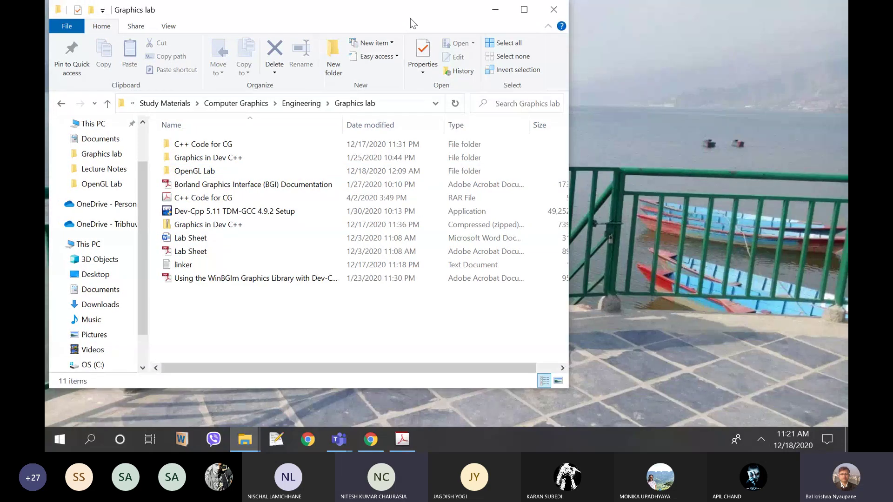
{"action": "left_click_drag", "start_coordinate": [568, 19], "coordinate": [481, 19]}
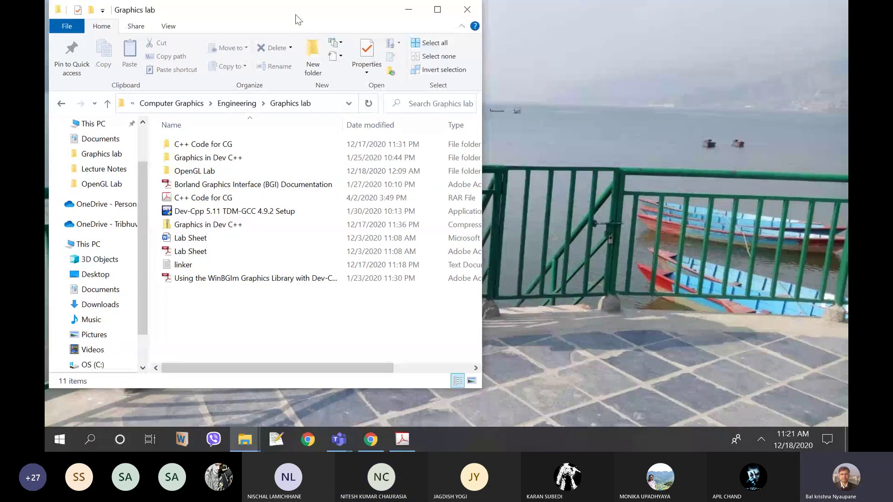
{"action": "left_click_drag", "start_coordinate": [291, 15], "coordinate": [534, 31]}
Step: Open This PC in a second File Explorer window and arrange both windows side by side without overlap
{"action": "left_click", "coordinate": [84, 12]}
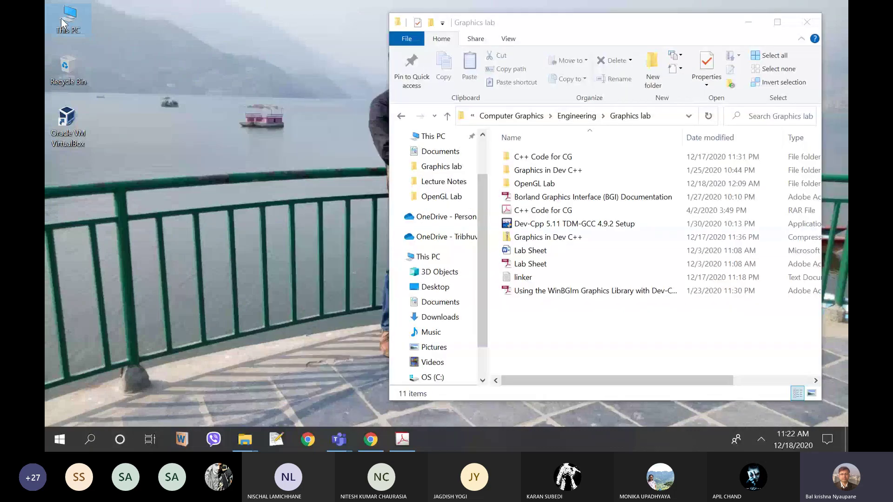
{"action": "double_click", "coordinate": [60, 17]}
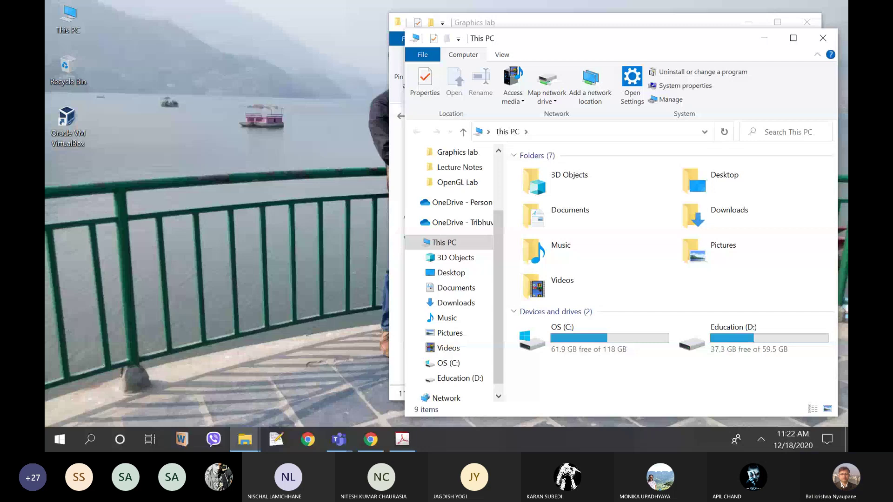
{"action": "key", "text": "super+Left"}
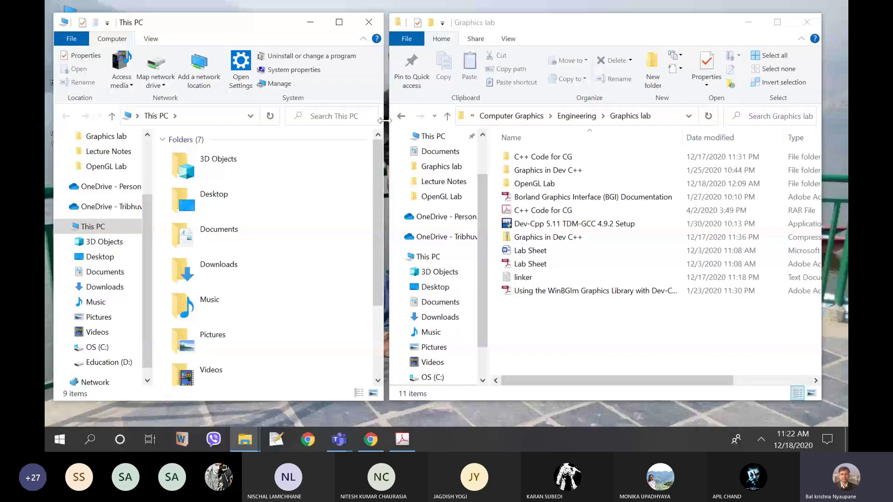
{"action": "left_click", "coordinate": [449, 88]}
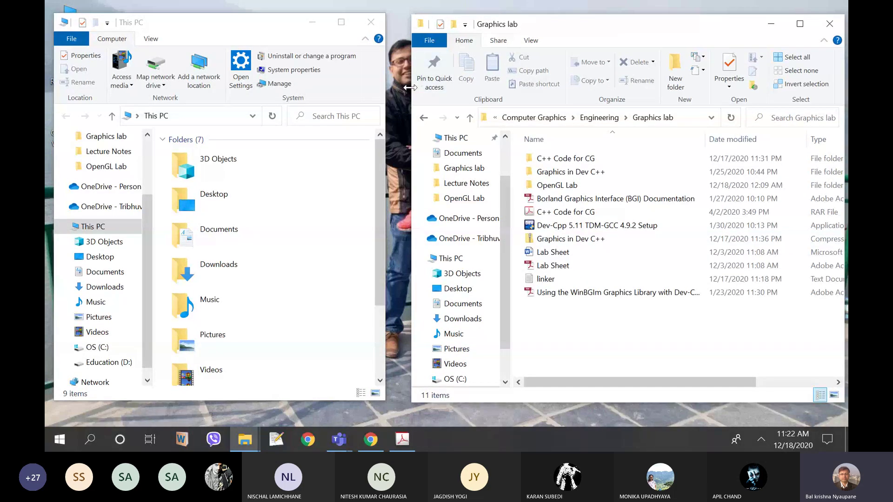
{"action": "left_click_drag", "start_coordinate": [412, 86], "coordinate": [445, 87]}
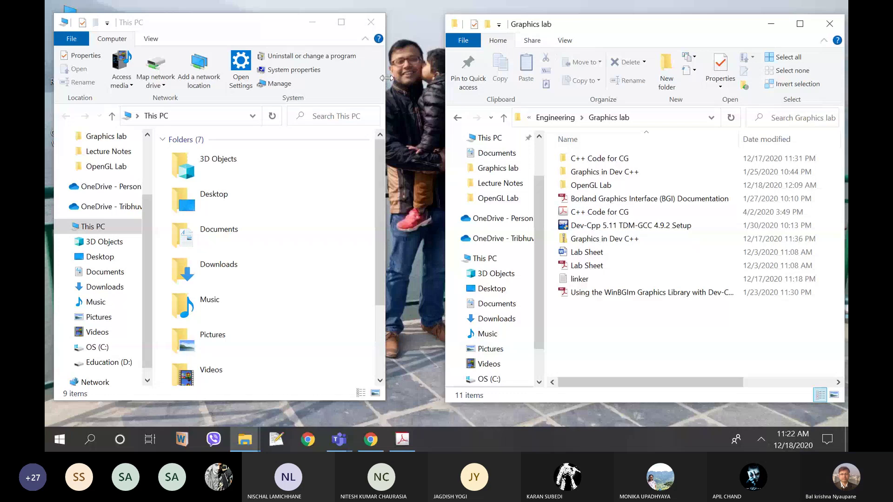
{"action": "left_click_drag", "start_coordinate": [385, 74], "coordinate": [435, 85]}
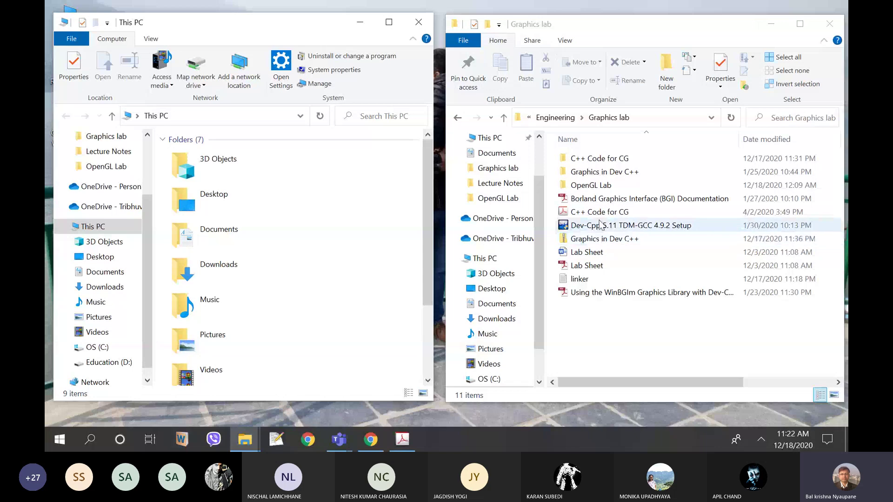
Step: Open the Graphics in Dev C++ folder in one window and C:\Program Files (x86)\Dev-Cpp\Templates in the other
{"action": "double_click", "coordinate": [595, 174]}
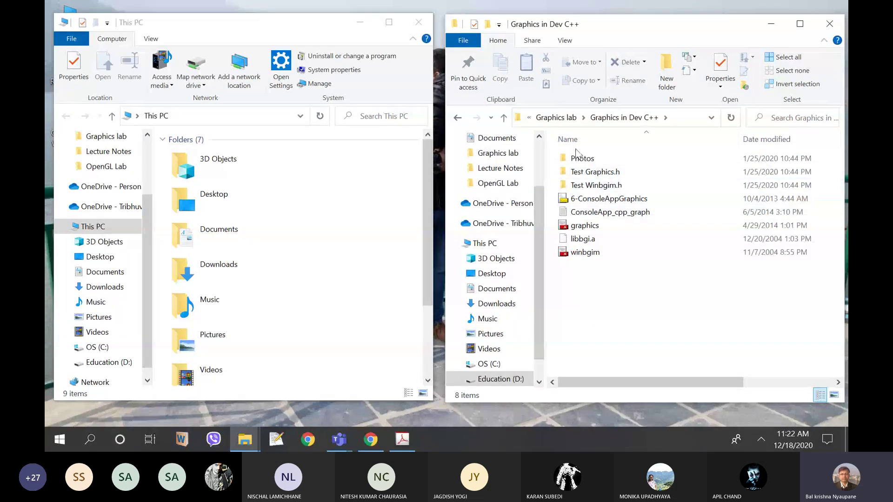
{"action": "left_click", "coordinate": [100, 348]}
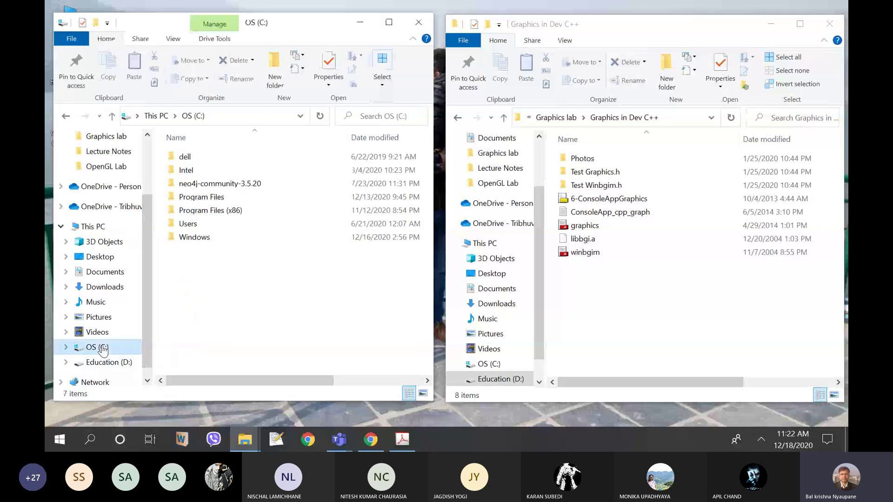
{"action": "double_click", "coordinate": [227, 212]}
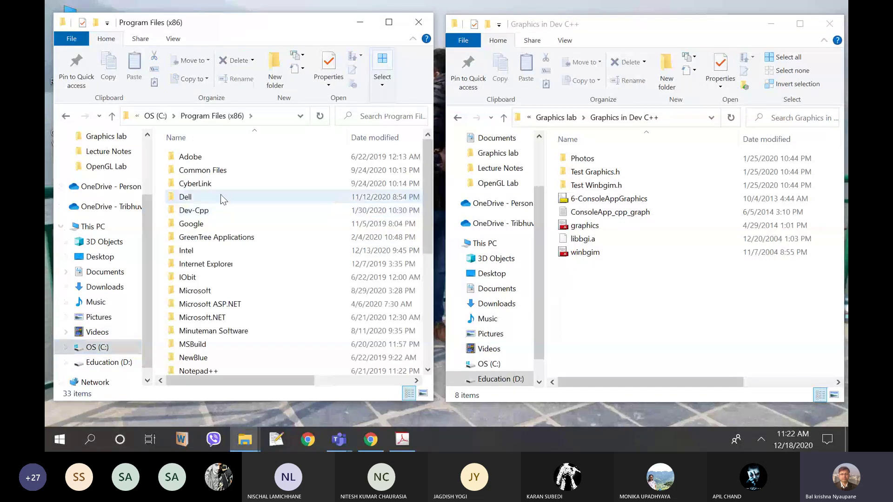
{"action": "double_click", "coordinate": [218, 211]}
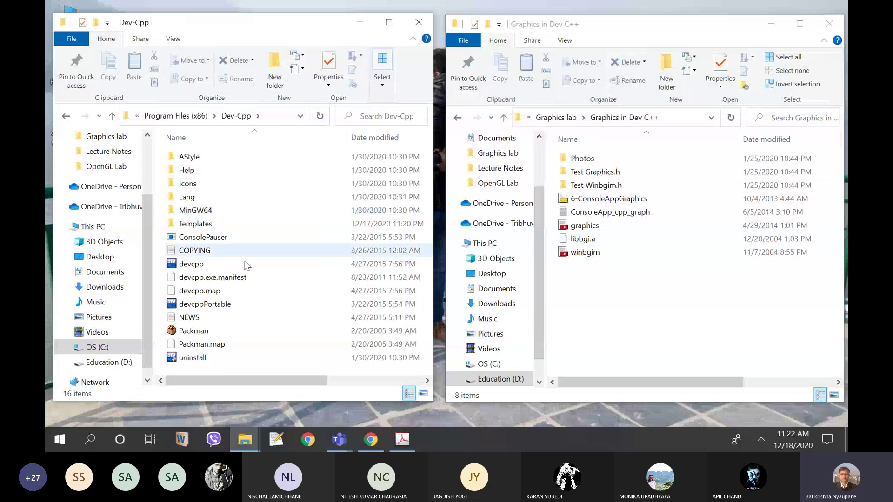
{"action": "double_click", "coordinate": [195, 224]}
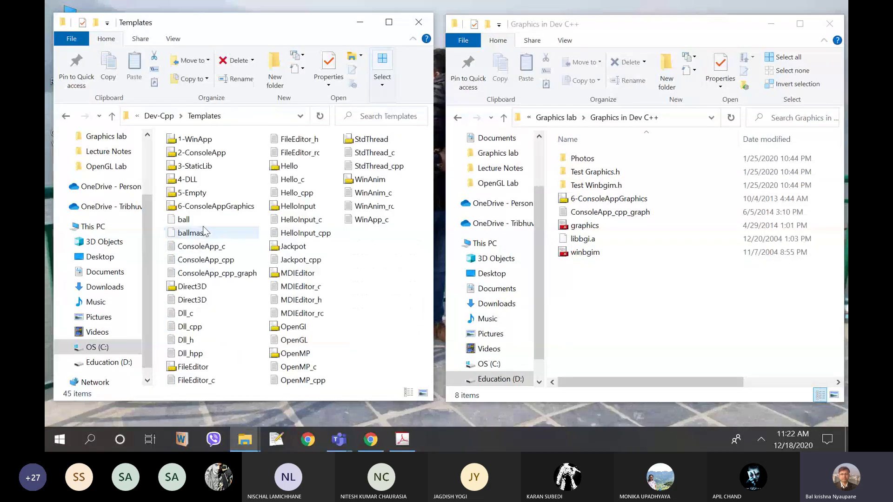
Step: Copy 6-ConsoleAppGraphics and ConsoleApp_cpp_graph from Graphics in Dev C++ into the Dev-Cpp Templates folder, skipping files that already exist there
{"action": "left_click", "coordinate": [598, 202]}
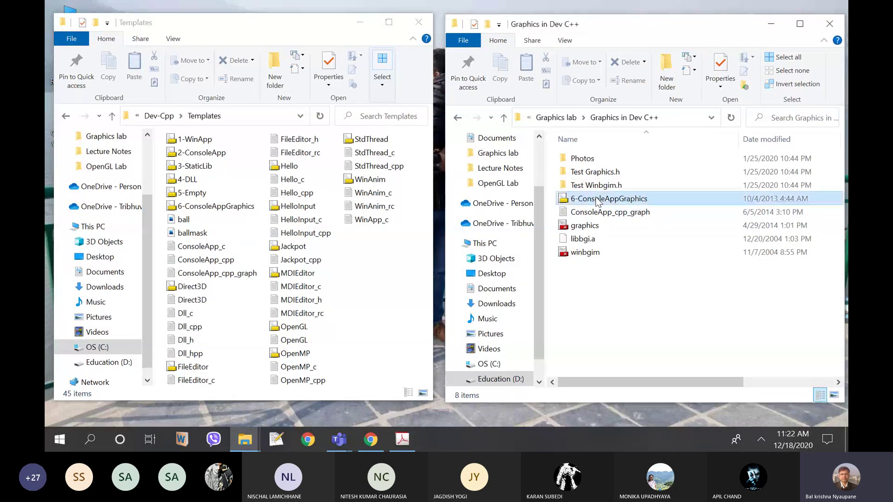
{"action": "left_click", "coordinate": [602, 213], "text": "shift"}
{"action": "left_click_drag", "start_coordinate": [603, 213], "coordinate": [229, 222]}
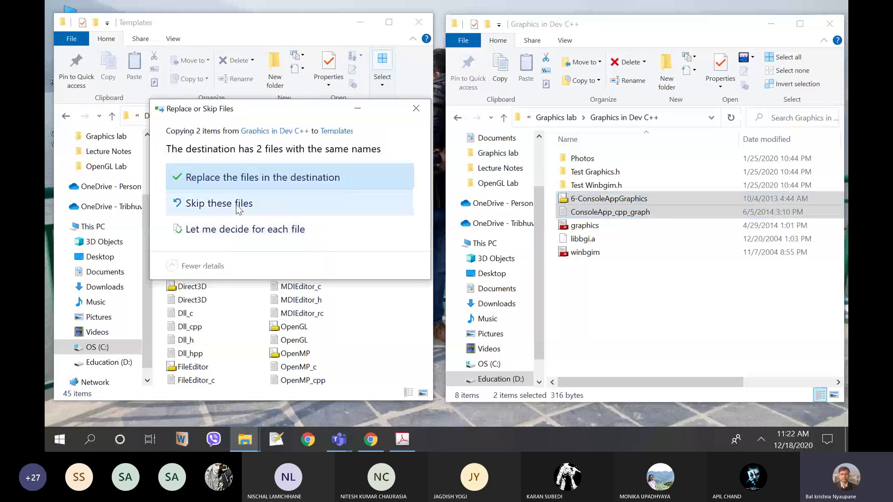
{"action": "left_click", "coordinate": [238, 206]}
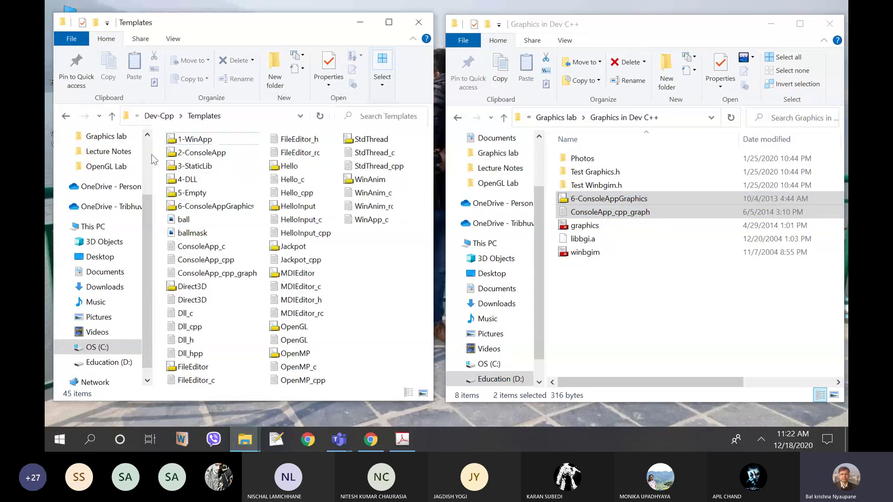
Step: Go from Templates up to the Dev-Cpp folder and open MinGW64\x86_64-w64-mingw32\include beside the Graphics in Dev C++ folder
{"action": "left_click", "coordinate": [112, 116]}
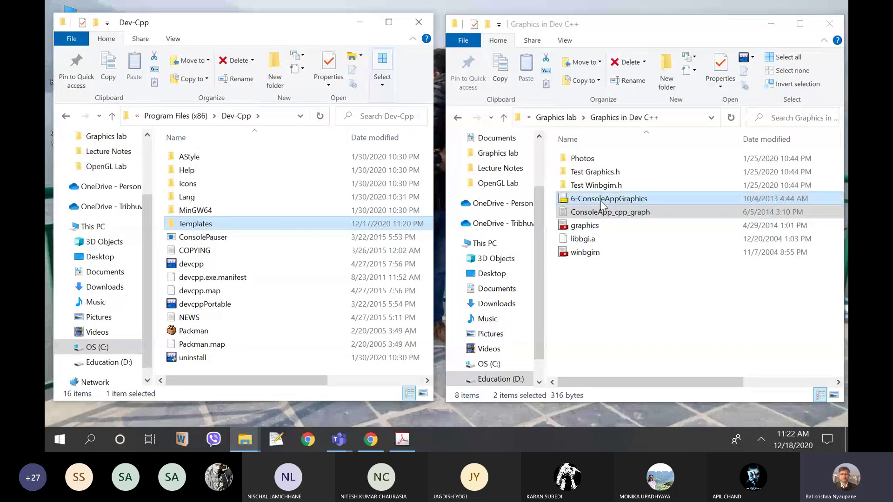
{"action": "left_click", "coordinate": [503, 117]}
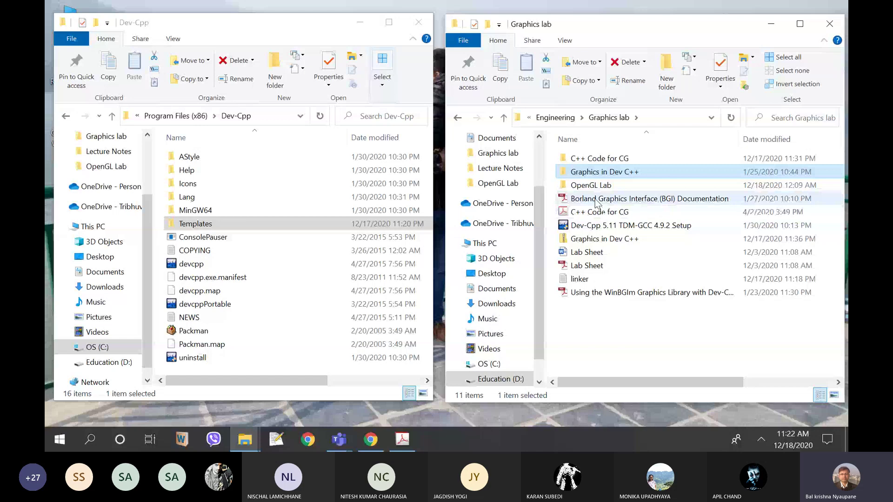
{"action": "key", "text": "Return"}
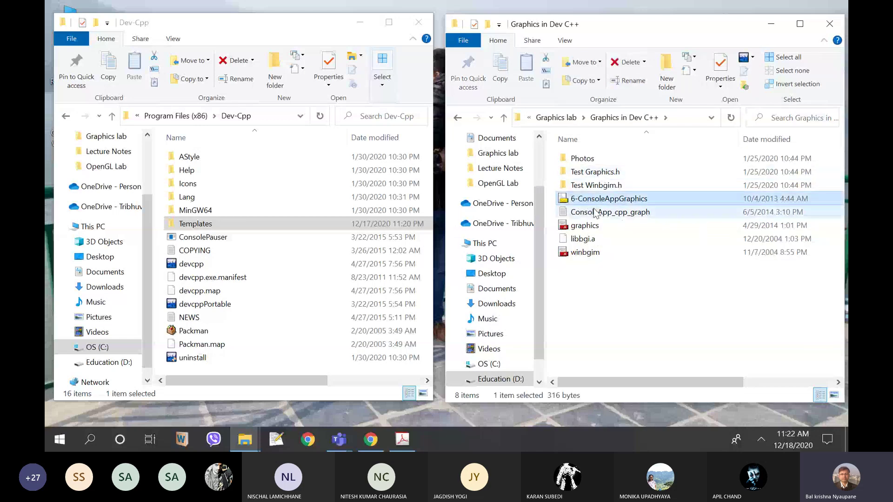
{"action": "left_click", "coordinate": [595, 213]}
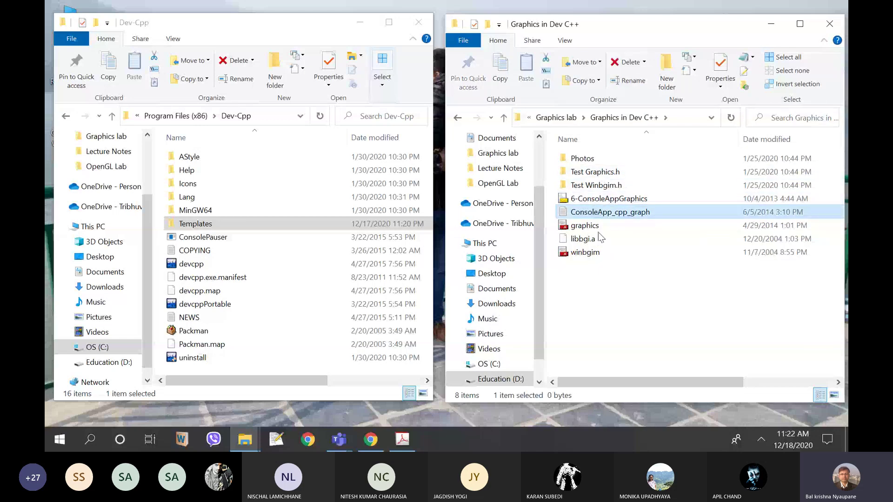
{"action": "left_click", "coordinate": [204, 213]}
{"action": "double_click", "coordinate": [205, 214]}
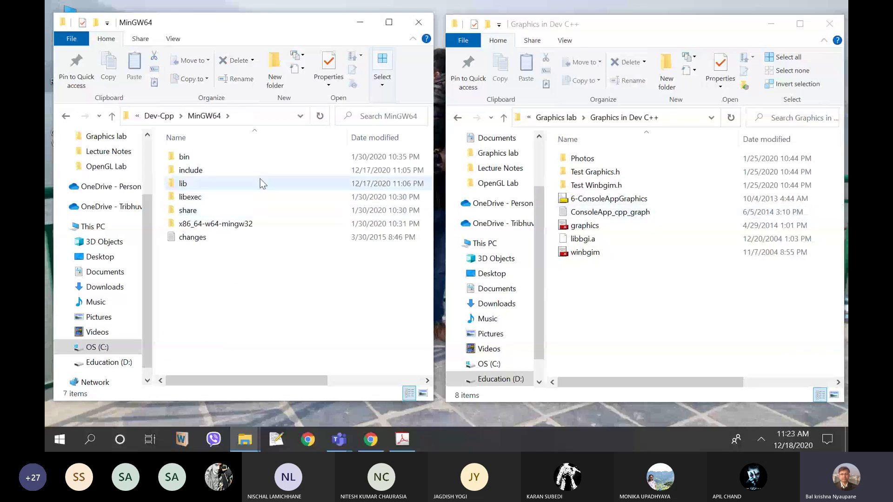
{"action": "double_click", "coordinate": [224, 226]}
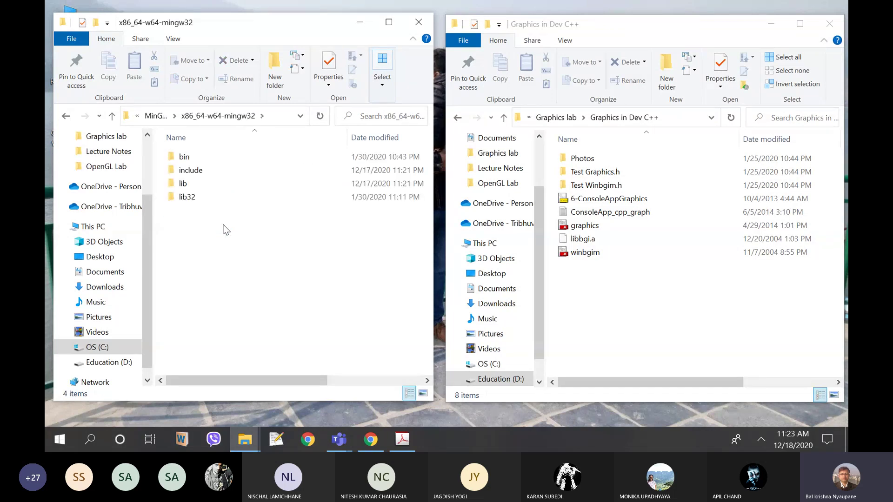
{"action": "double_click", "coordinate": [191, 171]}
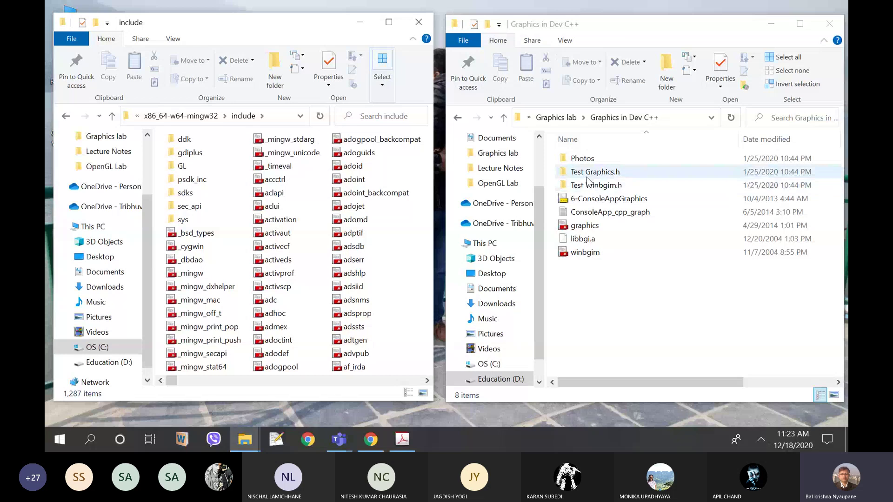
Step: Try to copy the graphics and winbgim header files from Graphics in Dev C++ into the include folder, cancelling at the replace prompt
{"action": "left_click", "coordinate": [504, 118]}
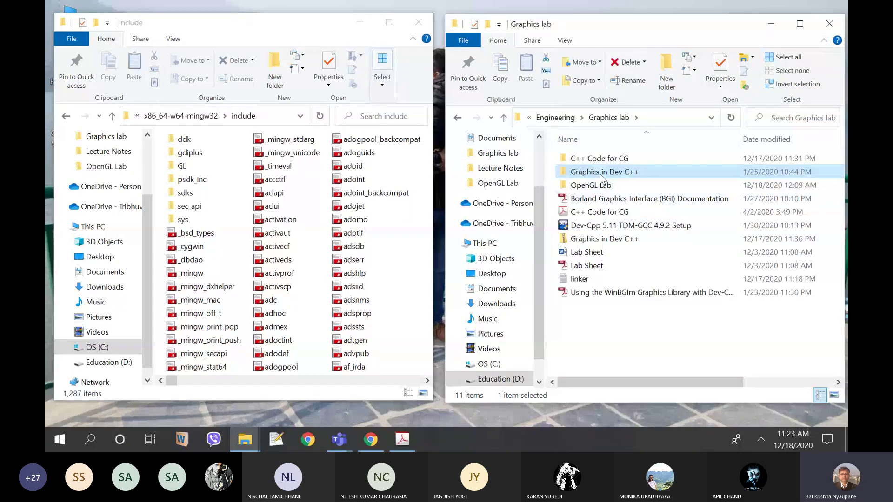
{"action": "double_click", "coordinate": [600, 176]}
{"action": "key", "text": "g"}
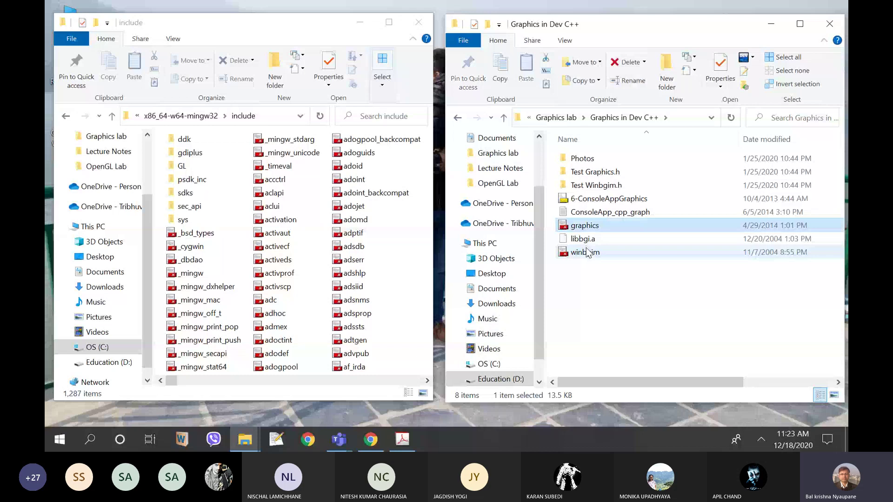
{"action": "left_click", "coordinate": [585, 252], "text": "ctrl"}
{"action": "left_click_drag", "start_coordinate": [584, 225], "coordinate": [199, 241]}
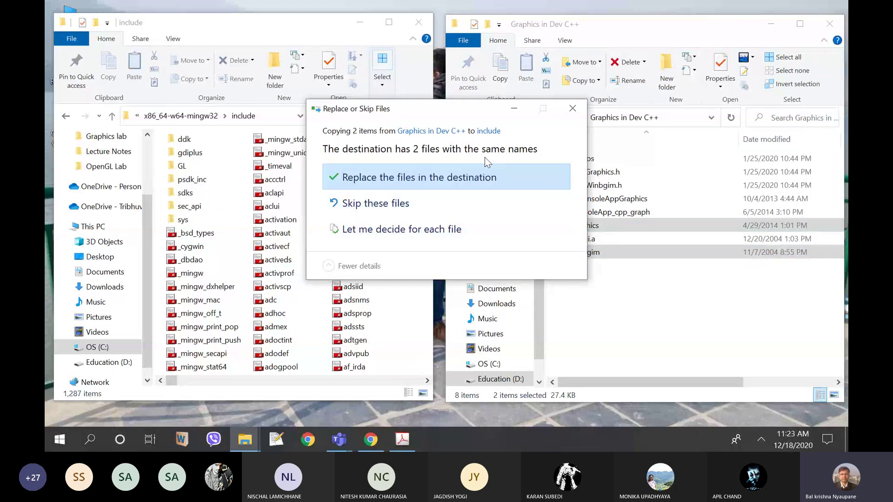
{"action": "left_click", "coordinate": [568, 111]}
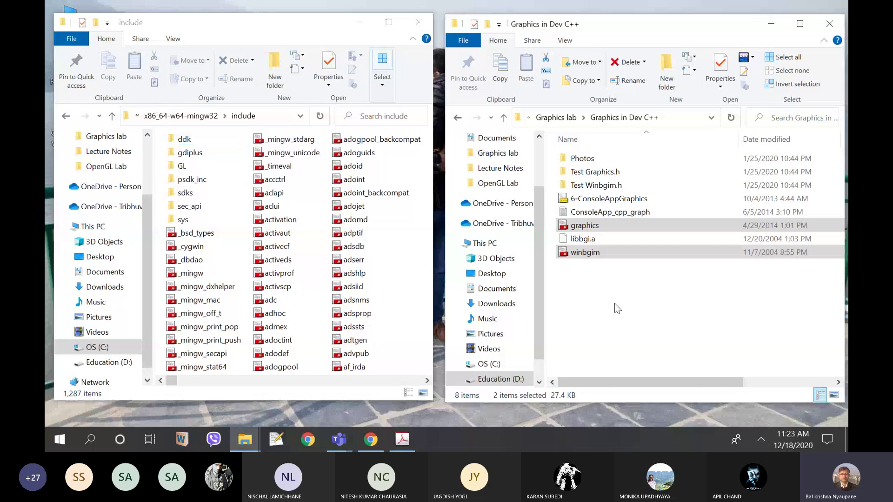
{"action": "left_click", "coordinate": [614, 303]}
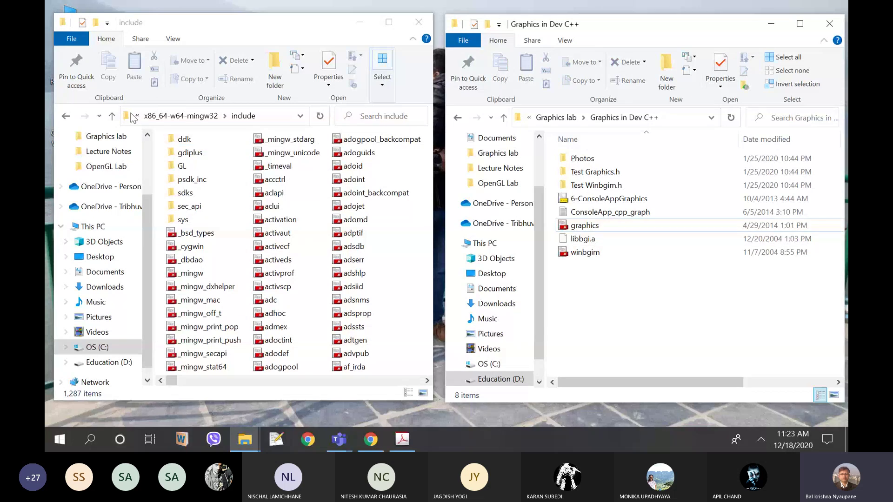
Step: Go back up to the Dev-Cpp folder and retrace the path through MinGW64 and x86_64-w64-mingw32 to include
{"action": "left_click", "coordinate": [112, 116]}
{"action": "left_click", "coordinate": [112, 116]}
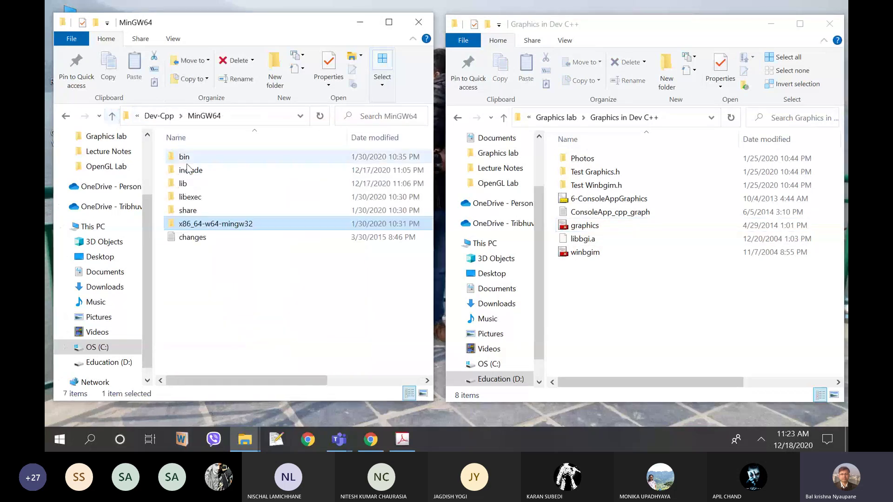
{"action": "left_click", "coordinate": [113, 116]}
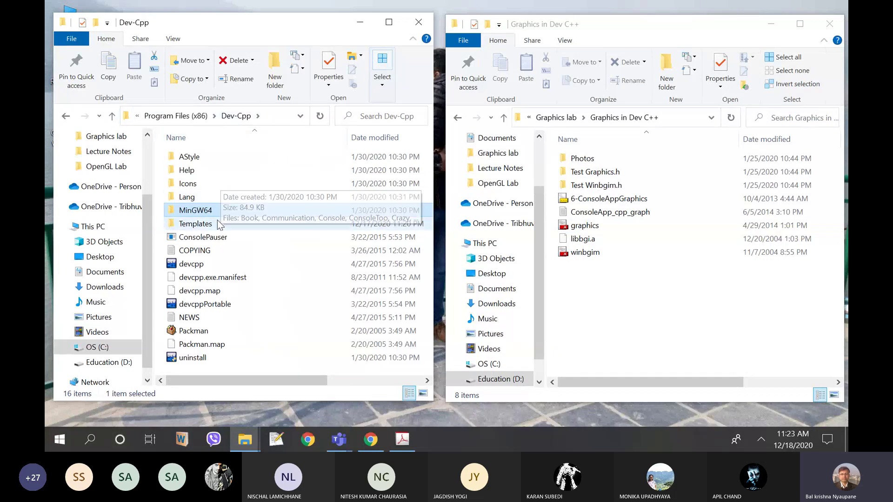
{"action": "double_click", "coordinate": [206, 212]}
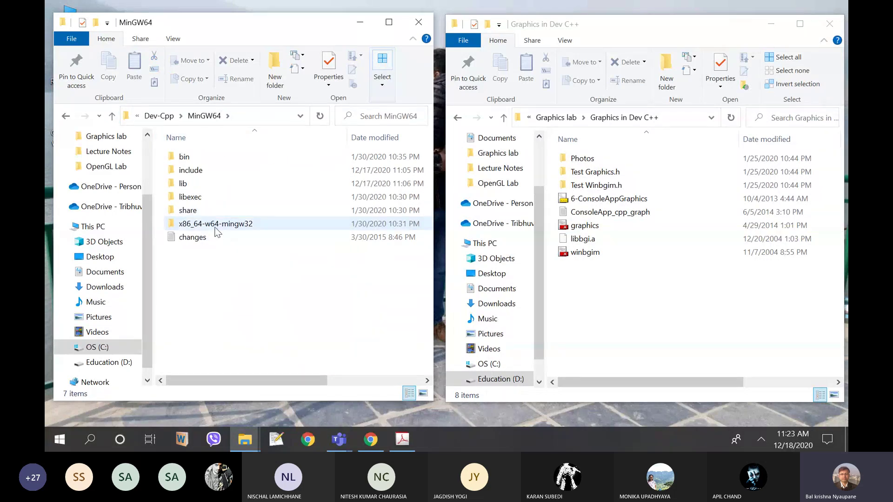
{"action": "left_click", "coordinate": [214, 225]}
{"action": "double_click", "coordinate": [215, 225]}
{"action": "double_click", "coordinate": [195, 171]}
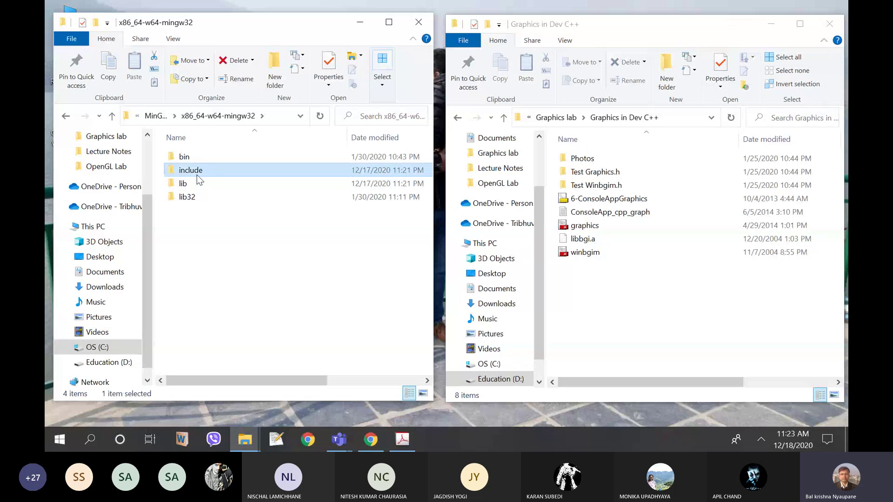
Step: Try to copy libbgi.a from Graphics in Dev C++ into x86_64-w64-mingw32\lib, cancelling at the replace prompt and returning to the parent folder
{"action": "left_click", "coordinate": [112, 116]}
{"action": "left_click", "coordinate": [255, 267]}
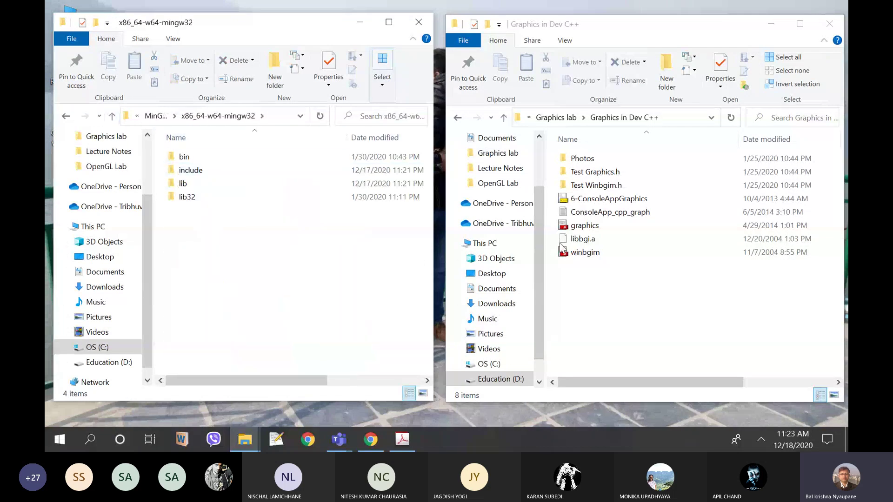
{"action": "left_click", "coordinate": [589, 245]}
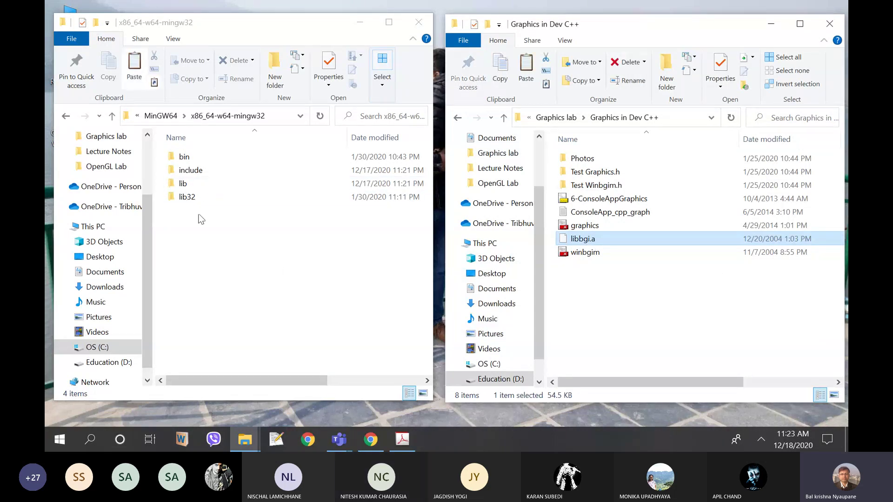
{"action": "double_click", "coordinate": [189, 184]}
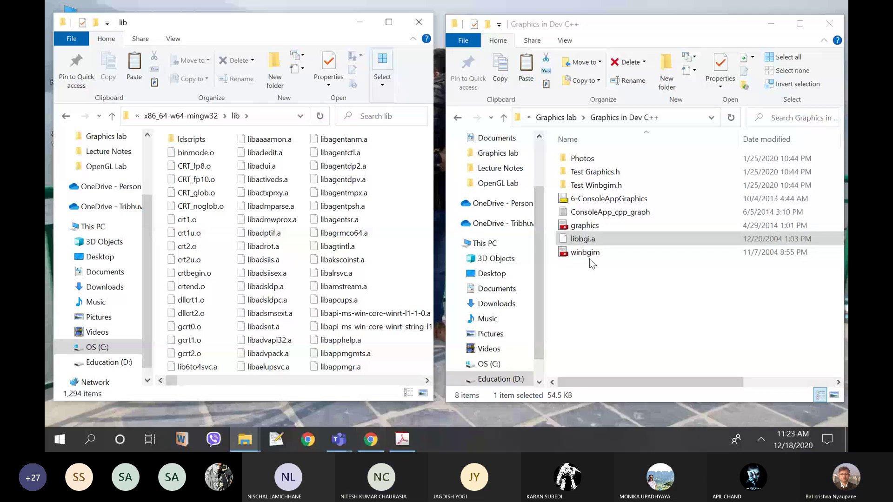
{"action": "left_click_drag", "start_coordinate": [579, 238], "coordinate": [297, 257]}
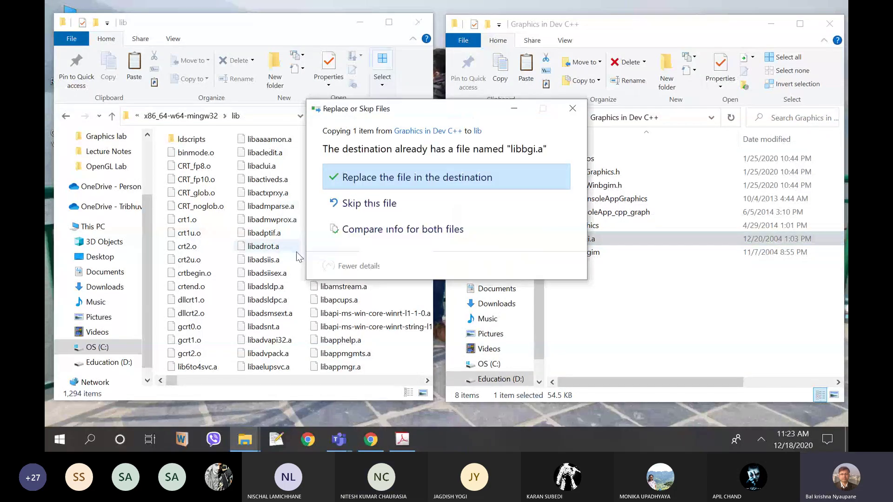
{"action": "left_click", "coordinate": [572, 108]}
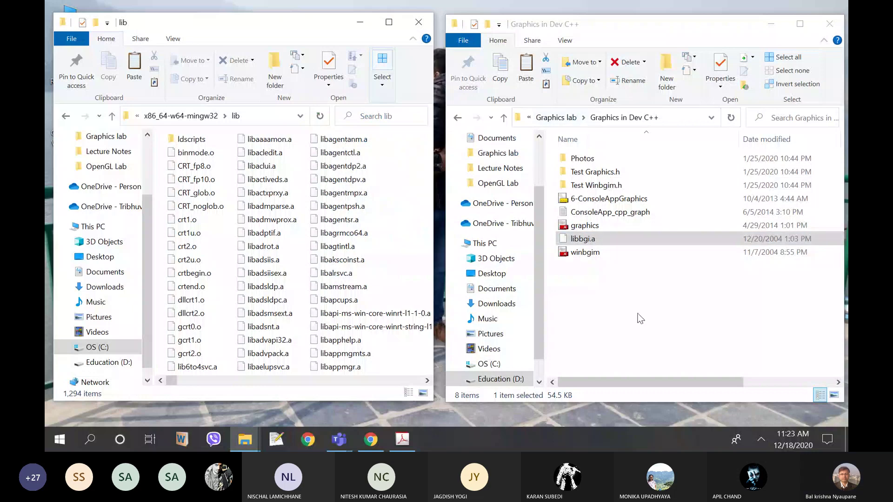
{"action": "left_click", "coordinate": [112, 116]}
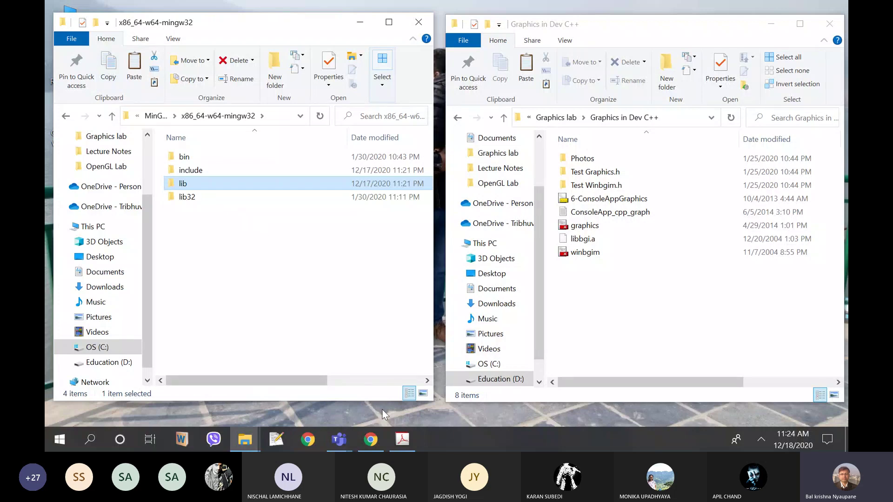
Step: Switch to the Microsoft Teams meeting window, mute everyone in the meeting, and minimize both the meeting window and its floating call window
{"action": "left_click", "coordinate": [339, 440]}
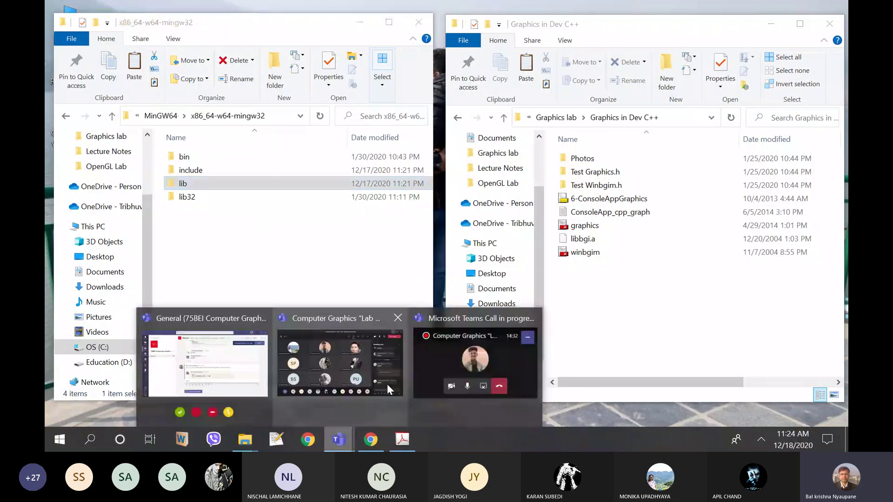
{"action": "left_click", "coordinate": [387, 384]}
{"action": "left_click", "coordinate": [825, 95]}
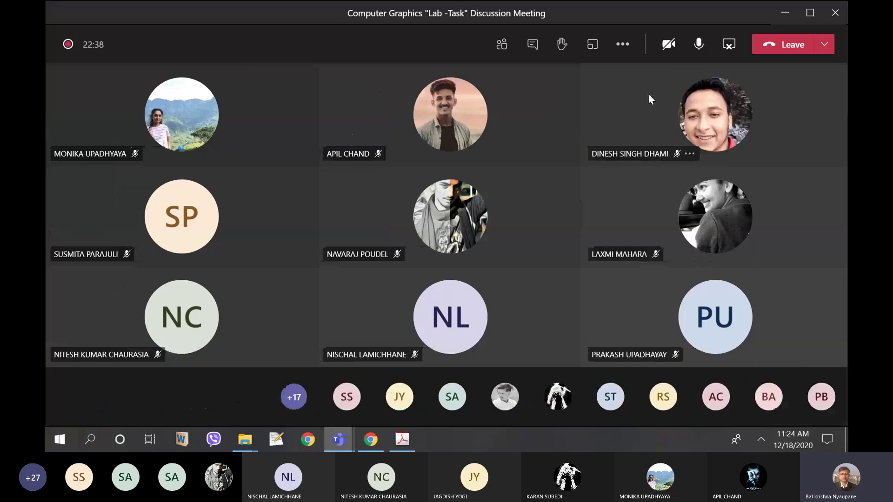
{"action": "left_click", "coordinate": [501, 44]}
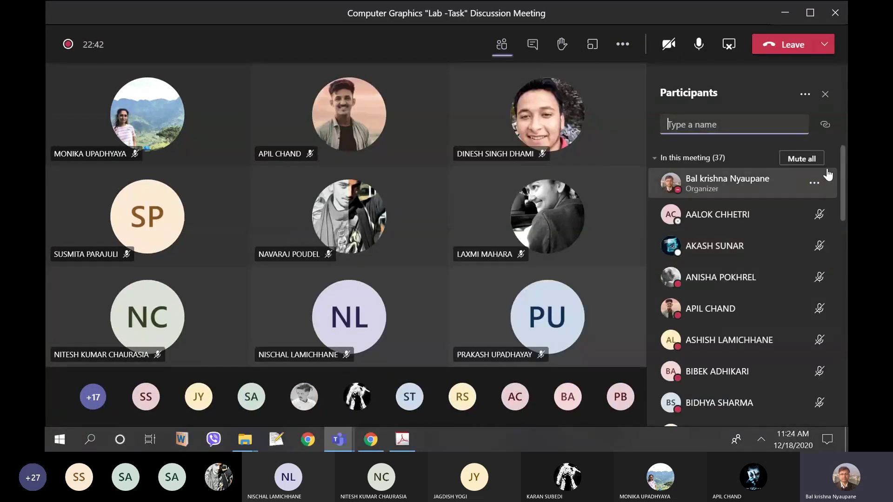
{"action": "left_click", "coordinate": [808, 159]}
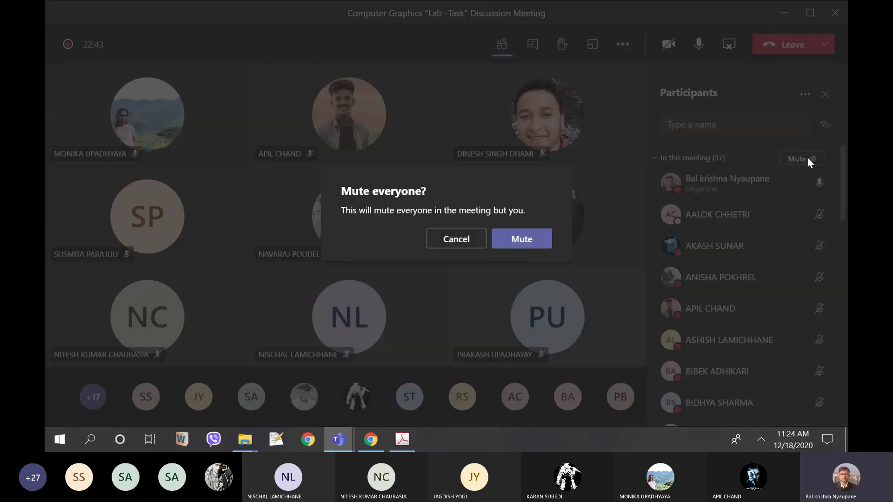
{"action": "left_click", "coordinate": [523, 240]}
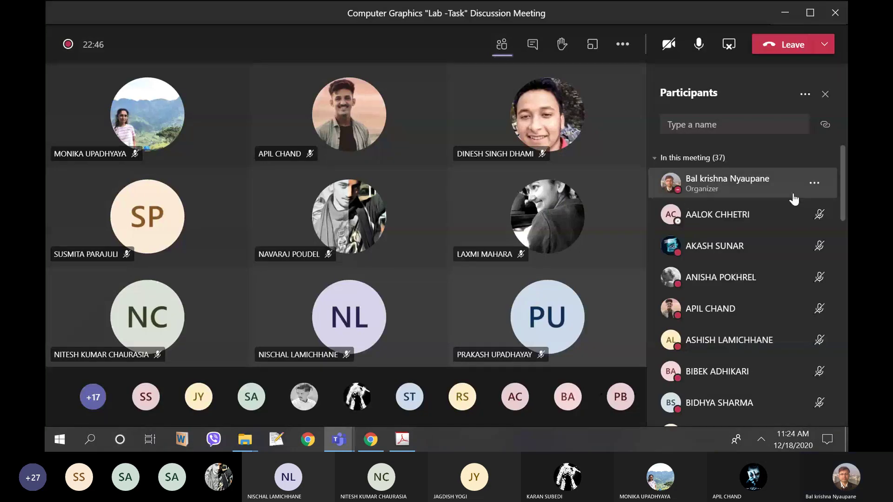
{"action": "left_click", "coordinate": [784, 12]}
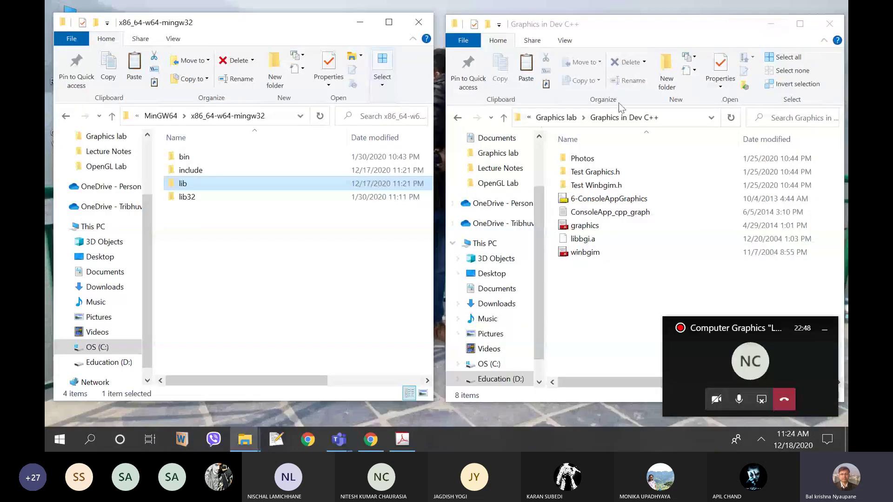
{"action": "left_click", "coordinate": [825, 336]}
Step: Launch Dev-C++ and let it remove the missing library directories and add the default paths to the compiler set
{"action": "key", "text": "super"}
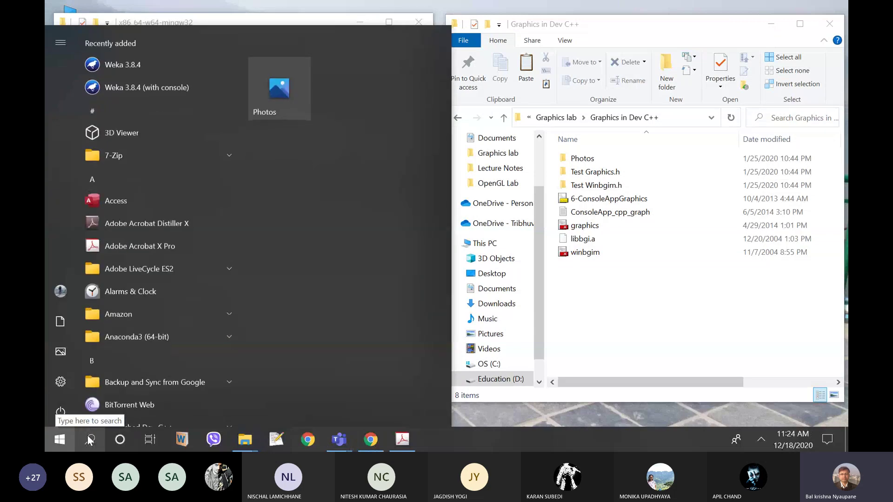
{"action": "type", "text": "dc"}
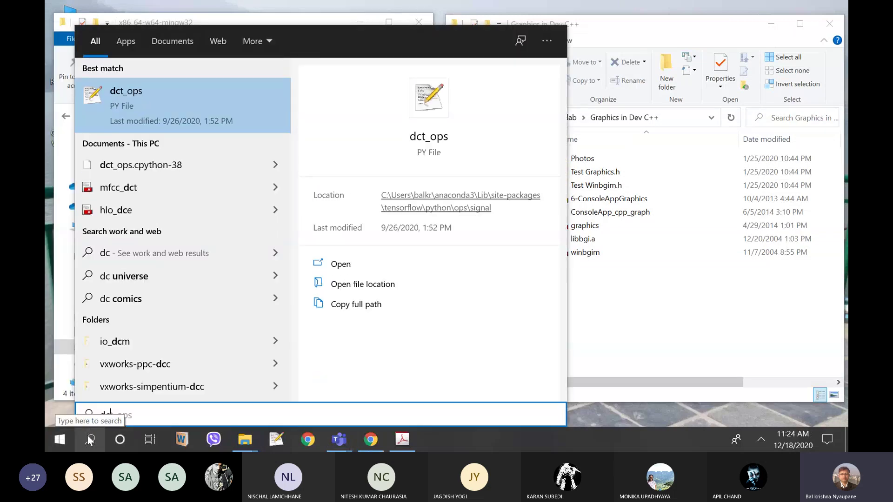
{"action": "type", "text": "v"}
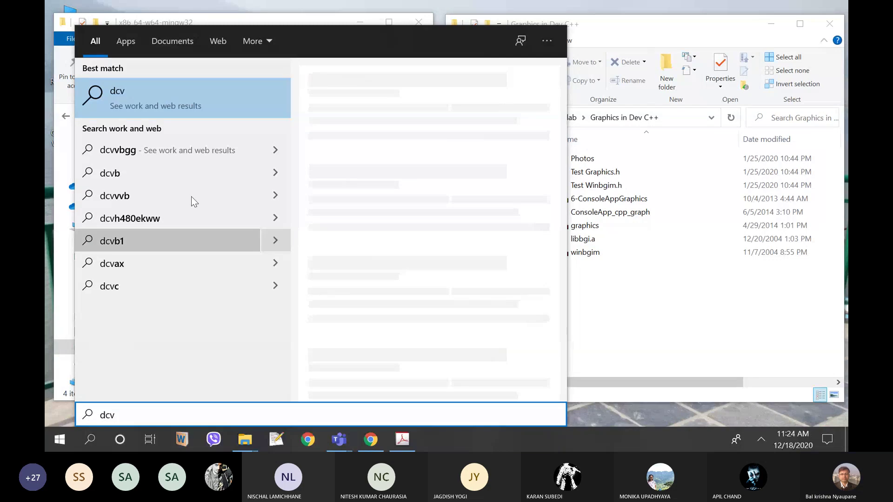
{"action": "key", "text": "BackSpace"}
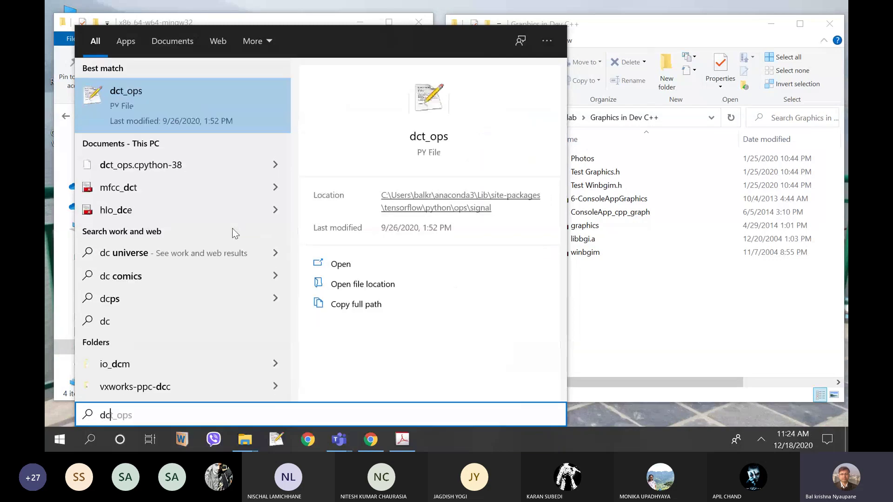
{"action": "key", "text": "BackSpace"}
{"action": "type", "text": "ev"}
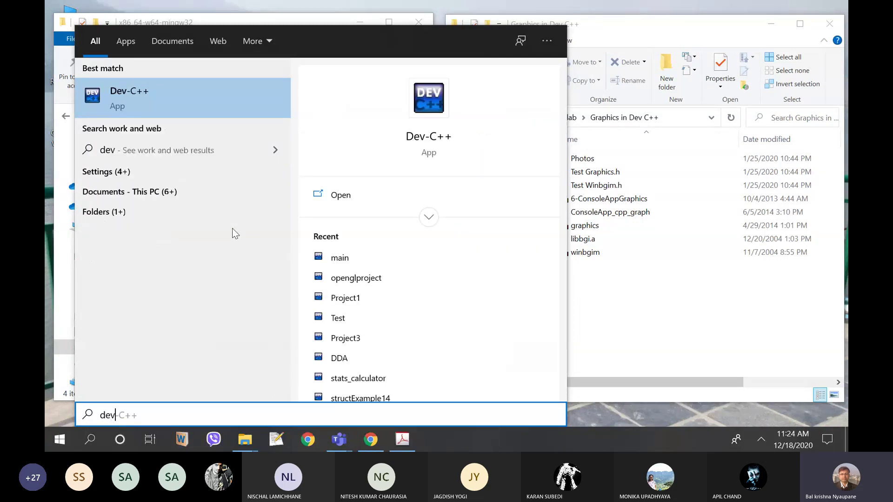
{"action": "key", "text": "Return"}
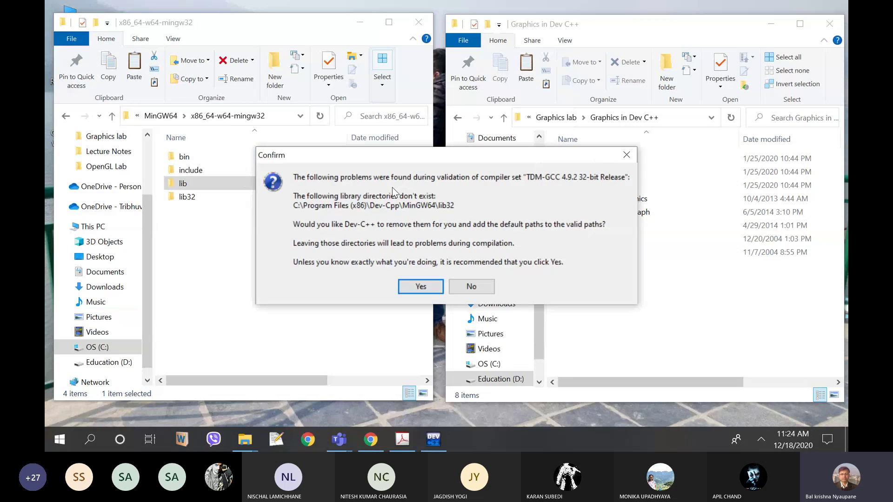
{"action": "left_click", "coordinate": [420, 285]}
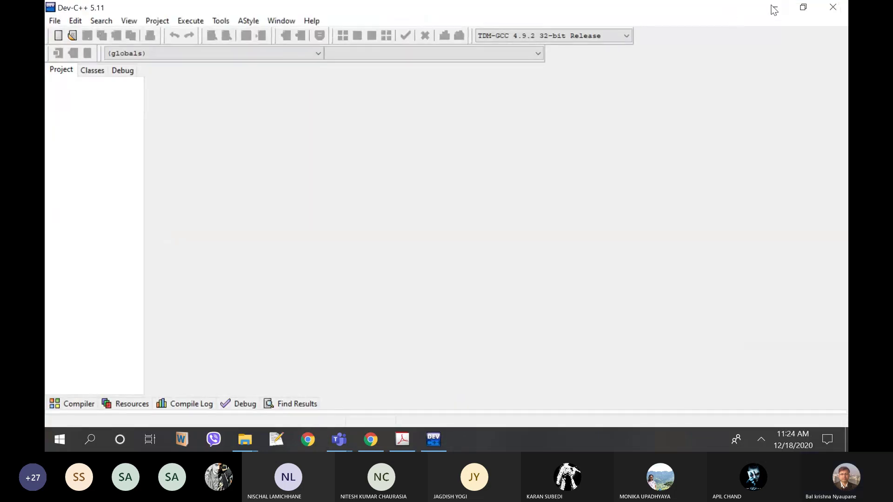
Step: Start a new project from the Console Graphics Application template with C++ Project as the language
{"action": "left_click", "coordinate": [55, 21]}
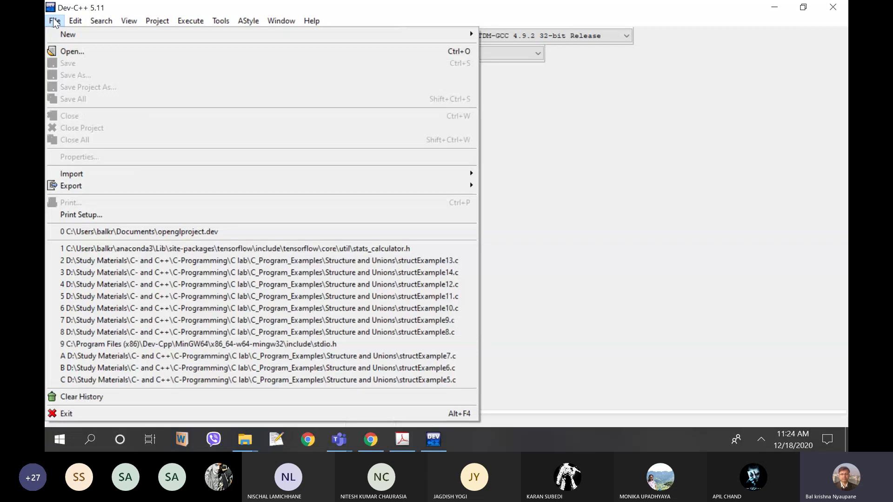
{"action": "mouse_move", "coordinate": [66, 32]}
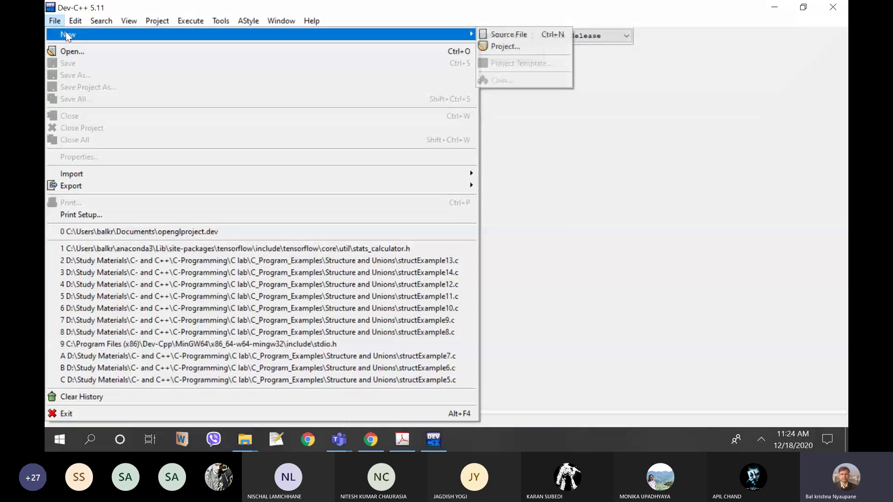
{"action": "left_click", "coordinate": [504, 47]}
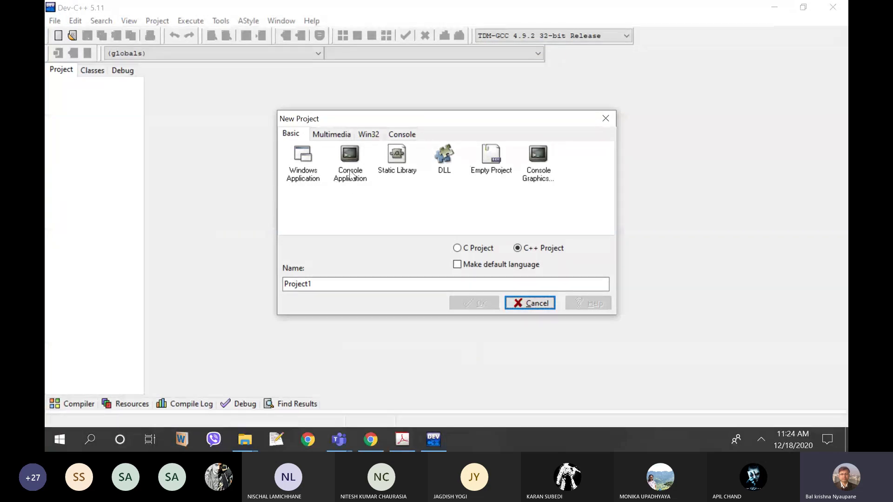
{"action": "left_click", "coordinate": [526, 173]}
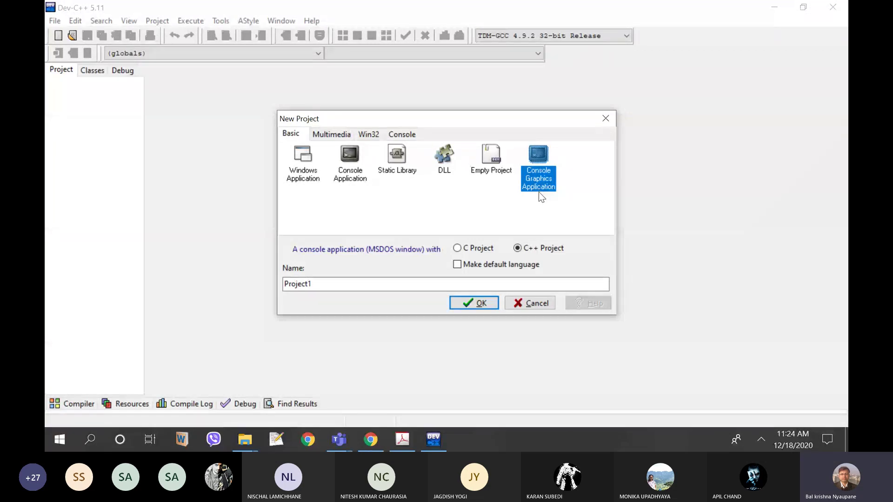
{"action": "left_click", "coordinate": [462, 250]}
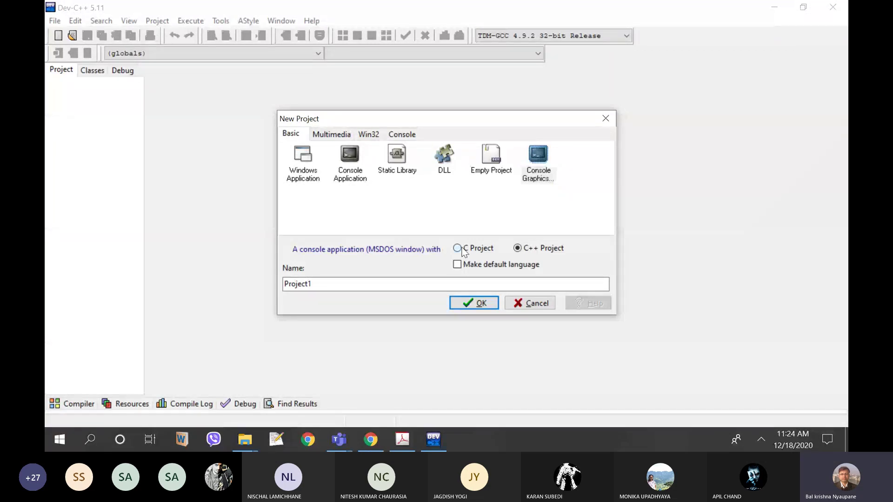
{"action": "left_click", "coordinate": [459, 249]}
{"action": "left_click", "coordinate": [518, 248]}
Step: Name the new project Test and confirm its creation
{"action": "left_click", "coordinate": [319, 283]}
{"action": "left_click_drag", "start_coordinate": [319, 283], "coordinate": [256, 280]}
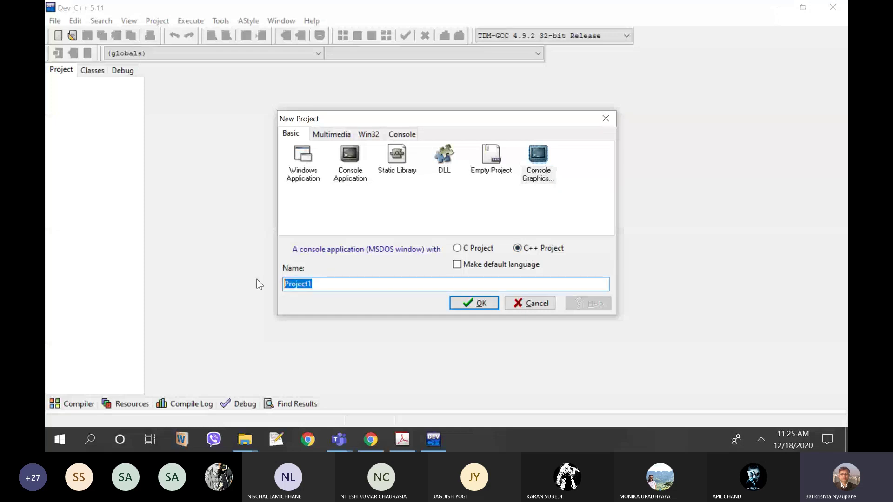
{"action": "type", "text": "Tesy"}
{"action": "key", "text": "BackSpace"}
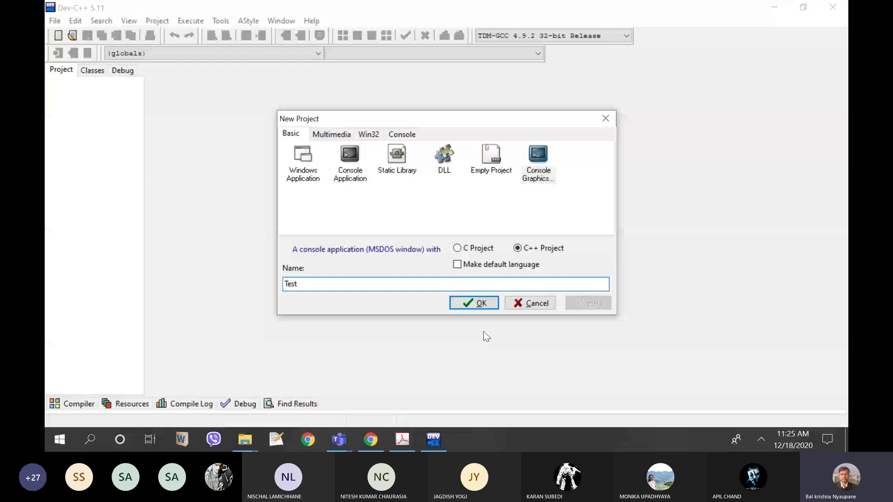
{"action": "type", "text": "t"}
{"action": "left_click", "coordinate": [484, 305]}
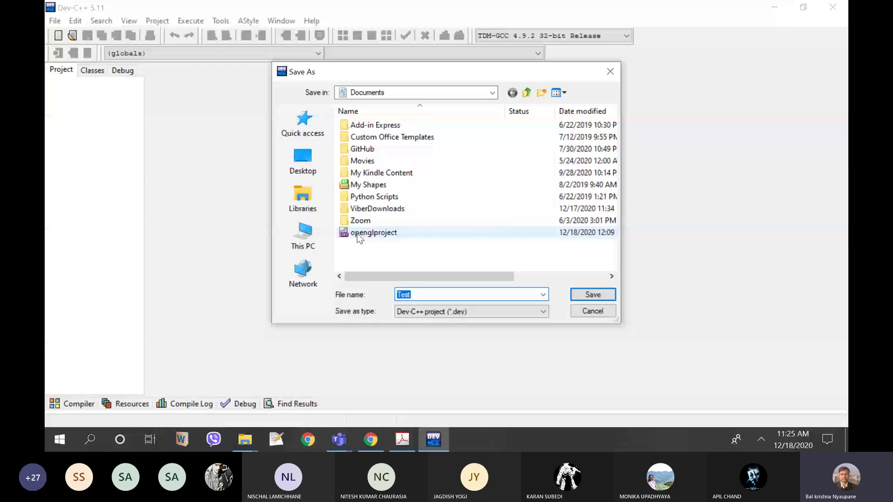
Step: Delete the existing openglproject file from Documents and save the new project there as test
{"action": "left_click", "coordinate": [366, 235]}
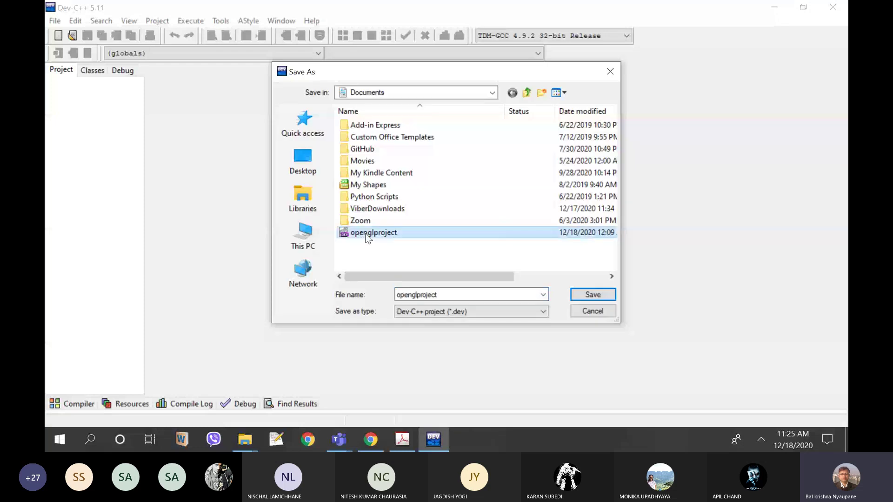
{"action": "key", "text": "Delete"}
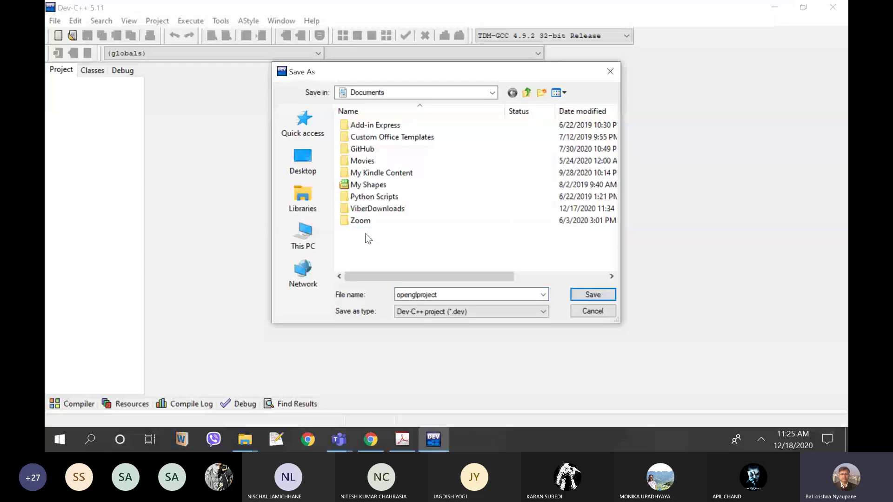
{"action": "double_click", "coordinate": [433, 300]}
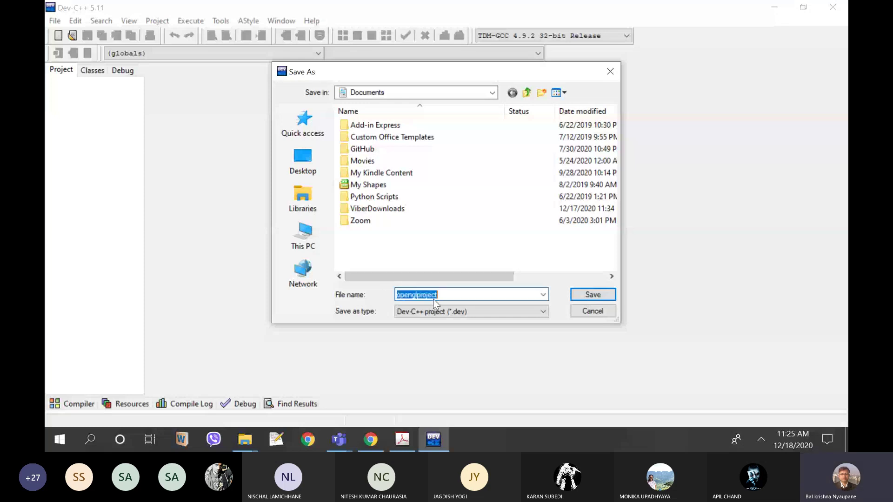
{"action": "type", "text": "test"}
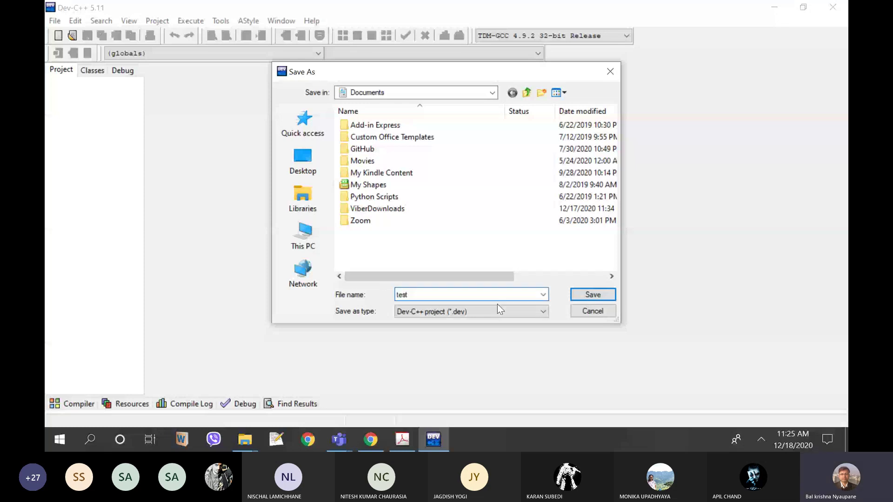
{"action": "key", "text": "Return"}
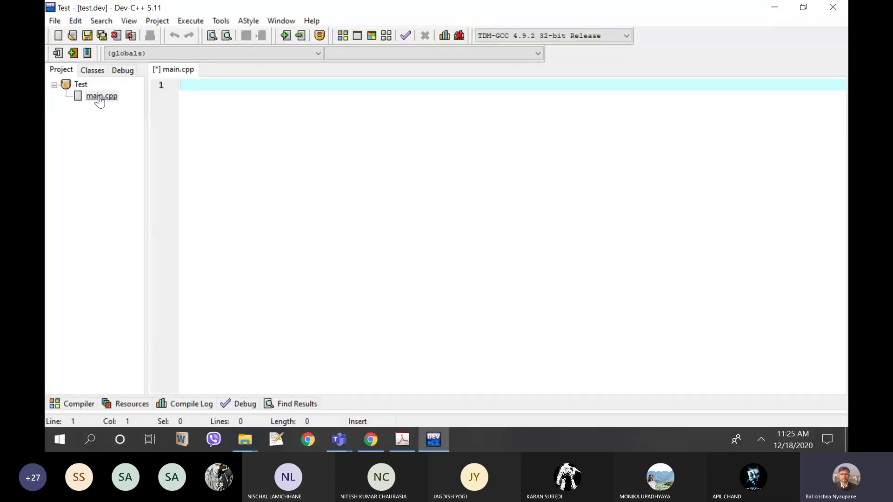
Step: Select main.cpp in the project and review the available compiler sets, keeping TDM-GCC 4.9.2 32-bit Release
{"action": "left_click", "coordinate": [99, 97]}
{"action": "left_click", "coordinate": [539, 35]}
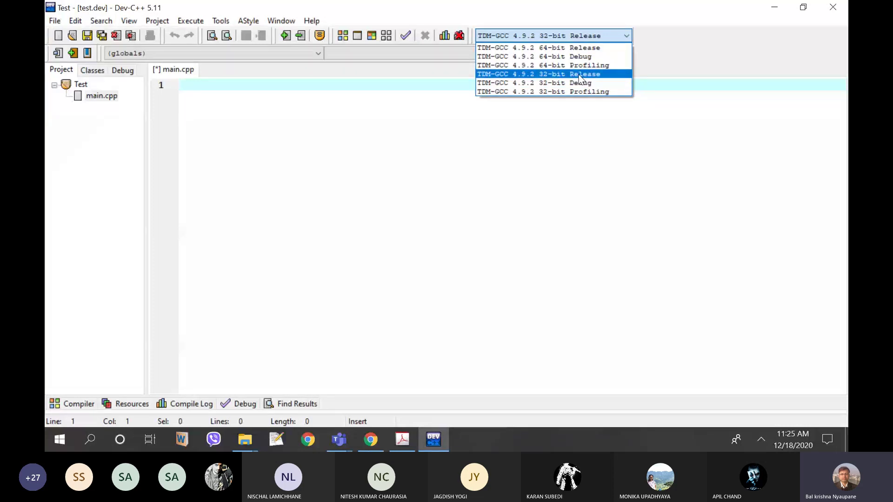
{"action": "left_click", "coordinate": [542, 175]}
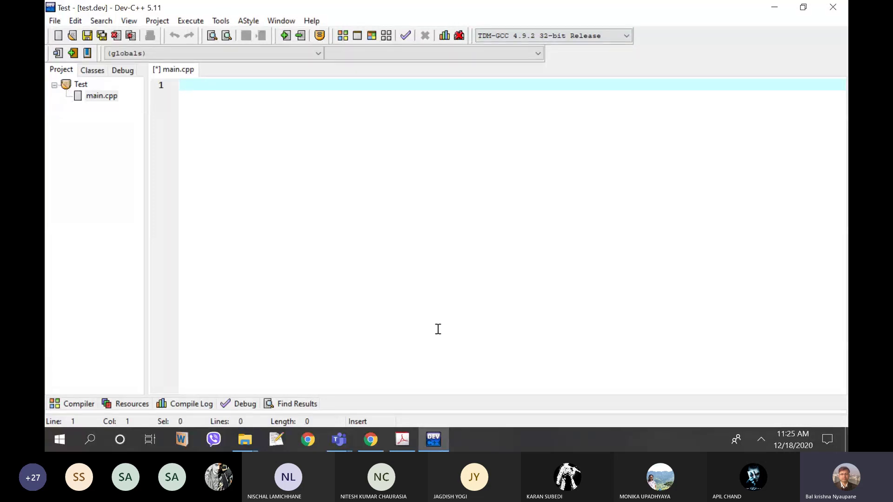
Step: Switch to File Explorer and open the DDA source file from the C++ Code for CG folder in Graphics lab
{"action": "left_click", "coordinate": [774, 7]}
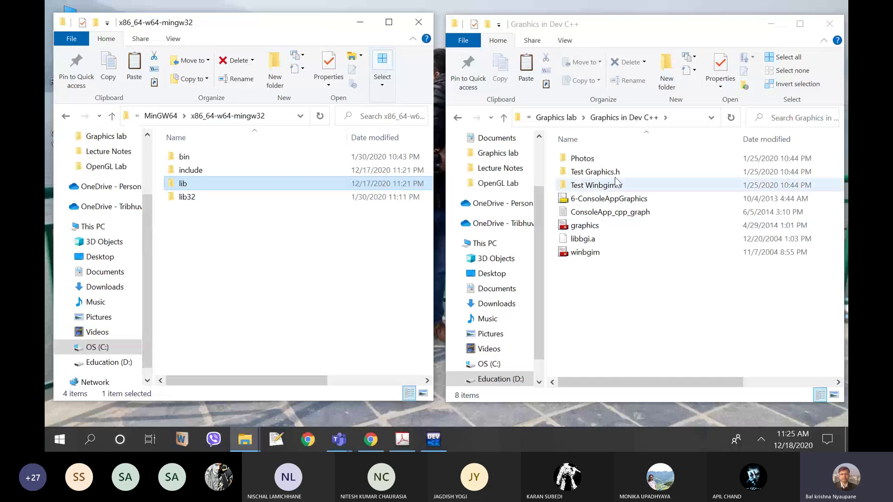
{"action": "left_click", "coordinate": [505, 117]}
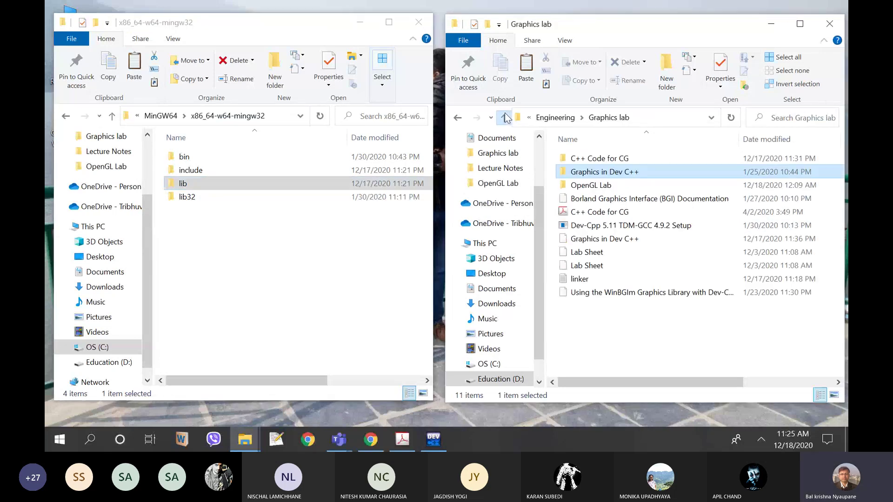
{"action": "left_click", "coordinate": [603, 160]}
{"action": "double_click", "coordinate": [603, 160]}
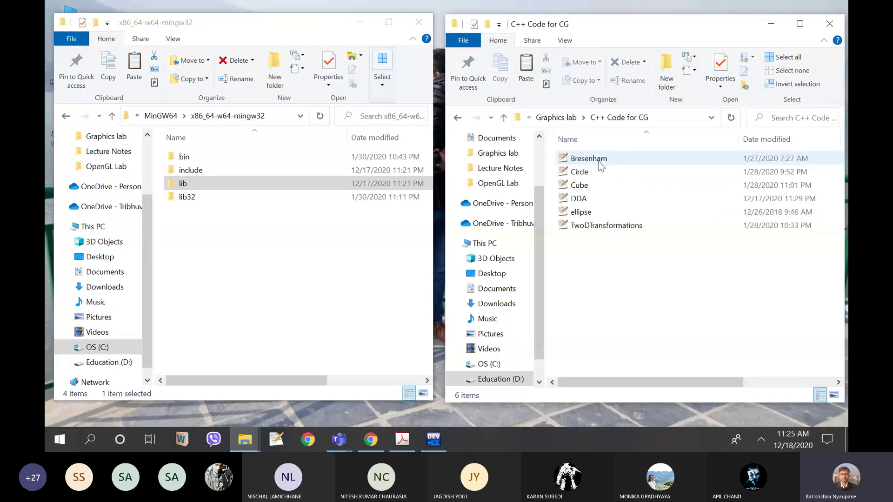
{"action": "double_click", "coordinate": [577, 200]}
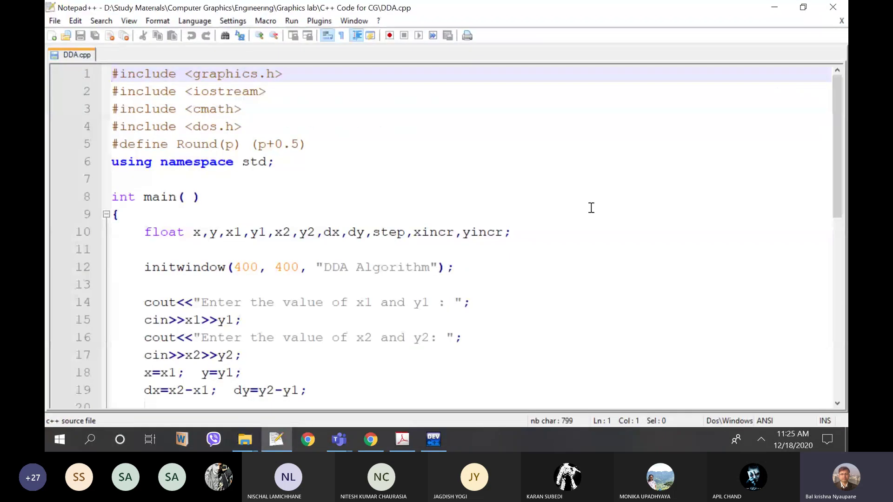
Step: Copy the entire DDA.cpp code from Notepad++ and paste it into the empty main.cpp in Dev-C++
{"action": "key", "text": "ctrl+a"}
{"action": "key", "text": "ctrl+c"}
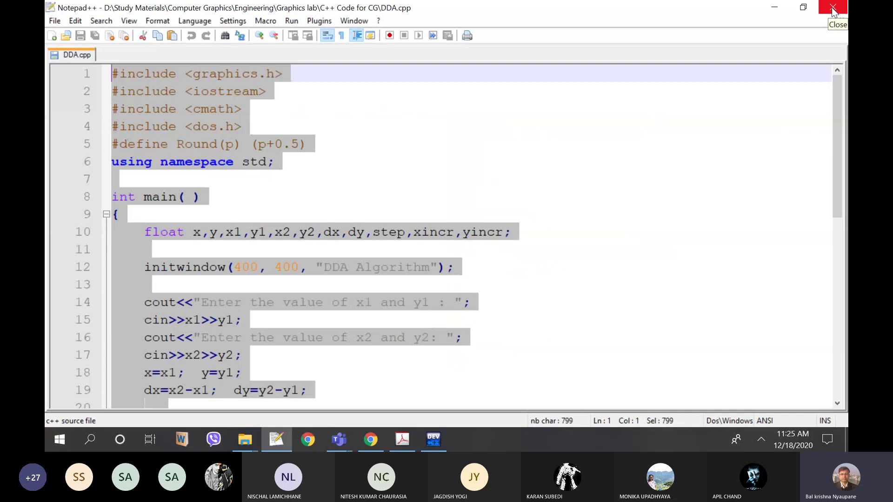
{"action": "left_click", "coordinate": [774, 7]}
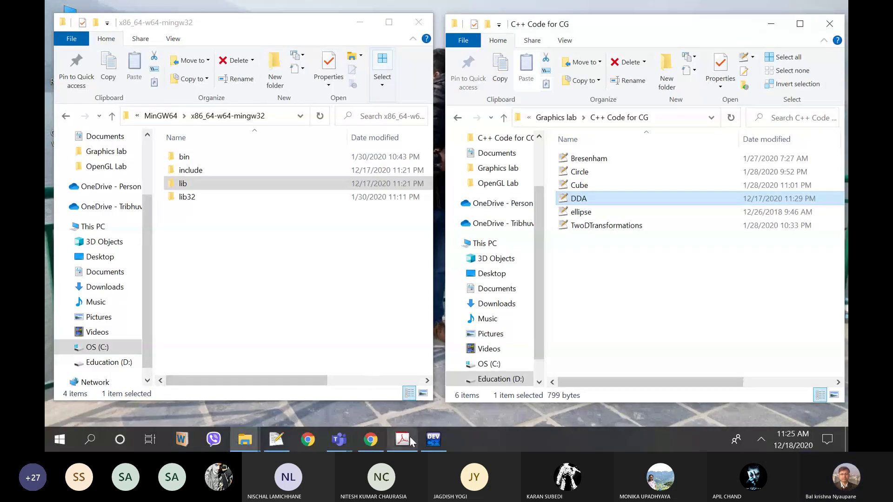
{"action": "left_click", "coordinate": [433, 439]}
{"action": "key", "text": "ctrl+v"}
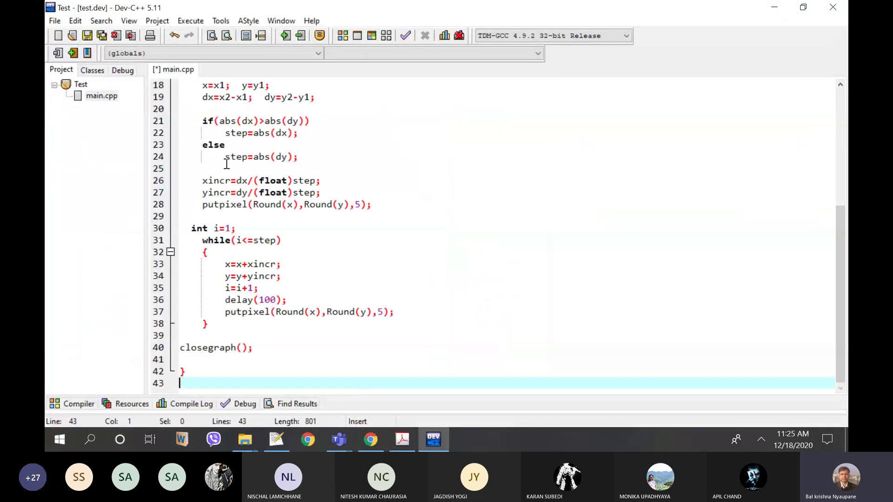
Step: Save main.cpp in Documents, replacing the existing file, and look over the DDA code from start to end
{"action": "key", "text": "ctrl+s"}
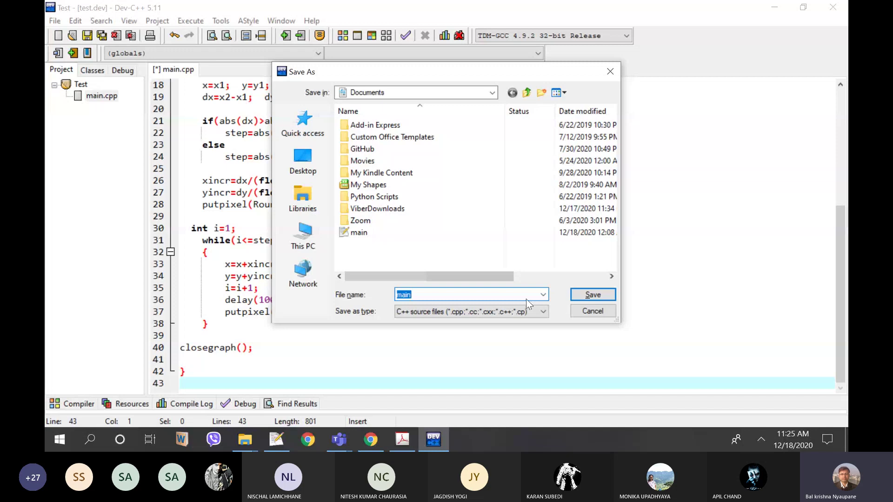
{"action": "left_click", "coordinate": [593, 294]}
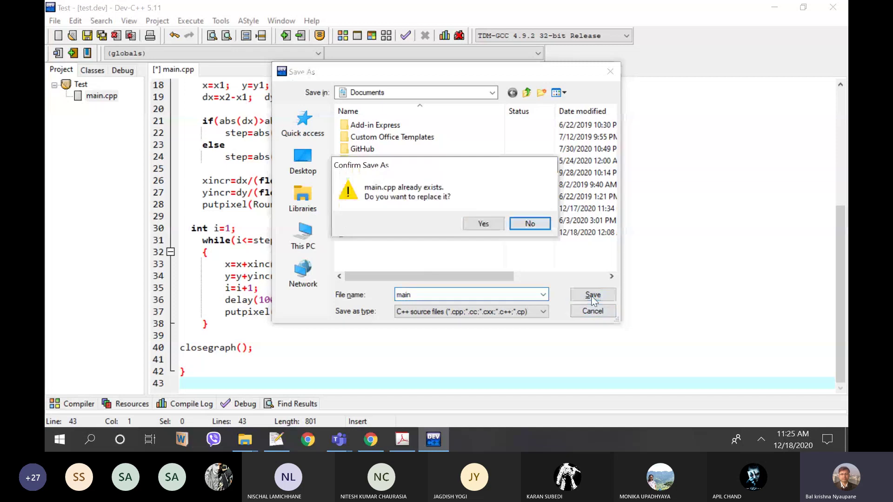
{"action": "left_click", "coordinate": [488, 225]}
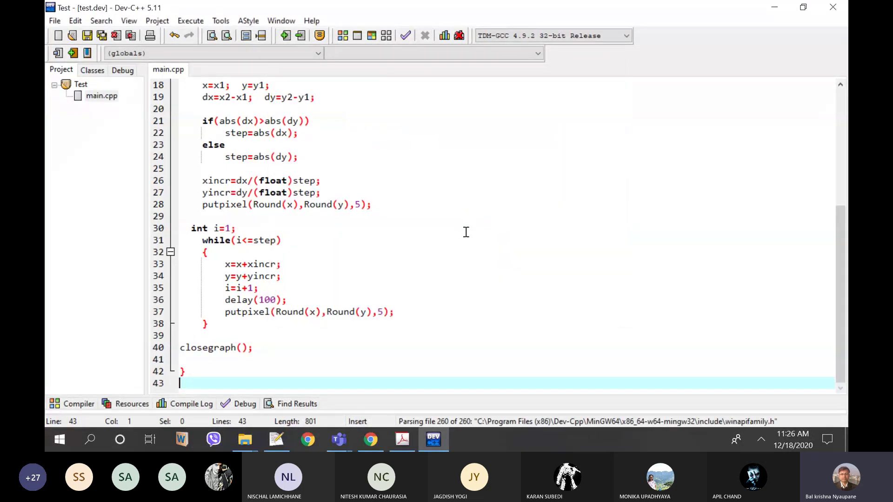
{"action": "scroll", "coordinate": [315, 232], "scroll_direction": "up", "scroll_amount": 6}
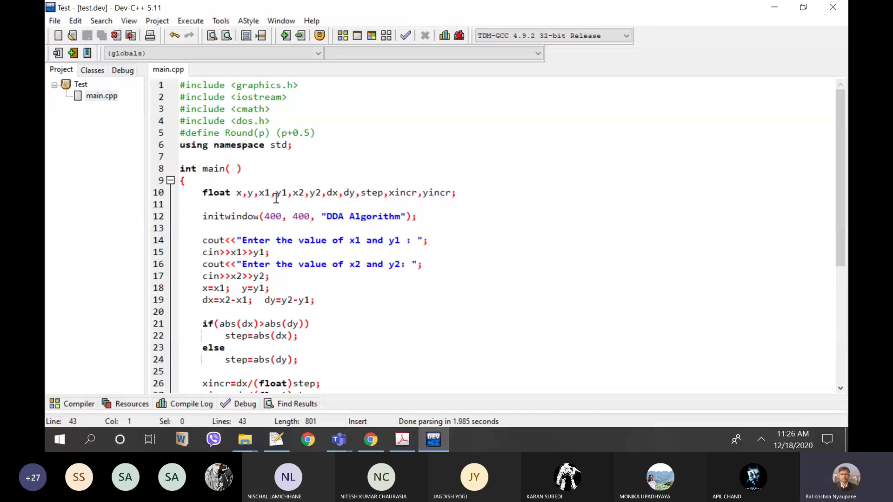
{"action": "scroll", "coordinate": [288, 239], "scroll_direction": "down", "scroll_amount": 6}
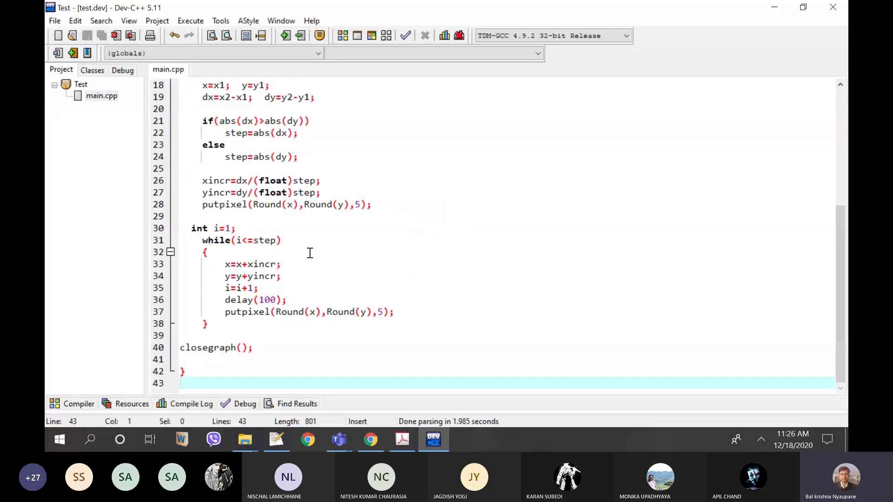
{"action": "scroll", "coordinate": [310, 253], "scroll_direction": "up", "scroll_amount": 6}
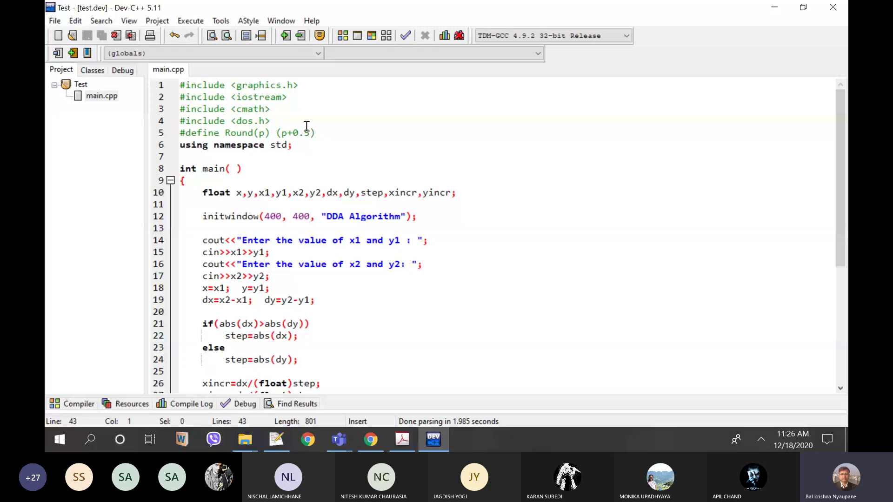
Step: Rename the project's main.cpp file to DDA.cpp
{"action": "right_click", "coordinate": [99, 95]}
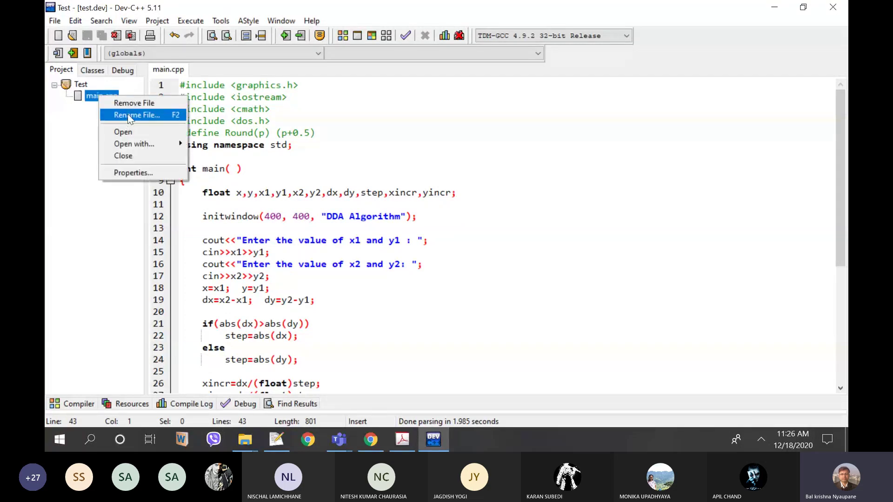
{"action": "left_click", "coordinate": [127, 114]}
{"action": "left_click", "coordinate": [394, 227]}
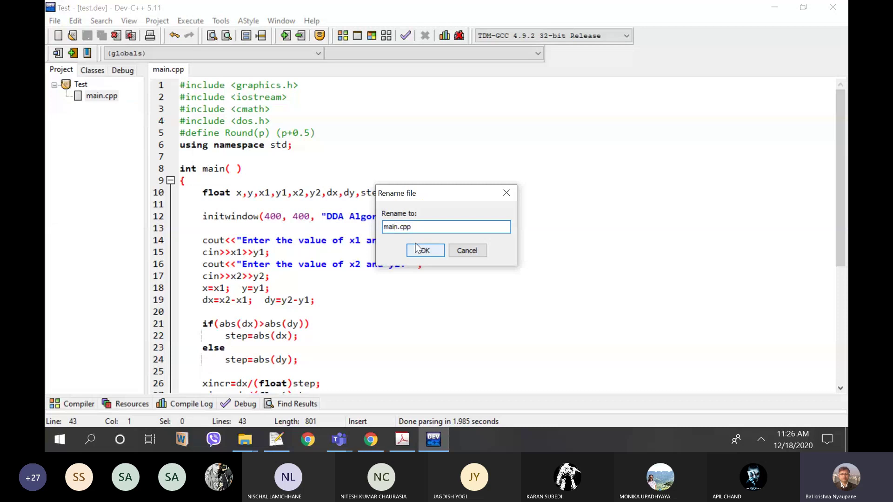
{"action": "key", "text": "BackSpace"}
{"action": "key", "text": "BackSpace"}
{"action": "key", "text": "BackSpace"}
{"action": "type", "text": "DDA"}
{"action": "left_click", "coordinate": [411, 252]}
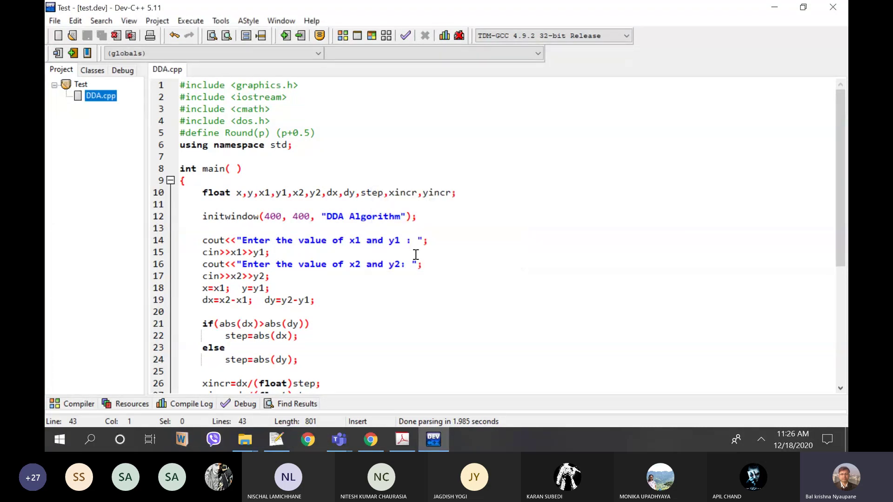
{"action": "left_click", "coordinate": [552, 302]}
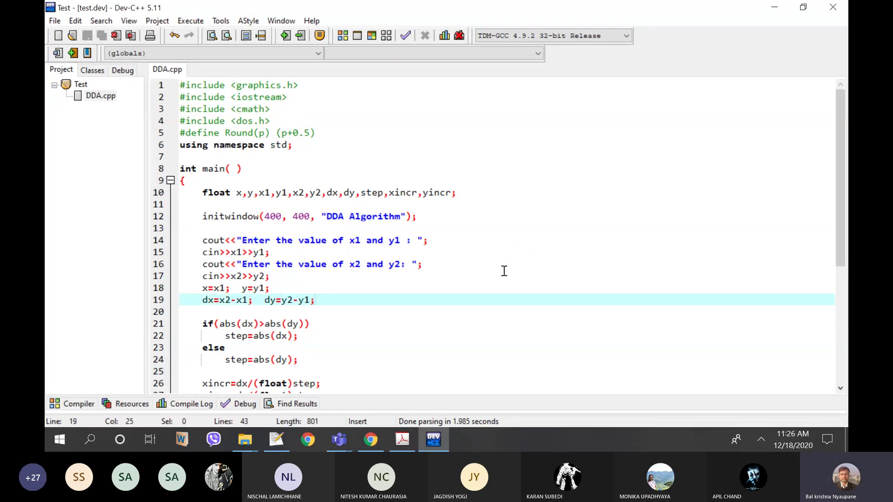
Step: Compile the project with DDA.cpp and close the compile log
{"action": "left_click", "coordinate": [185, 21]}
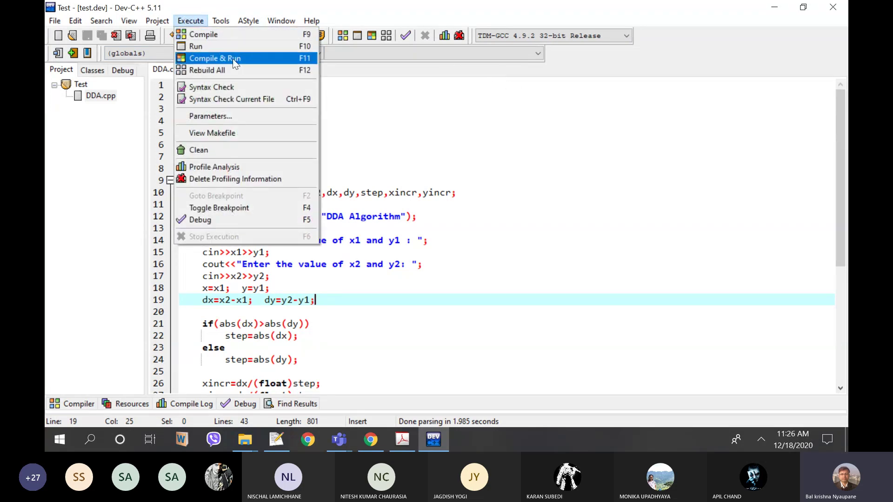
{"action": "left_click", "coordinate": [209, 35]}
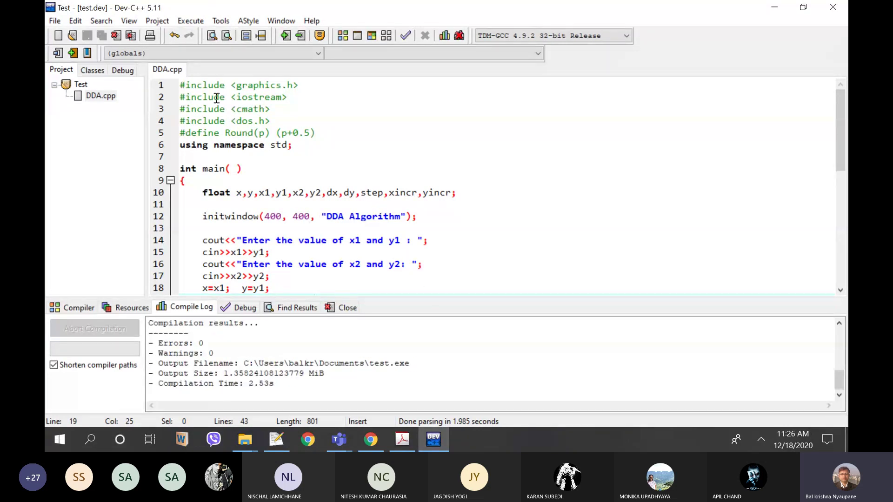
{"action": "left_click", "coordinate": [356, 318]}
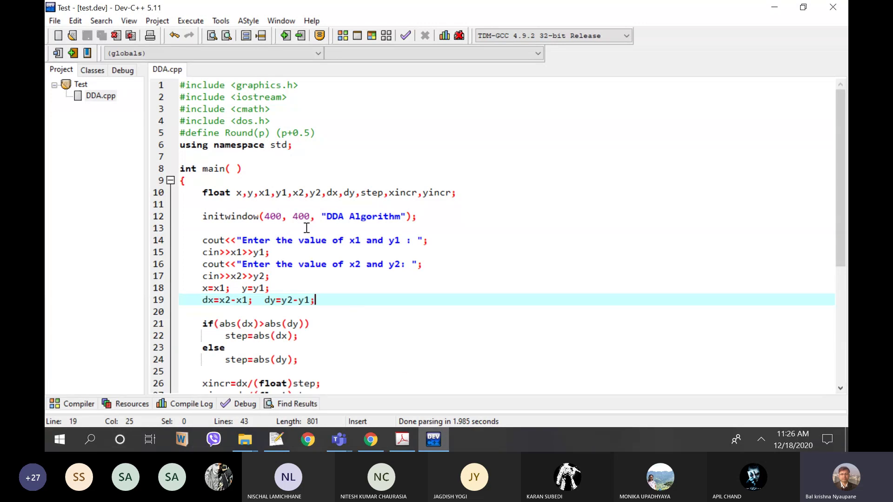
Step: Open the project's linker parameters and copy the six linker flags, -lbgi through -lole32, from the linker text file in the Graphics lab folder
{"action": "left_click", "coordinate": [158, 22]}
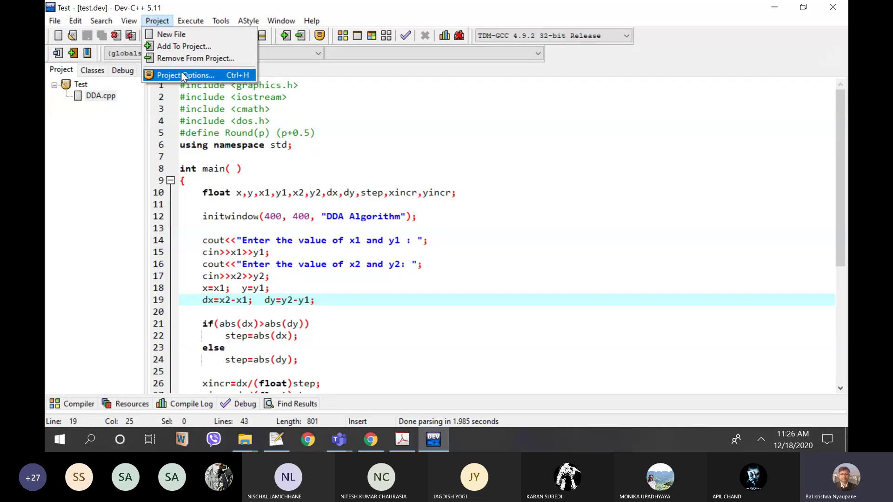
{"action": "left_click", "coordinate": [182, 76]}
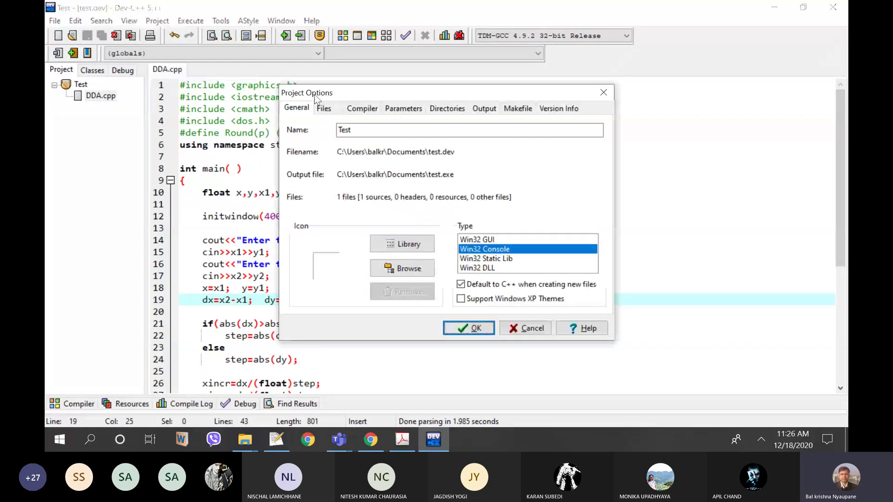
{"action": "left_click", "coordinate": [406, 109]}
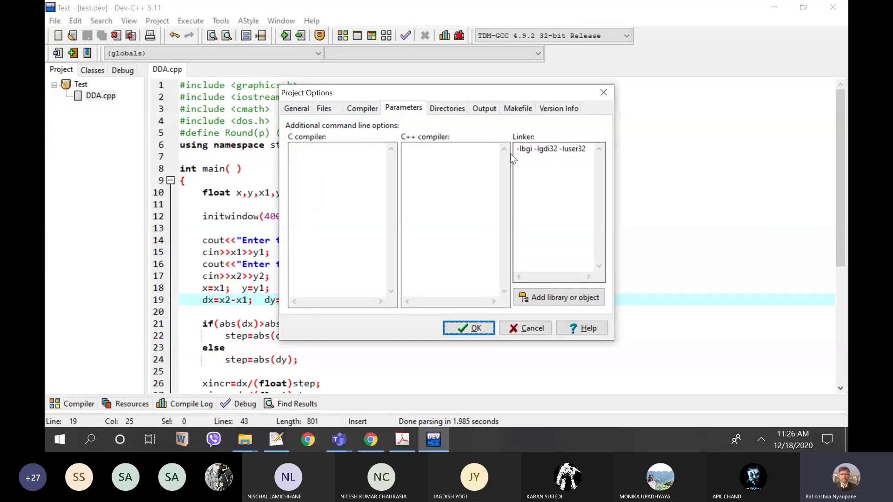
{"action": "mouse_move", "coordinate": [246, 441]}
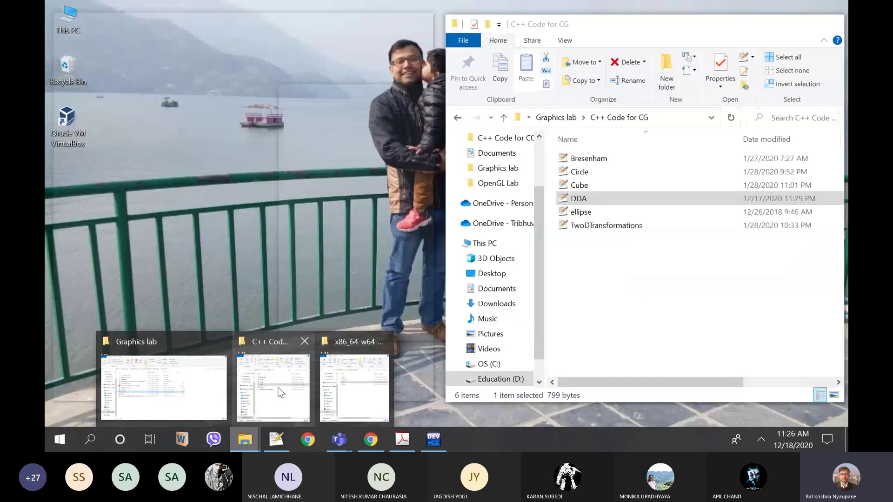
{"action": "left_click", "coordinate": [279, 390]}
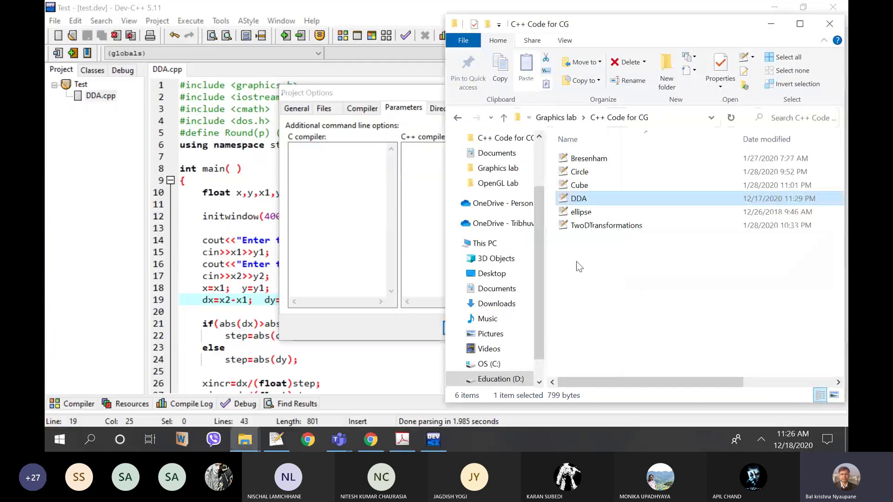
{"action": "left_click", "coordinate": [503, 118]}
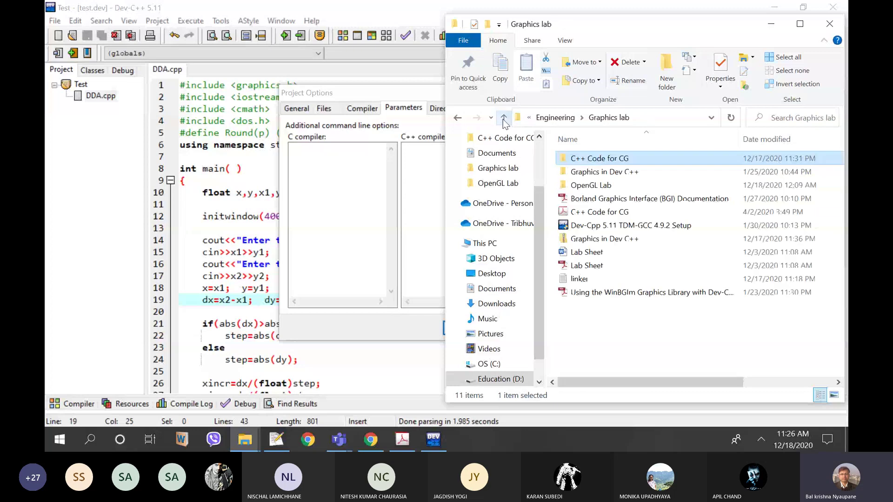
{"action": "double_click", "coordinate": [580, 281]}
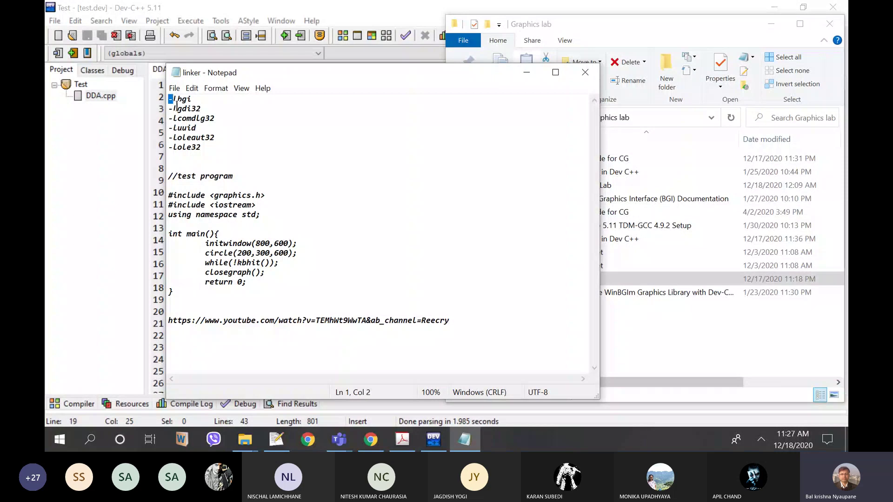
{"action": "left_click_drag", "start_coordinate": [168, 98], "coordinate": [207, 151]}
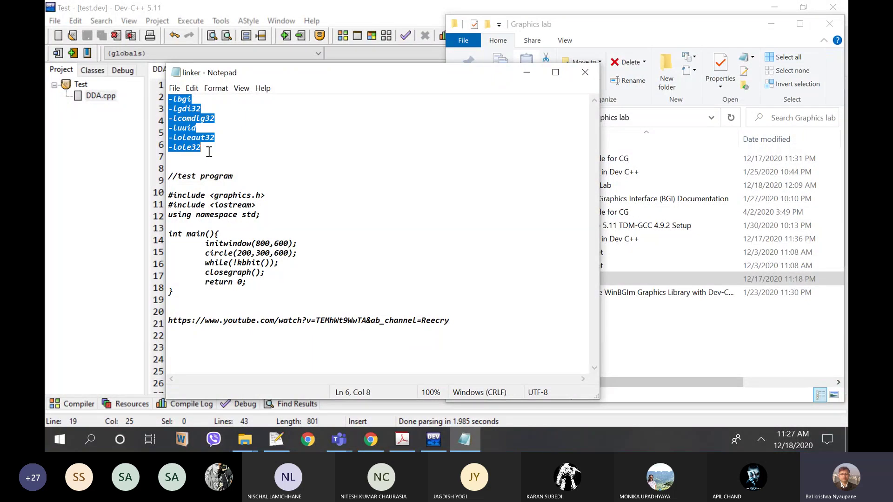
{"action": "left_click", "coordinate": [585, 72]}
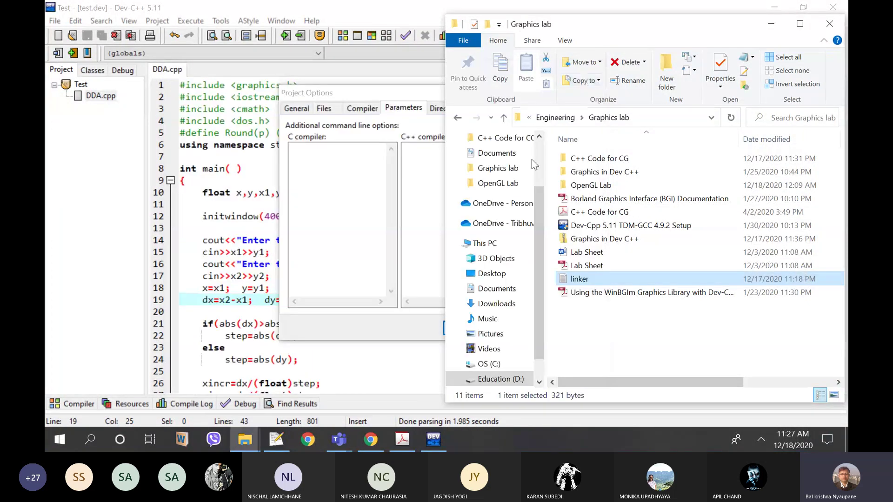
Step: Replace the project's linker options with -lbgi, -lgdi32, -lcomdlg32, -luuid, -loleaut32 and -lole32, and apply the project options
{"action": "left_click", "coordinate": [408, 189]}
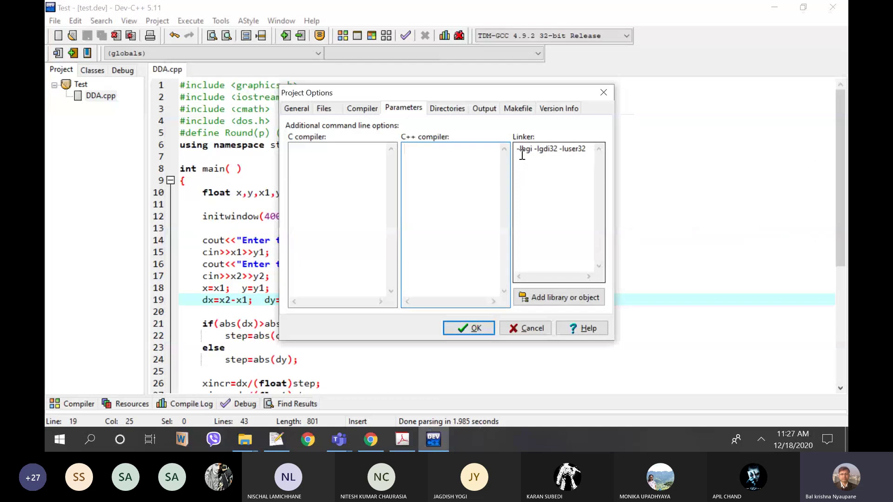
{"action": "left_click_drag", "start_coordinate": [516, 150], "coordinate": [624, 155]}
{"action": "key", "text": "BackSpace"}
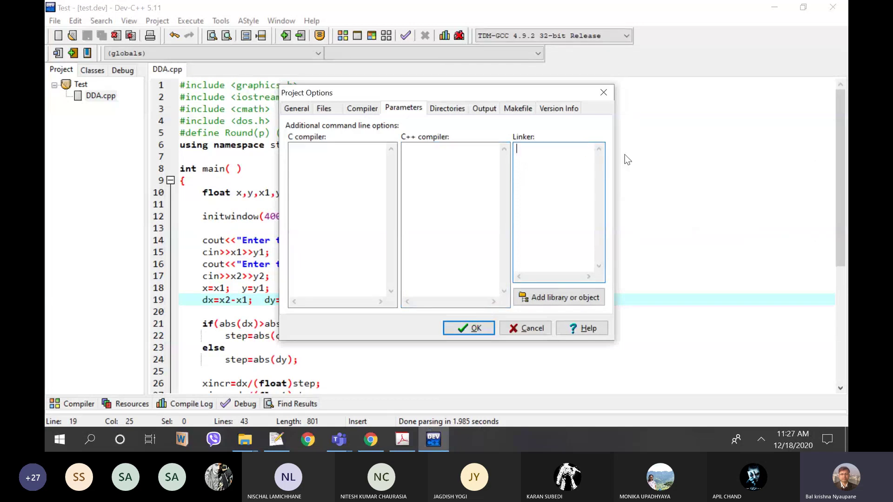
{"action": "type", "text": "-lbgi -lgdi32 -lcomdlg32 -luuid -loleaut32 -lole32"}
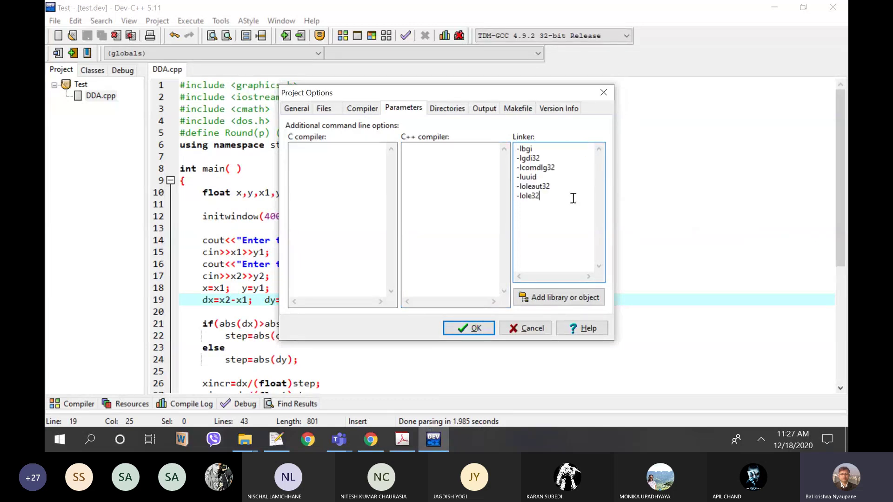
{"action": "left_click", "coordinate": [474, 328]}
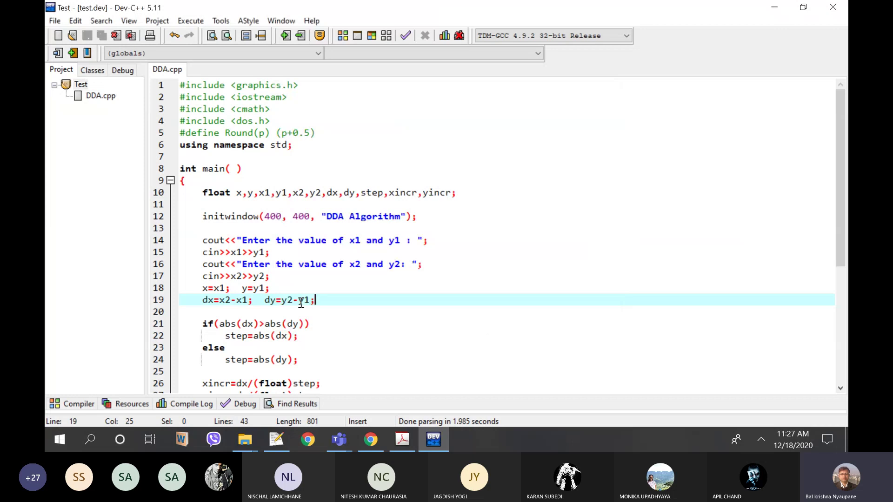
Step: Compile the project again and run the DDA program
{"action": "scroll", "coordinate": [343, 246], "scroll_direction": "down", "scroll_amount": 6}
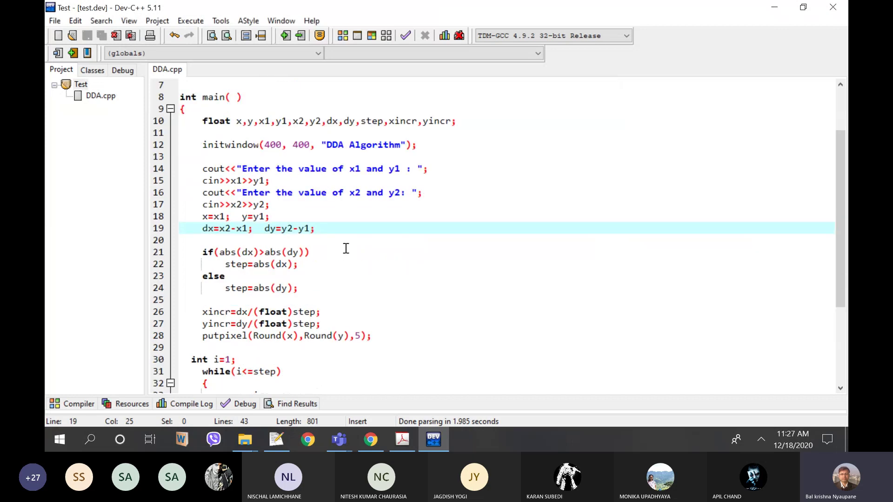
{"action": "left_click", "coordinate": [198, 21]}
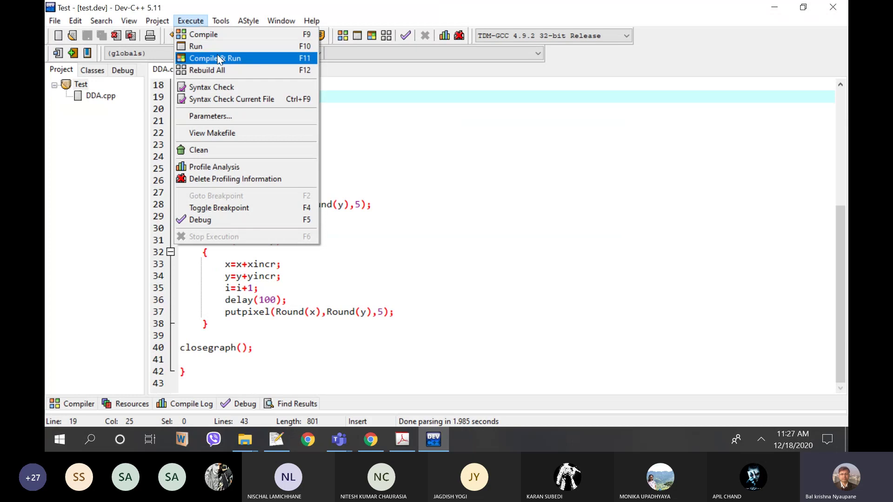
{"action": "left_click", "coordinate": [214, 32]}
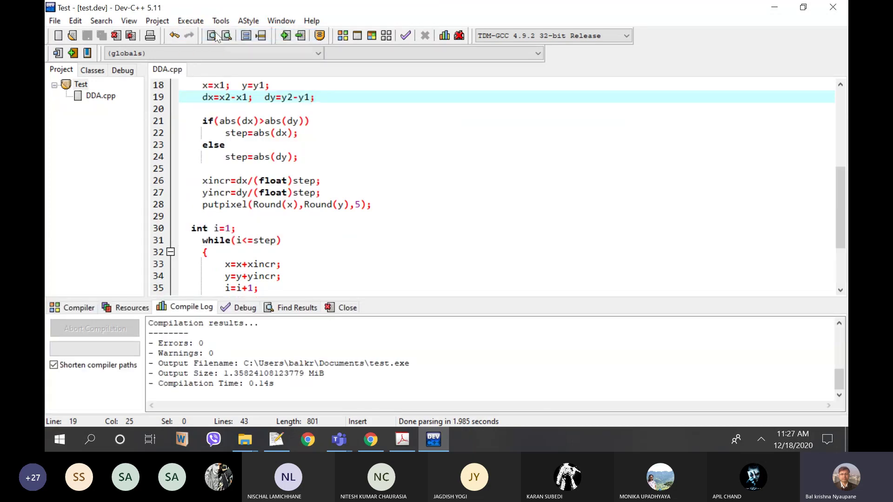
{"action": "left_click", "coordinate": [191, 21]}
{"action": "left_click", "coordinate": [203, 47]}
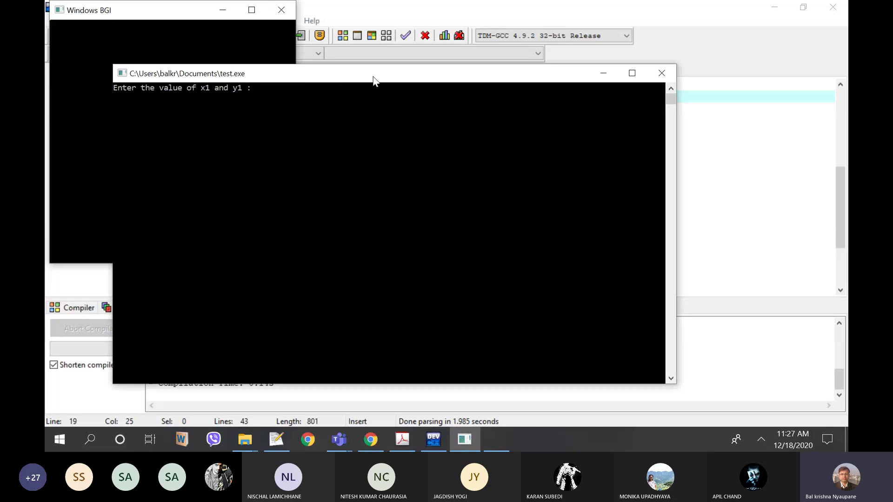
Step: Move the test.exe console window clear of the Windows BGI graphics window
{"action": "double_click", "coordinate": [375, 78]}
{"action": "left_click", "coordinate": [803, 7]}
{"action": "left_click_drag", "start_coordinate": [428, 81], "coordinate": [618, 79]}
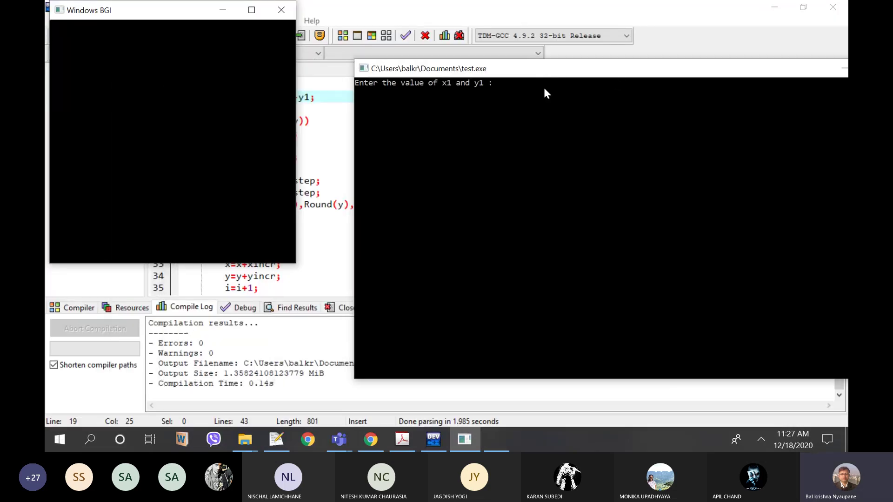
Step: Enter 110 200 as x1 and y1 and 300 450 as x2 and y2 in the running program to draw the line
{"action": "type", "text": "110 2"}
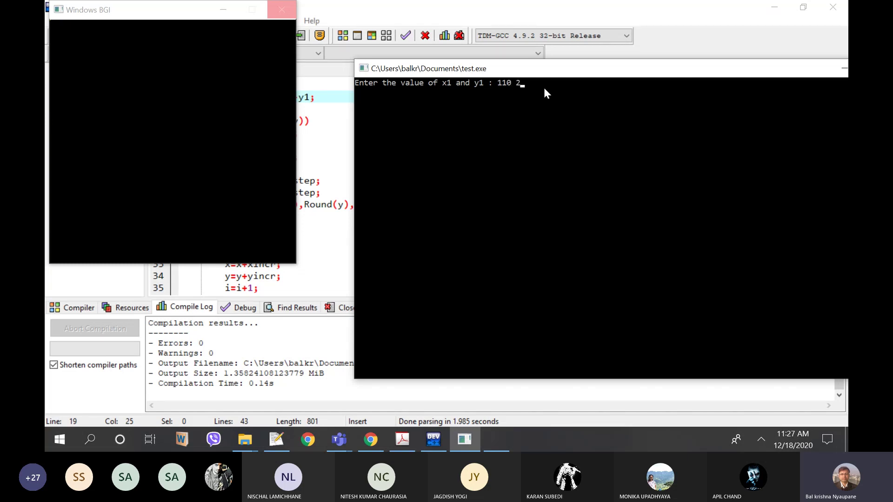
{"action": "type", "text": "00"}
{"action": "key", "text": "Return"}
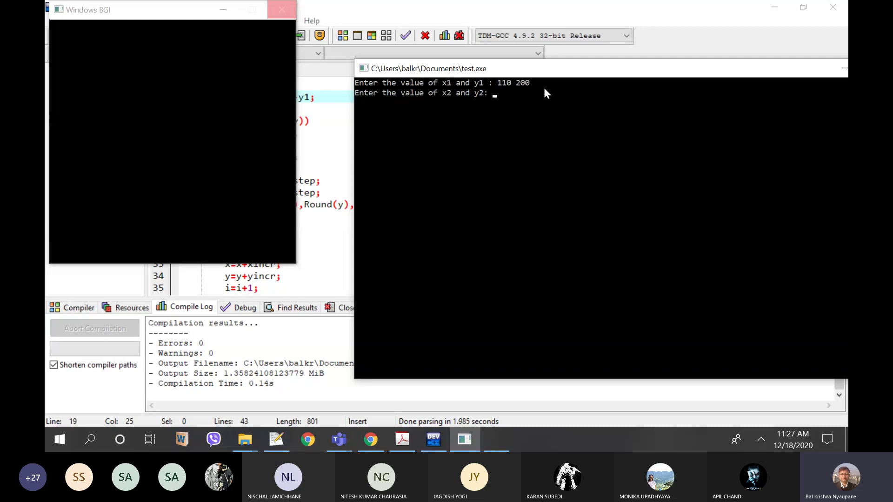
{"action": "type", "text": "3000"}
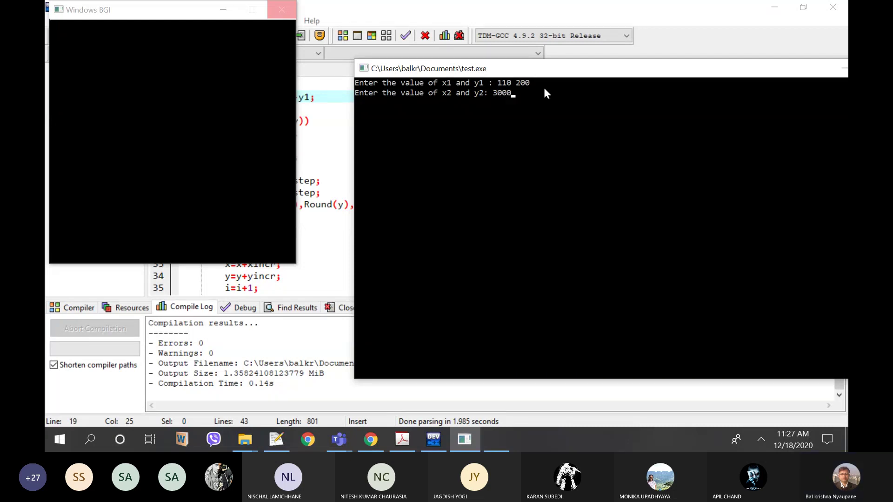
{"action": "key", "text": "BackSpace"}
{"action": "type", "text": "45"}
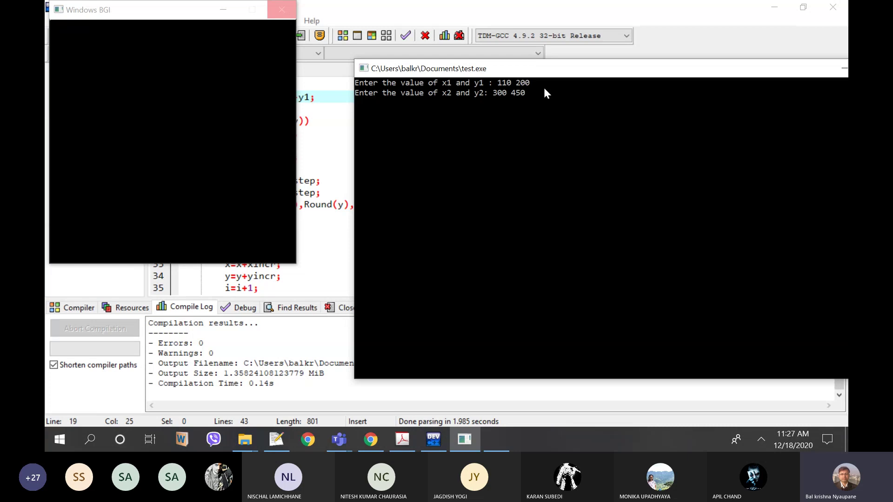
{"action": "type", "text": "0"}
{"action": "key", "text": "Return"}
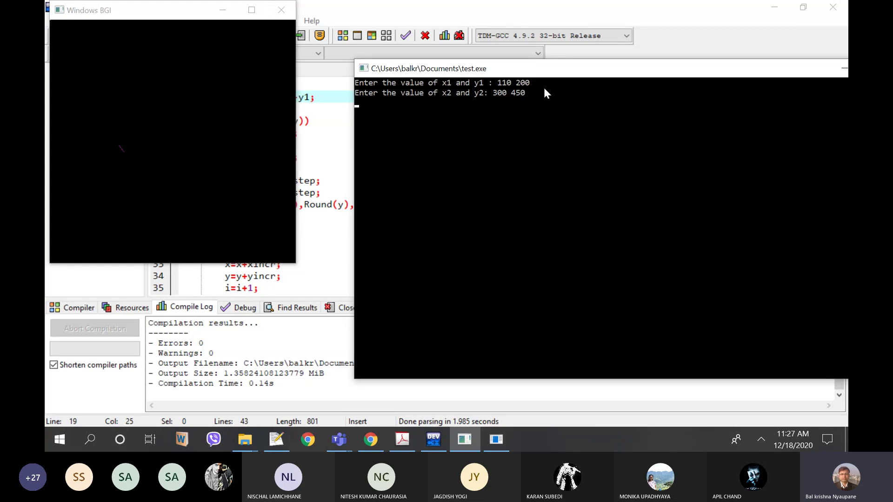
Step: Move the Windows BGI window around to examine the line being drawn, and bring the test.exe console back into full view
{"action": "left_click_drag", "start_coordinate": [162, 8], "coordinate": [264, 57]}
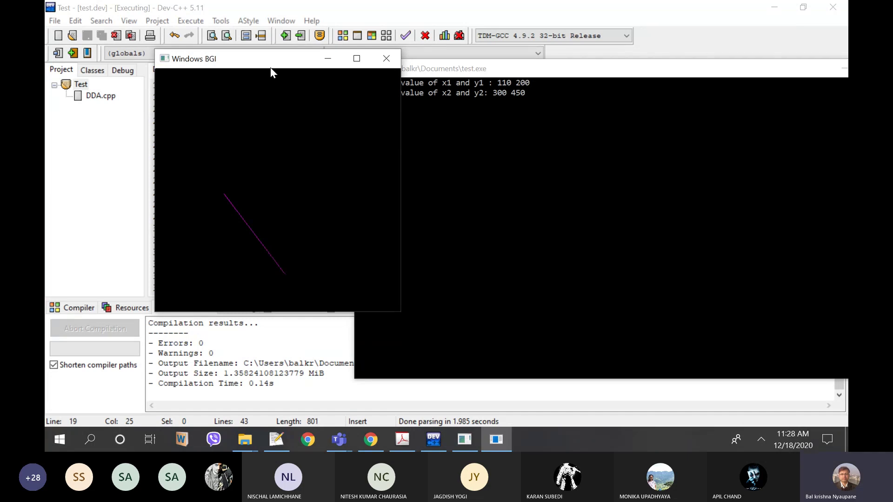
{"action": "left_click_drag", "start_coordinate": [271, 68], "coordinate": [204, 49]}
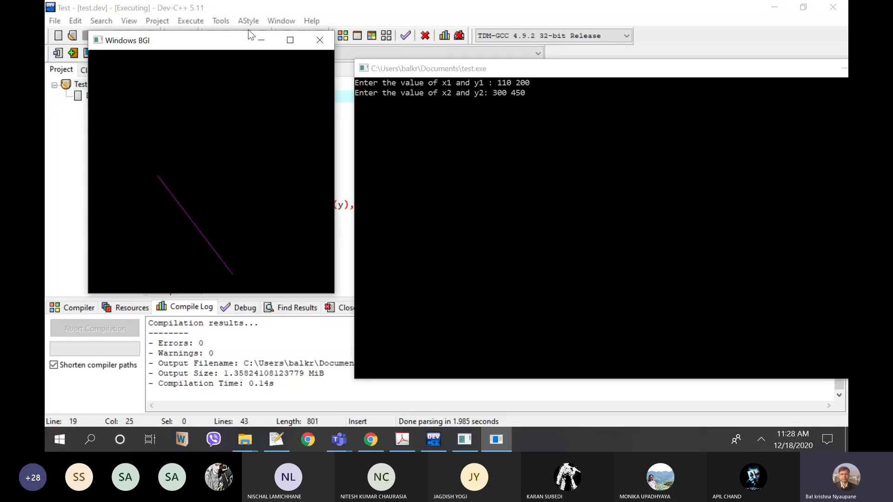
{"action": "left_click_drag", "start_coordinate": [228, 47], "coordinate": [677, 79]}
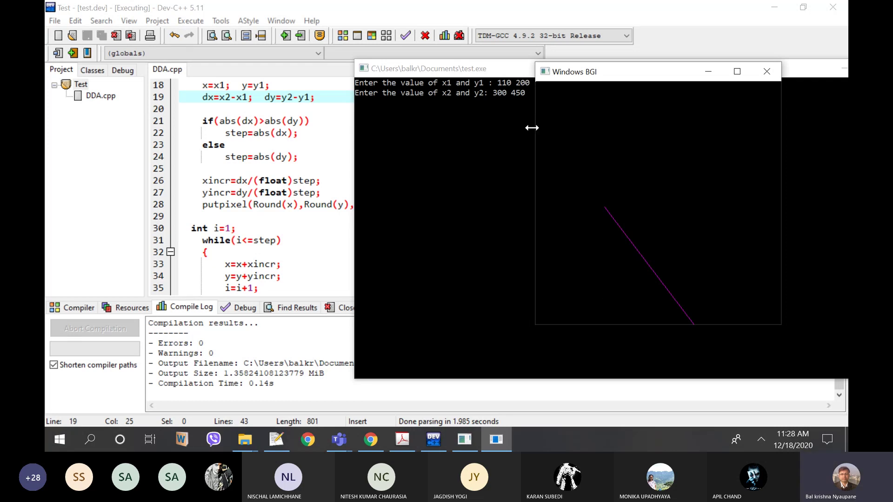
{"action": "key", "text": "Return"}
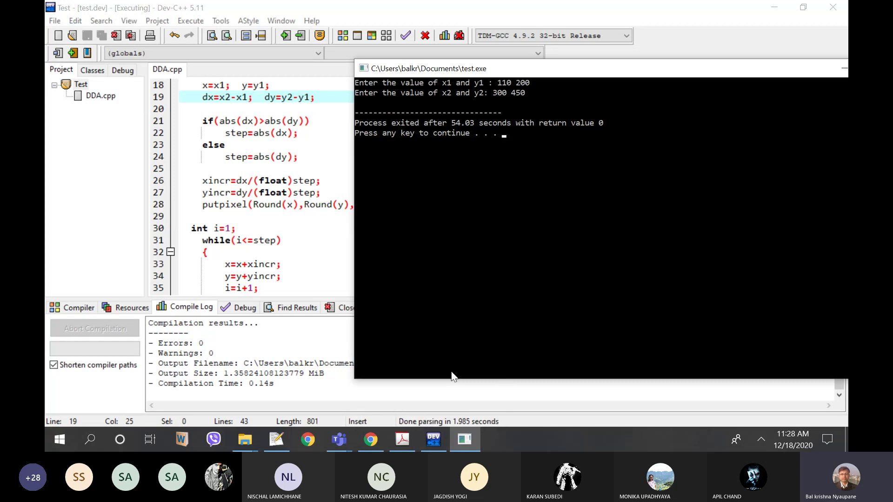
{"action": "double_click", "coordinate": [739, 70]}
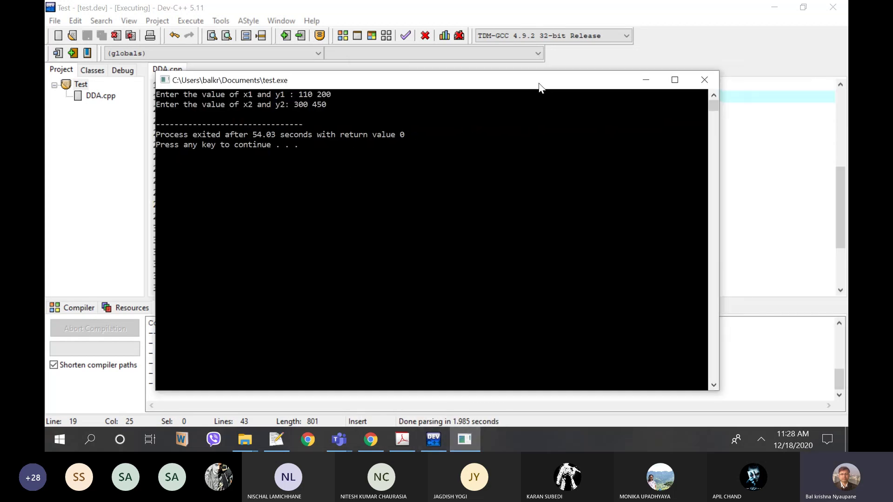
Step: Close the test.exe console and minimize the Dev-C++ window to get back to the folder windows
{"action": "left_click", "coordinate": [703, 81]}
{"action": "left_click", "coordinate": [346, 309]}
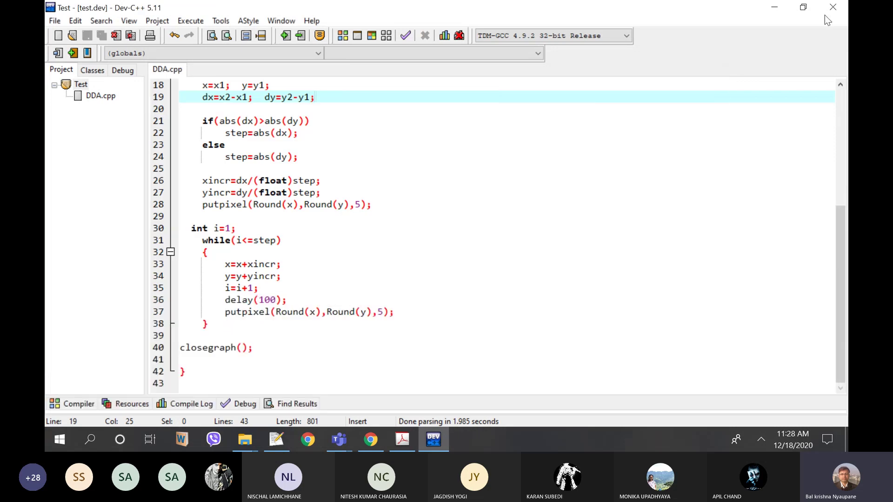
{"action": "left_click", "coordinate": [770, 7]}
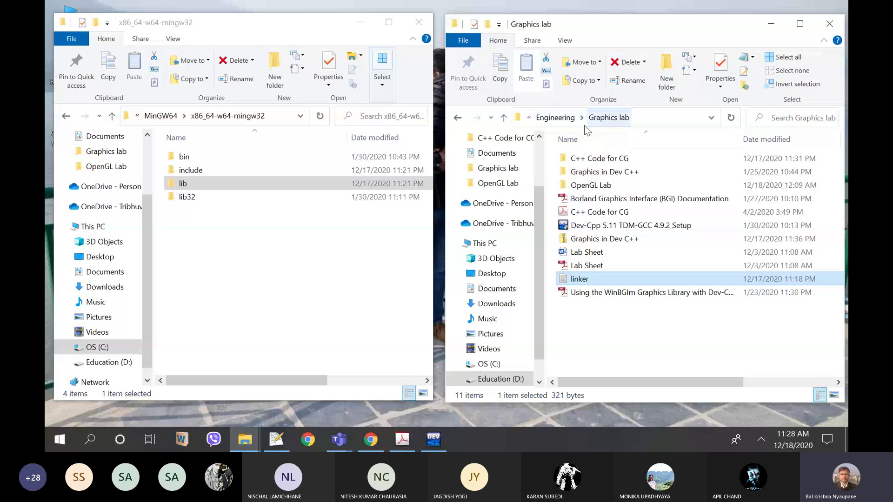
Step: Open the Chapter 2 - Scan Conversion PDF from the Final Lecture Slides folder under Engineering
{"action": "left_click", "coordinate": [555, 117]}
{"action": "double_click", "coordinate": [599, 173]}
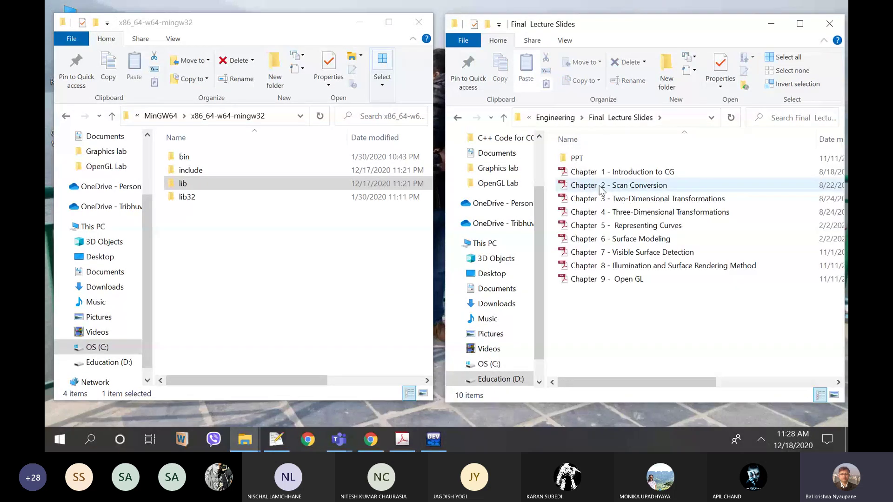
{"action": "double_click", "coordinate": [599, 185]}
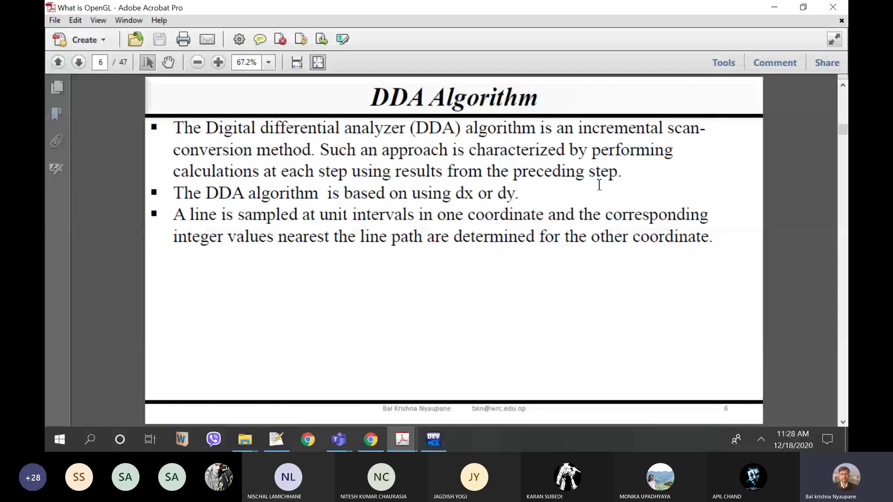
Step: Go to the DDA algorithm steps on page 9, then underline the endpoint inputs and circle the dx and dy formulas
{"action": "scroll", "coordinate": [599, 186], "scroll_direction": "down", "scroll_amount": 1}
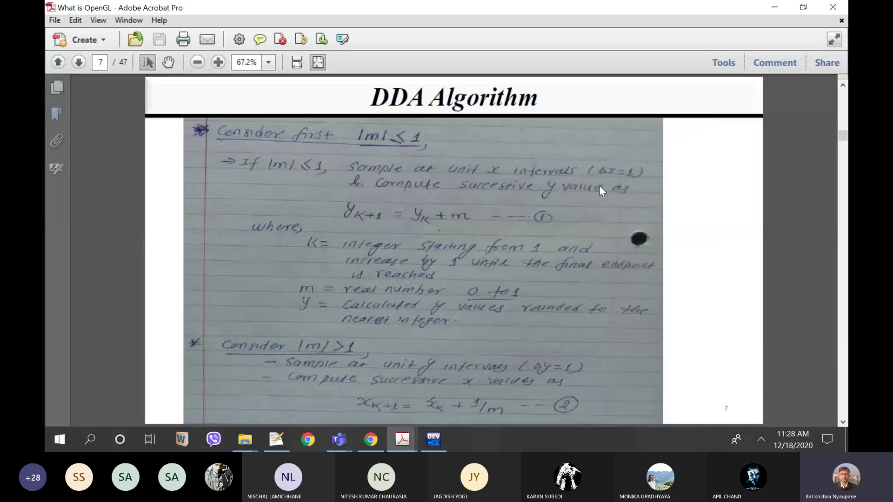
{"action": "scroll", "coordinate": [599, 186], "scroll_direction": "down", "scroll_amount": 1}
{"action": "scroll", "coordinate": [599, 186], "scroll_direction": "up", "scroll_amount": 1}
{"action": "scroll", "coordinate": [599, 186], "scroll_direction": "down", "scroll_amount": 2}
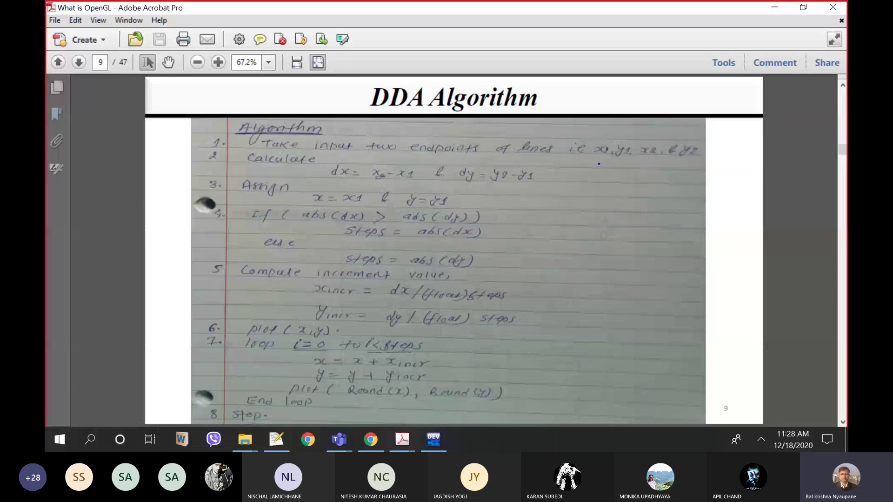
{"action": "left_click_drag", "start_coordinate": [599, 164], "coordinate": [698, 160]}
{"action": "mouse_move", "coordinate": [328, 175]}
{"action": "left_mouse_down"}
{"action": "mouse_move", "coordinate": [511, 187]}
{"action": "mouse_move", "coordinate": [553, 174]}
{"action": "mouse_move", "coordinate": [359, 150]}
{"action": "mouse_move", "coordinate": [327, 164]}
{"action": "mouse_move", "coordinate": [328, 176]}
{"action": "left_mouse_up"}
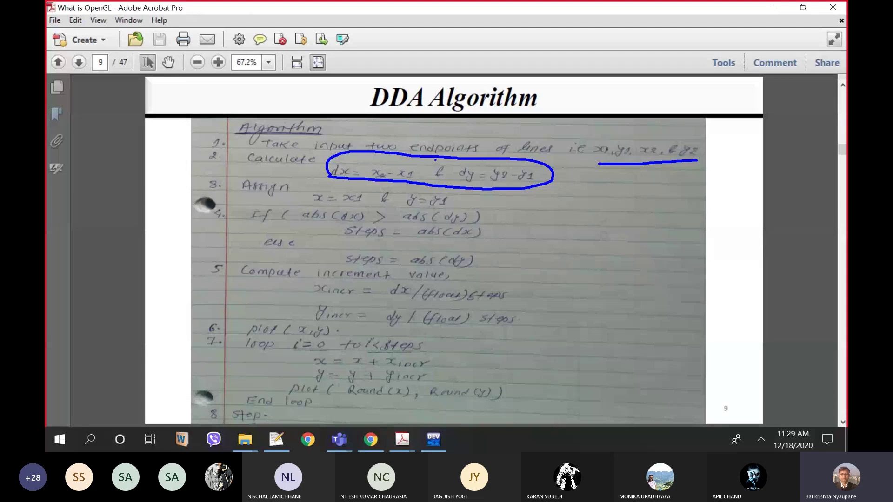
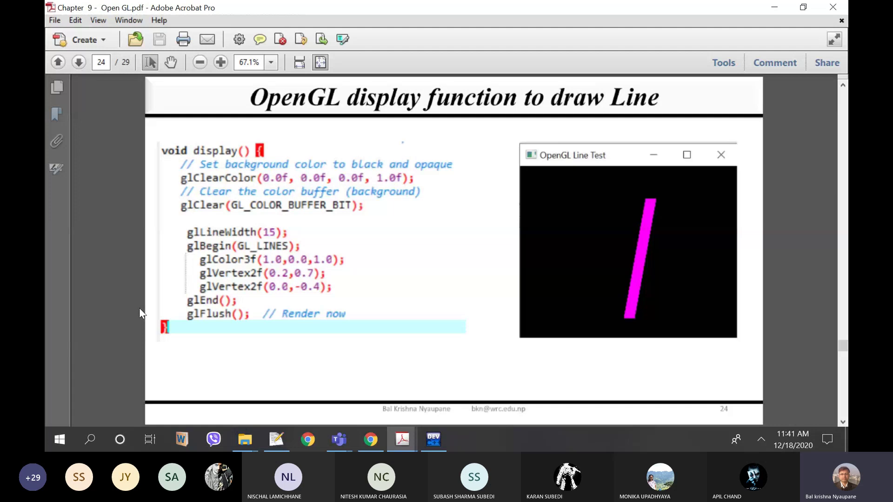
Step: Page through the OpenGL display function examples for line, square, triangle and polygon up to the closing references slide
{"action": "key", "text": "Page_Down"}
{"action": "key", "text": "Page_Down"}
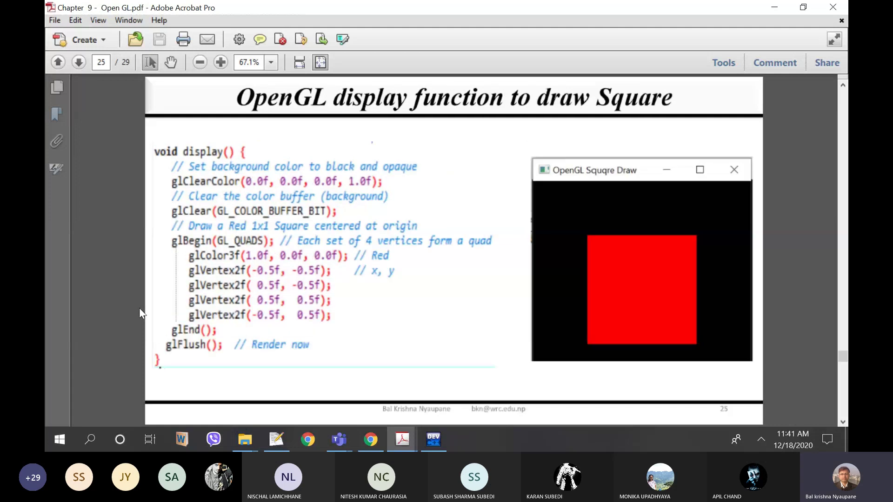
{"action": "key", "text": "Page_Down"}
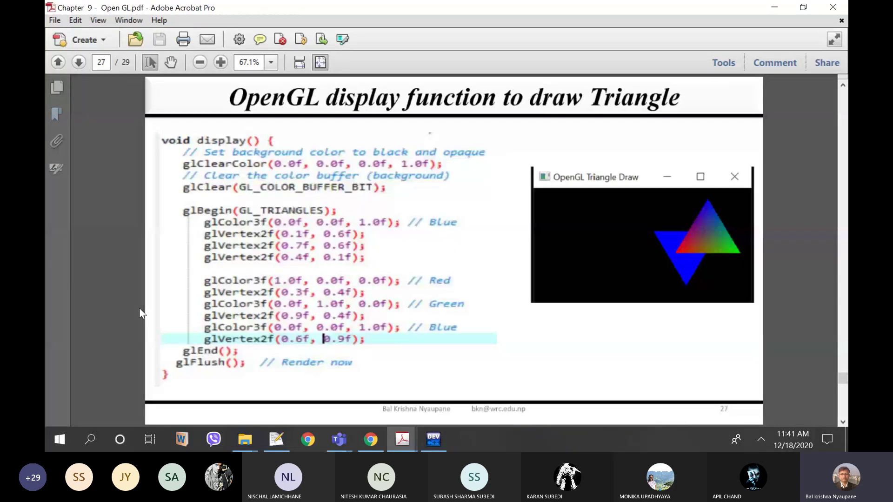
{"action": "key", "text": "Page_Down"}
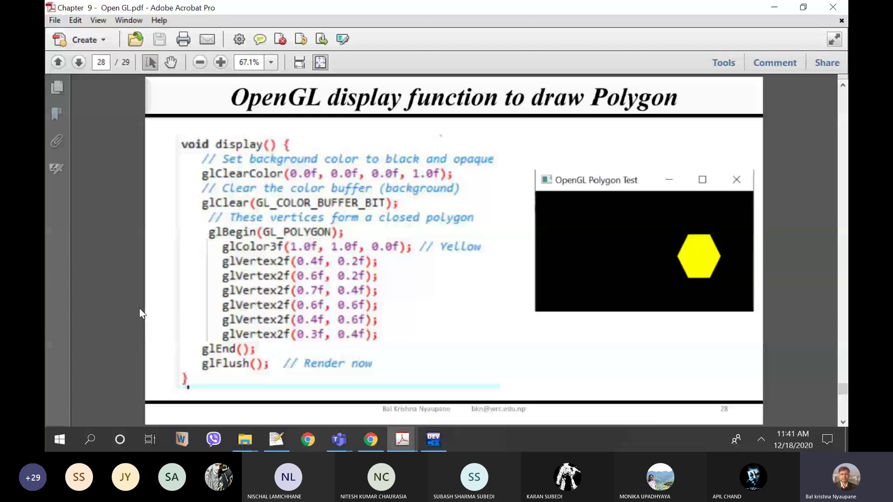
{"action": "key", "text": "Page_Down"}
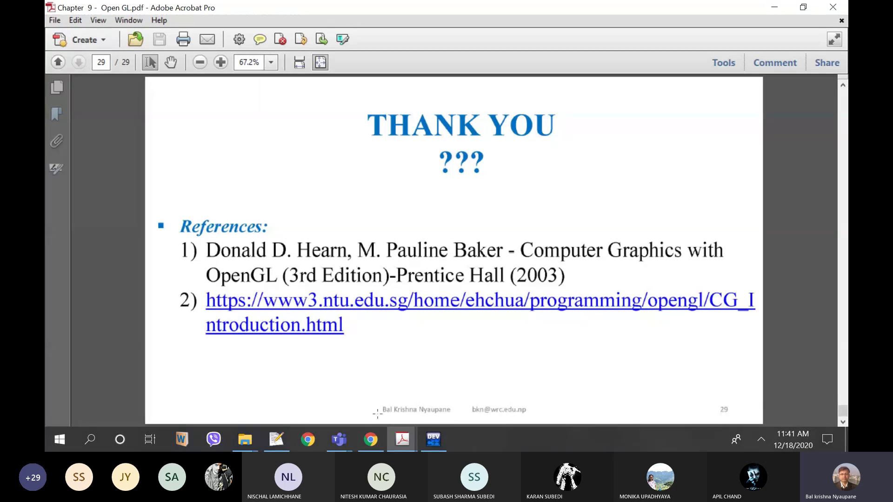
Step: Switch to Dev-C++ and close it
{"action": "left_click", "coordinate": [437, 439]}
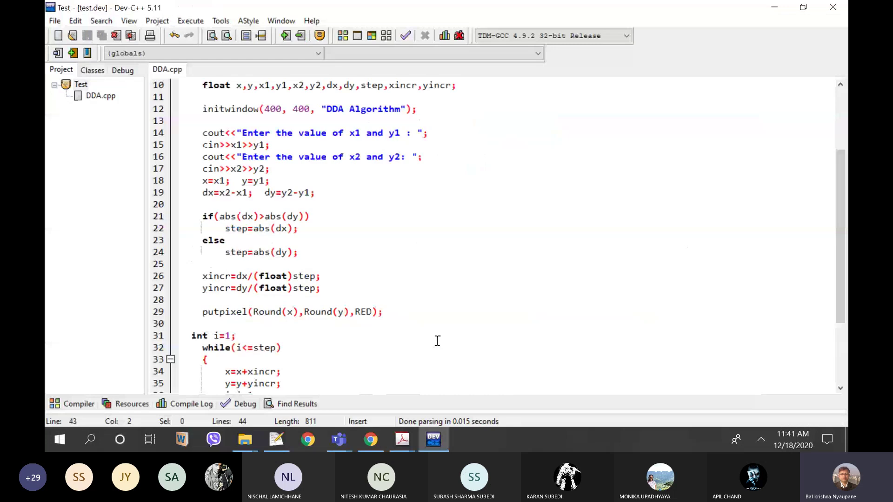
{"action": "left_click", "coordinate": [833, 9]}
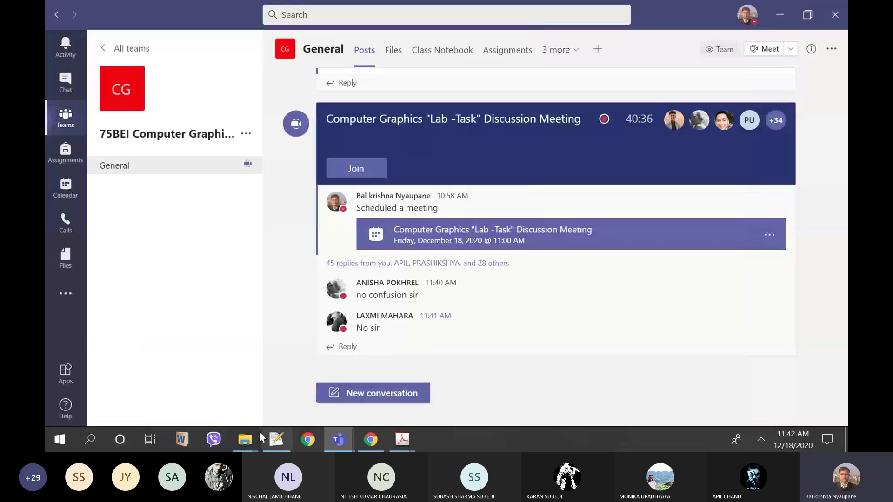
Step: Bring the x86_64-w64-mingw32 folder window forward and minimize the Teams windows behind it
{"action": "mouse_move", "coordinate": [246, 439]}
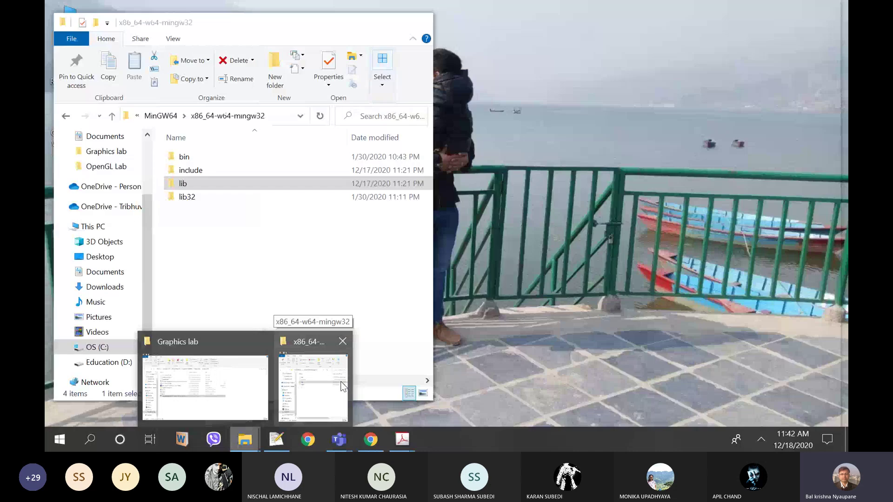
{"action": "left_click", "coordinate": [343, 386]}
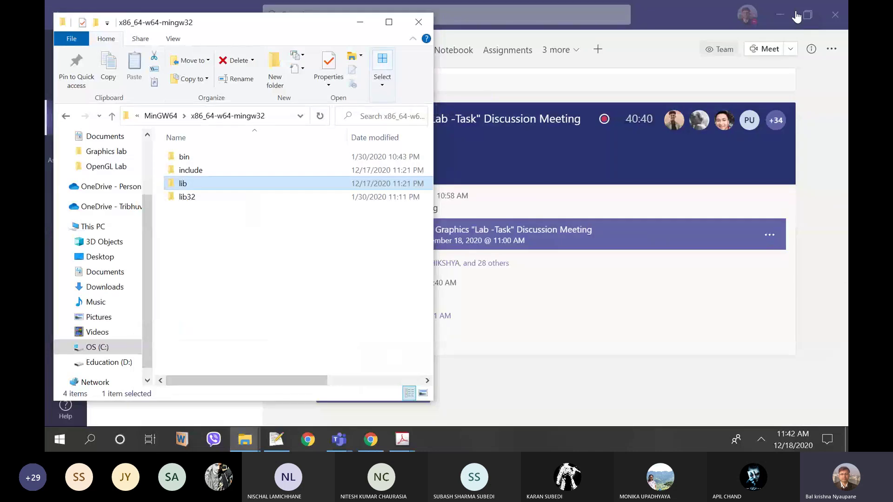
{"action": "left_click", "coordinate": [780, 15]}
{"action": "left_click", "coordinate": [770, 8]}
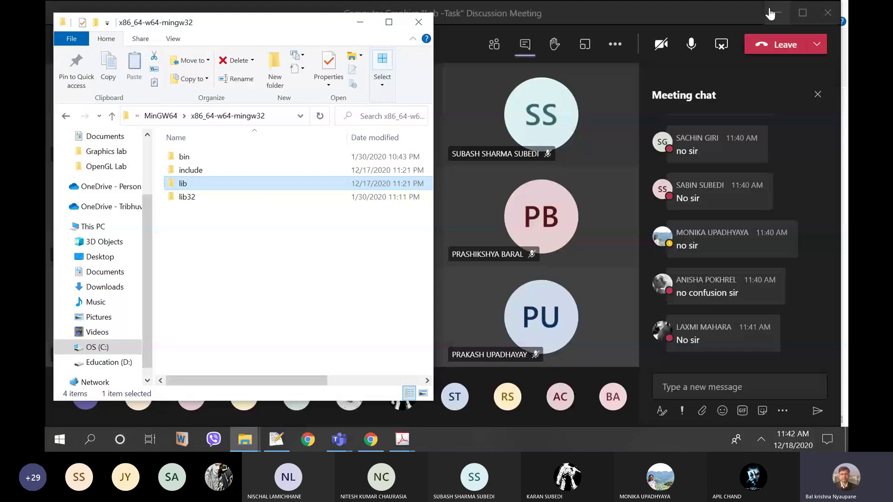
{"action": "left_click", "coordinate": [778, 12]}
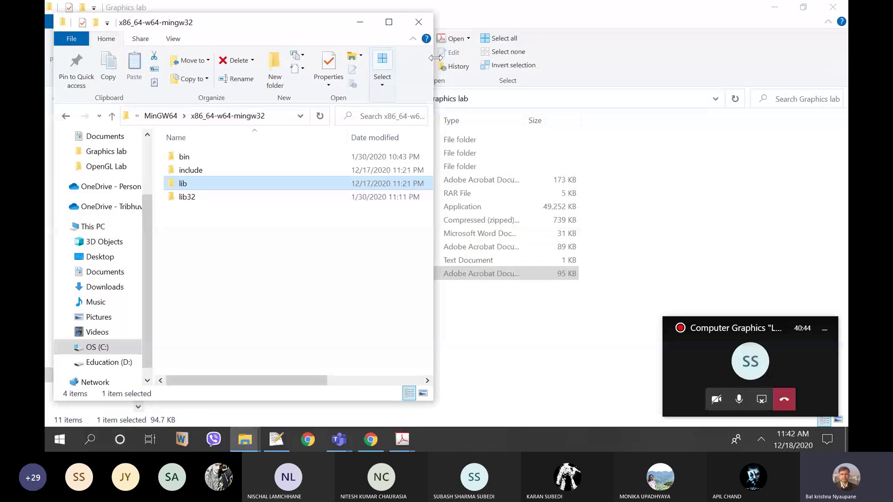
Step: Restore and narrow the Graphics lab window beside the MinGW folder window, and return the latter to the Dev-Cpp folder
{"action": "left_click", "coordinate": [685, 33]}
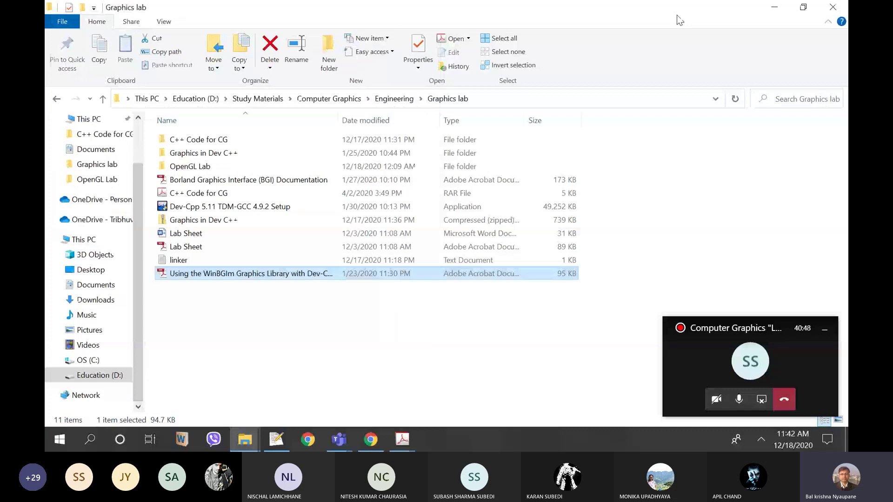
{"action": "double_click", "coordinate": [677, 15]}
{"action": "left_click_drag", "start_coordinate": [329, 136], "coordinate": [459, 136]}
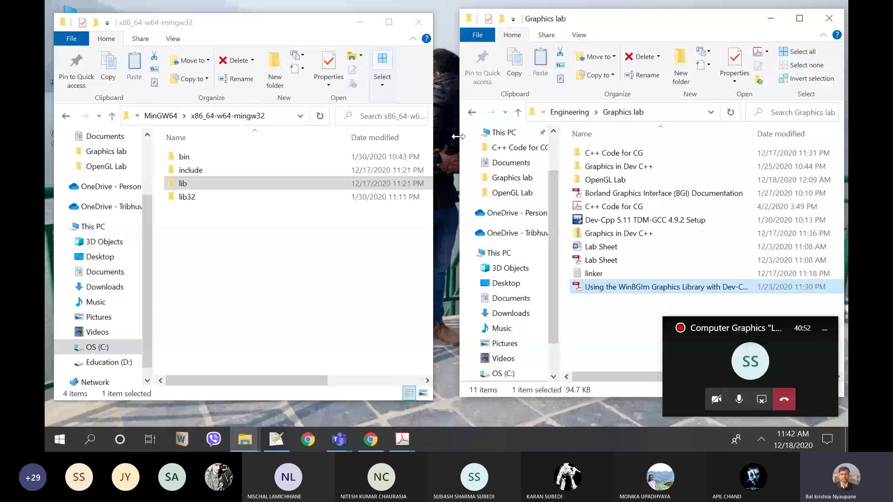
{"action": "left_click_drag", "start_coordinate": [458, 136], "coordinate": [455, 136]}
{"action": "left_click", "coordinate": [66, 115]}
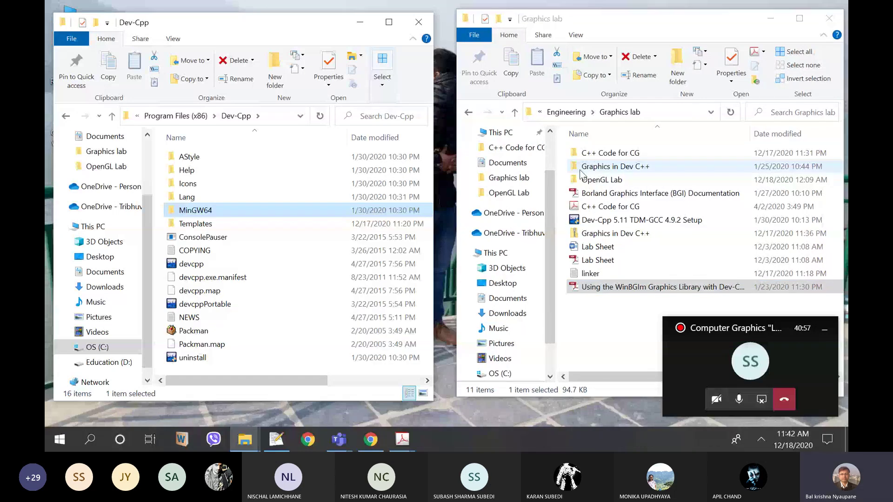
Step: Open the Readme file from the OpenGL Lab folder and select the freeglut-devel download URL in it
{"action": "key", "text": "alt+Tab"}
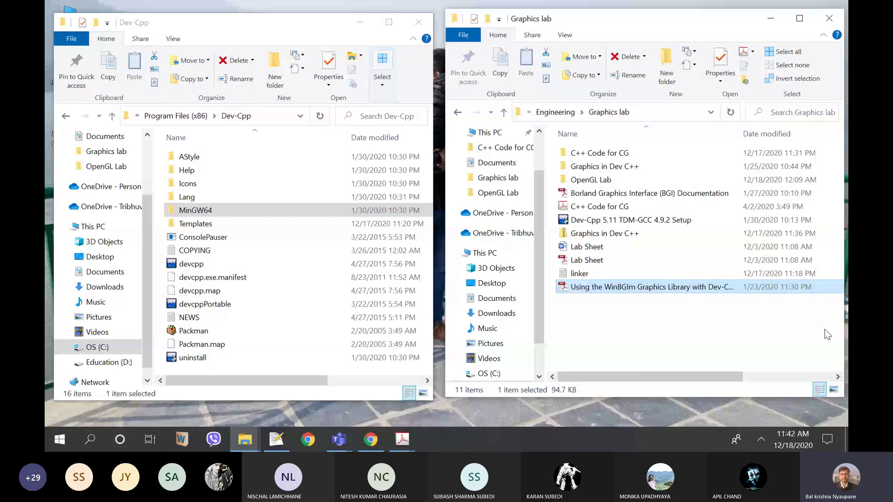
{"action": "key", "text": "o"}
{"action": "key", "text": "Return"}
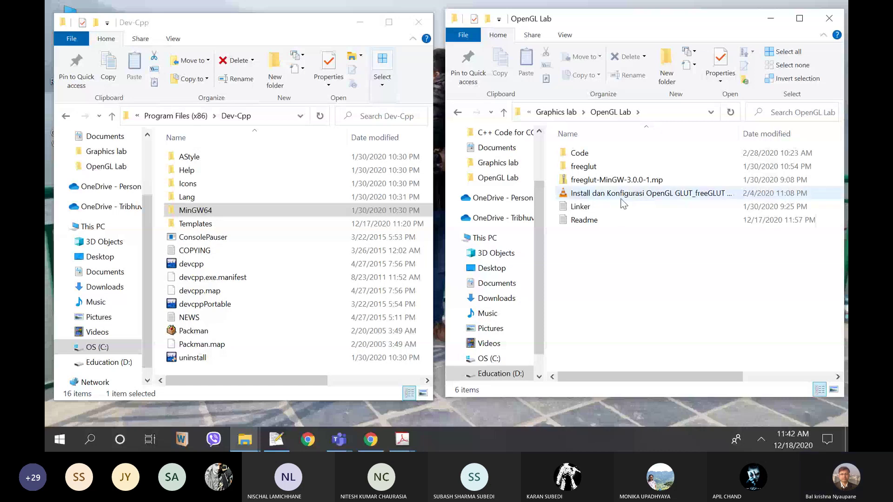
{"action": "double_click", "coordinate": [584, 220]}
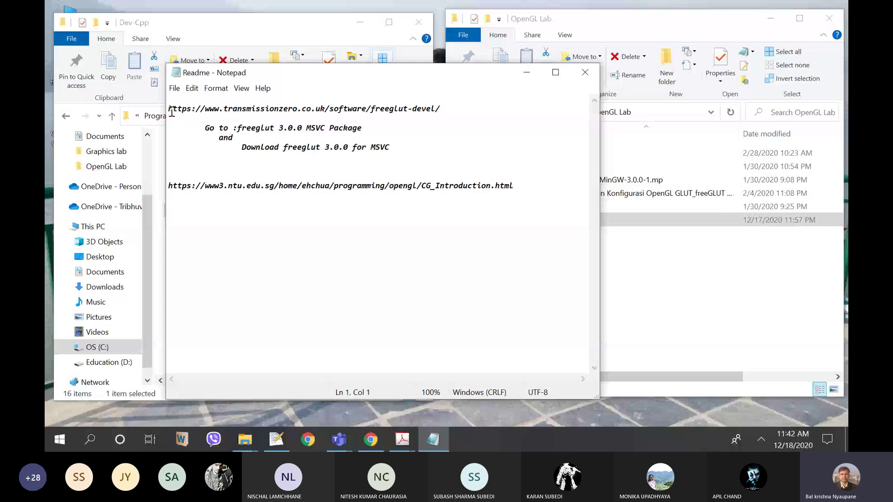
{"action": "left_click_drag", "start_coordinate": [172, 112], "coordinate": [450, 106]}
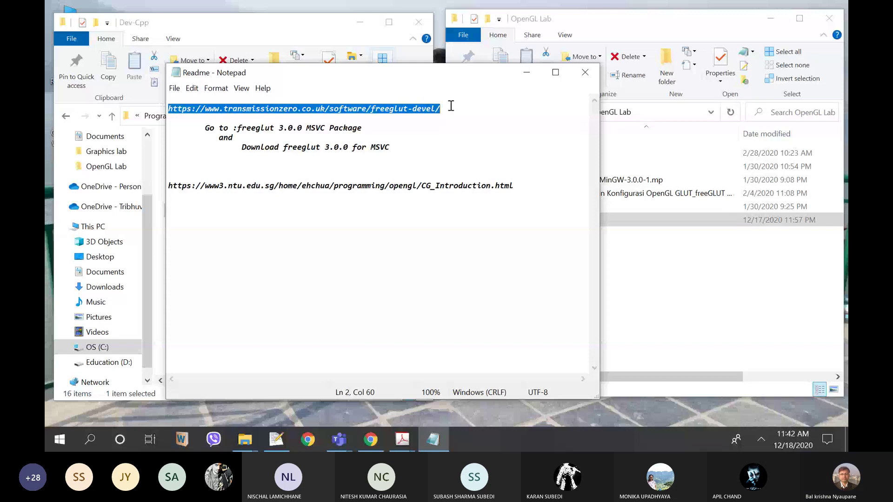
{"action": "key", "text": "alt+Tab"}
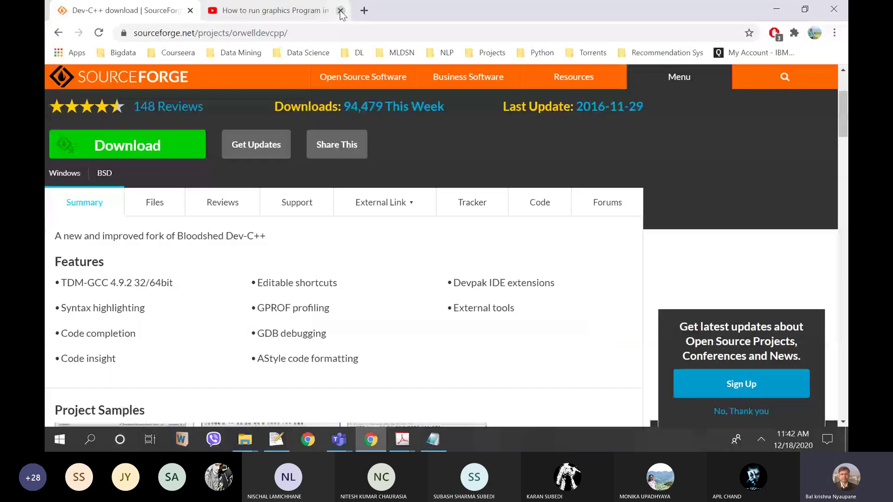
{"action": "left_click", "coordinate": [341, 10]}
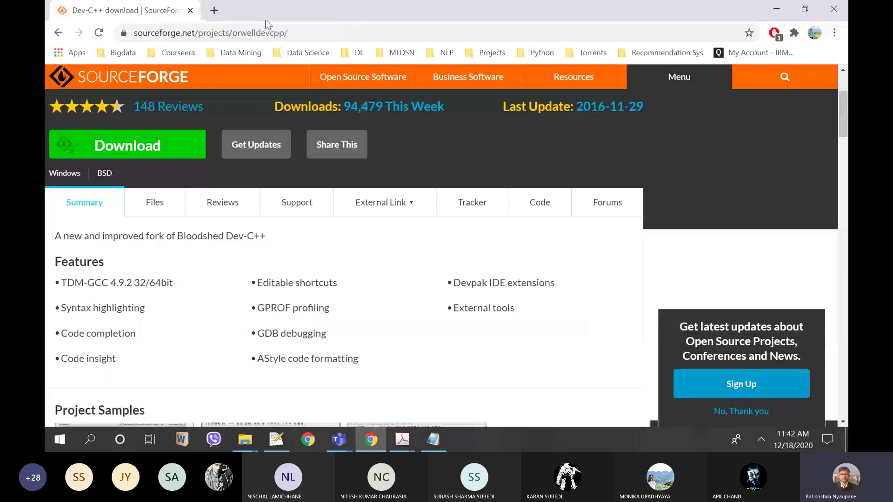
{"action": "left_click", "coordinate": [222, 12]}
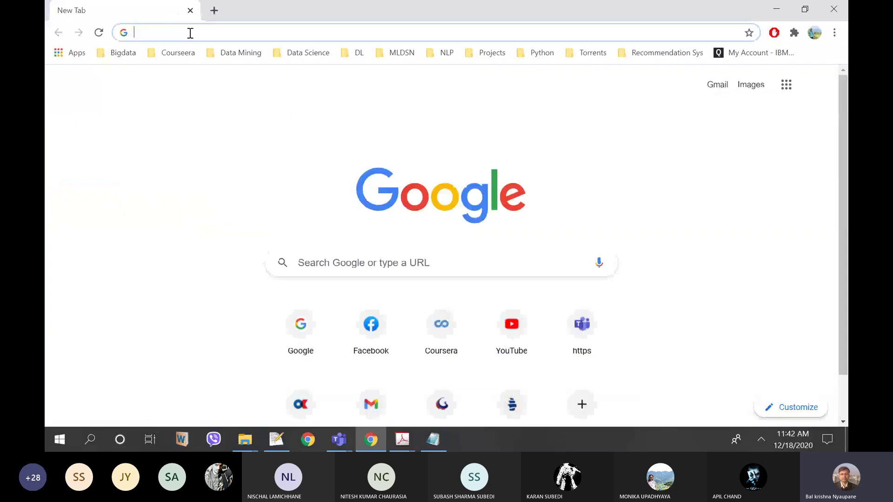
{"action": "left_click", "coordinate": [191, 33]}
{"action": "type", "text": "https://www.transmissionzero.co.uk/software/freeglut-devel/"}
{"action": "key", "text": "Return"}
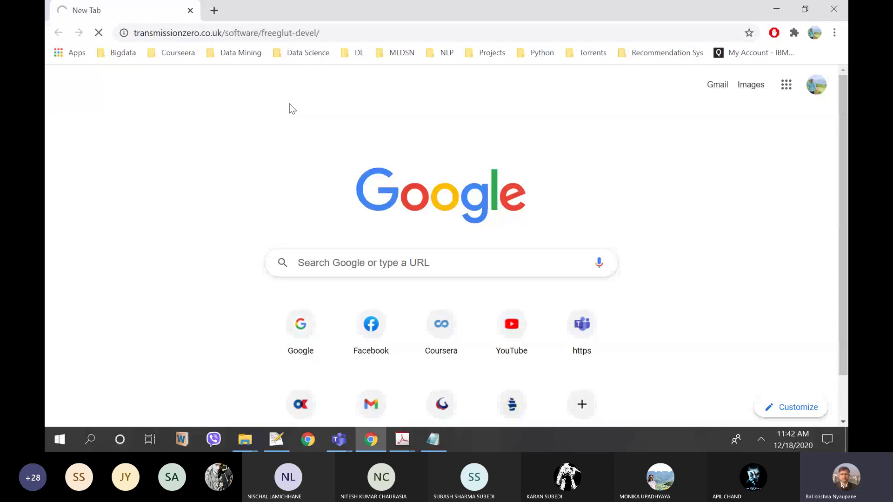
{"action": "mouse_move", "coordinate": [340, 444]}
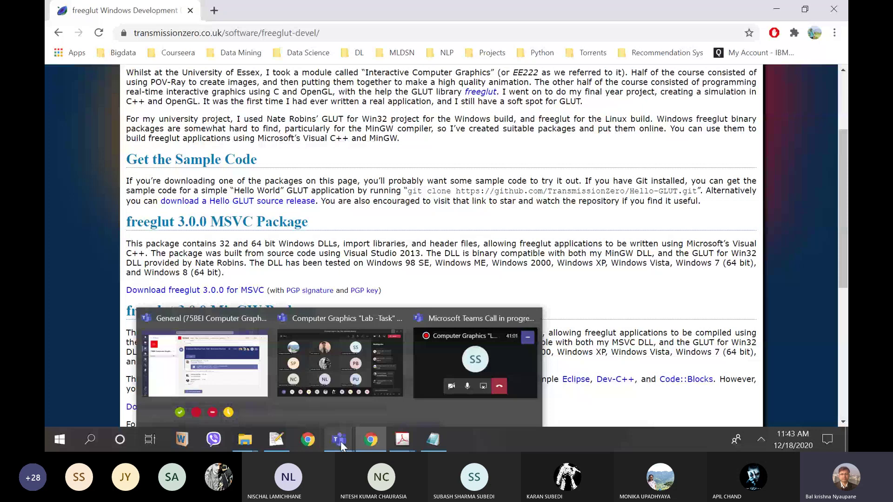
{"action": "left_click", "coordinate": [371, 439]}
{"action": "left_click", "coordinate": [691, 280]}
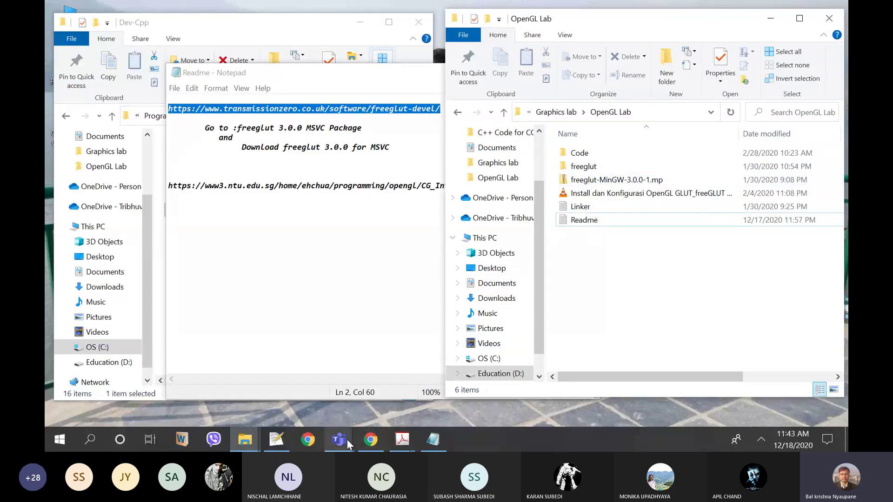
{"action": "mouse_move", "coordinate": [339, 440]}
{"action": "left_click", "coordinate": [345, 371]}
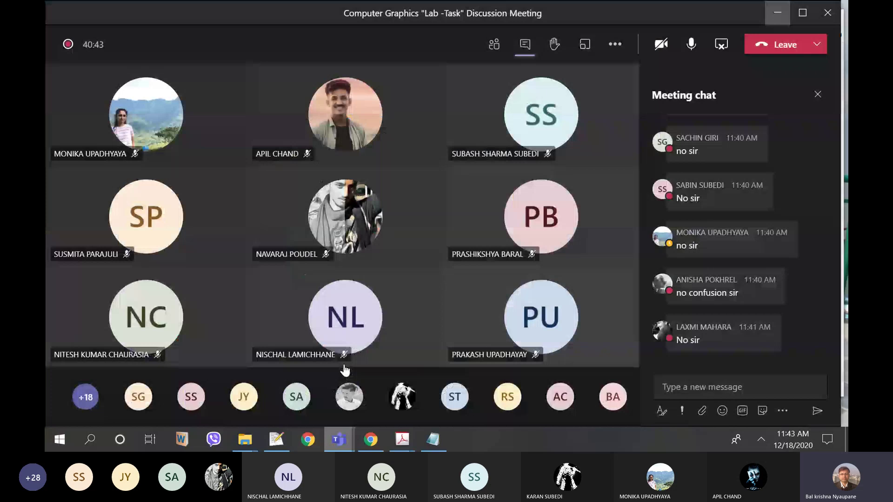
{"action": "left_click", "coordinate": [524, 44]}
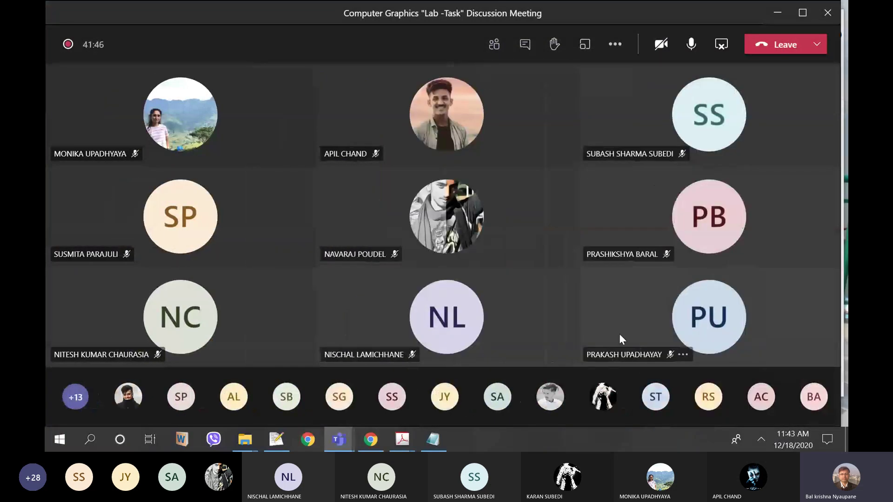
{"action": "left_click", "coordinate": [526, 45]}
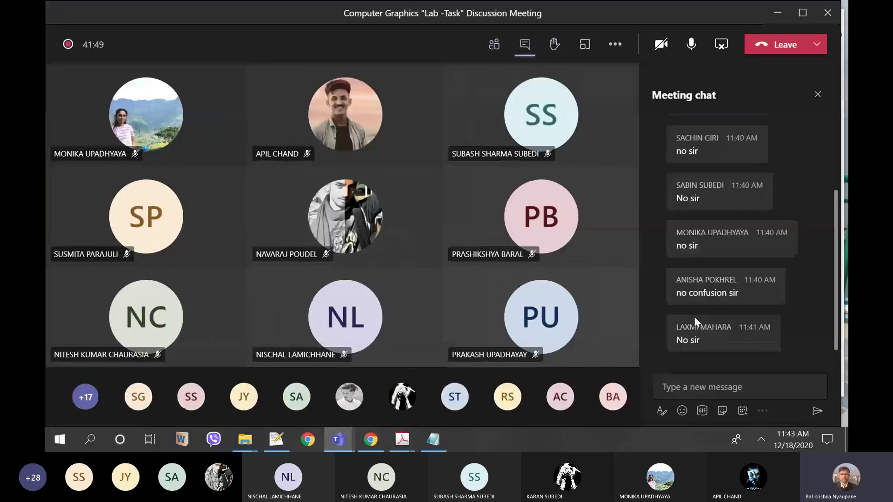
{"action": "left_click", "coordinate": [681, 387]}
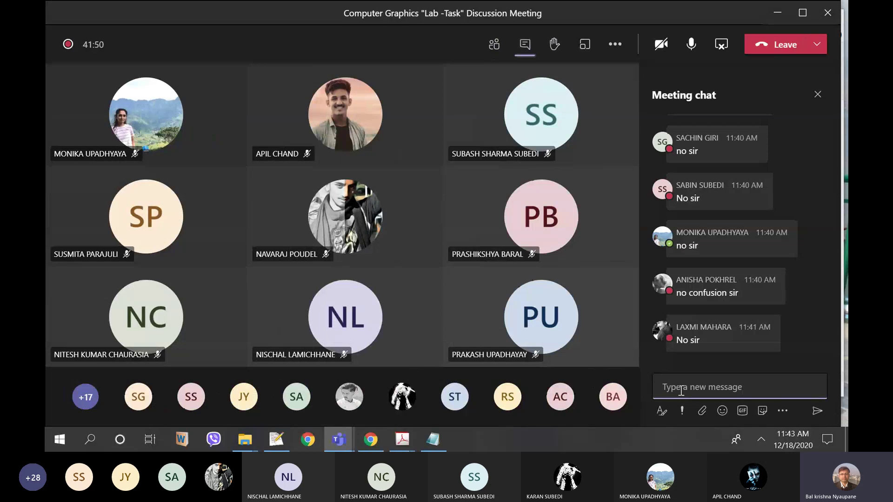
{"action": "type", "text": "https://www.transmissionzero.co.uk/software/freeglut-devel/"}
{"action": "key", "text": "Return"}
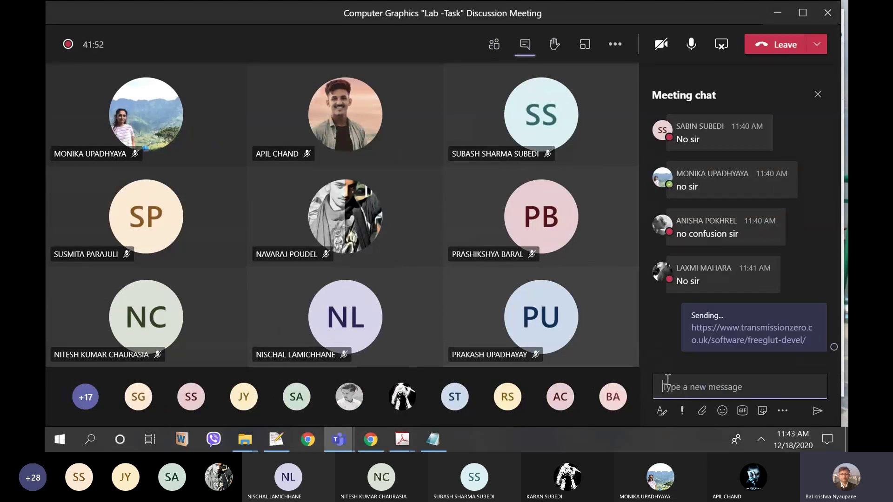
Step: Show the freeglut 3.0.0 MinGW download link in Chrome, and post freeglut-MinGW-3.0.0-1.mp.zip from the OpenGL Lab folder to the Teams General channel
{"action": "left_click", "coordinate": [366, 443]}
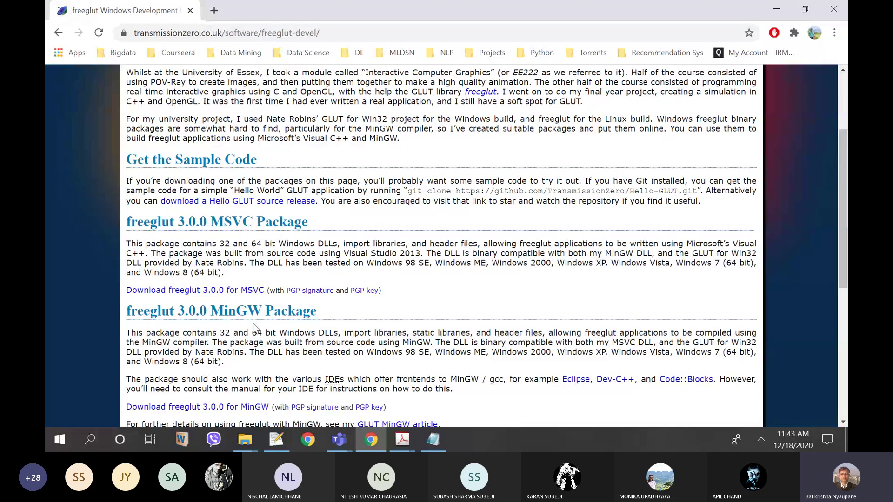
{"action": "scroll", "coordinate": [230, 352], "scroll_direction": "down", "scroll_amount": 1}
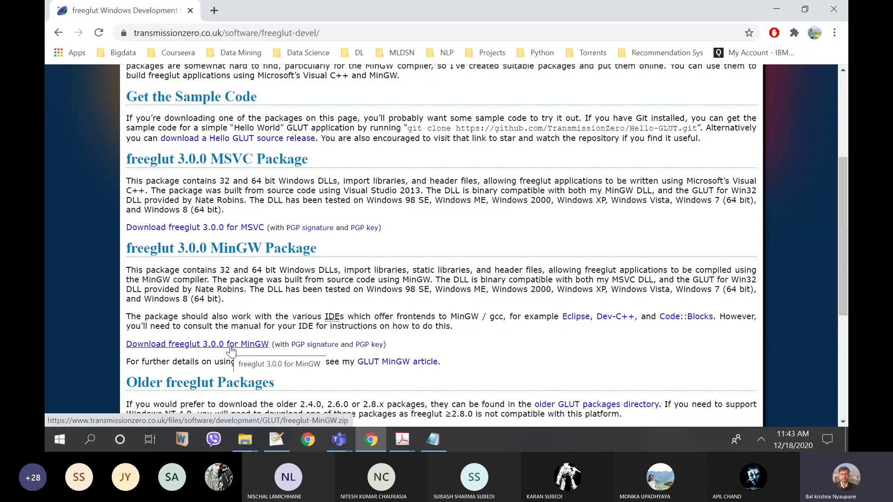
{"action": "left_click", "coordinate": [337, 429]}
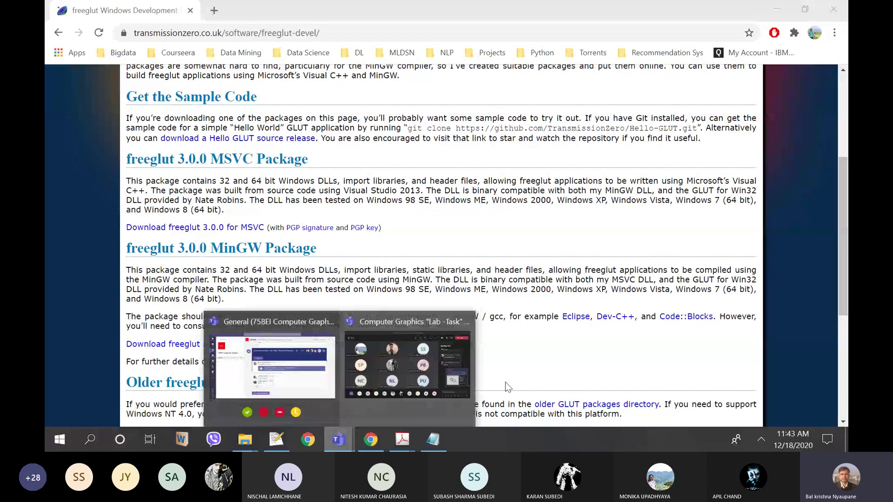
{"action": "left_click", "coordinate": [289, 370]}
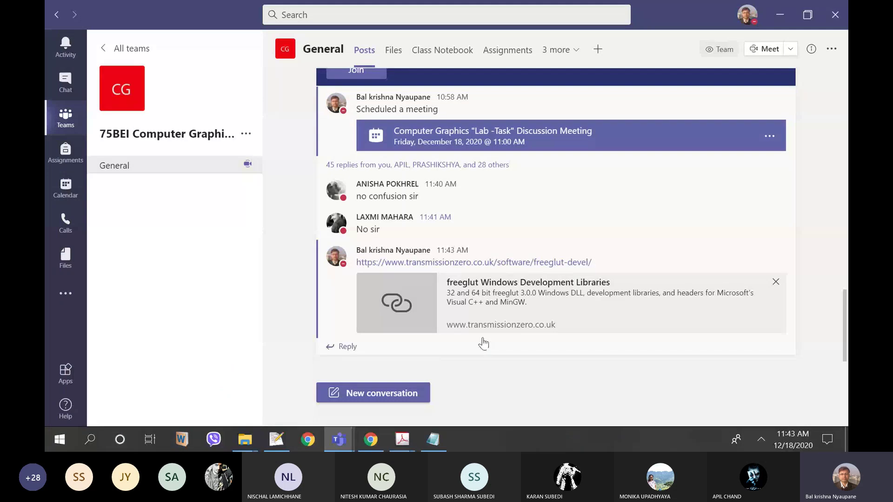
{"action": "left_click", "coordinate": [343, 395]}
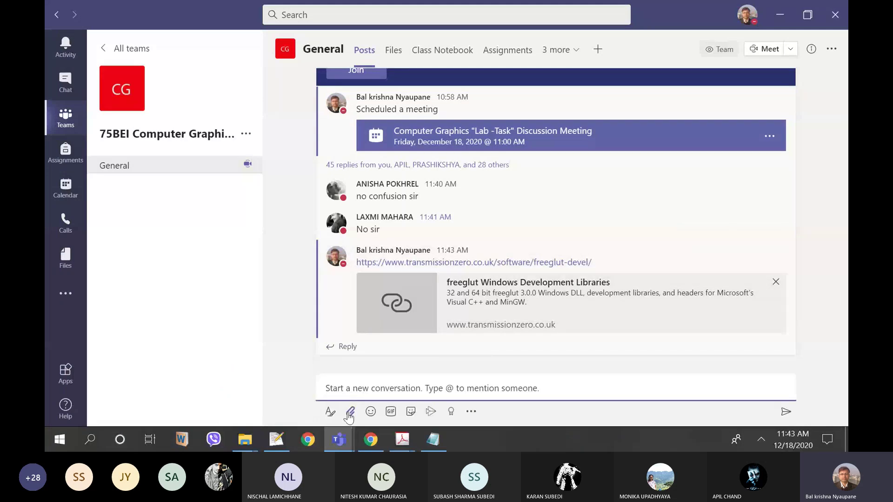
{"action": "left_click", "coordinate": [350, 411]}
{"action": "left_click", "coordinate": [366, 379]}
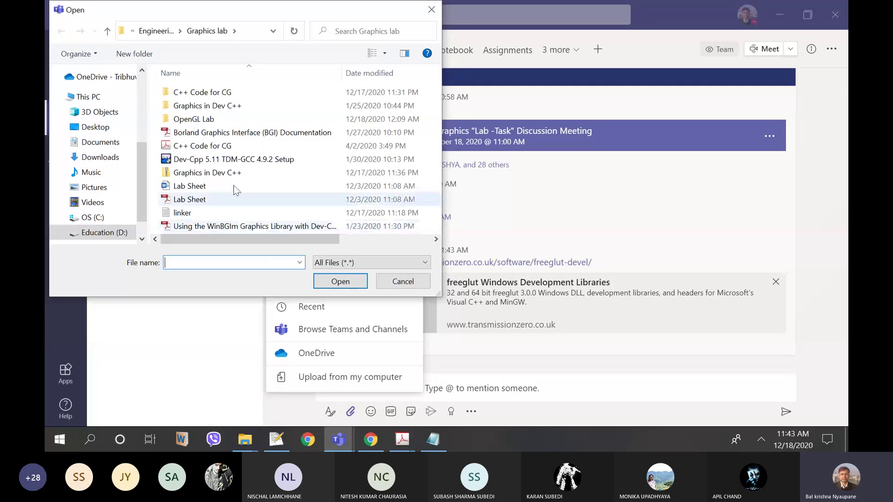
{"action": "double_click", "coordinate": [215, 119]}
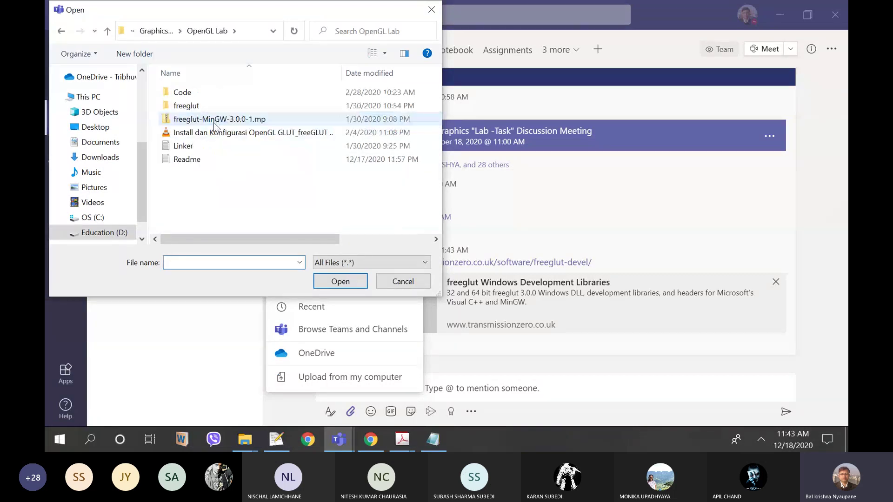
{"action": "double_click", "coordinate": [215, 120]}
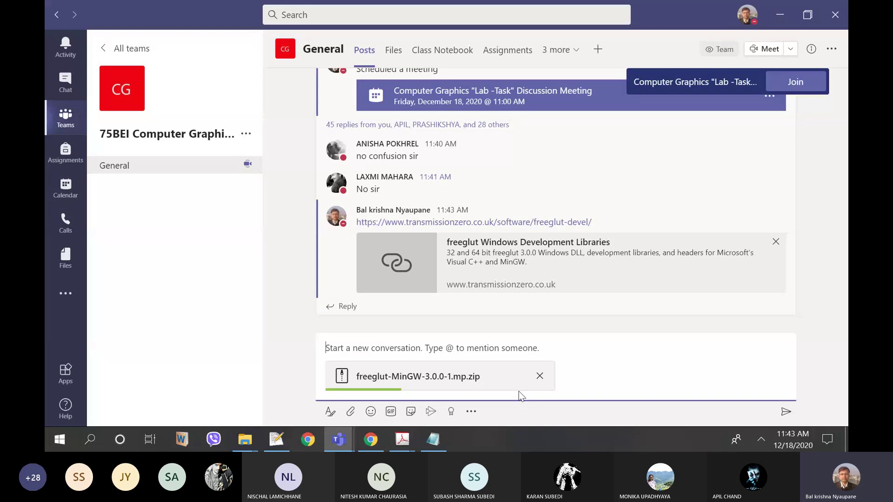
{"action": "key", "text": "Return"}
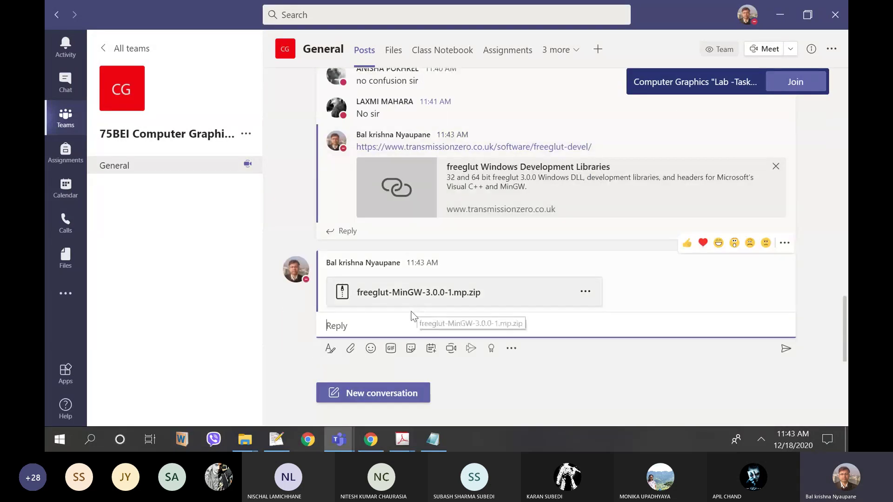
Step: Copy the CG_Introduction.html URL from the Readme file and post it as a reply to the zip file post in Teams
{"action": "left_click", "coordinate": [432, 441]}
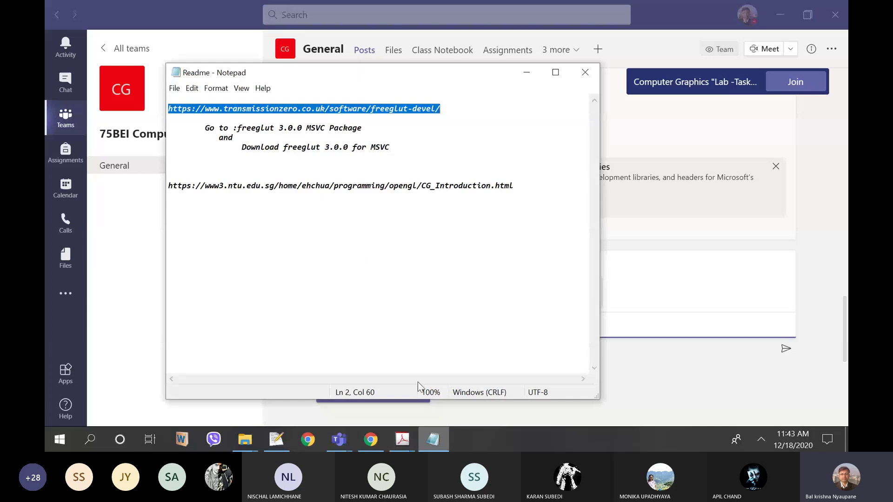
{"action": "left_click_drag", "start_coordinate": [170, 186], "coordinate": [542, 187]}
{"action": "key", "text": "ctrl+c"}
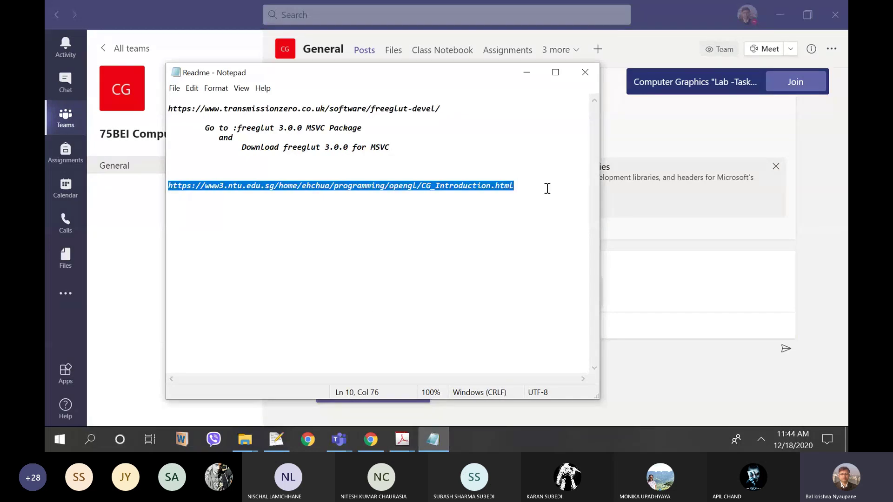
{"action": "left_click", "coordinate": [339, 439]}
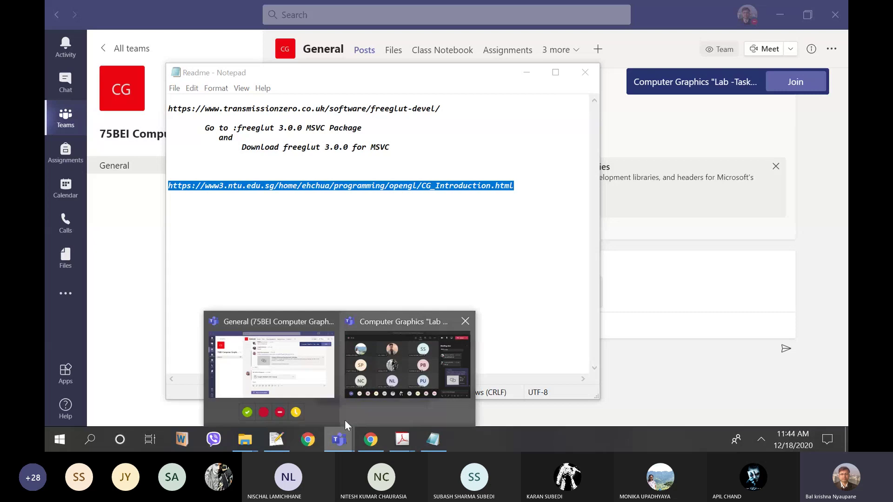
{"action": "left_click", "coordinate": [326, 400]}
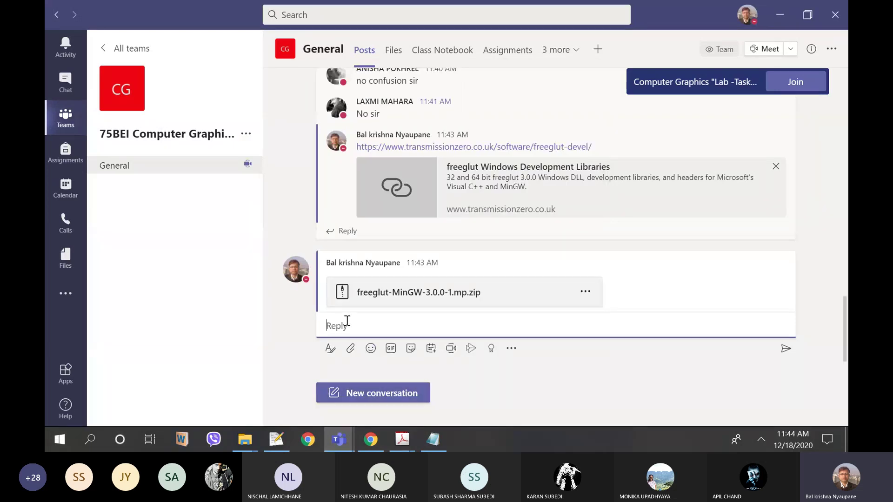
{"action": "key", "text": "ctrl+v"}
{"action": "key", "text": "Return"}
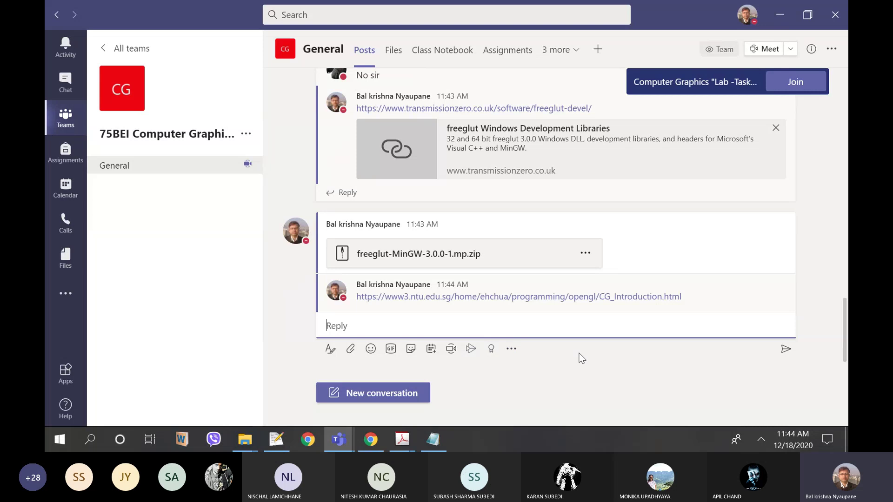
{"action": "left_click", "coordinate": [371, 445]}
{"action": "left_click", "coordinate": [214, 10]}
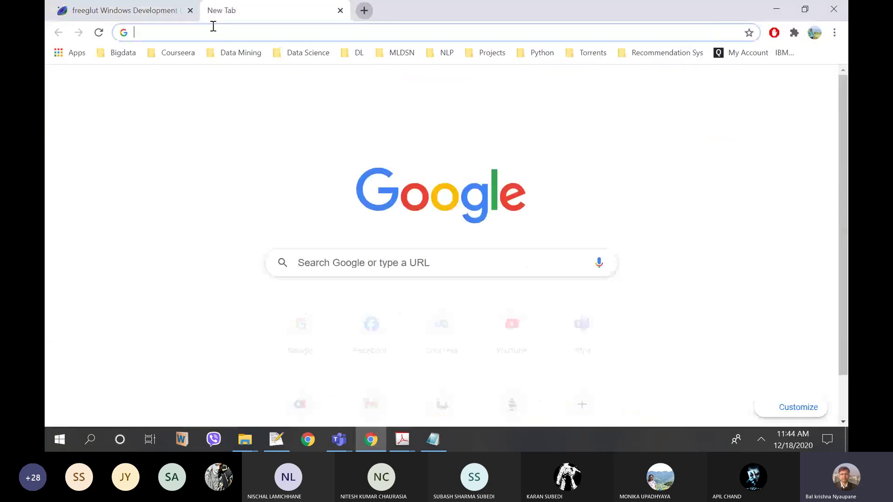
{"action": "left_click", "coordinate": [209, 32]}
{"action": "key", "text": "ctrl+v"}
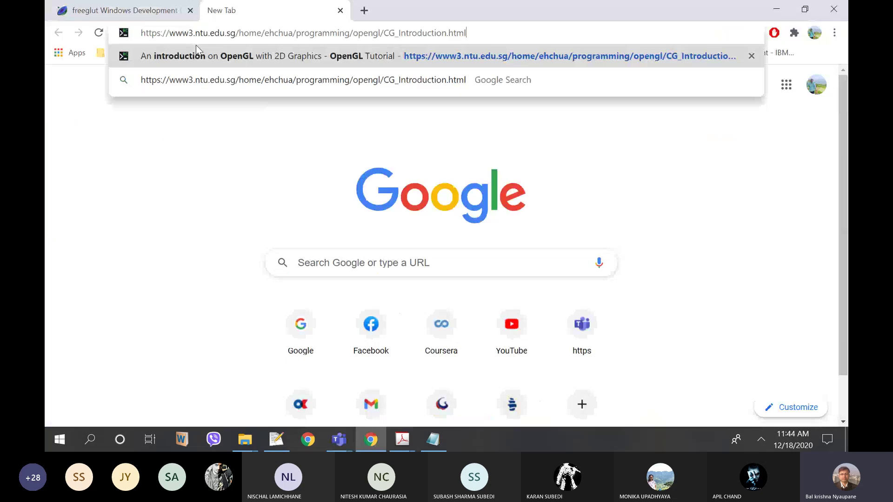
{"action": "key", "text": "Return"}
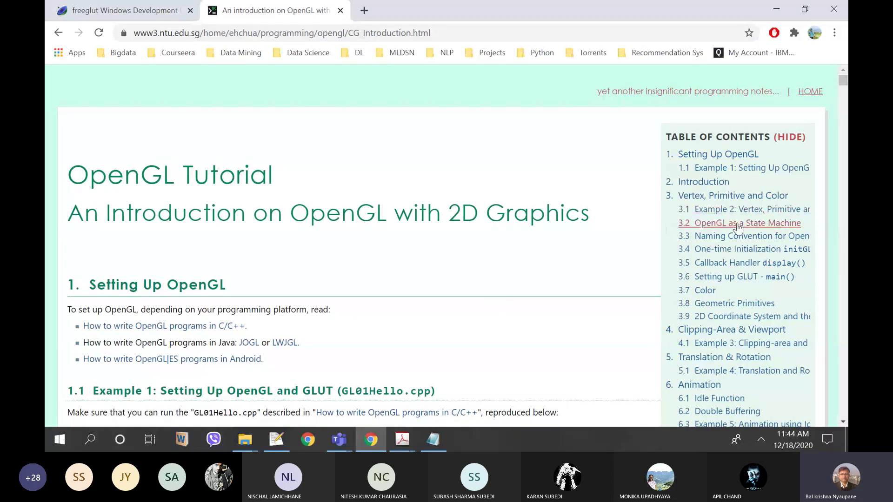
{"action": "scroll", "coordinate": [698, 225], "scroll_direction": "down", "scroll_amount": 5}
{"action": "scroll", "coordinate": [396, 292], "scroll_direction": "up", "scroll_amount": 2}
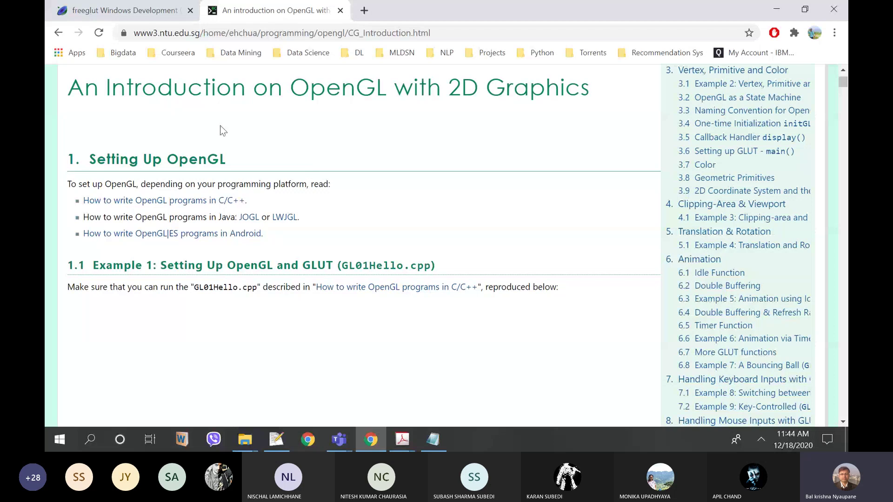
{"action": "scroll", "coordinate": [339, 238], "scroll_direction": "down", "scroll_amount": 10}
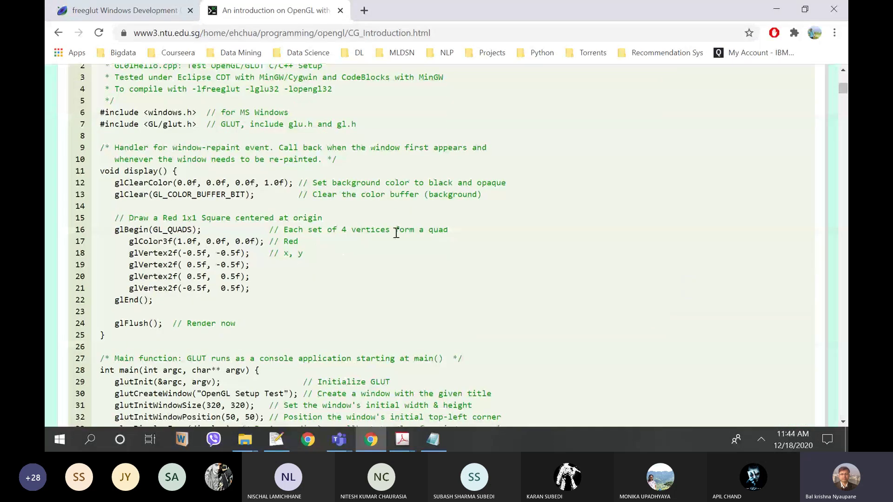
{"action": "scroll", "coordinate": [395, 232], "scroll_direction": "down", "scroll_amount": 3}
{"action": "scroll", "coordinate": [406, 208], "scroll_direction": "up", "scroll_amount": 3}
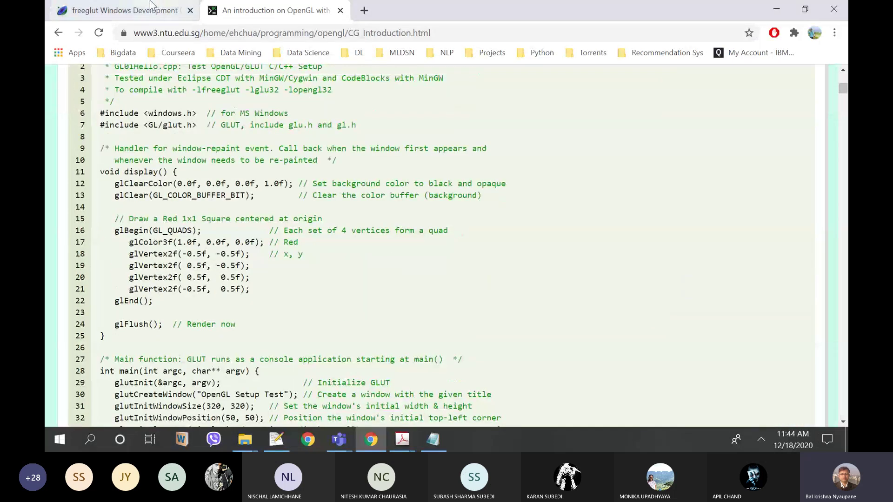
Step: Return to the freeglut page in Chrome, and bring the Dev-Cpp and OpenGL Lab folder windows in front of it
{"action": "left_click", "coordinate": [150, 6]}
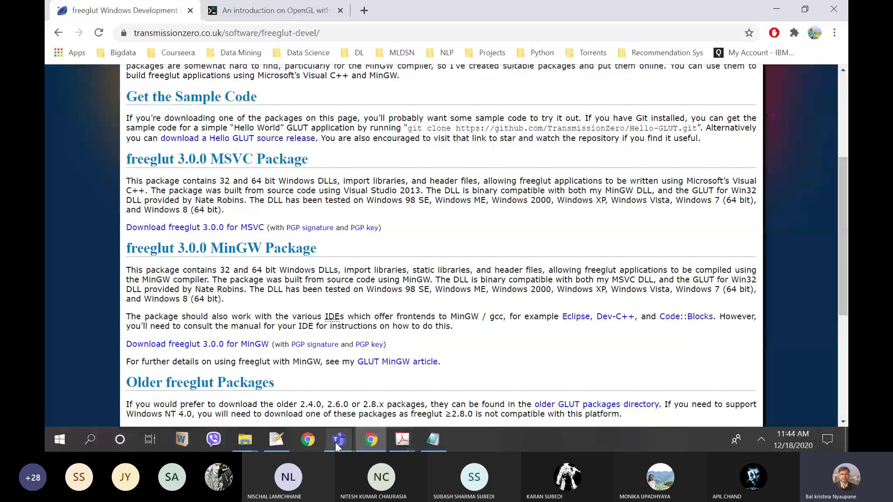
{"action": "mouse_move", "coordinate": [337, 446]}
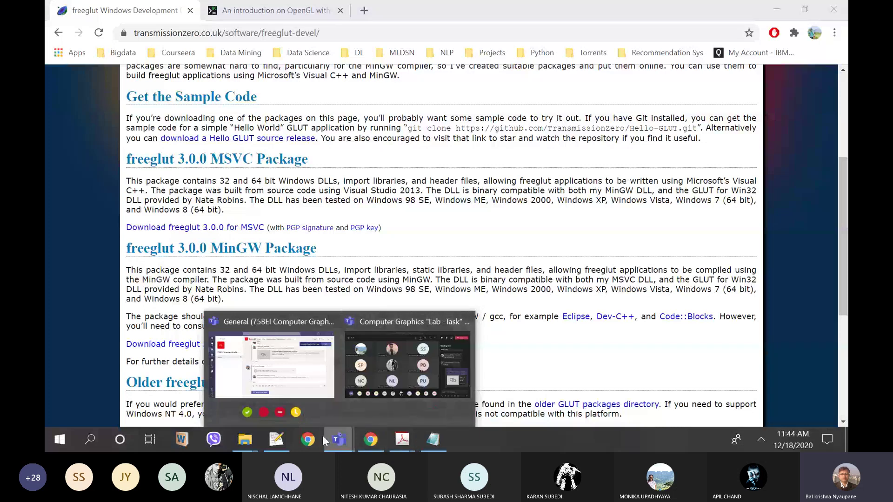
{"action": "mouse_move", "coordinate": [245, 440]}
{"action": "left_click", "coordinate": [406, 363]}
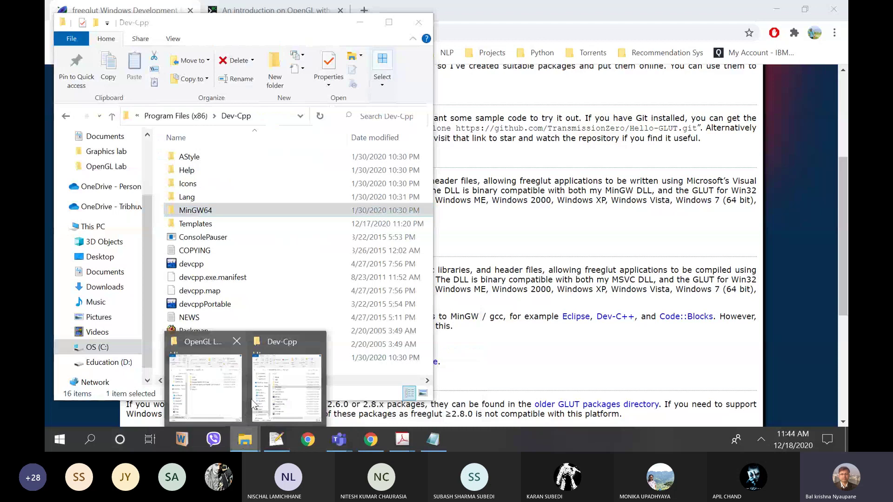
{"action": "left_click", "coordinate": [205, 393]}
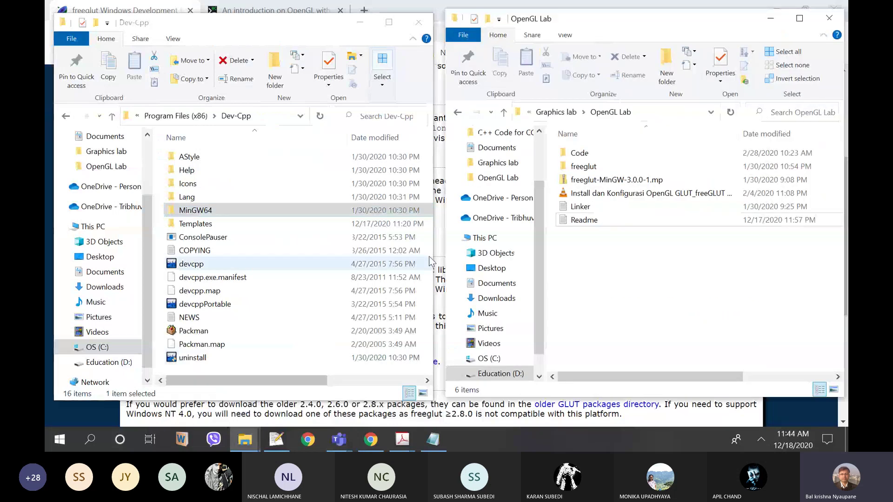
Step: Play the Install dan Konfigurasi OpenGL GLUT_freeGLUT pada Dev-C++ video from the OpenGL Lab folder, adjusting its volume and skipping past the intro
{"action": "double_click", "coordinate": [598, 198]}
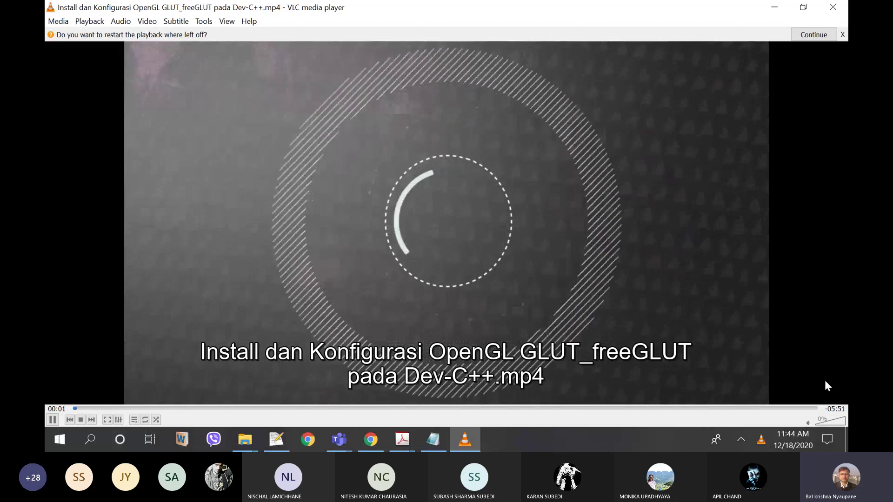
{"action": "left_click", "coordinate": [837, 422]}
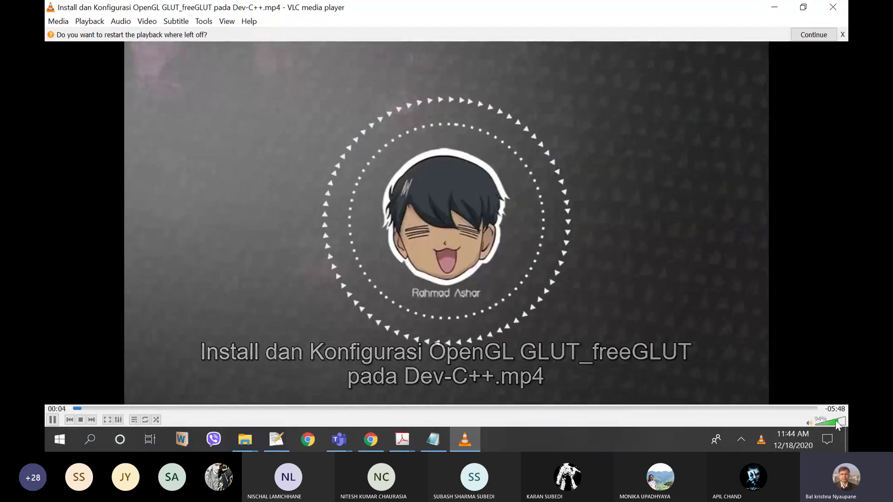
{"action": "left_click", "coordinate": [832, 422]}
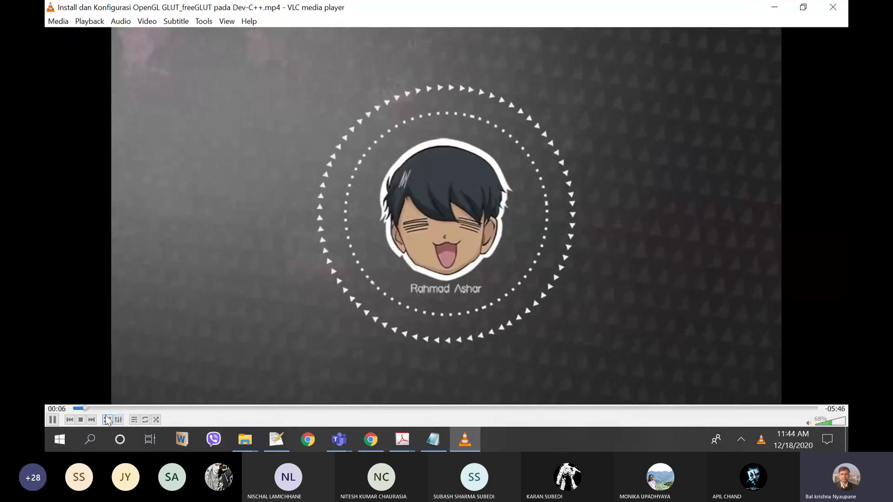
{"action": "left_click", "coordinate": [102, 409]}
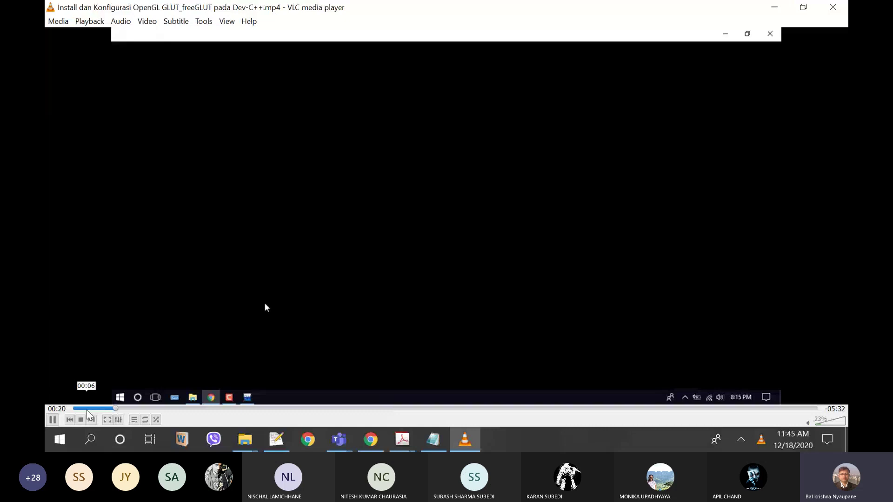
Step: Replay the installation video up to the copying of the GL header files, with the volume at 10%, and pause and minimize it
{"action": "left_click", "coordinate": [87, 409]}
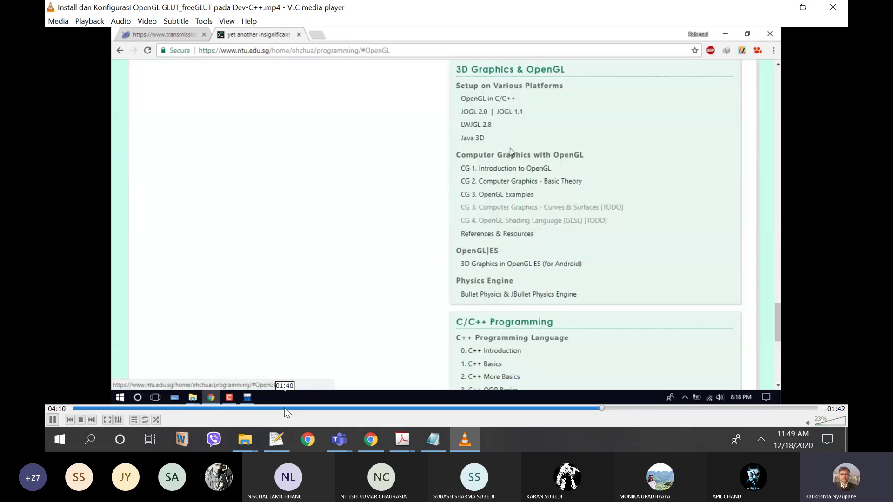
{"action": "left_click", "coordinate": [283, 409]}
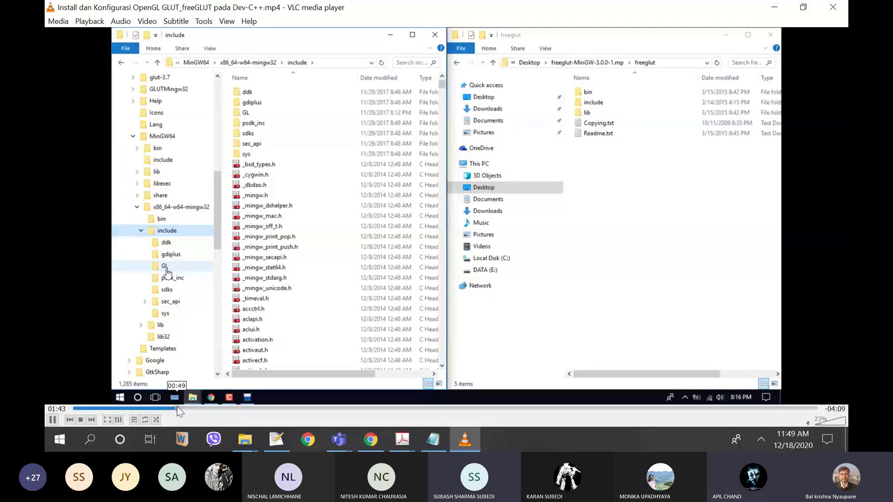
{"action": "left_click", "coordinate": [180, 409]}
{"action": "left_click", "coordinate": [818, 424]}
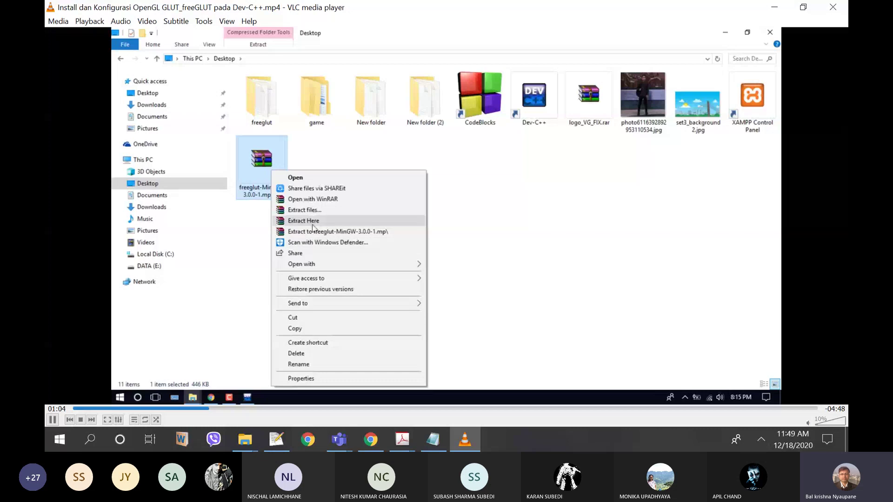
{"action": "key", "text": "Right"}
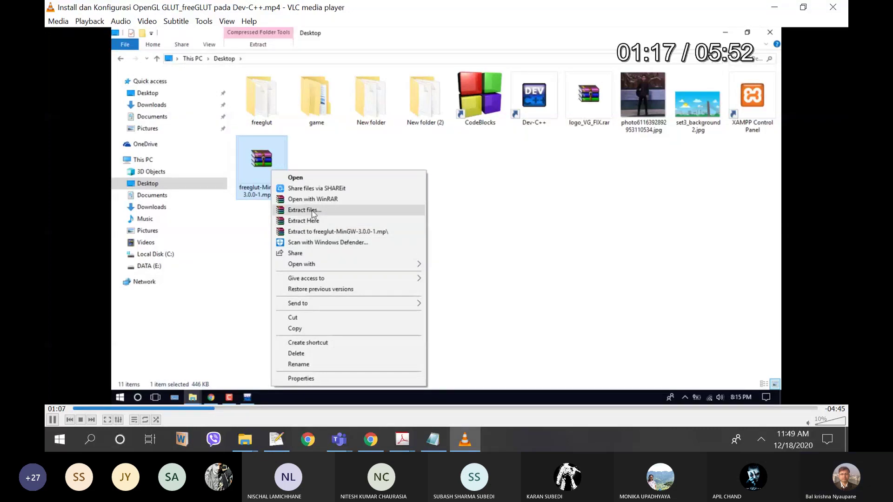
{"action": "key", "text": "Right"}
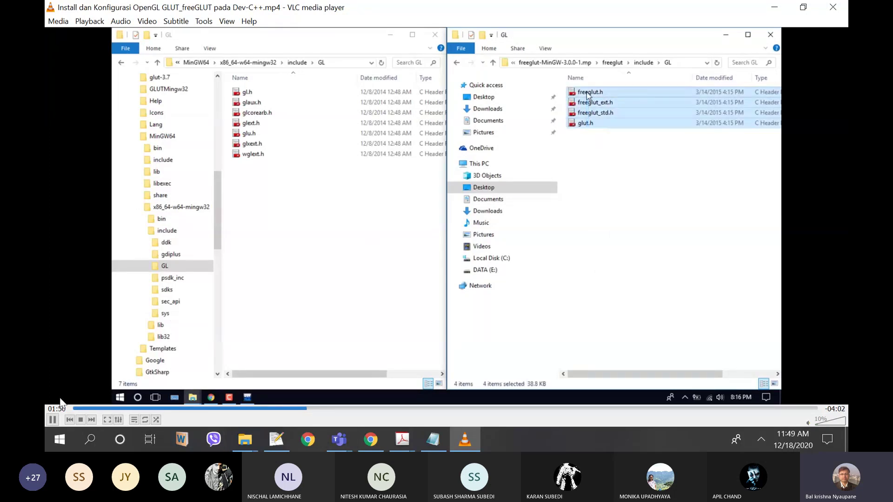
{"action": "left_click", "coordinate": [52, 420]}
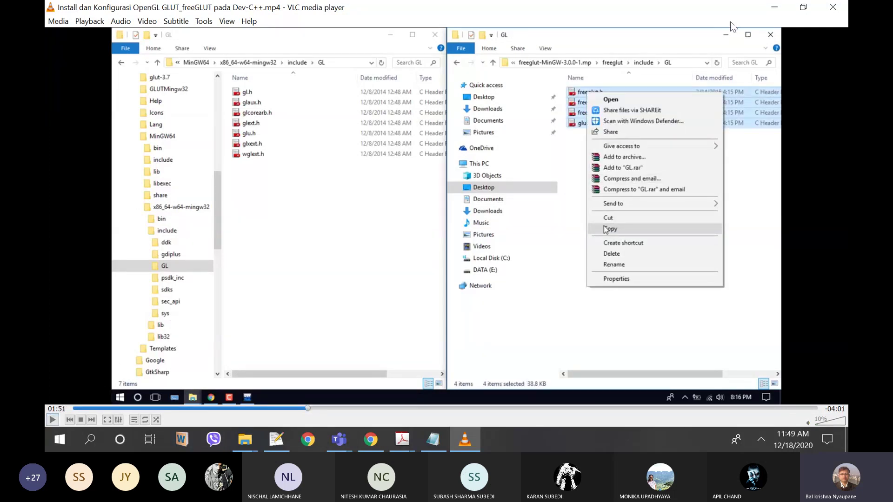
{"action": "left_click", "coordinate": [777, 10]}
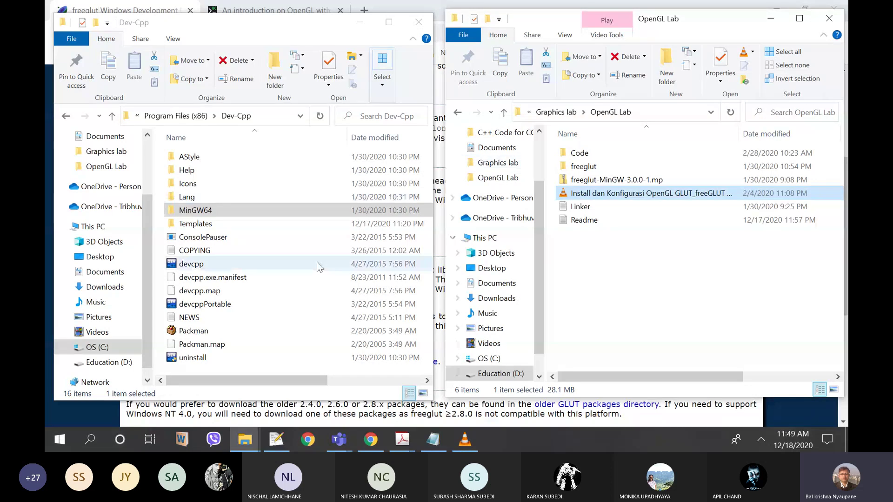
Step: Open the freeglut\include\GL folder in the OpenGL Lab window
{"action": "double_click", "coordinate": [589, 173]}
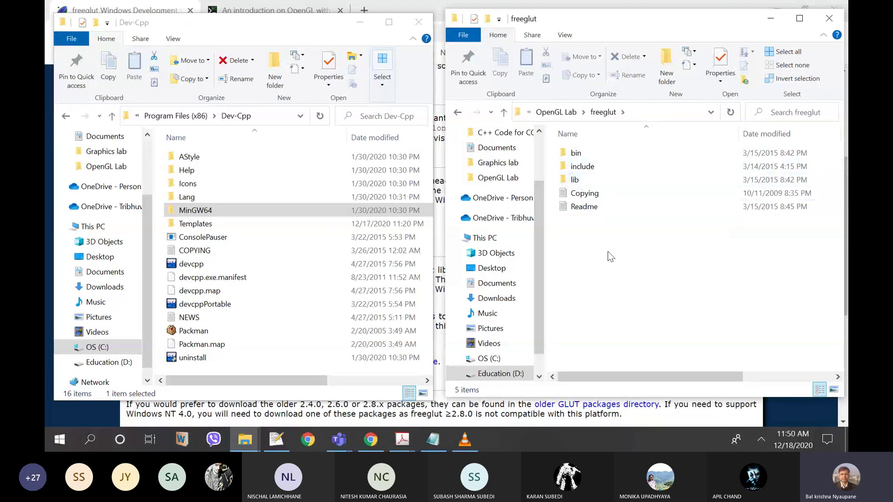
{"action": "double_click", "coordinate": [587, 167]}
{"action": "double_click", "coordinate": [579, 155]}
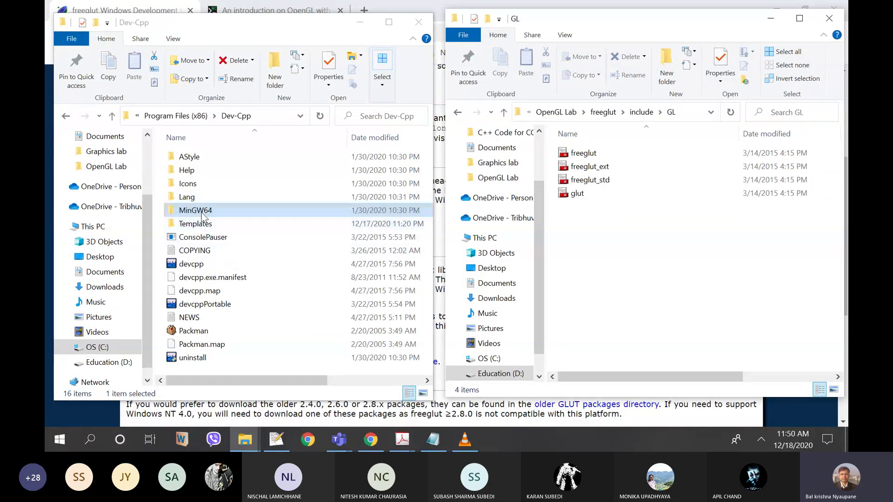
Step: Open MinGW64\x86_64-w64-mingw32\include\GL inside Dev-Cpp in the other folder window
{"action": "left_click", "coordinate": [188, 119]}
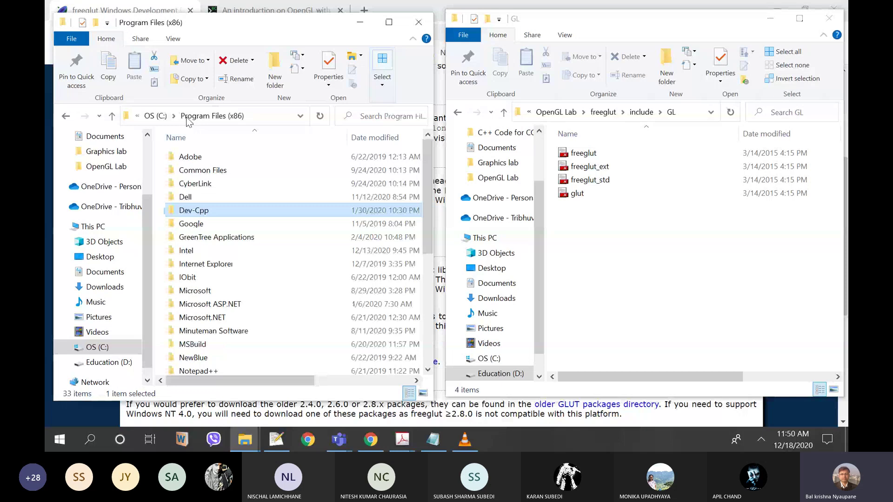
{"action": "double_click", "coordinate": [195, 213]}
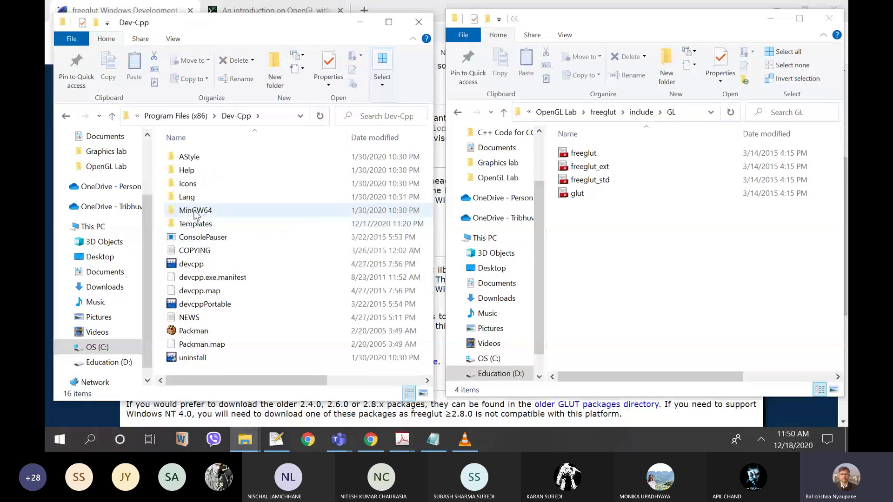
{"action": "double_click", "coordinate": [195, 212]}
{"action": "left_click", "coordinate": [206, 226]}
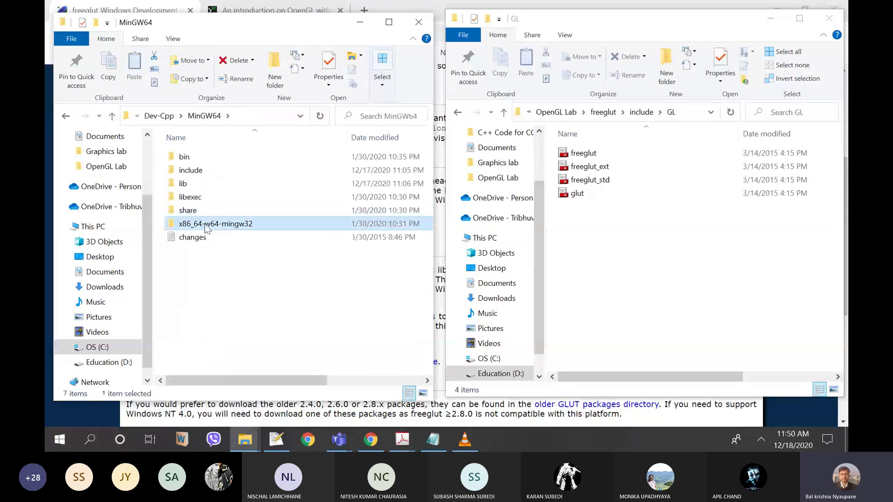
{"action": "double_click", "coordinate": [206, 225]}
{"action": "double_click", "coordinate": [192, 172]}
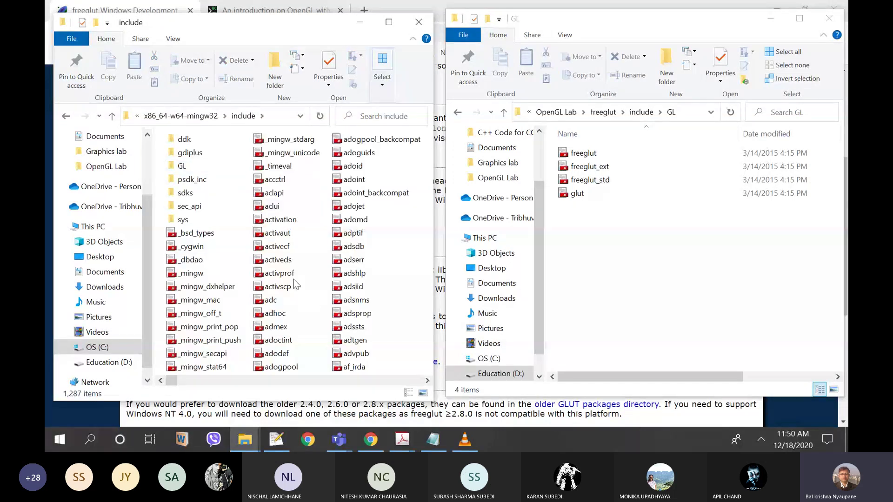
{"action": "double_click", "coordinate": [182, 167]}
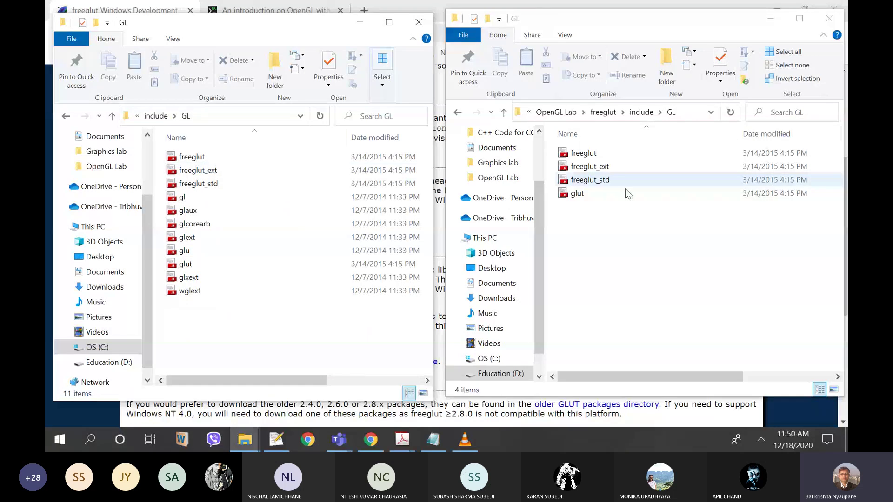
Step: Try to copy freeglut, freeglut_ext, freeglut_std and glut from freeglut\include\GL into Dev-Cpp's include\GL folder
{"action": "left_click_drag", "start_coordinate": [607, 220], "coordinate": [567, 147]}
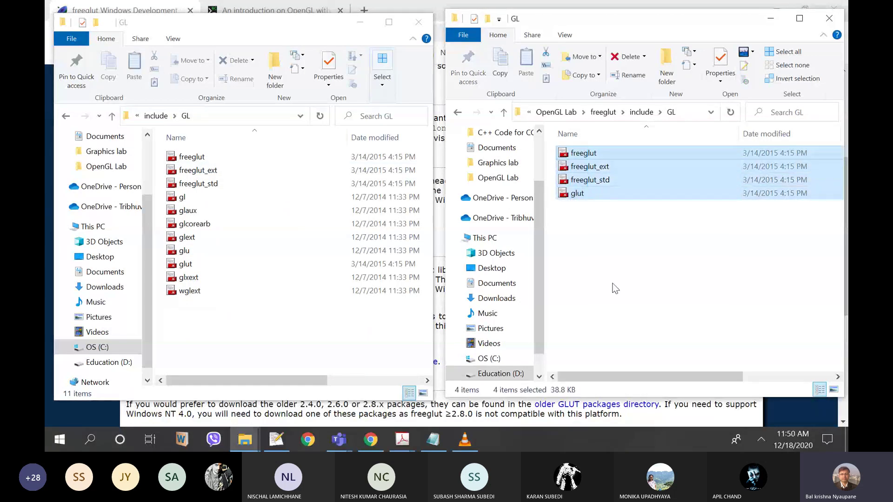
{"action": "left_click", "coordinate": [246, 321]}
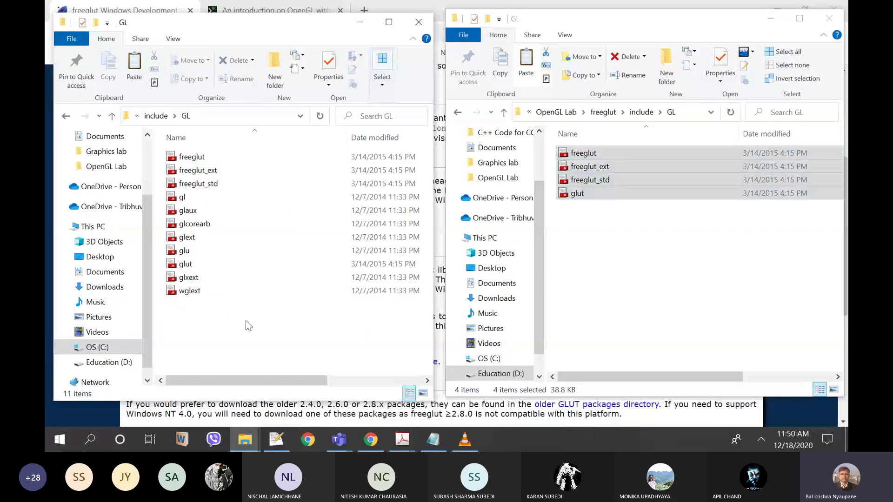
{"action": "key", "text": "ctrl+v"}
{"action": "left_click", "coordinate": [366, 212]}
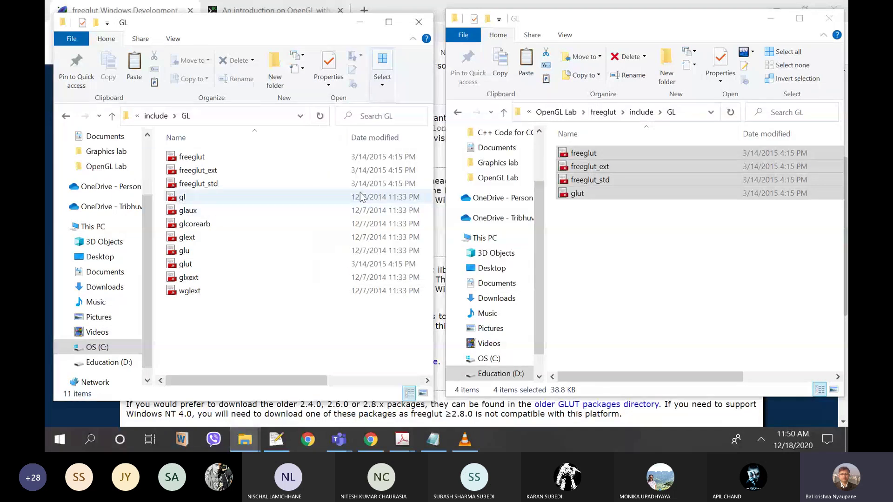
Step: Open x86_64-w64-mingw32\lib in the Dev-Cpp window and freeglut\lib\x64 in the OpenGL Lab window
{"action": "left_click", "coordinate": [534, 134]}
{"action": "key", "text": "alt+Up"}
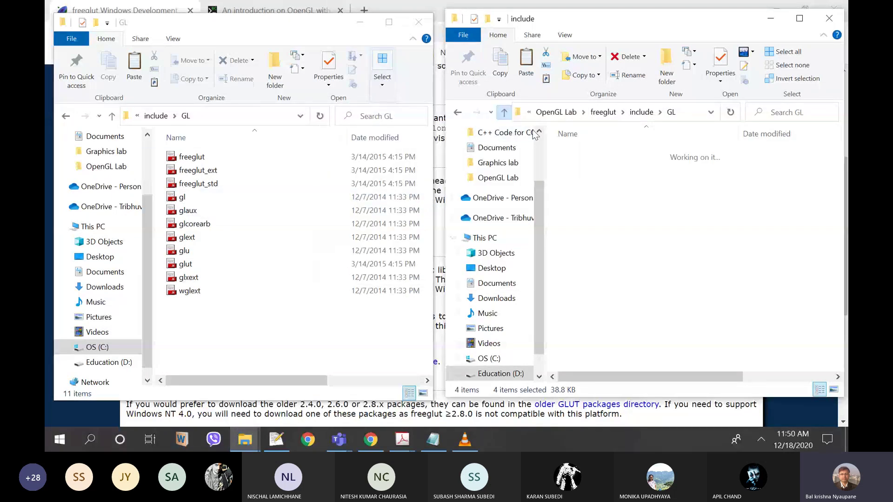
{"action": "key", "text": "alt+Up"}
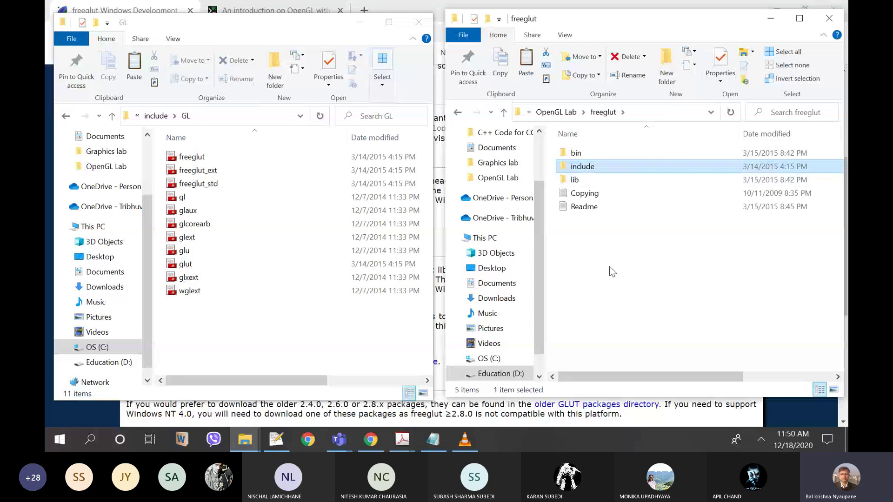
{"action": "left_click", "coordinate": [620, 289]}
{"action": "double_click", "coordinate": [576, 180]}
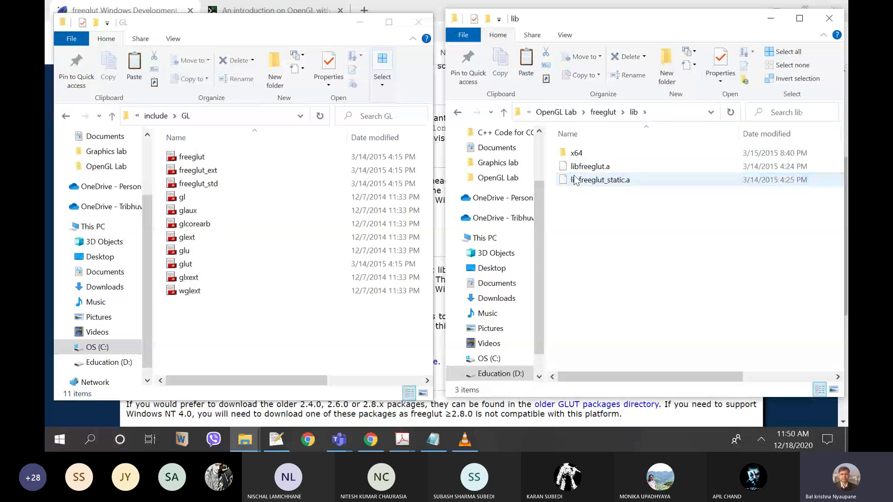
{"action": "left_click", "coordinate": [504, 112]}
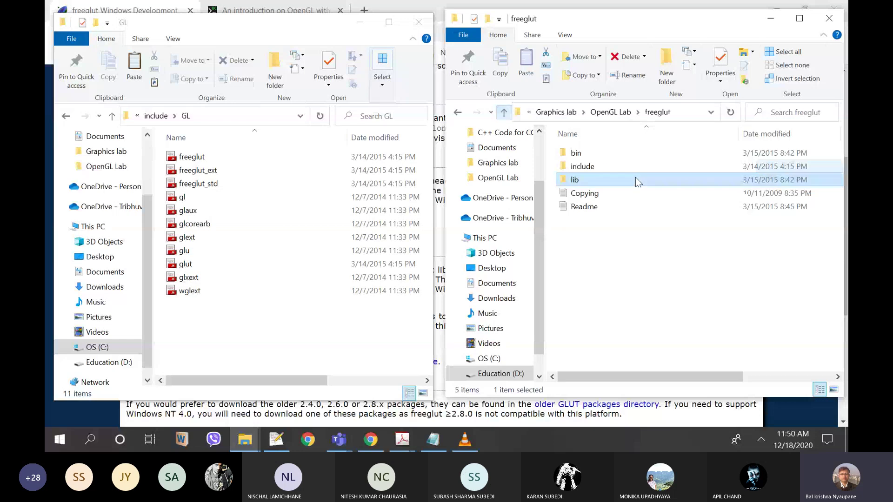
{"action": "left_click", "coordinate": [112, 116]}
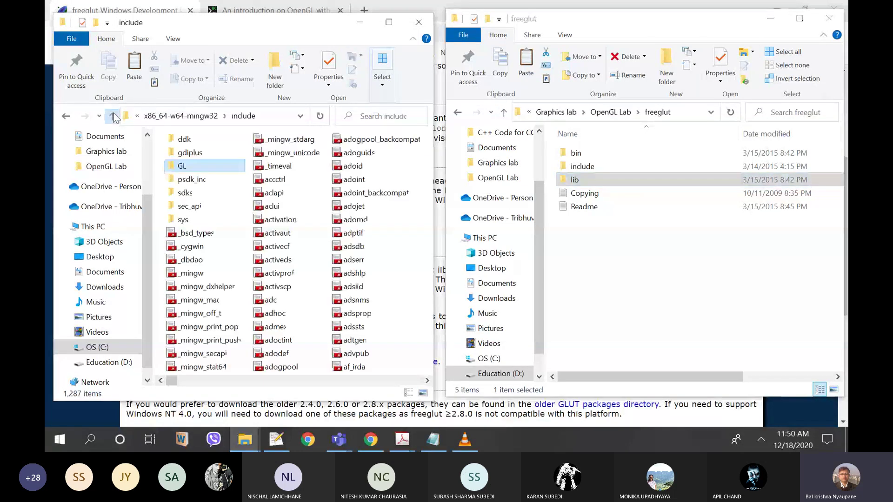
{"action": "left_click", "coordinate": [112, 115]}
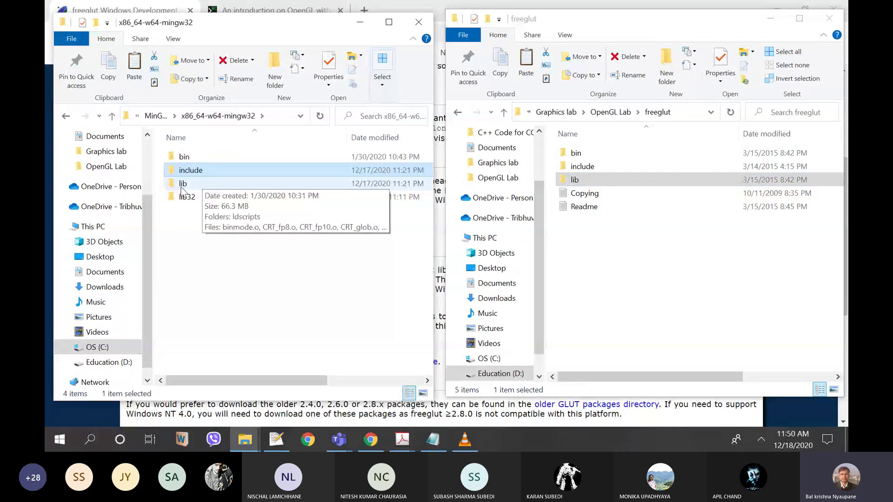
{"action": "double_click", "coordinate": [181, 187]}
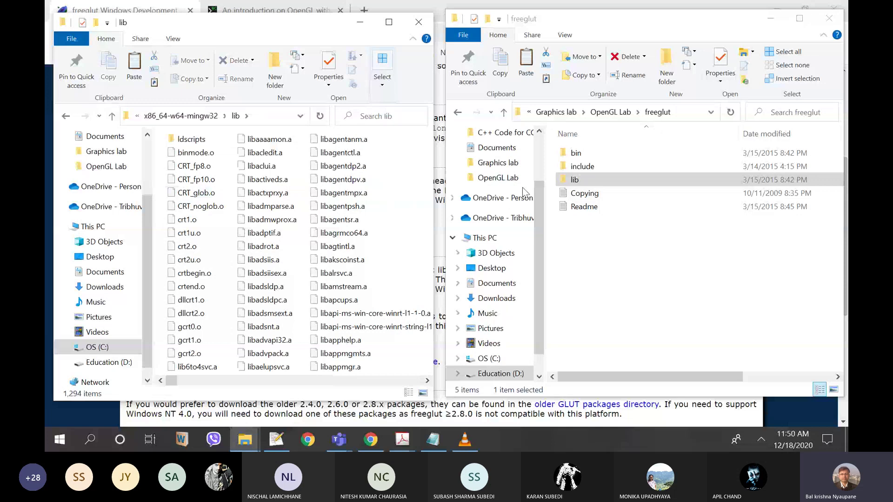
{"action": "double_click", "coordinate": [573, 179]}
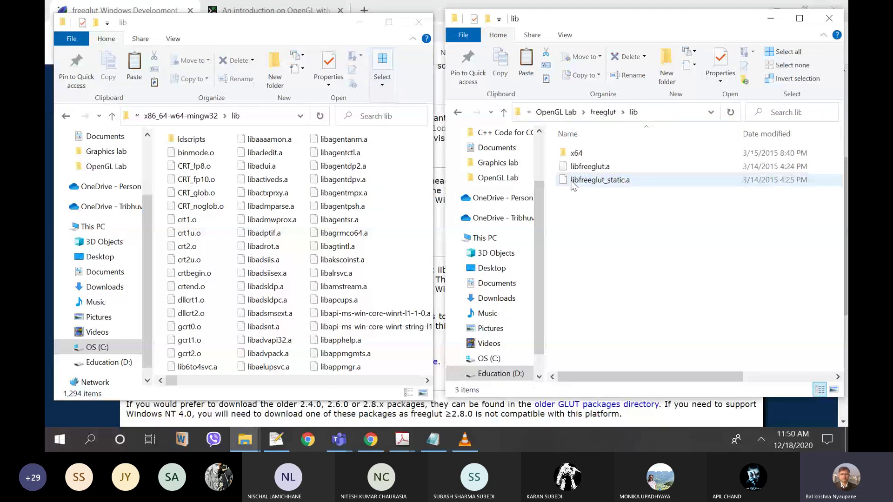
{"action": "double_click", "coordinate": [576, 152]}
Step: Try to copy libfreeglut.a and libfreeglut_static.a from freeglut\lib\x64 into Dev-Cpp's x86_64-w64-mingw32\lib folder
{"action": "left_click_drag", "start_coordinate": [587, 188], "coordinate": [575, 147]}
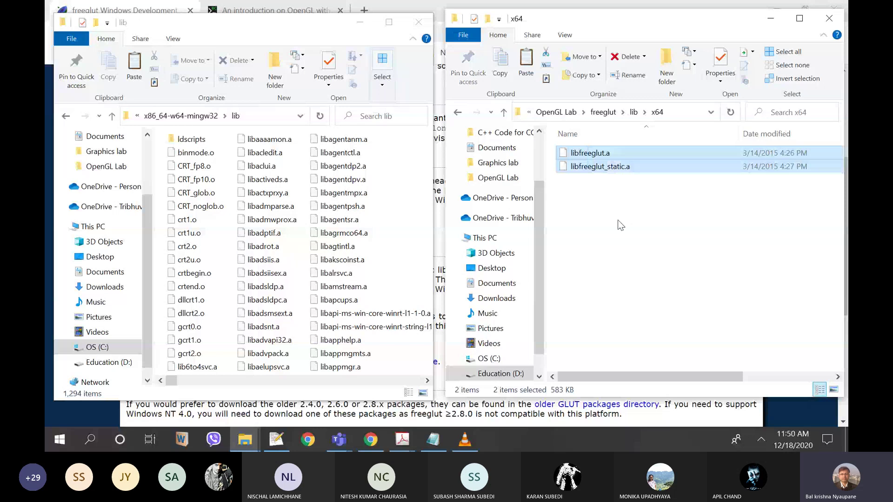
{"action": "left_click", "coordinate": [406, 270]}
{"action": "key", "text": "ctrl+v"}
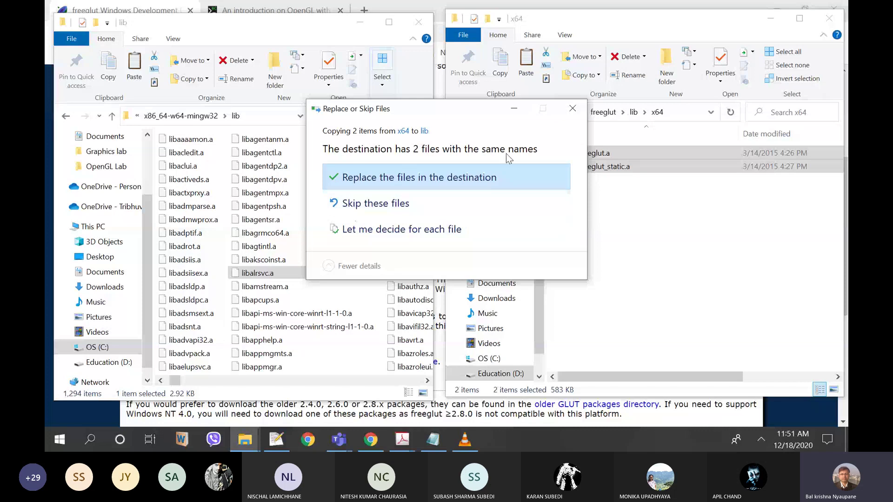
{"action": "left_click", "coordinate": [572, 109]}
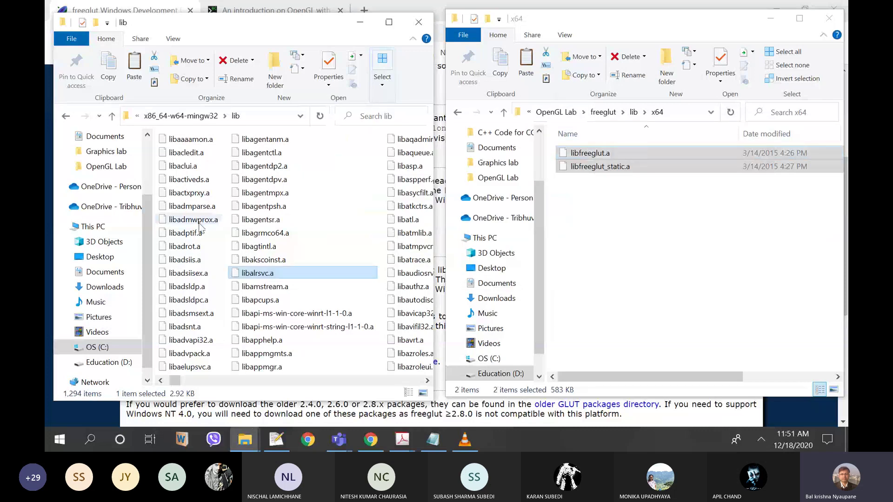
Step: Open freeglut\bin\x64 in the OpenGL Lab window and return the Dev-Cpp window to the x86_64-w64-mingw32 folder
{"action": "left_click", "coordinate": [503, 116]}
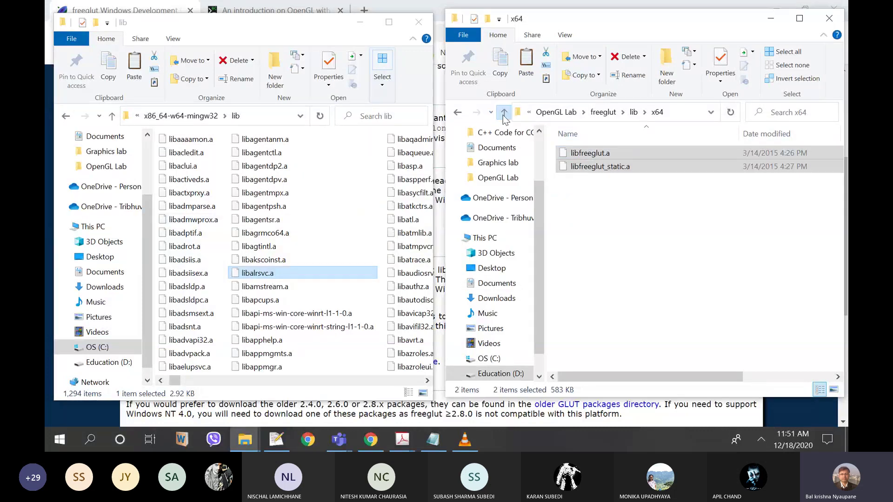
{"action": "left_click", "coordinate": [504, 113]}
{"action": "left_click", "coordinate": [503, 114]}
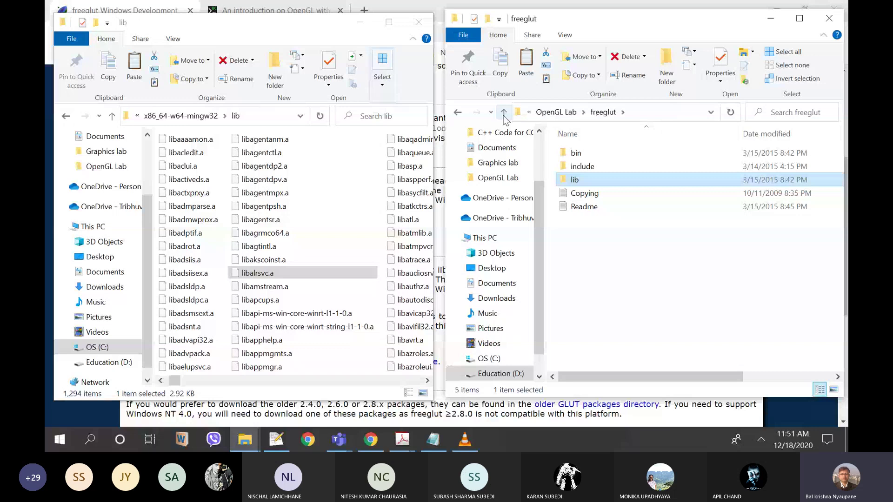
{"action": "double_click", "coordinate": [570, 156]}
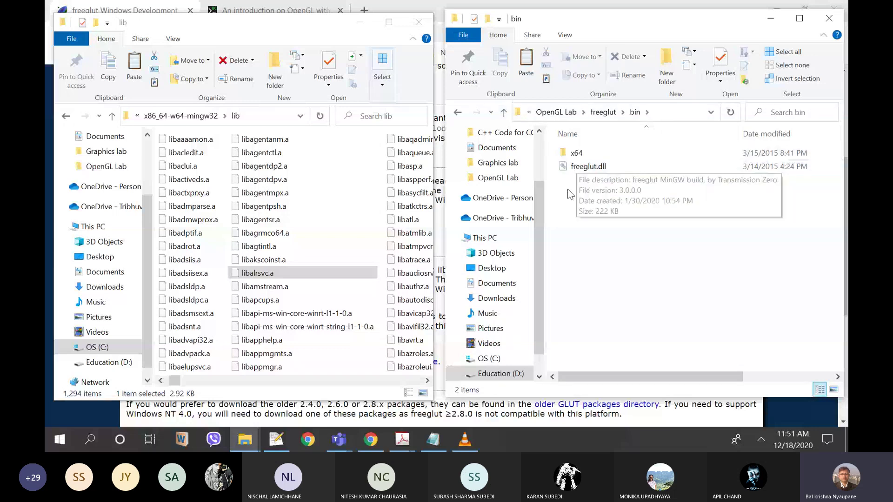
{"action": "left_click", "coordinate": [112, 116]}
{"action": "double_click", "coordinate": [579, 153]}
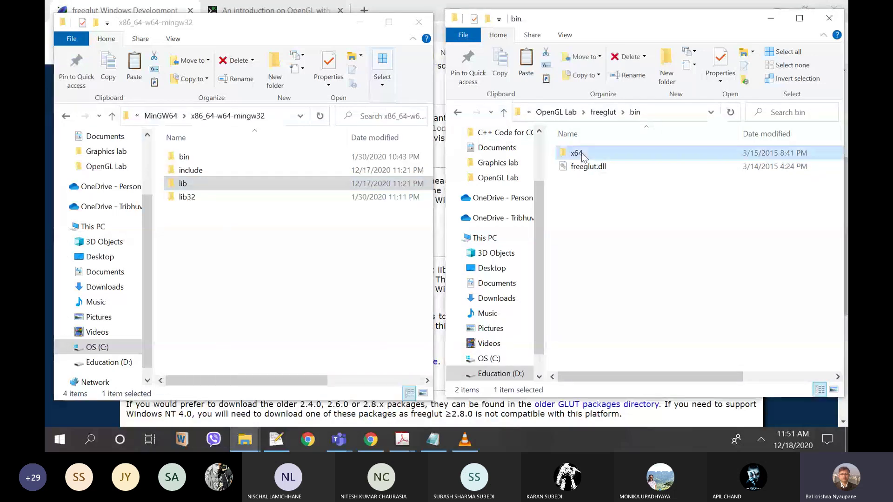
Step: Bring the Dev-Cpp File Explorer window from x86_64-w64-mingw32 to C:\Windows\System32
{"action": "left_click", "coordinate": [184, 115]}
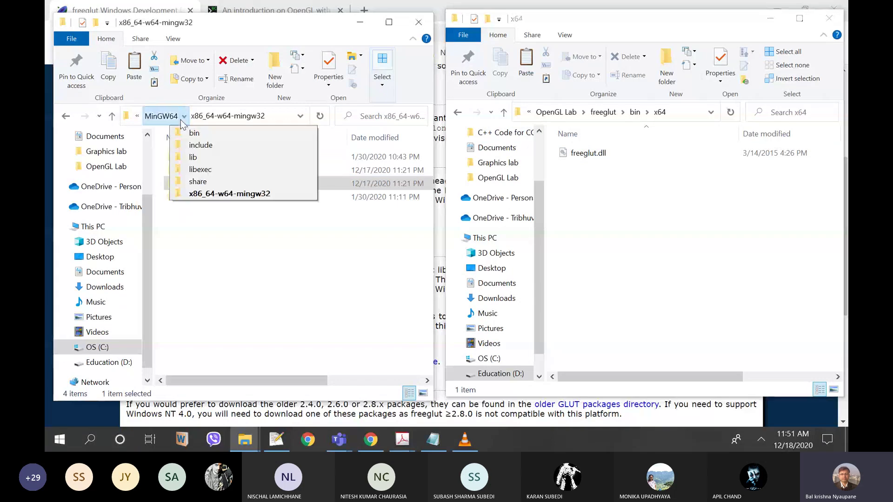
{"action": "left_click", "coordinate": [136, 116]}
{"action": "left_click", "coordinate": [113, 116]}
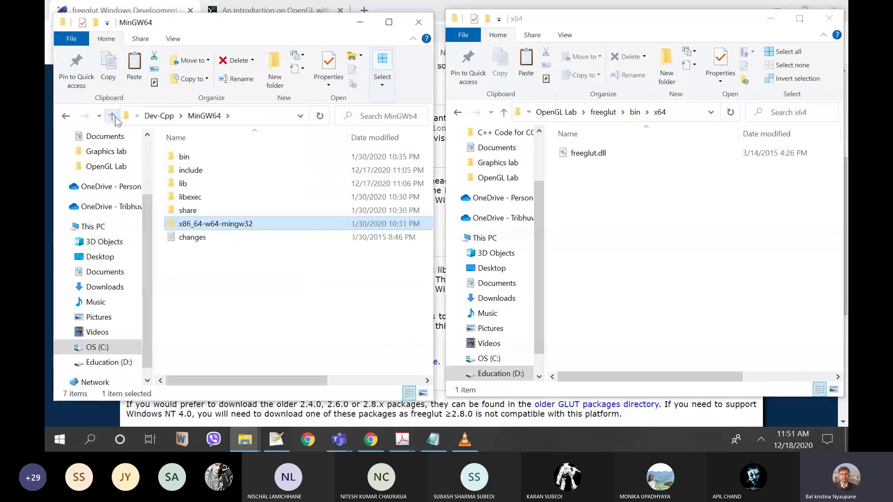
{"action": "left_click", "coordinate": [116, 116]}
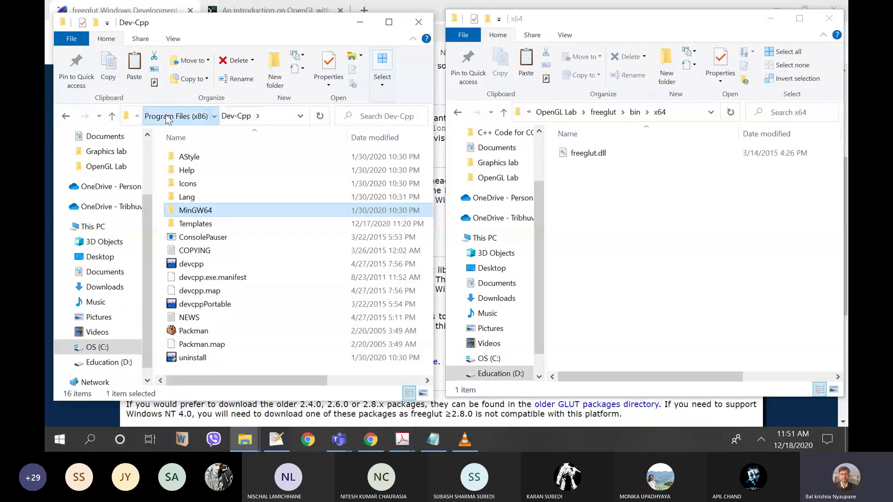
{"action": "left_click", "coordinate": [196, 115]}
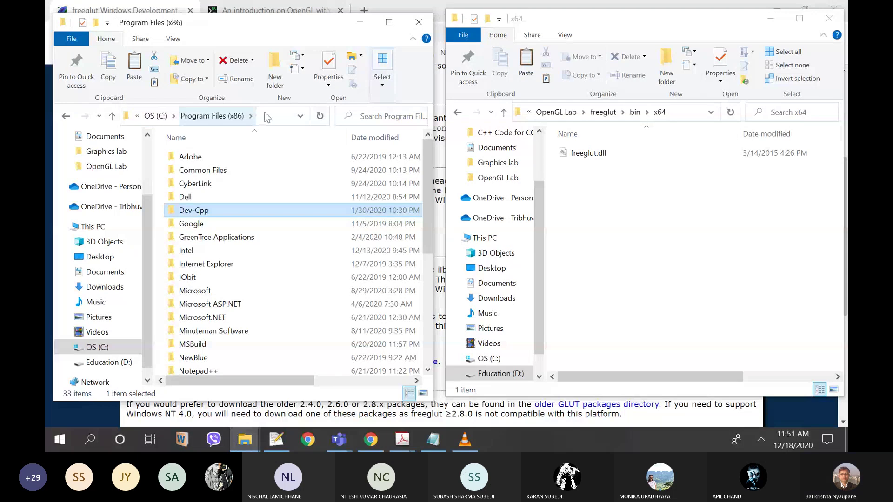
{"action": "left_click", "coordinate": [282, 115]}
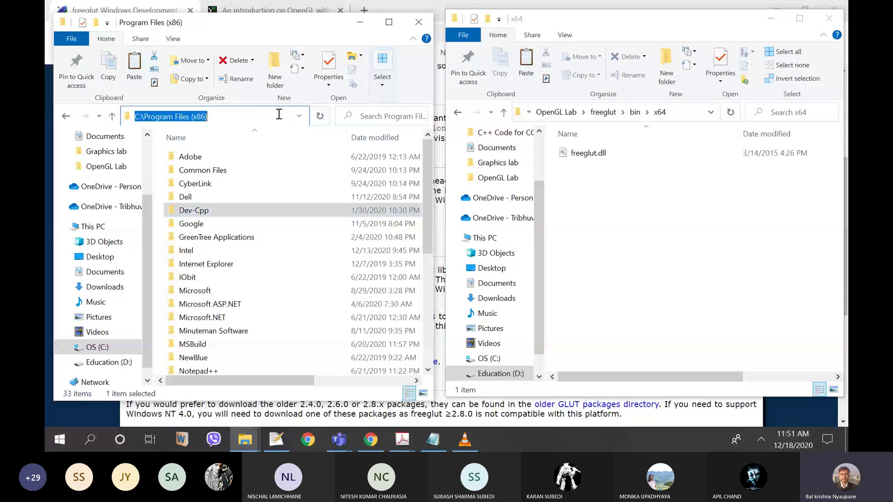
{"action": "type", "text": "c"}
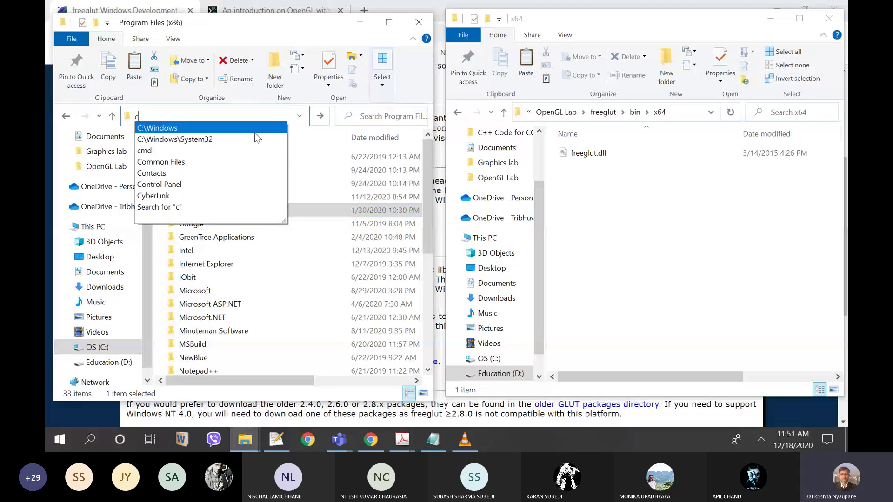
{"action": "left_click", "coordinate": [220, 135]}
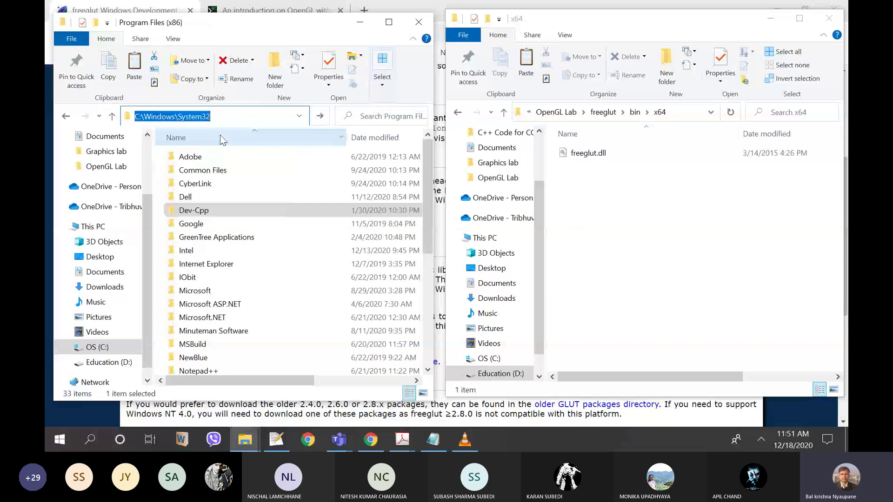
{"action": "key", "text": "Return"}
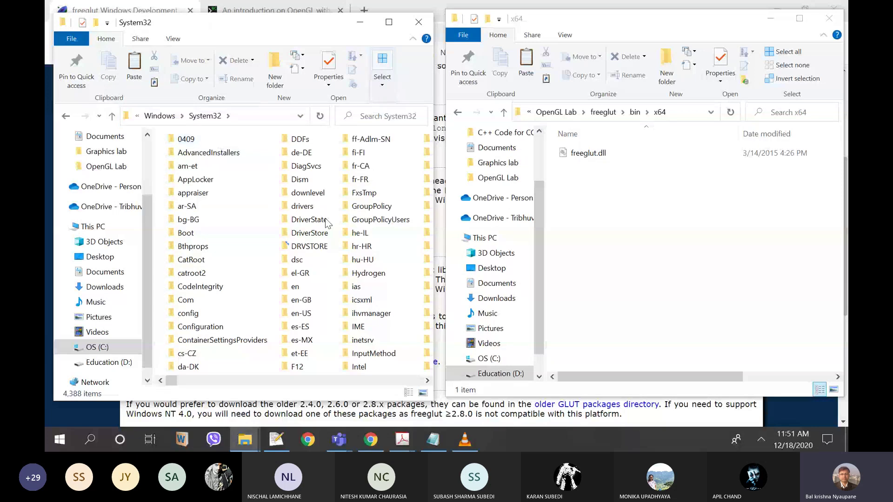
Step: Try to copy freeglut.dll from freeglut\bin\x64 into C:\Windows\System32
{"action": "left_click", "coordinate": [606, 152]}
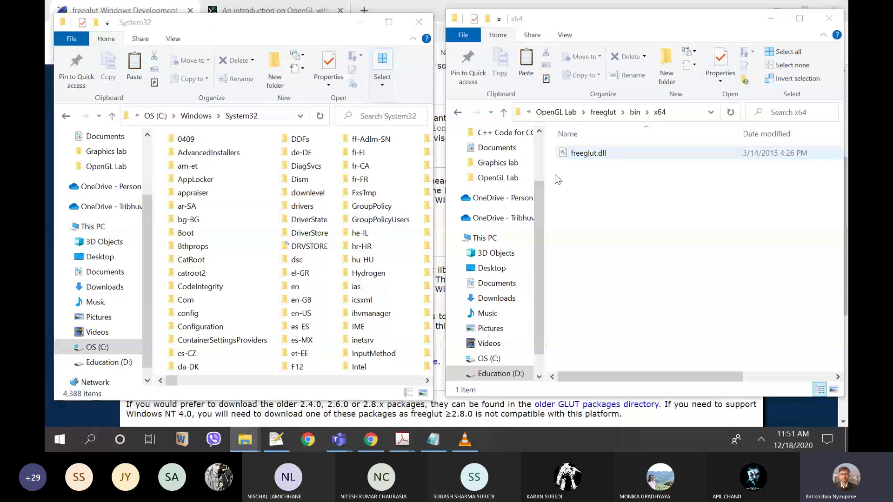
{"action": "left_click", "coordinate": [649, 236]}
{"action": "left_click", "coordinate": [174, 386]}
{"action": "left_click_drag", "start_coordinate": [173, 382], "coordinate": [439, 372]}
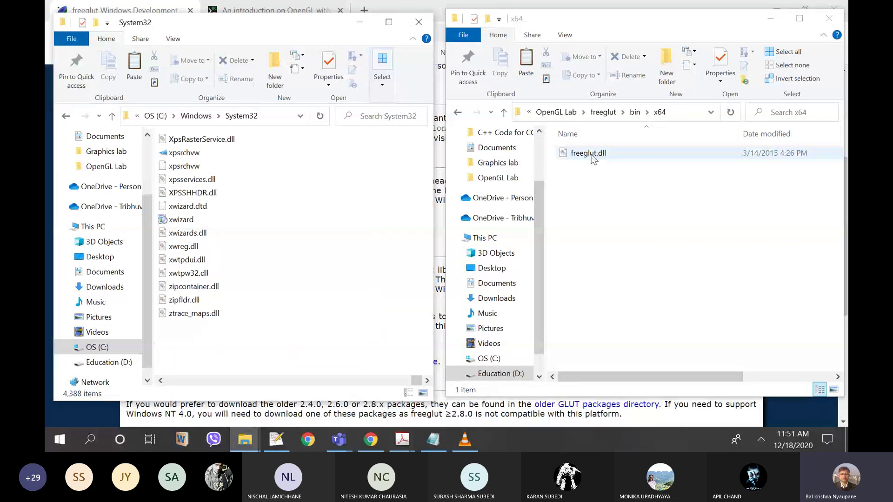
{"action": "left_click_drag", "start_coordinate": [593, 155], "coordinate": [354, 228]}
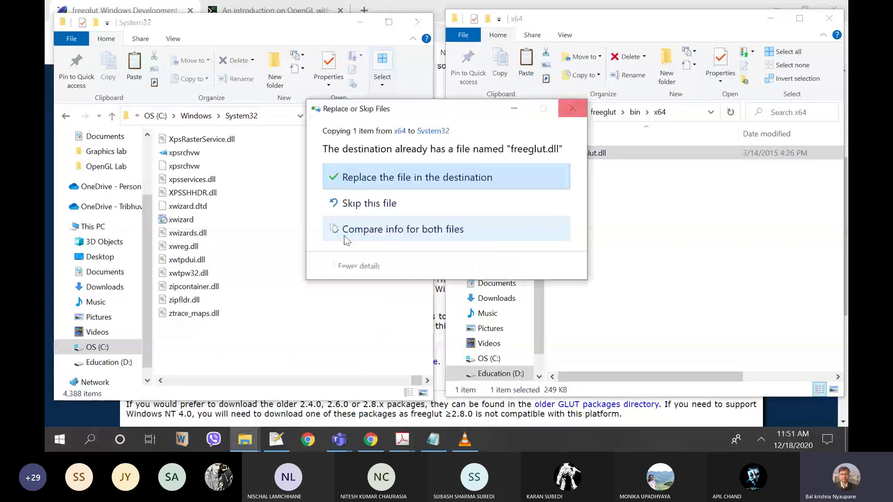
{"action": "left_click", "coordinate": [573, 110]}
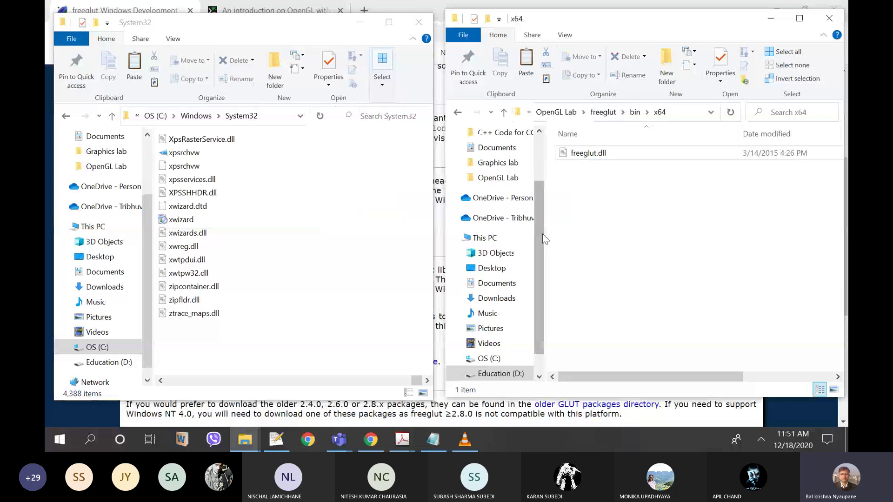
Step: Return the freeglut window to the OpenGL Lab folder and close the File Explorer window showing System32
{"action": "scroll", "coordinate": [540, 228], "scroll_direction": "up", "scroll_amount": 1}
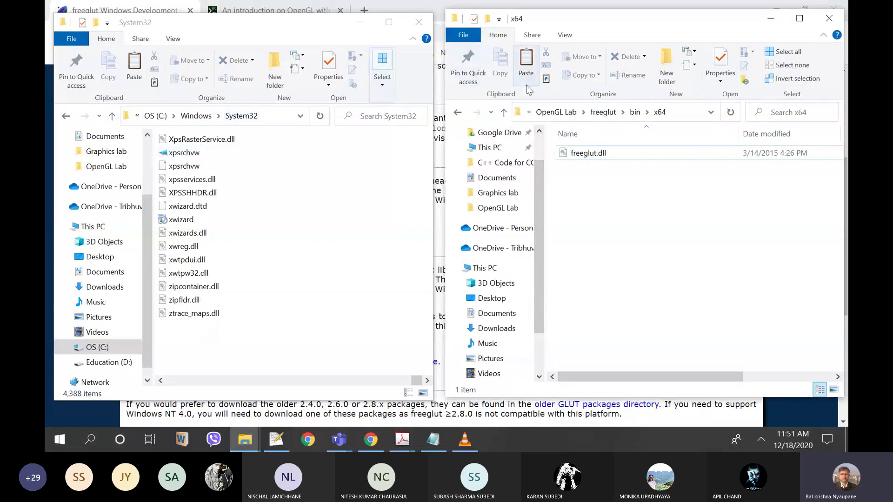
{"action": "left_click", "coordinate": [505, 112]}
{"action": "left_click", "coordinate": [505, 112]}
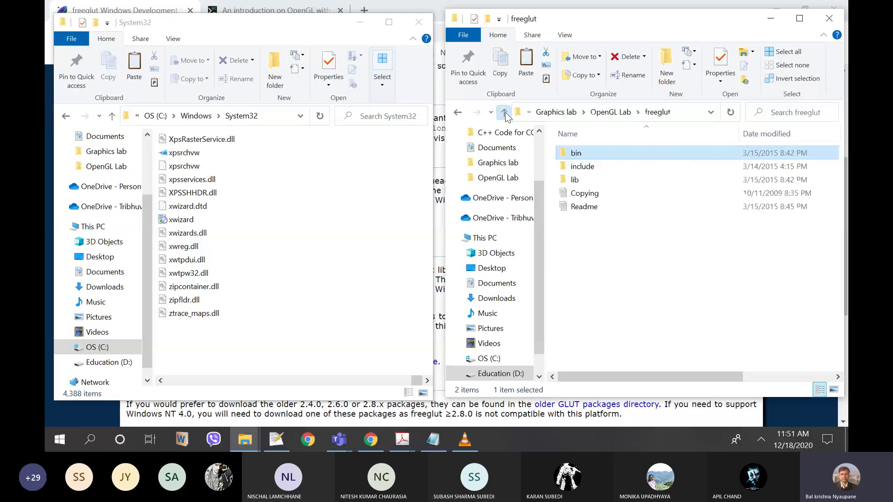
{"action": "left_click", "coordinate": [504, 113]}
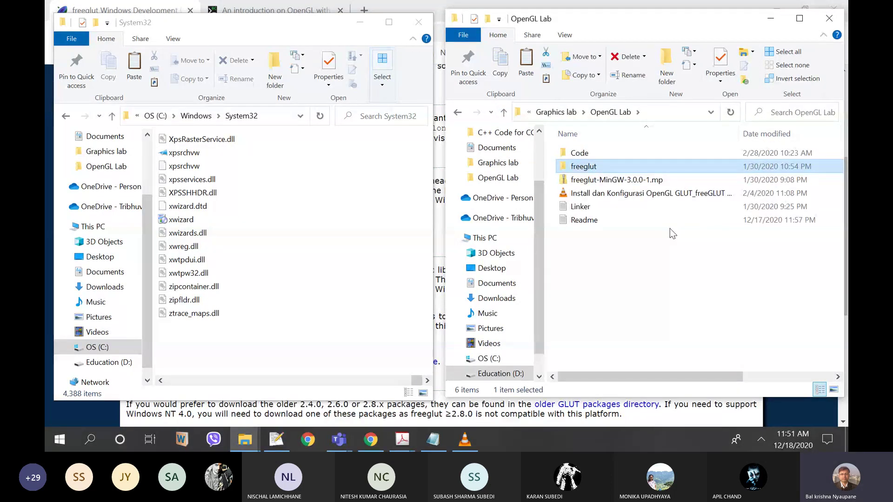
{"action": "left_click", "coordinate": [112, 116]}
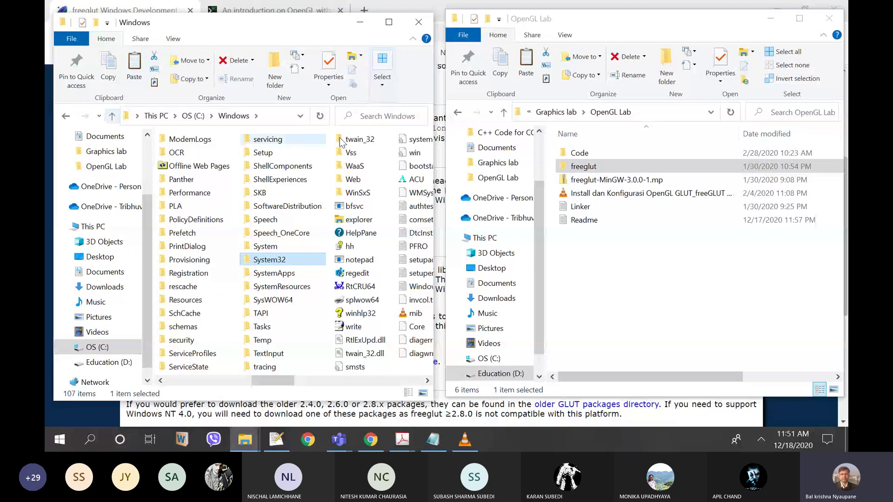
{"action": "left_click", "coordinate": [416, 22]}
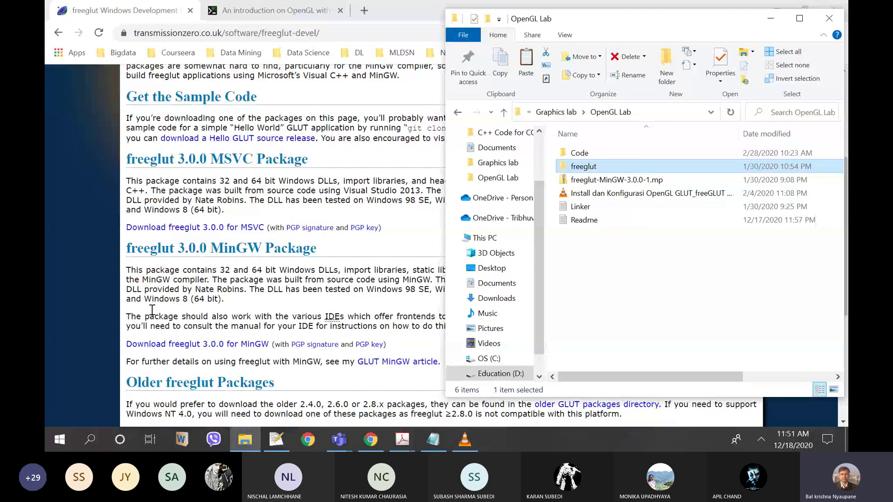
Step: Find and launch Dev-C++
{"action": "key", "text": "super"}
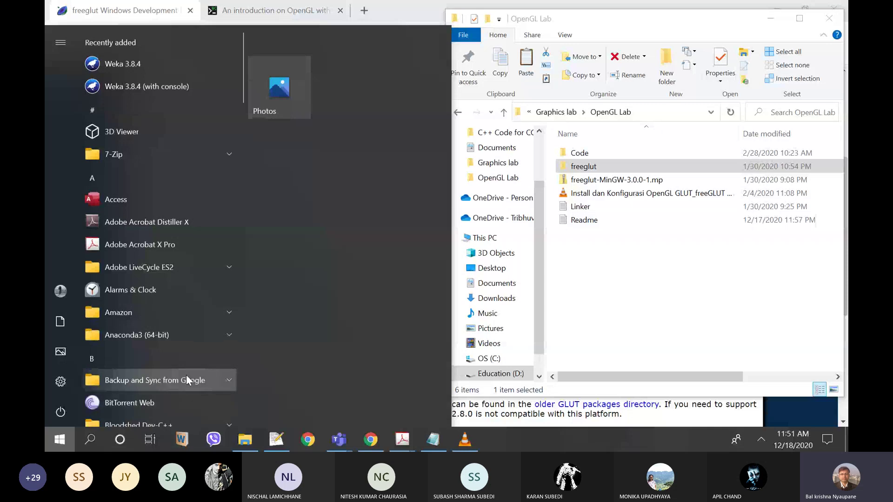
{"action": "type", "text": "de"}
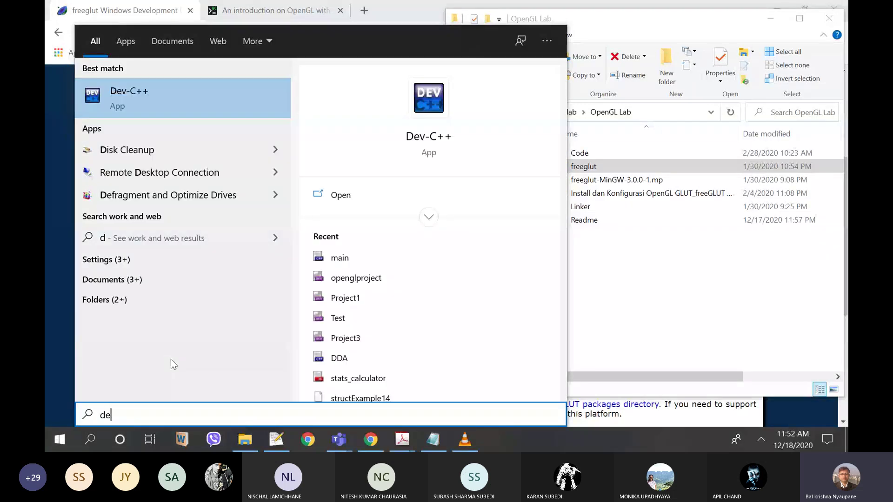
{"action": "left_click", "coordinate": [429, 136]}
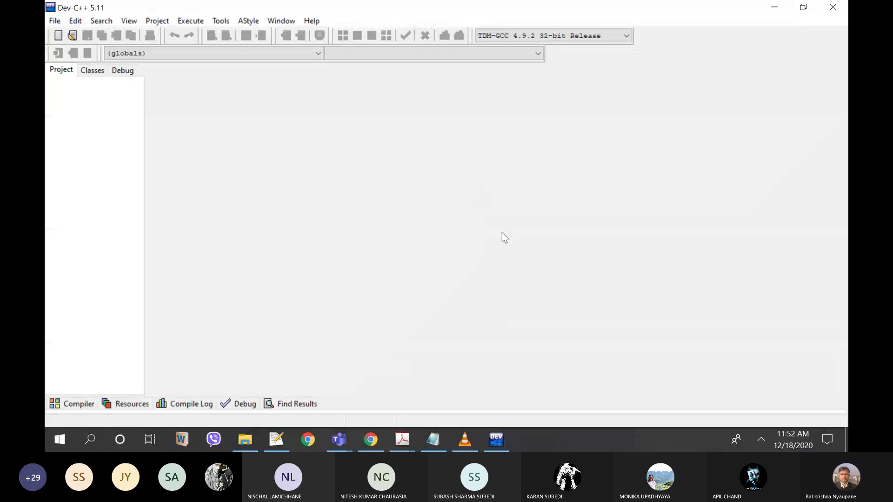
Step: Create a C++ Console Graphics Application project named opengl and save it in the Documents folder
{"action": "left_click", "coordinate": [54, 21]}
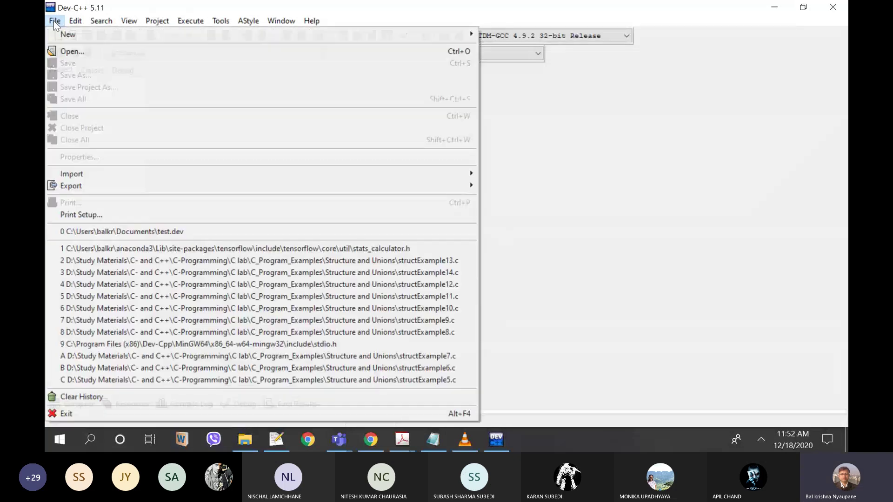
{"action": "mouse_move", "coordinate": [76, 21]}
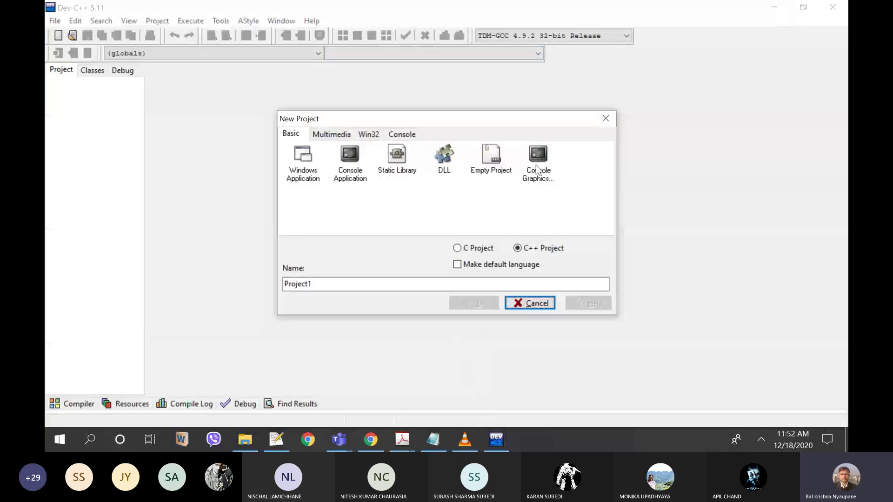
{"action": "left_click", "coordinate": [540, 187]}
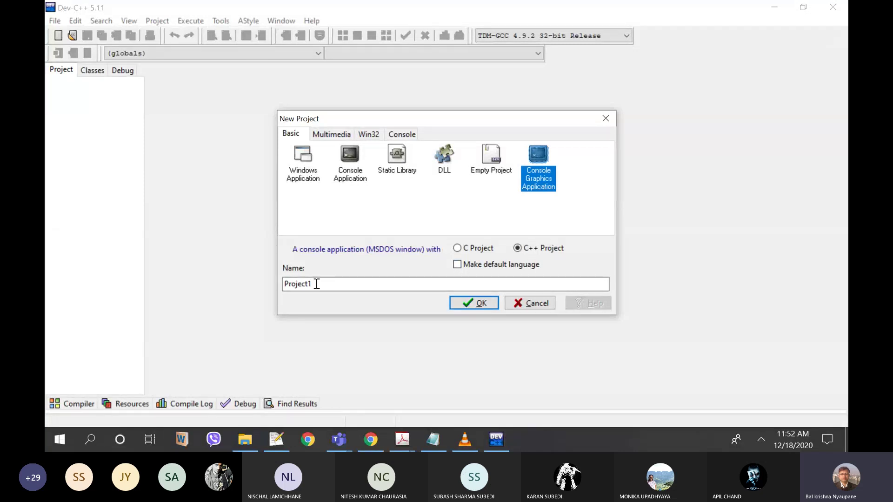
{"action": "left_click_drag", "start_coordinate": [315, 284], "coordinate": [221, 292]}
{"action": "type", "text": "op"}
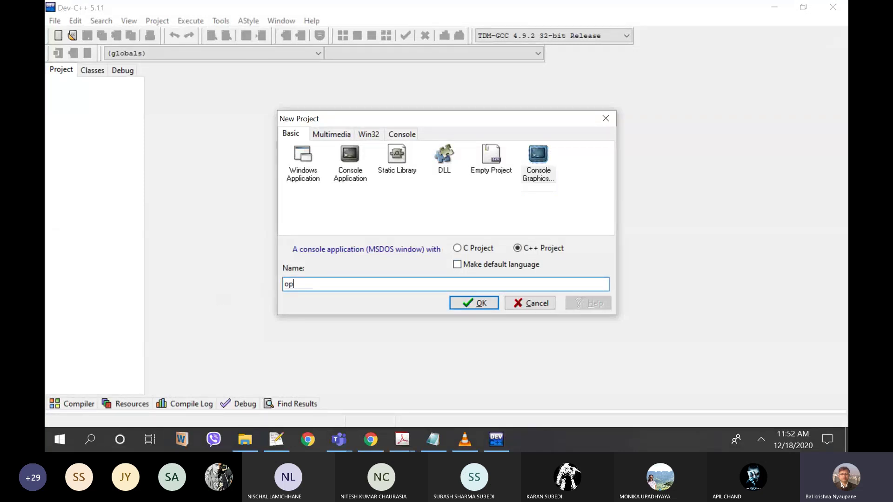
{"action": "type", "text": "engl"}
{"action": "left_click", "coordinate": [474, 303]}
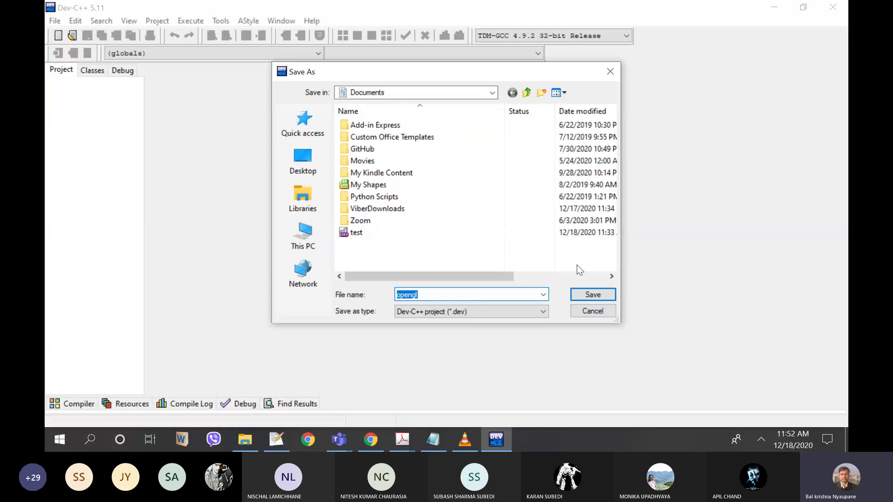
{"action": "left_click", "coordinate": [593, 293]}
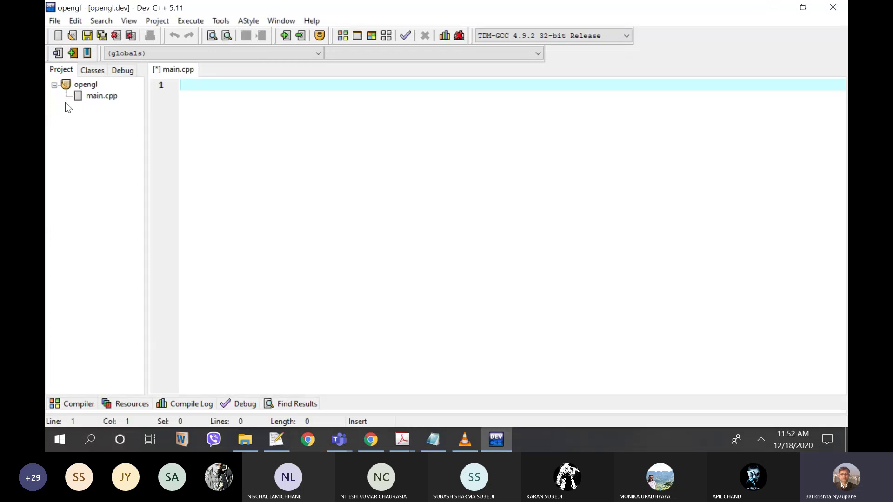
{"action": "left_click", "coordinate": [93, 97]}
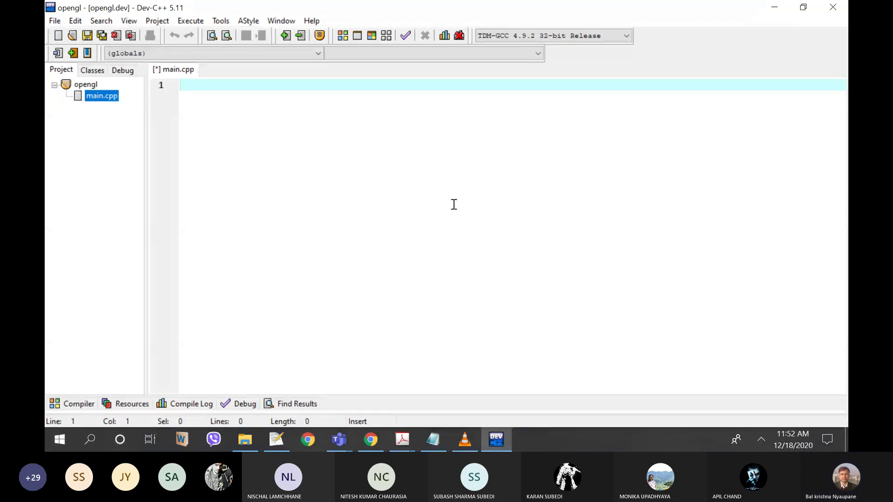
{"action": "left_click", "coordinate": [307, 156]}
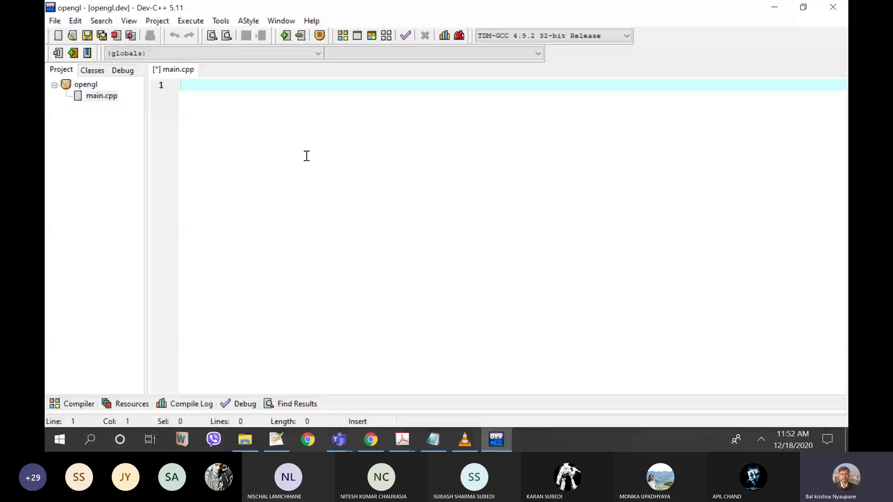
{"action": "right_click", "coordinate": [86, 86]}
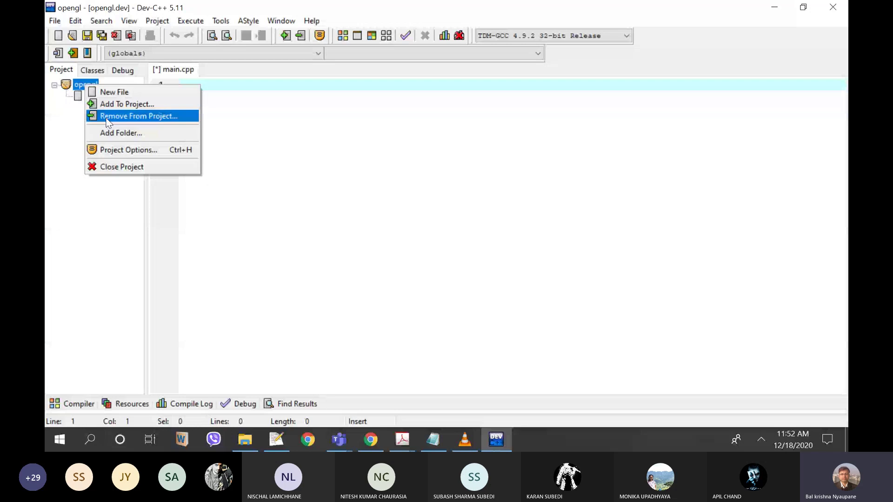
{"action": "left_click", "coordinate": [135, 116]}
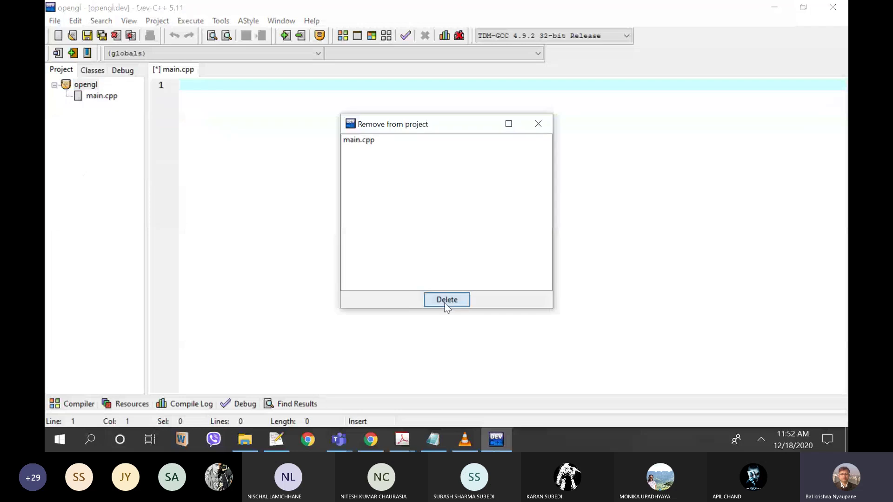
{"action": "left_click", "coordinate": [536, 124]}
Step: Close the opengl project and save its changes
{"action": "right_click", "coordinate": [86, 90]}
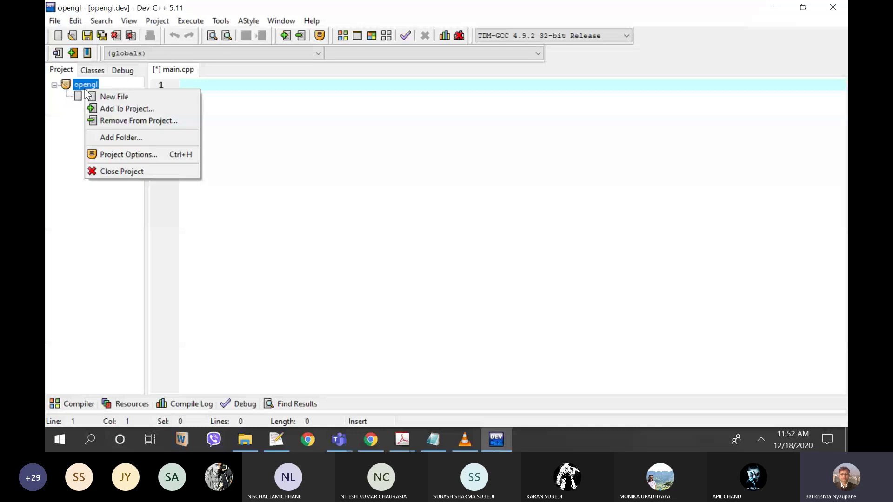
{"action": "left_click", "coordinate": [118, 171]}
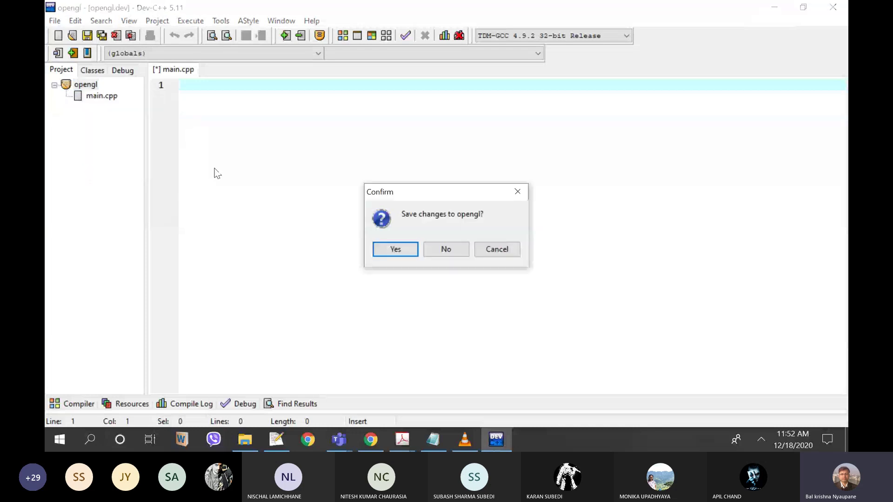
{"action": "left_click", "coordinate": [416, 252]}
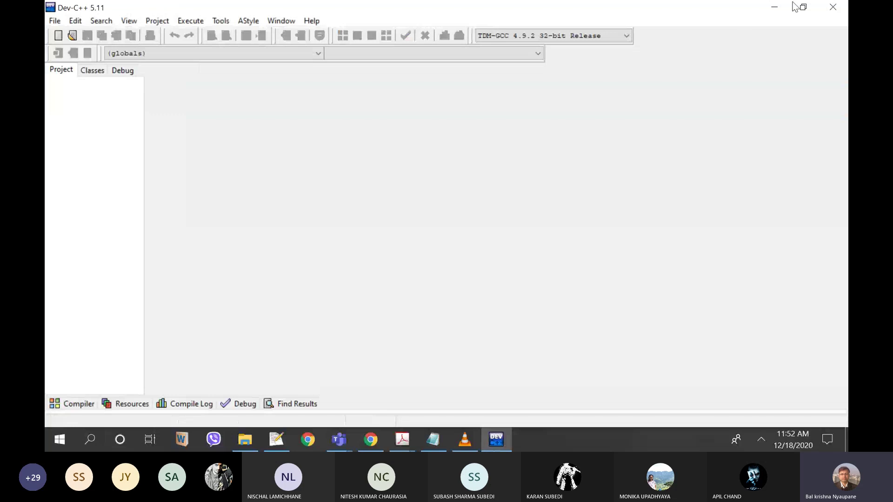
Step: Minimise the Dev-C++, OpenGL Lab and browser windows to get back to the class's General channel in Teams
{"action": "left_click", "coordinate": [775, 7]}
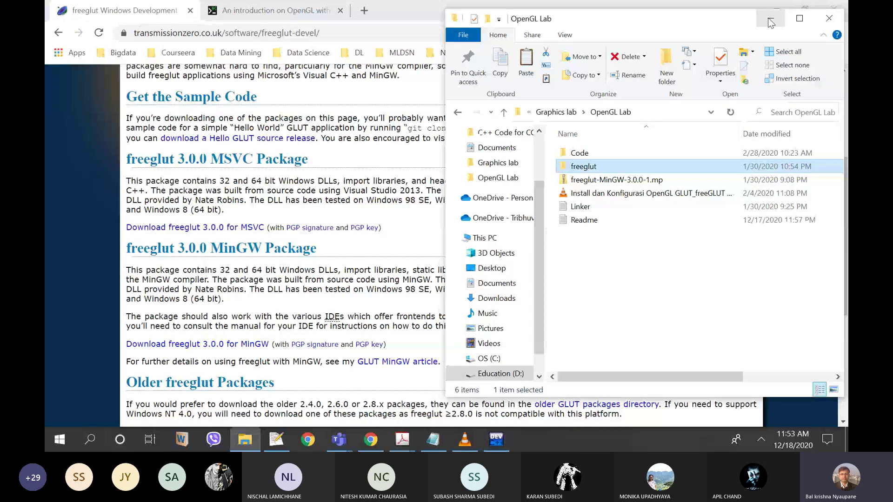
{"action": "left_click", "coordinate": [770, 22]}
{"action": "left_click", "coordinate": [775, 7]}
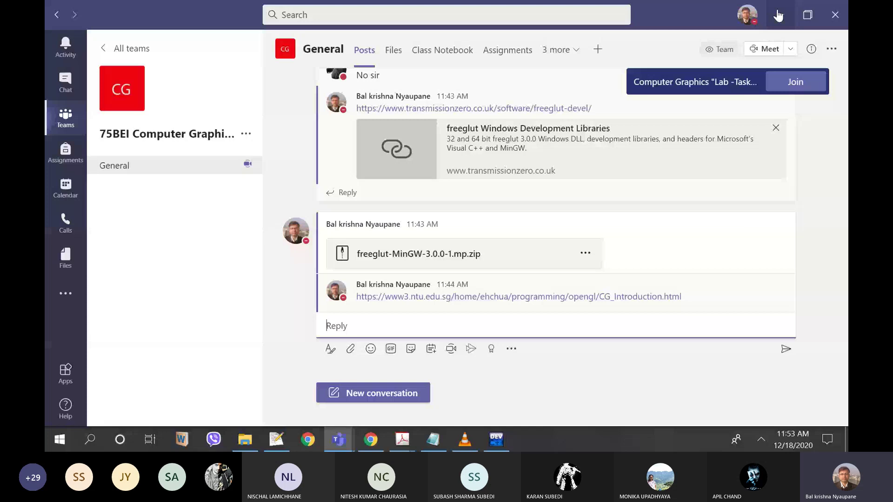
Step: Minimise the Teams windows and delete the leftover project files and the DDA source file from the Documents folder
{"action": "left_click", "coordinate": [778, 15]}
{"action": "left_click", "coordinate": [586, 72]}
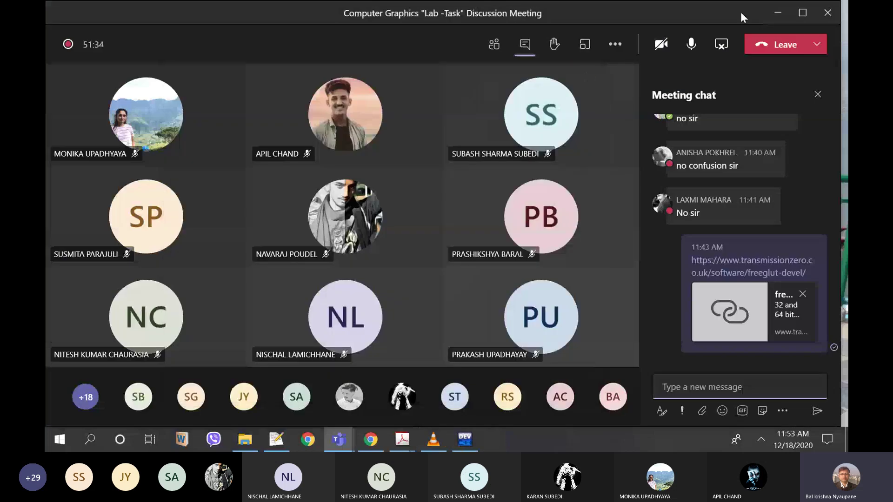
{"action": "left_click", "coordinate": [777, 13]}
{"action": "key", "text": "Delete"}
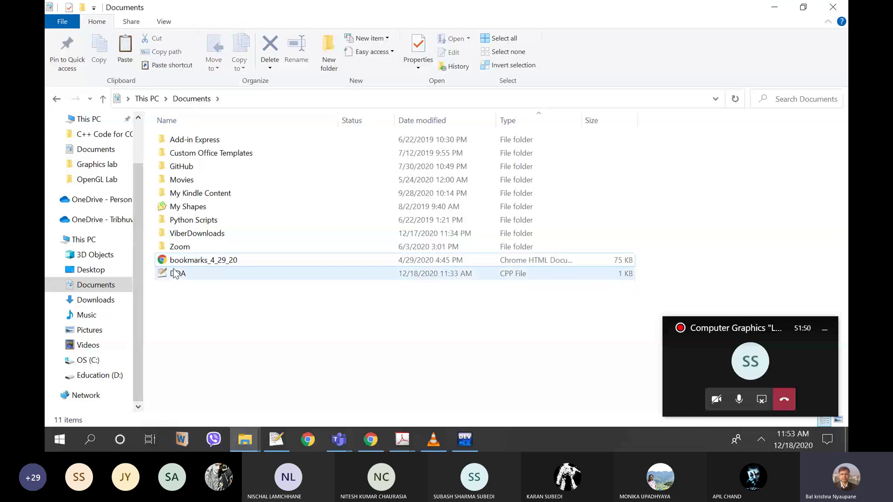
{"action": "key", "text": "Delete"}
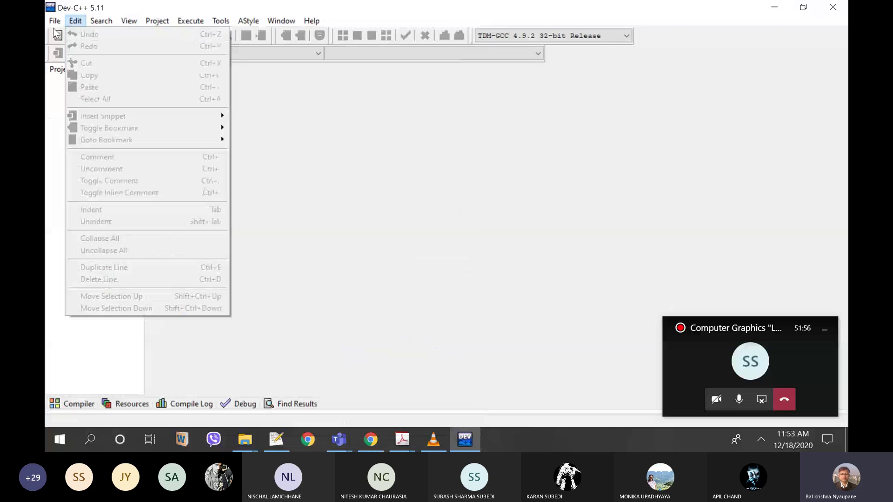
Step: Create a C++ Console Graphics Application project named Project2, save it in Documents, and select its main.cpp in the project tree
{"action": "left_click", "coordinate": [50, 26]}
{"action": "left_click", "coordinate": [52, 21]}
{"action": "mouse_move", "coordinate": [66, 35]}
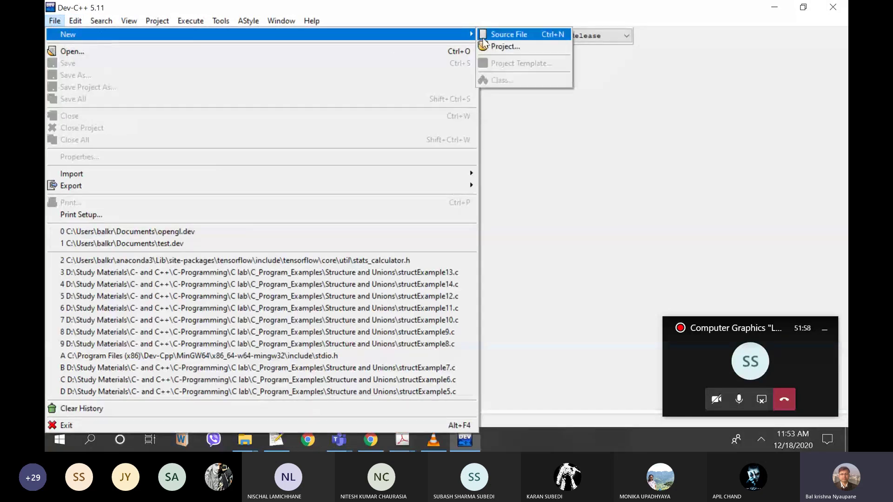
{"action": "left_click", "coordinate": [510, 46]}
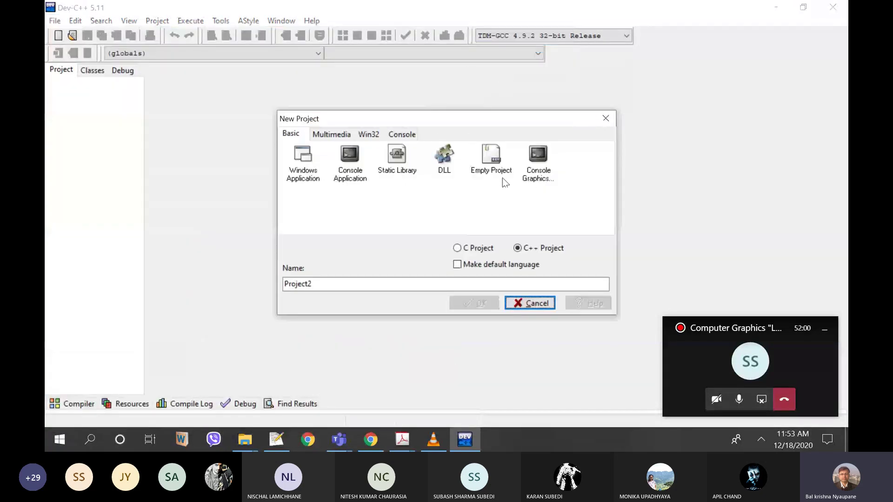
{"action": "left_click", "coordinate": [534, 168]}
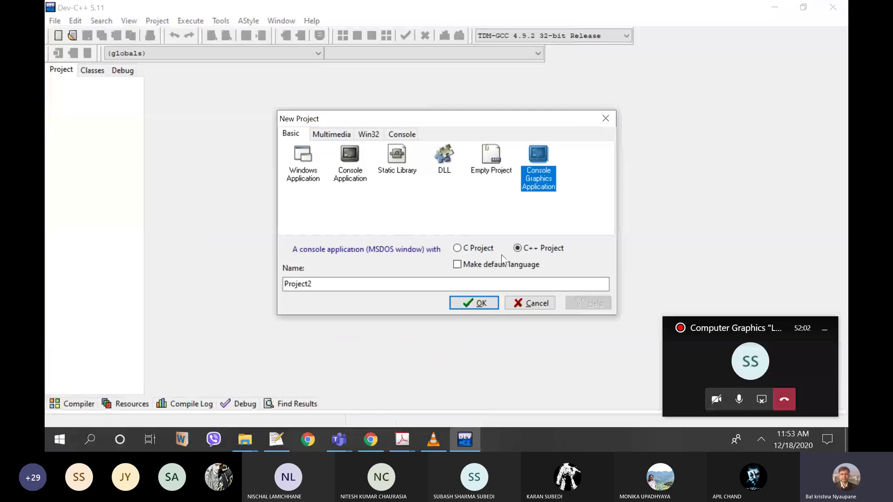
{"action": "left_click", "coordinate": [479, 304]}
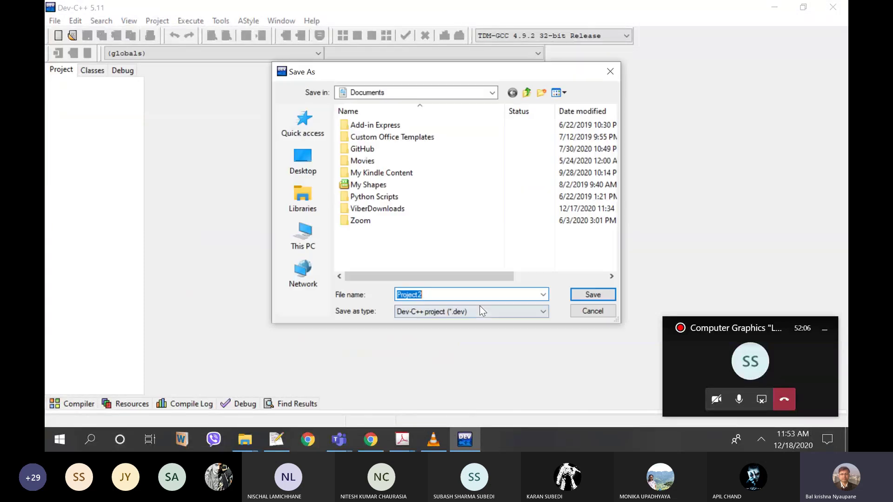
{"action": "left_click", "coordinate": [590, 295]}
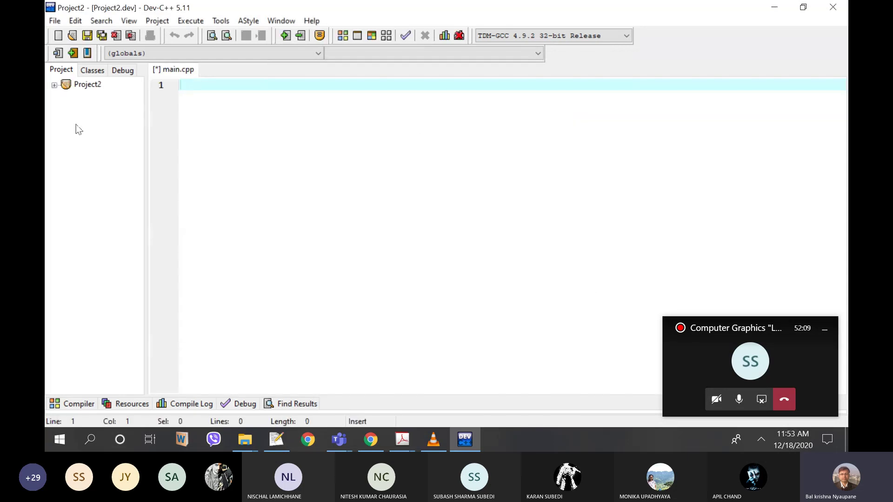
{"action": "left_click", "coordinate": [54, 85]}
{"action": "left_click", "coordinate": [98, 96]}
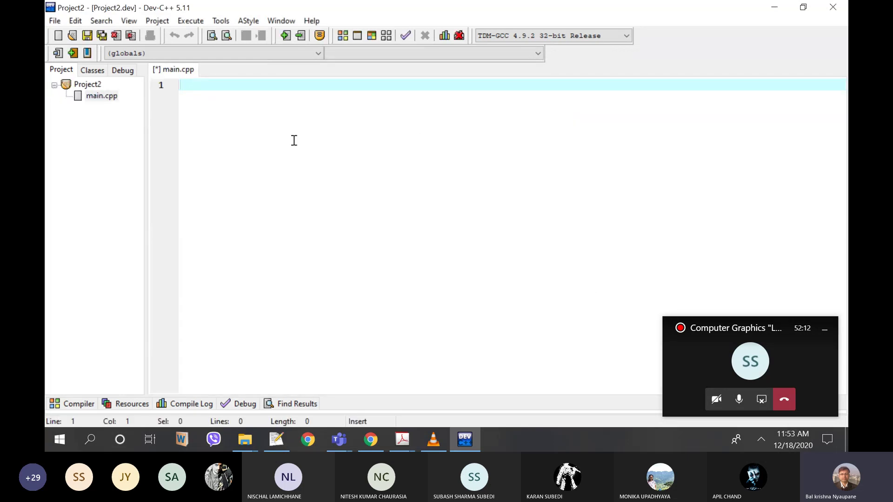
Step: Minimise the meeting window and open the Square source file from the Code folder inside OpenGL Lab
{"action": "left_click", "coordinate": [824, 329]}
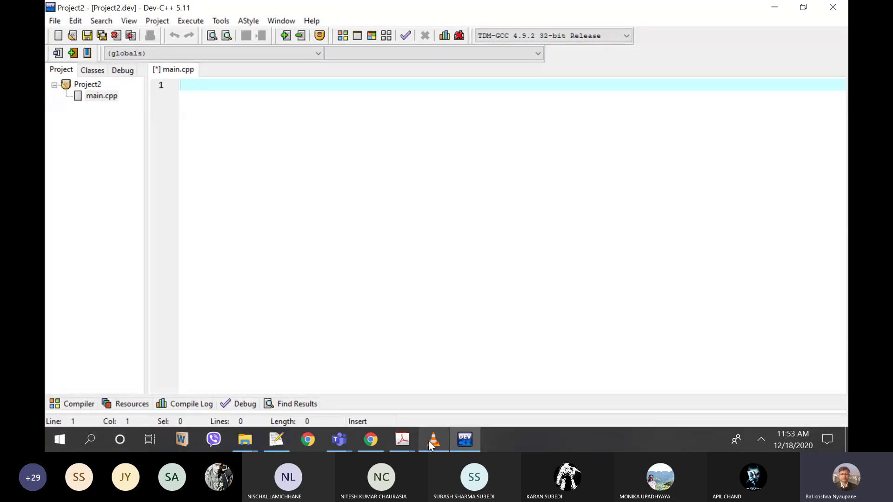
{"action": "mouse_move", "coordinate": [431, 445]}
{"action": "mouse_move", "coordinate": [285, 444]}
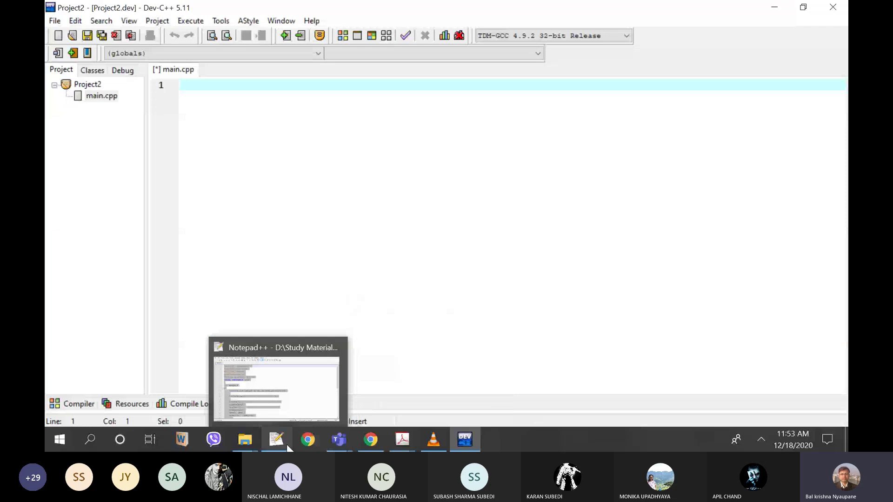
{"action": "left_click", "coordinate": [245, 439]}
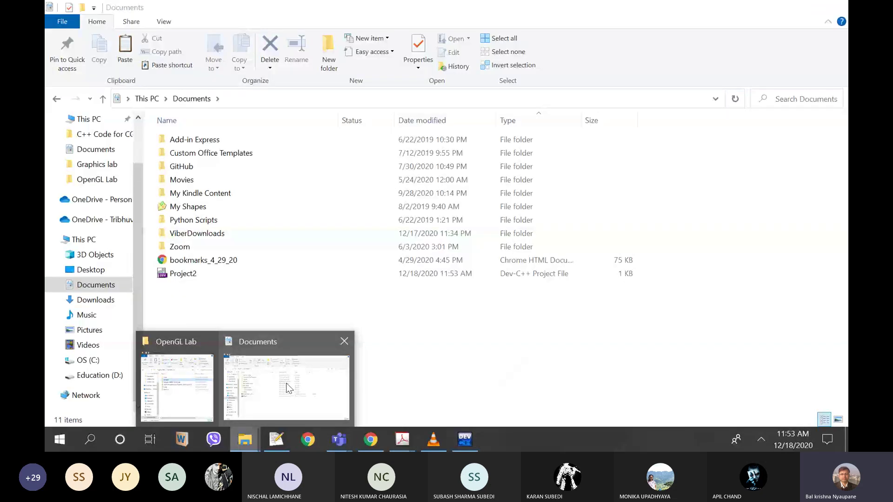
{"action": "left_click", "coordinate": [179, 386]}
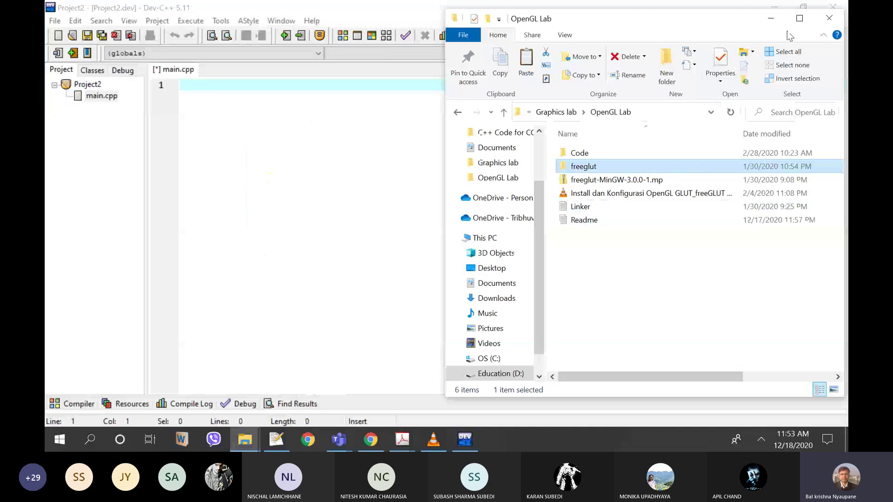
{"action": "left_click", "coordinate": [799, 18]}
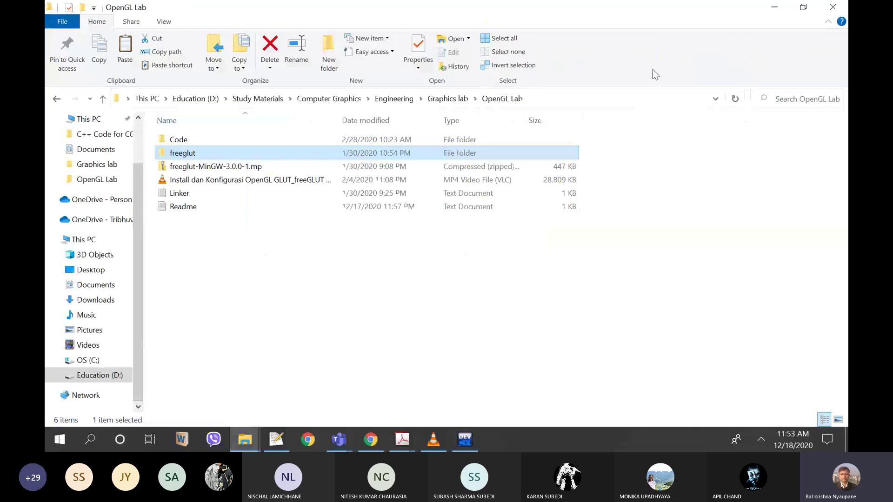
{"action": "double_click", "coordinate": [195, 140]}
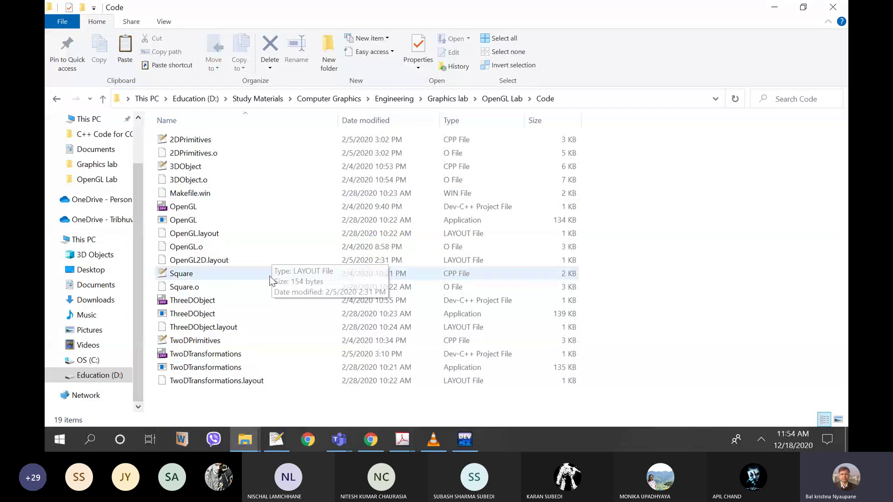
{"action": "double_click", "coordinate": [181, 274]}
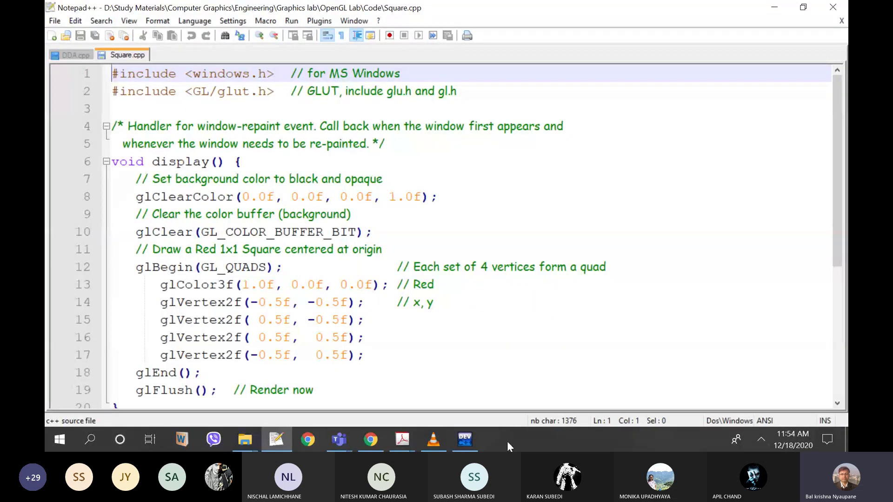
Step: Copy the complete GL01Hello.cpp sample from the NTU OpenGL introduction page into the empty main.cpp in Dev-C++
{"action": "left_click", "coordinate": [362, 444]}
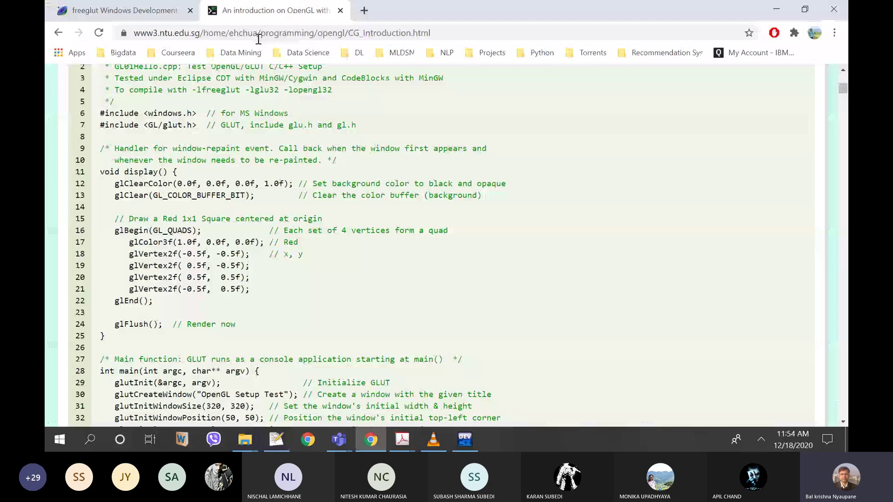
{"action": "scroll", "coordinate": [290, 231], "scroll_direction": "up", "scroll_amount": 4}
{"action": "scroll", "coordinate": [291, 232], "scroll_direction": "down", "scroll_amount": 5}
{"action": "scroll", "coordinate": [290, 231], "scroll_direction": "up", "scroll_amount": 3}
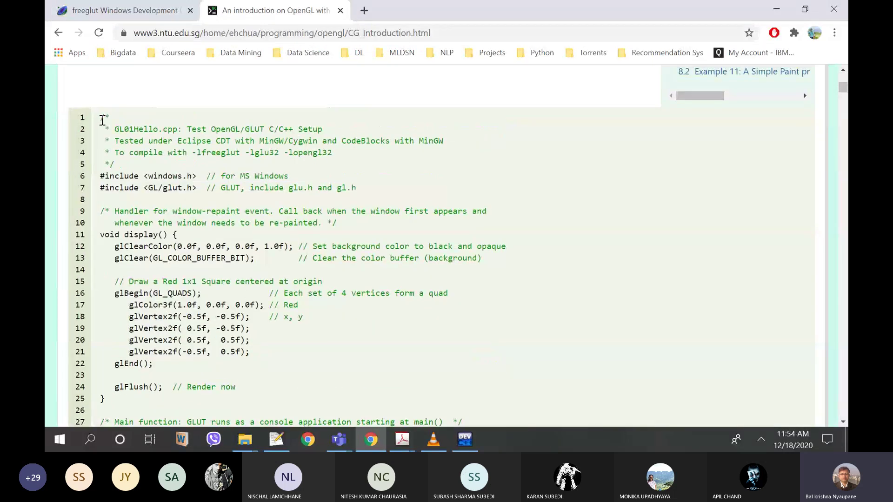
{"action": "mouse_move", "coordinate": [100, 116]}
{"action": "left_mouse_down"}
{"action": "mouse_move", "coordinate": [160, 323]}
{"action": "mouse_move", "coordinate": [177, 426]}
{"action": "mouse_move", "coordinate": [159, 186]}
{"action": "left_mouse_up"}
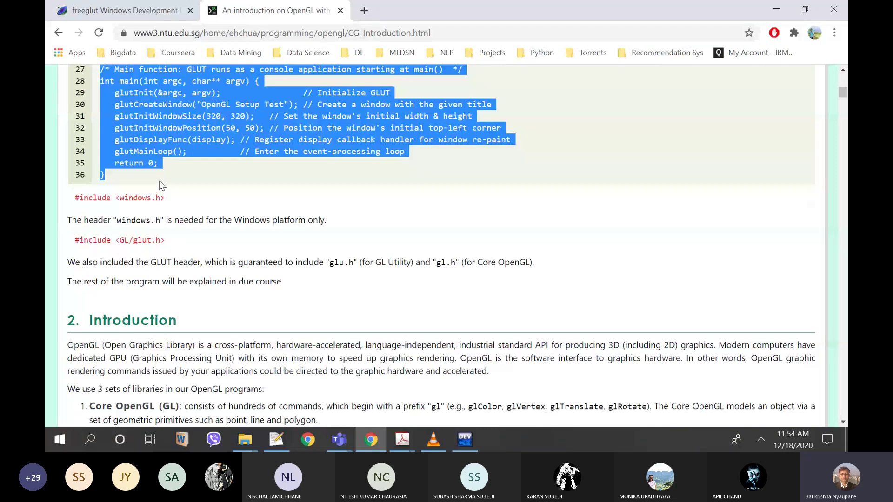
{"action": "left_click", "coordinate": [464, 439]}
{"action": "right_click", "coordinate": [252, 149]}
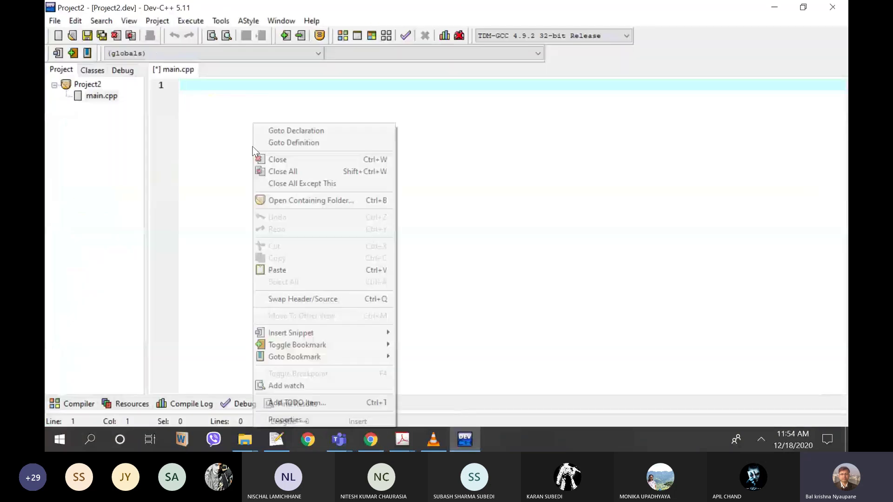
{"action": "left_click", "coordinate": [283, 269]}
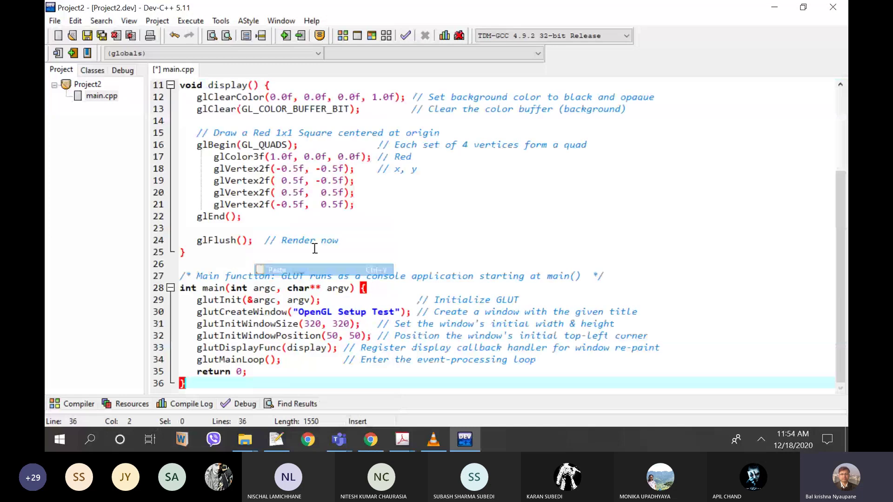
Step: Save the source file as main in the Documents folder and compile the project
{"action": "key", "text": "ctrl+s"}
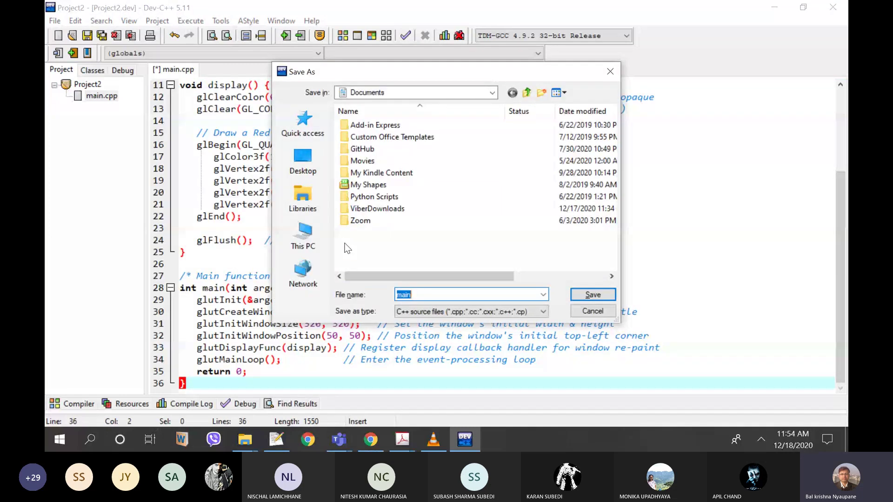
{"action": "left_click", "coordinate": [593, 295]}
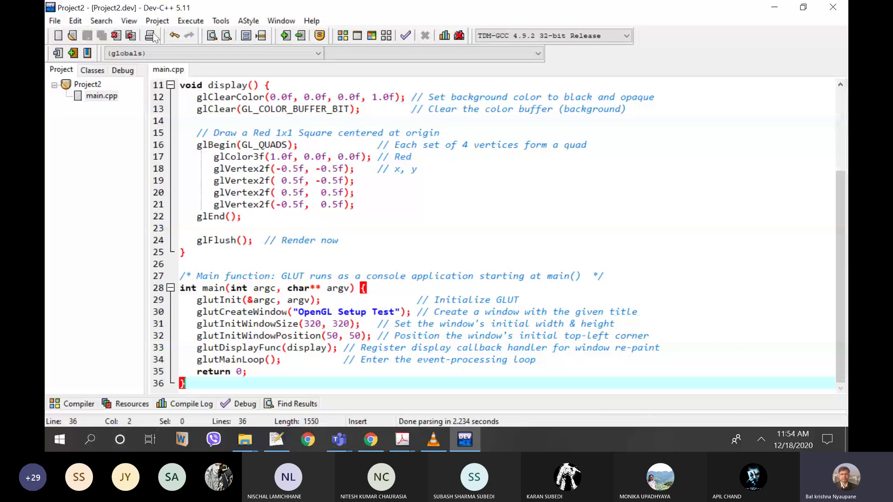
{"action": "left_click", "coordinate": [184, 22]}
{"action": "left_click", "coordinate": [216, 32]}
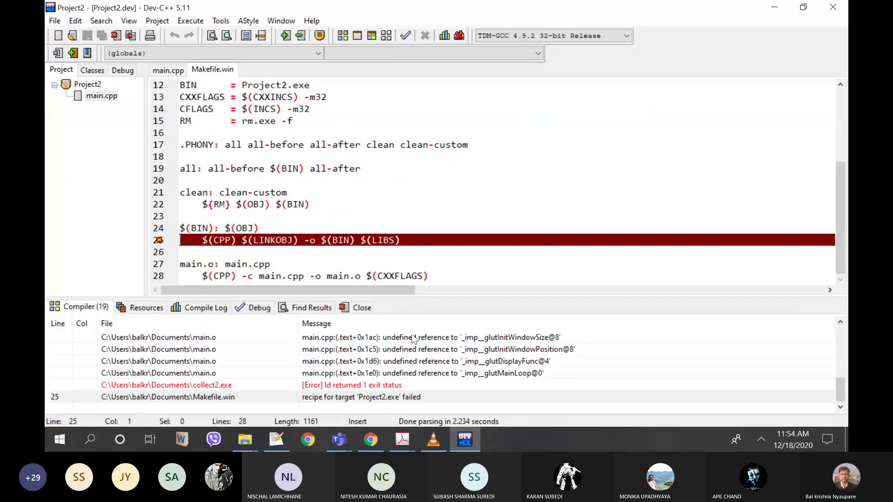
Step: Close the compiler results and the Makefile.win file to return to main.cpp
{"action": "left_click", "coordinate": [358, 307]}
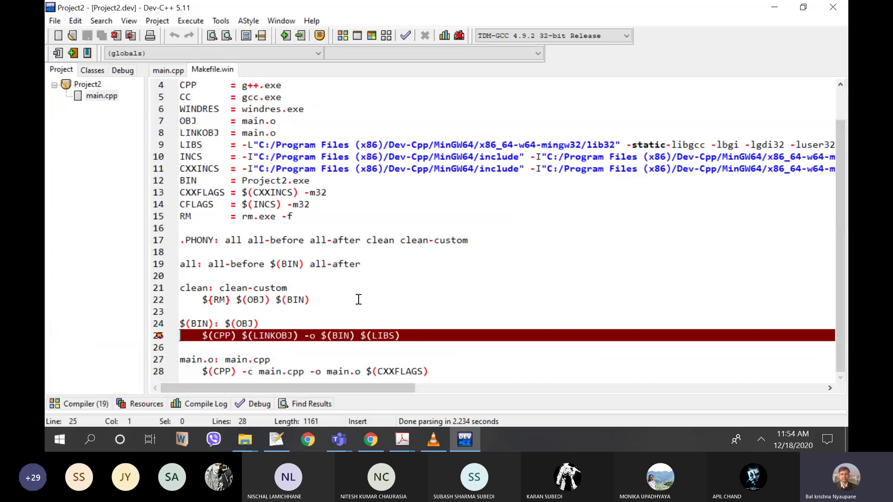
{"action": "right_click", "coordinate": [218, 71]}
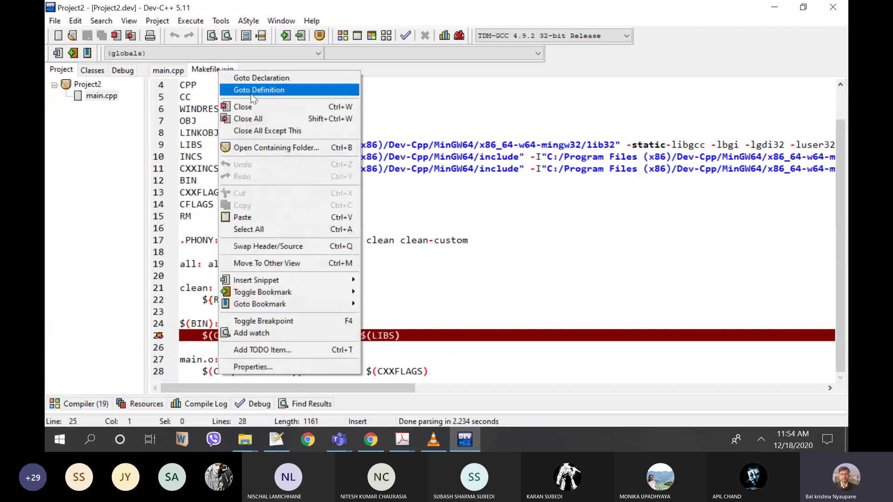
{"action": "left_click", "coordinate": [249, 107]}
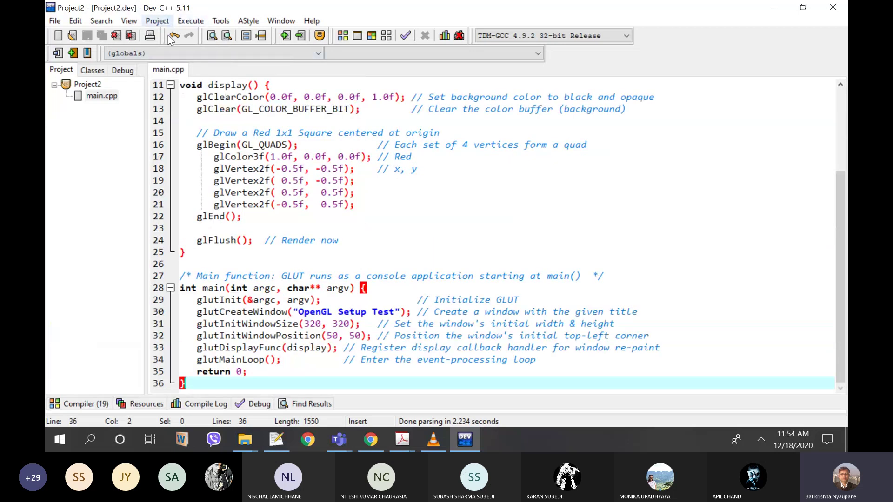
Step: Open the Linker text file in the OpenGL Lab folder and copy its -lopengl32, -lfreeglut and -lglu32 flags
{"action": "mouse_move", "coordinate": [245, 440]}
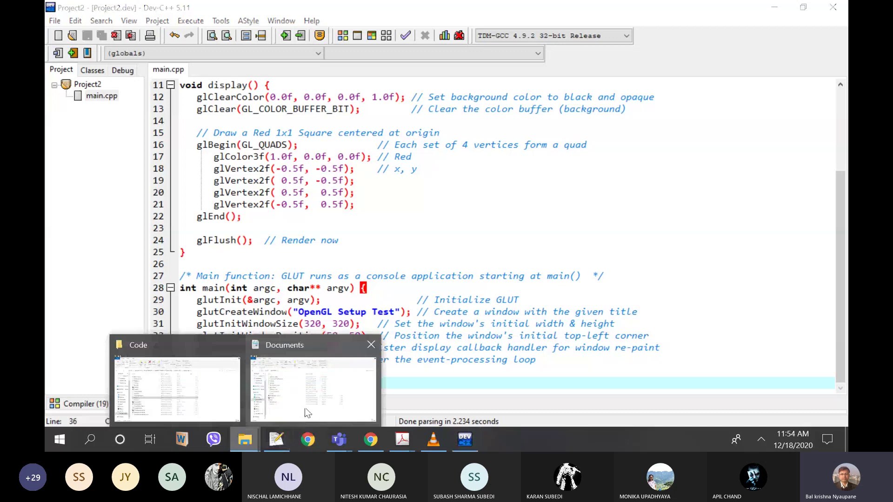
{"action": "mouse_move", "coordinate": [311, 400]}
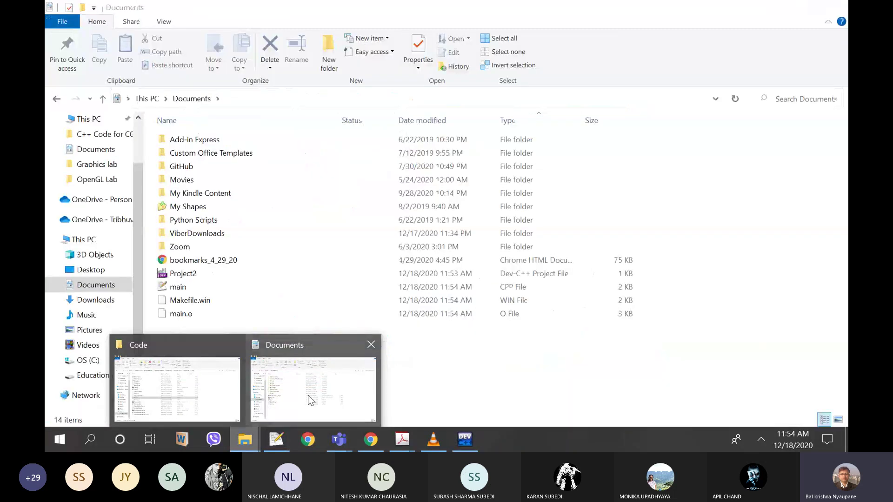
{"action": "left_click", "coordinate": [205, 350]}
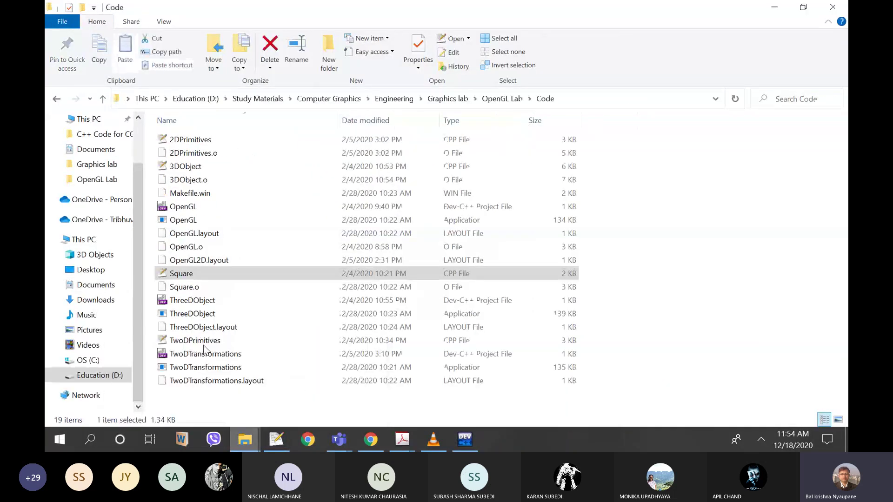
{"action": "left_click", "coordinate": [448, 99]}
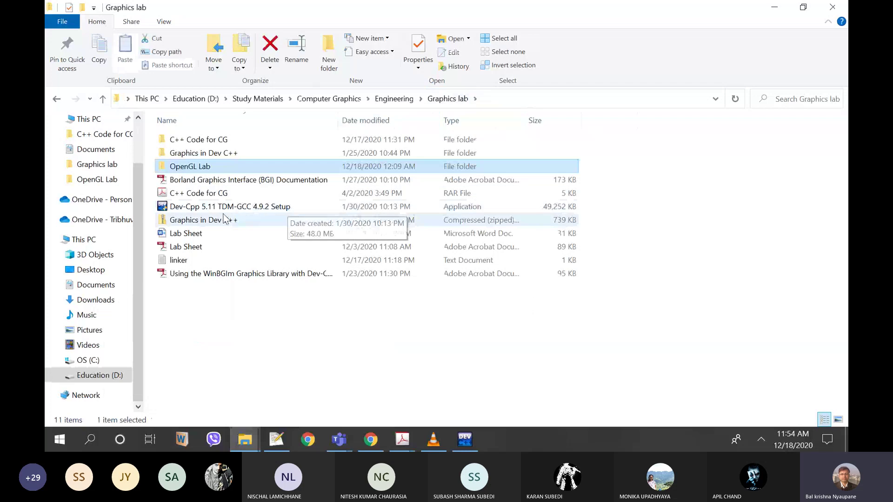
{"action": "double_click", "coordinate": [189, 167]}
{"action": "double_click", "coordinate": [189, 193]}
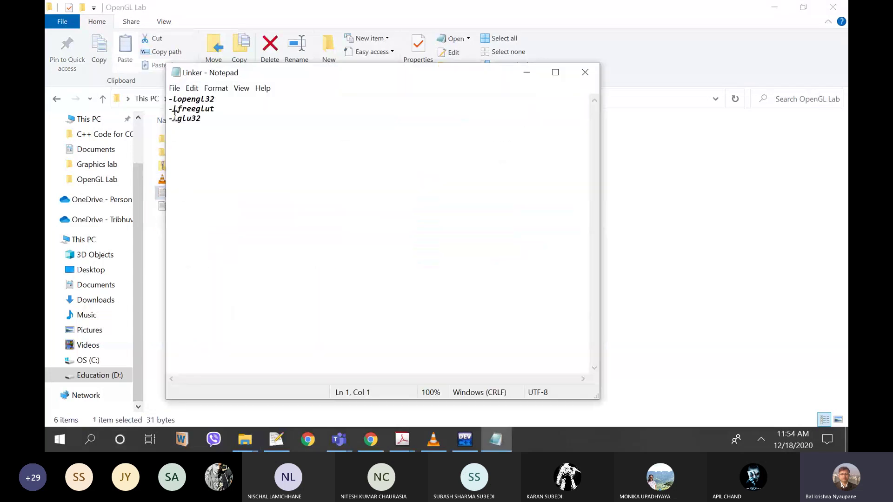
{"action": "left_click_drag", "start_coordinate": [169, 99], "coordinate": [221, 127]}
{"action": "key", "text": "ctrl+c"}
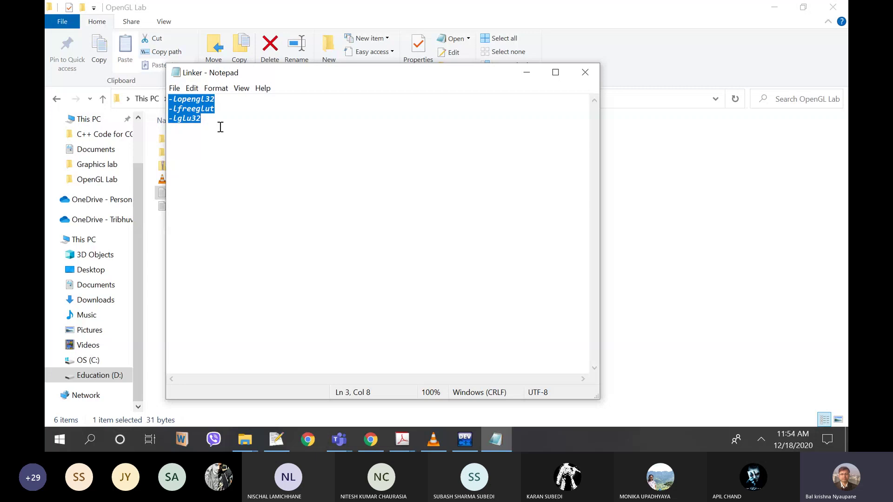
Step: Replace Project2's linker options in Dev-C++ with the copied -lopengl32, -lfreeglut and -lglu32 flags
{"action": "left_click", "coordinate": [465, 440]}
{"action": "left_click", "coordinate": [157, 21]}
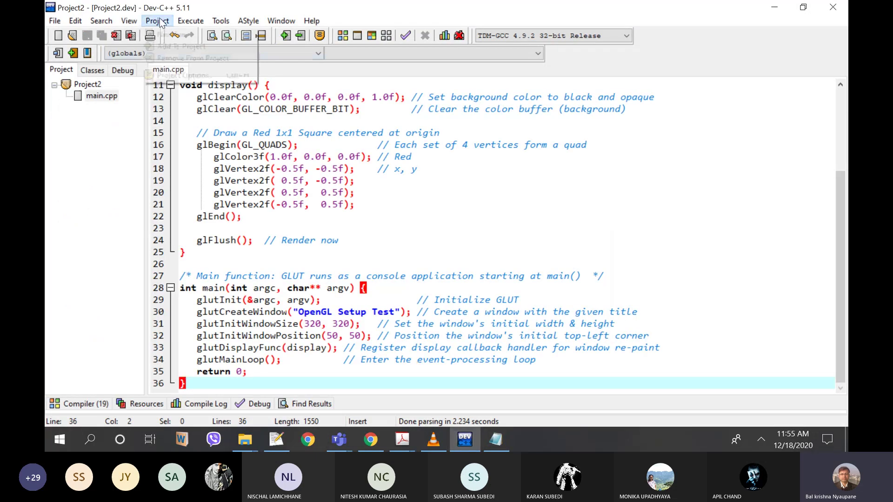
{"action": "left_click", "coordinate": [175, 76]}
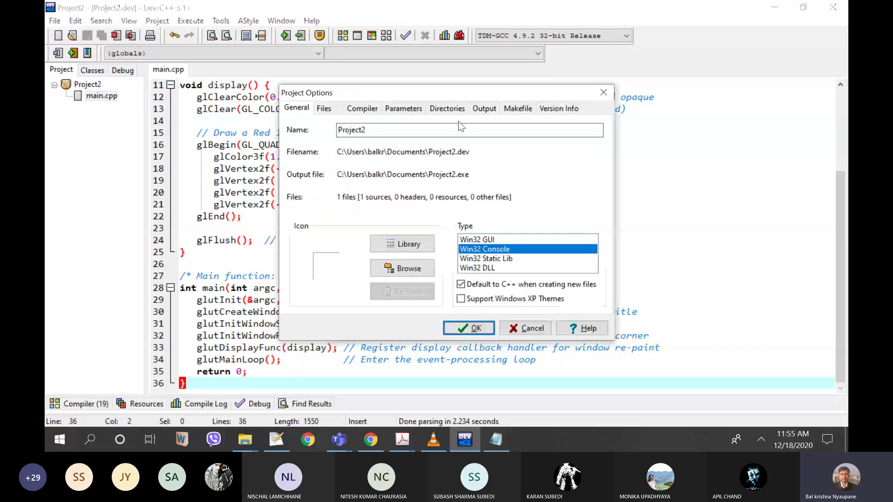
{"action": "left_click", "coordinate": [413, 109]}
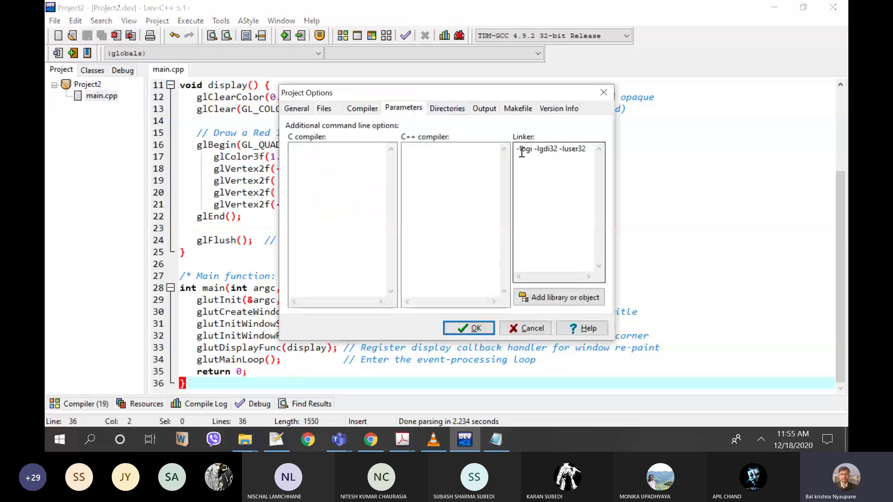
{"action": "left_click_drag", "start_coordinate": [517, 149], "coordinate": [599, 150]}
{"action": "key", "text": "BackSpace"}
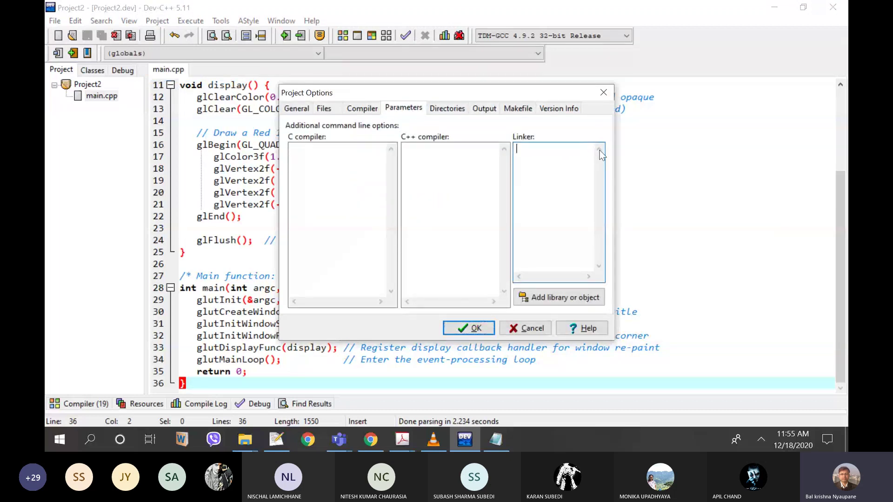
{"action": "key", "text": "ctrl+v"}
{"action": "left_click", "coordinate": [474, 328]}
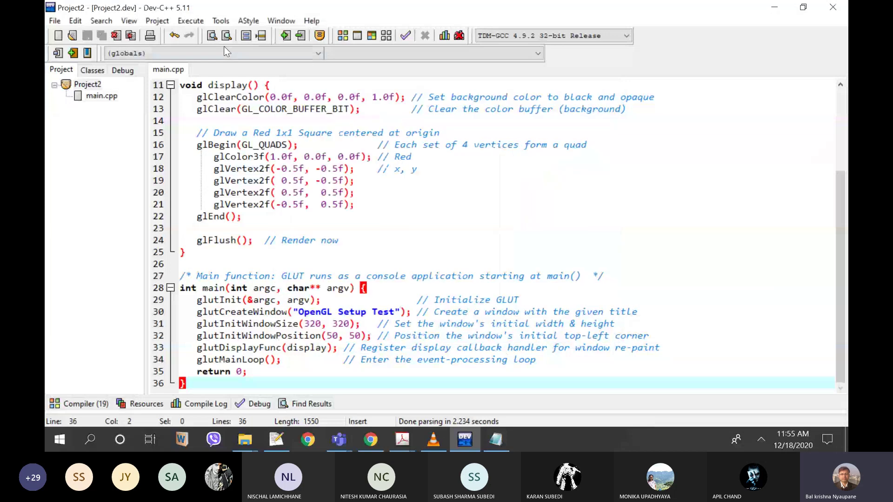
Step: Compile and run Project2, and dismiss the application error and its console window
{"action": "left_click", "coordinate": [197, 22]}
{"action": "left_click", "coordinate": [201, 35]}
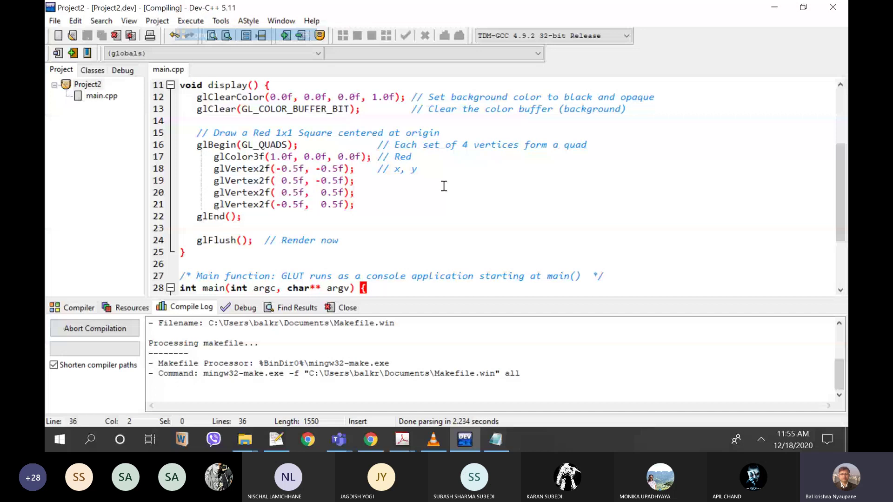
{"action": "left_click", "coordinate": [192, 21]}
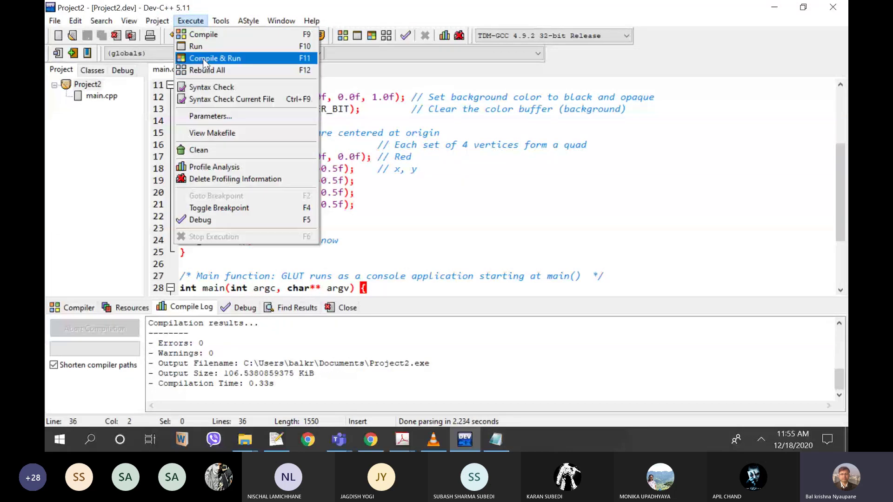
{"action": "left_click", "coordinate": [218, 59]}
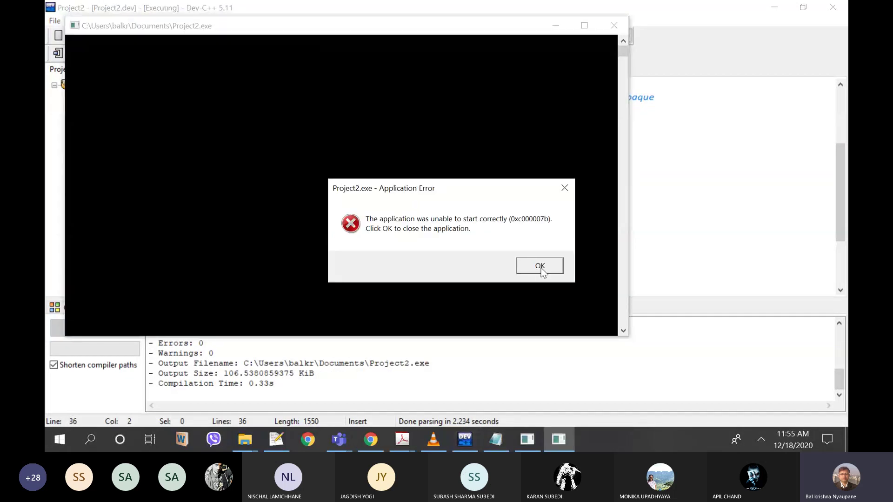
{"action": "left_click", "coordinate": [541, 271]}
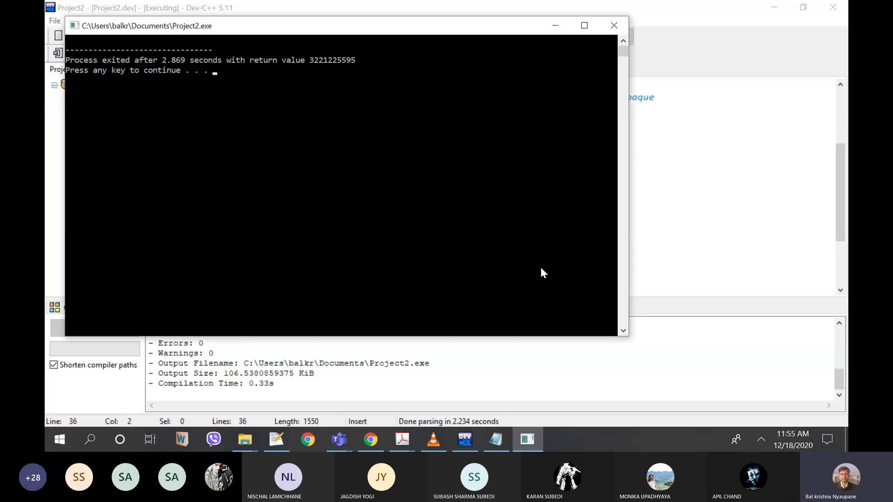
{"action": "left_click", "coordinate": [613, 25]}
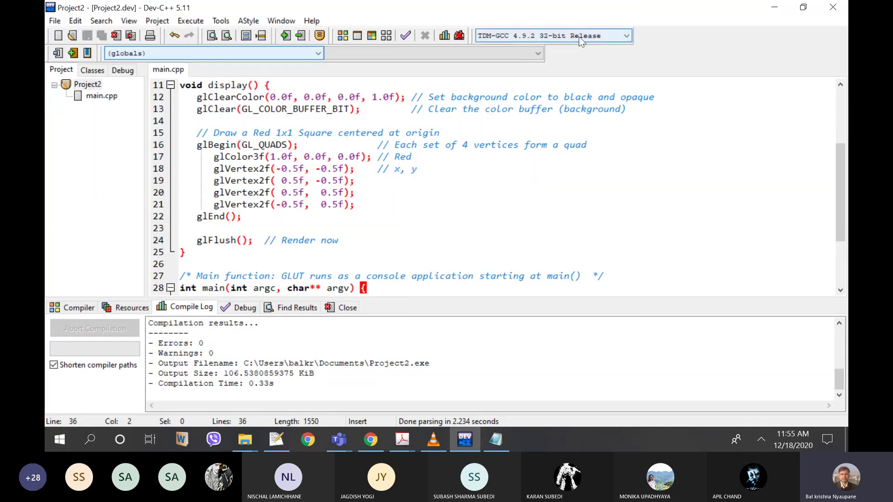
Step: Close the compile log and the Linker text file to return to main.cpp
{"action": "left_click", "coordinate": [348, 311]}
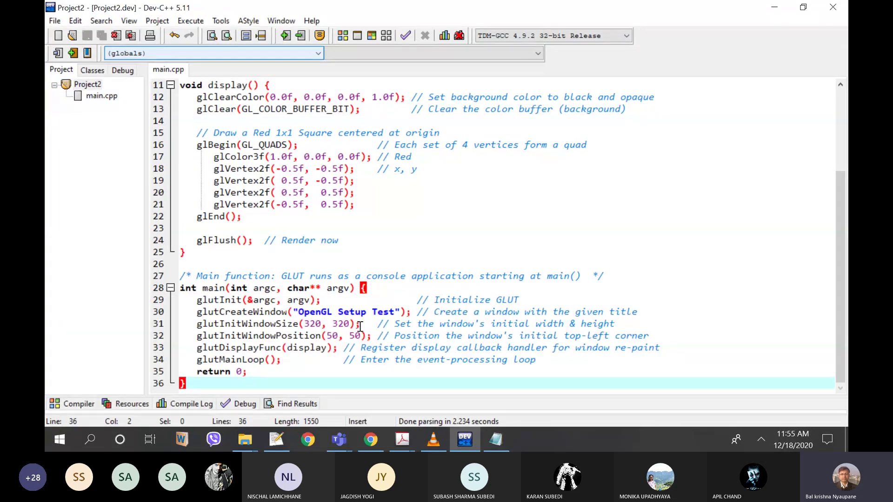
{"action": "scroll", "coordinate": [360, 327], "scroll_direction": "up", "scroll_amount": 4}
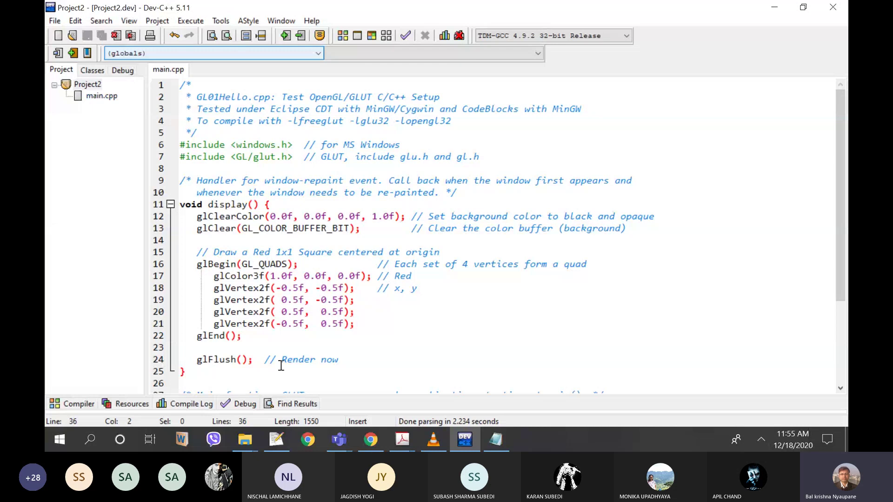
{"action": "left_click", "coordinate": [496, 439]}
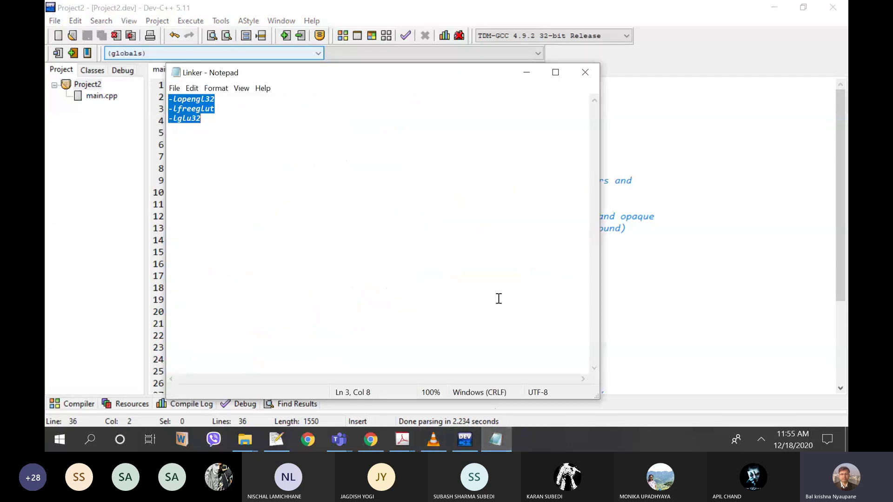
{"action": "left_click", "coordinate": [586, 73]}
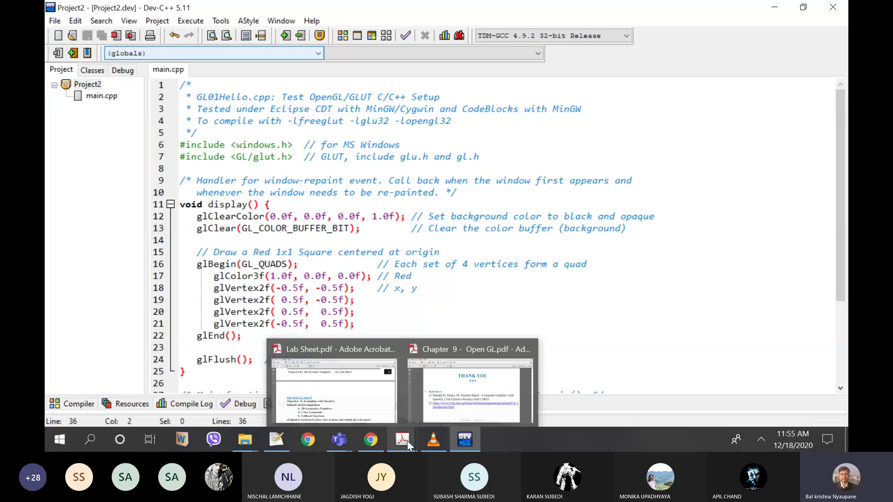
Step: Review the project creation and linker settings parts of the freeGLUT installation video in VLC
{"action": "left_click", "coordinate": [433, 440]}
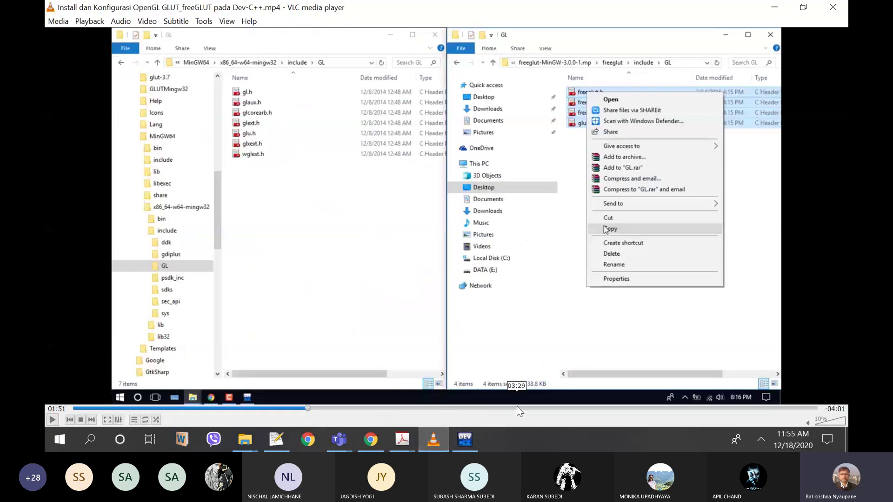
{"action": "left_click", "coordinate": [573, 408]}
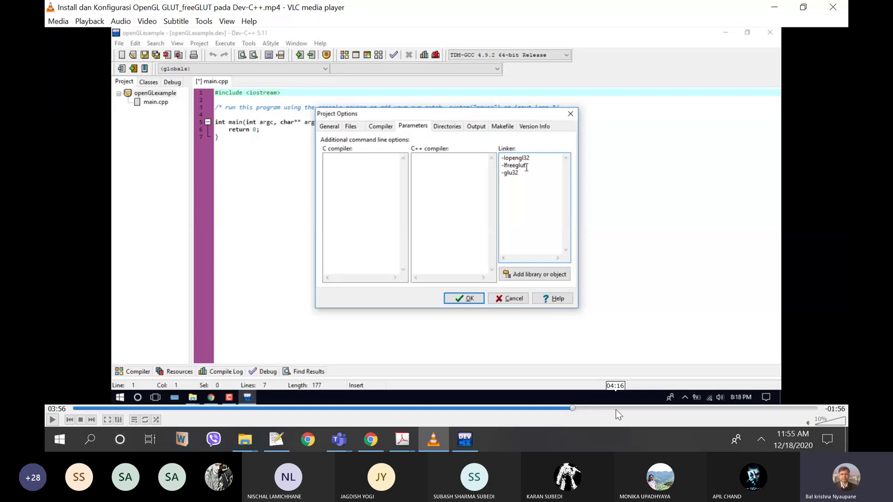
{"action": "left_click", "coordinate": [543, 409]}
{"action": "left_click", "coordinate": [513, 409]}
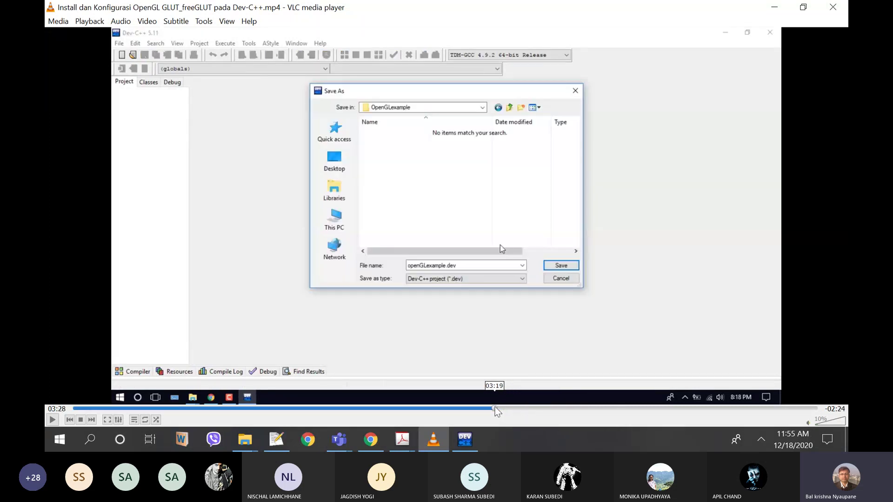
{"action": "left_click", "coordinate": [494, 409]}
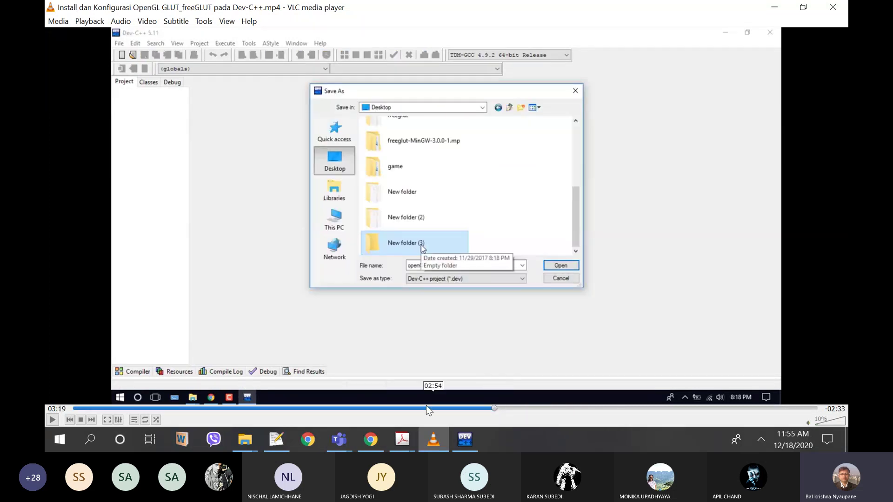
{"action": "left_click", "coordinate": [478, 409]}
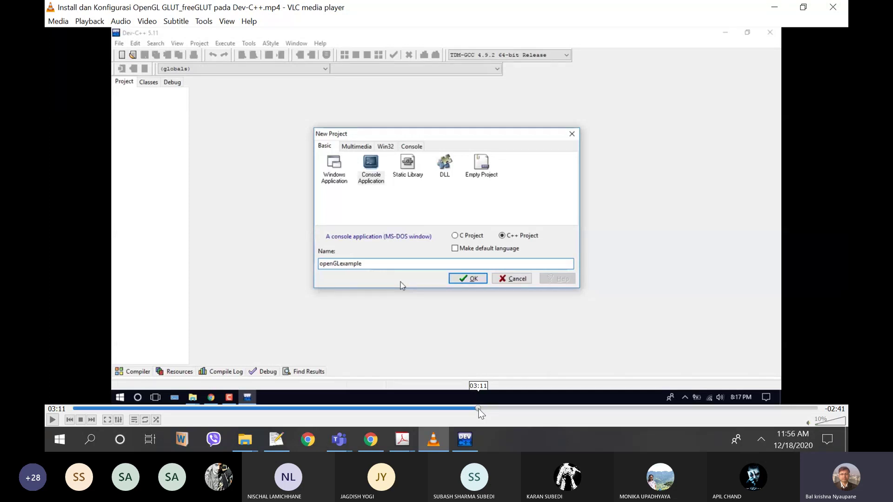
Step: Return to Dev-C++ and close Project2
{"action": "left_click", "coordinate": [467, 442]}
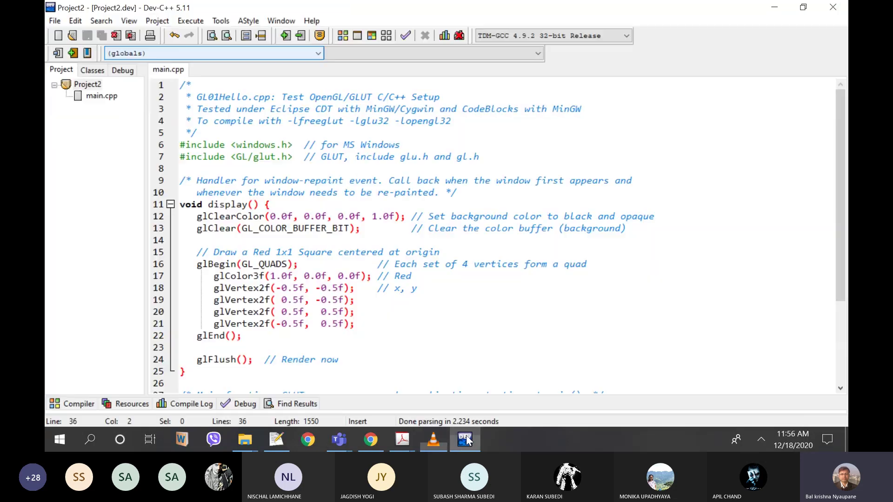
{"action": "right_click", "coordinate": [139, 92]}
{"action": "left_click", "coordinate": [143, 168]}
{"action": "left_click", "coordinate": [446, 250]}
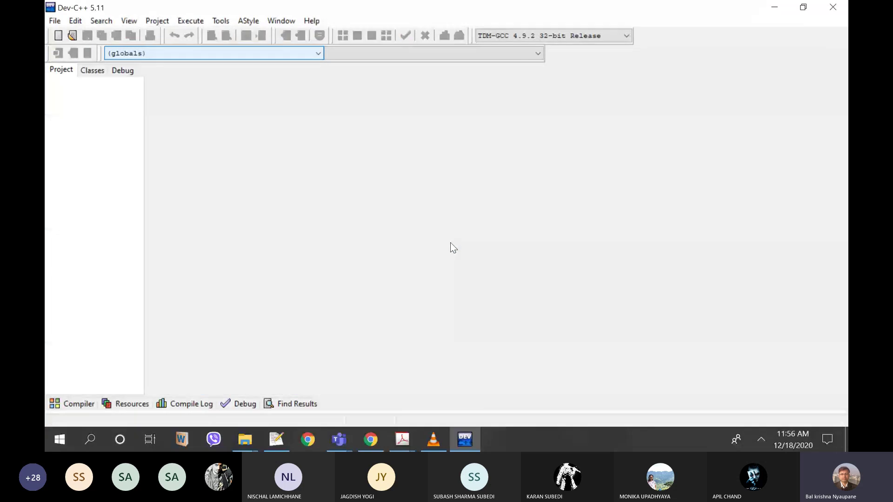
Step: Create and save a C++ Console Application project named Project3, and expand it to show its source file
{"action": "left_click", "coordinate": [55, 22]}
{"action": "mouse_move", "coordinate": [119, 34]}
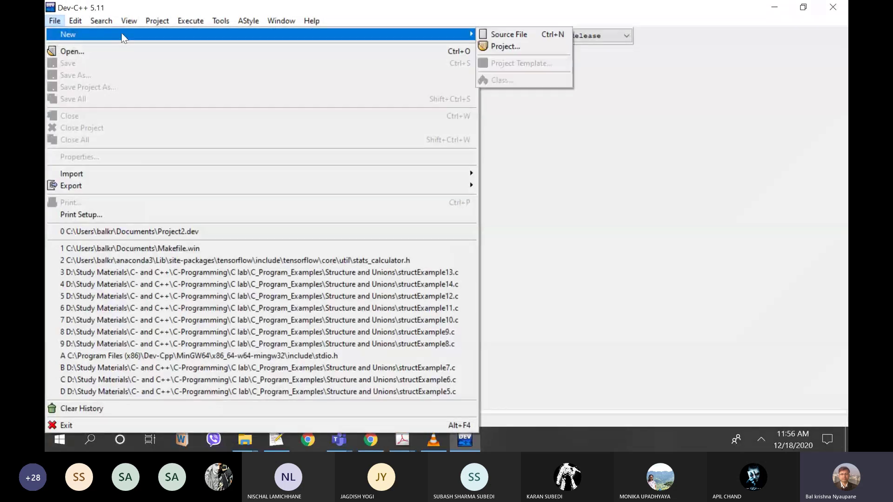
{"action": "left_click", "coordinate": [503, 47]}
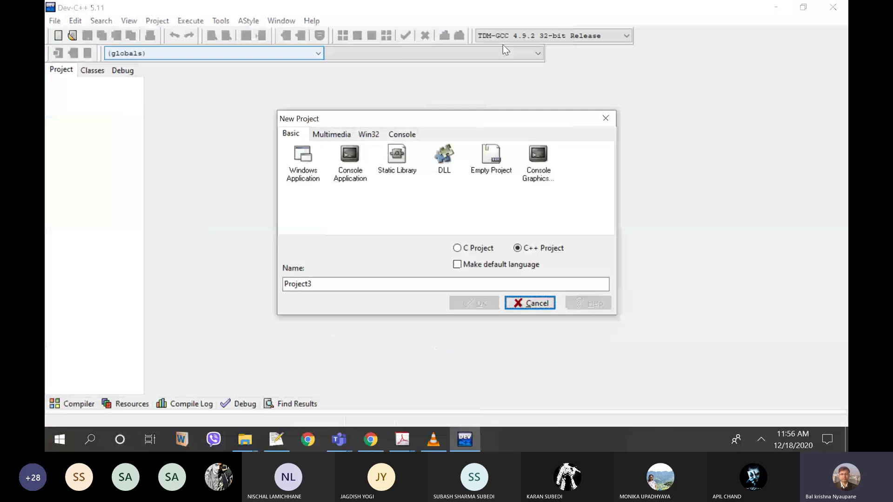
{"action": "left_click", "coordinate": [350, 172]}
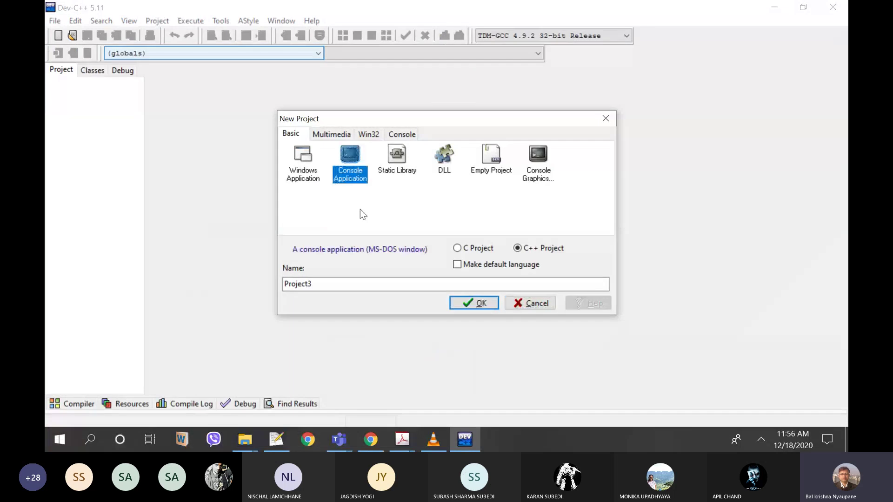
{"action": "left_click", "coordinate": [479, 303]}
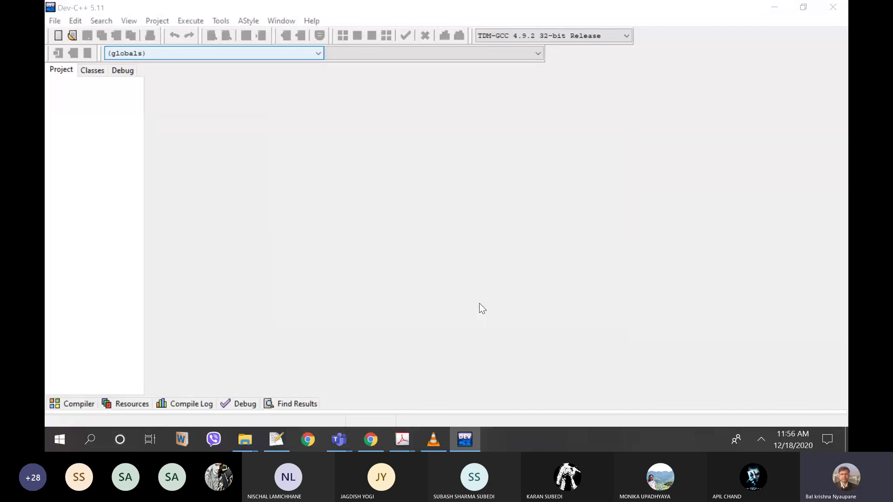
{"action": "left_click", "coordinate": [585, 297]}
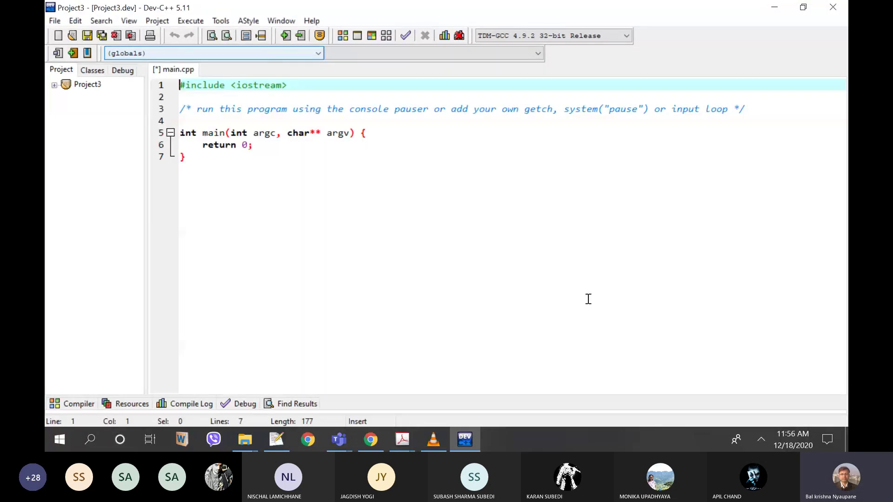
{"action": "left_click", "coordinate": [54, 85]}
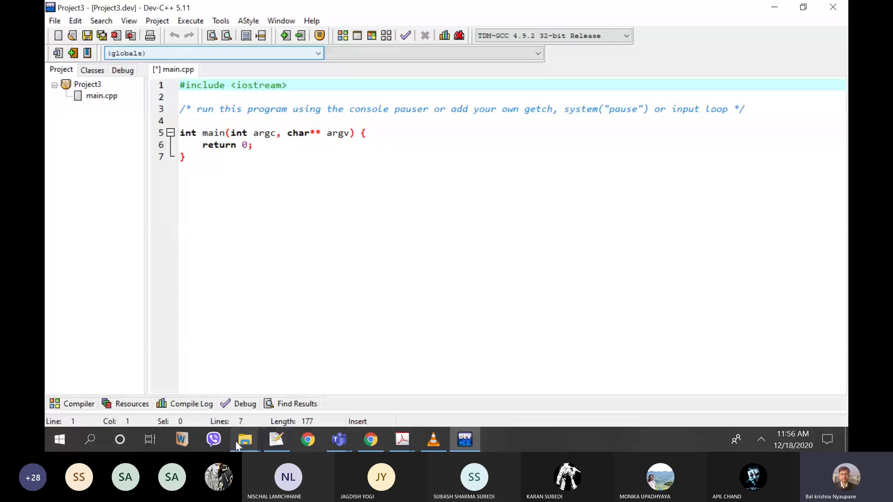
Step: Copy the GL01Hello.cpp sample code from the NTU OpenGL introduction page in Chrome
{"action": "mouse_move", "coordinate": [237, 445]}
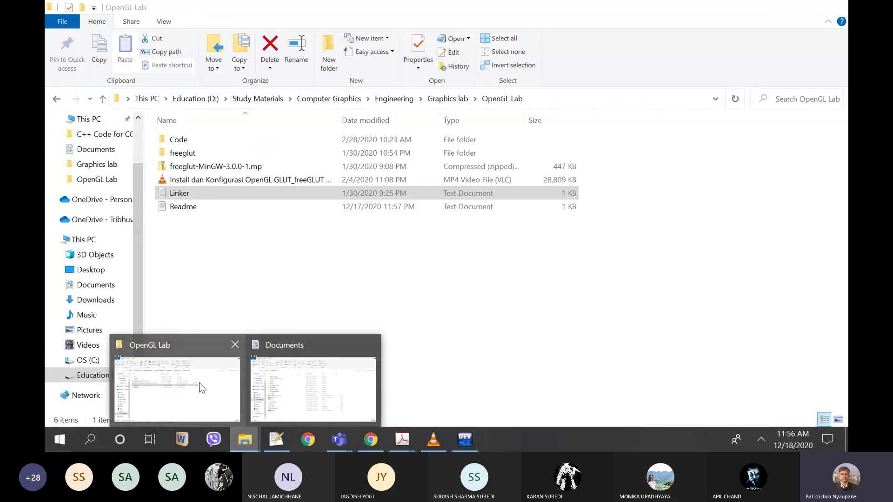
{"action": "left_click", "coordinate": [201, 387]}
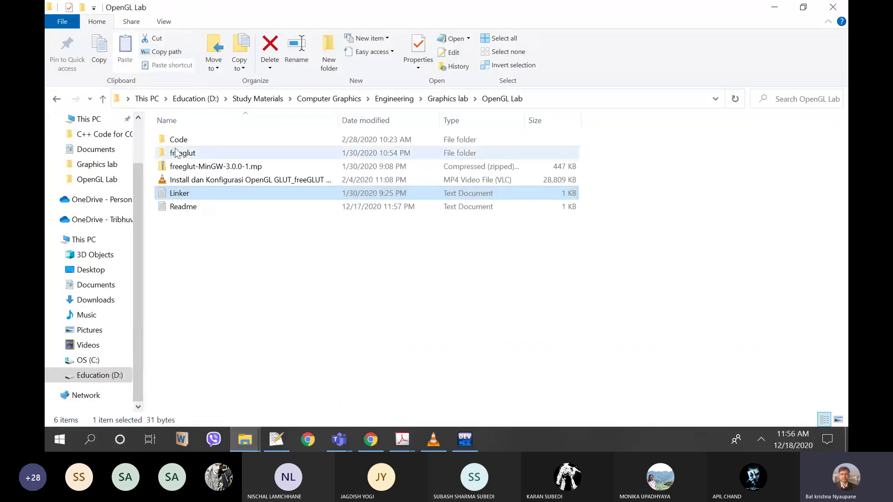
{"action": "left_click", "coordinate": [372, 442]}
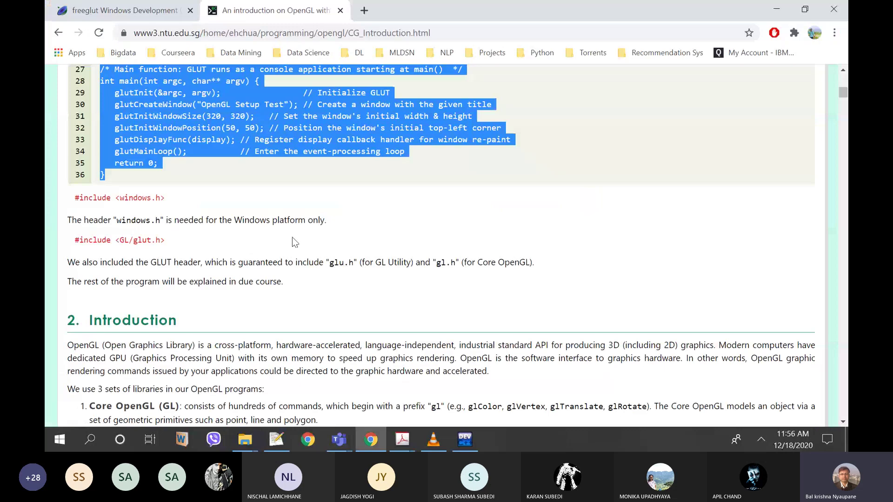
{"action": "scroll", "coordinate": [465, 187], "scroll_direction": "up", "scroll_amount": 4}
{"action": "right_click", "coordinate": [205, 136]}
{"action": "left_click", "coordinate": [207, 143]}
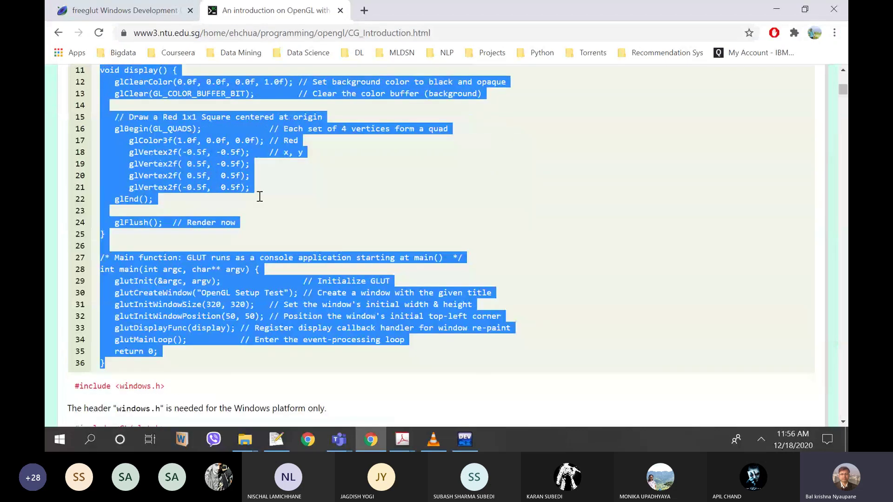
Step: In Dev-C++, replace all of Project3's template code with the copied OpenGL sample and save it as main.cpp in Documents, overwriting the existing file
{"action": "left_click", "coordinate": [464, 439]}
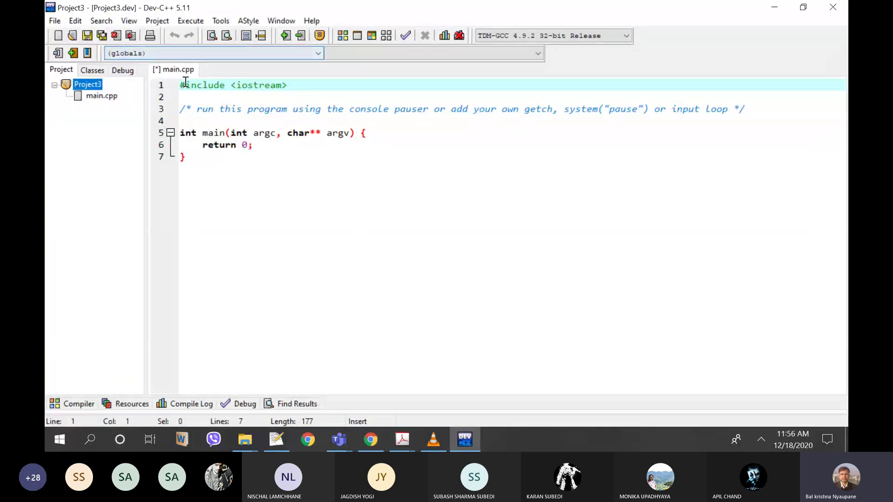
{"action": "key", "text": "ctrl+a"}
{"action": "key", "text": "Delete"}
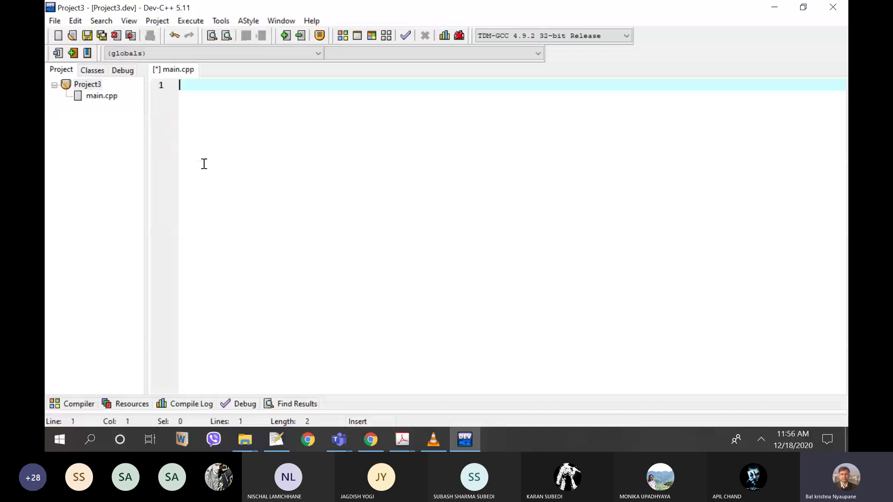
{"action": "key", "text": "ctrl+v"}
{"action": "key", "text": "ctrl+s"}
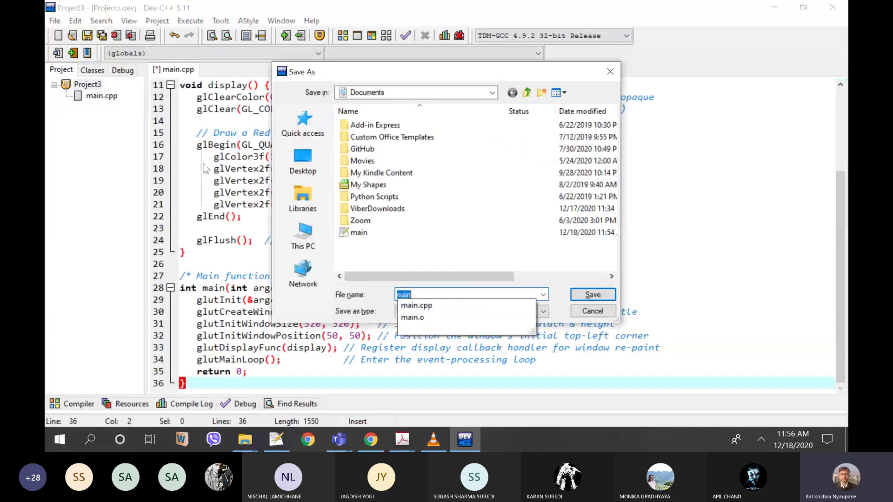
{"action": "left_click", "coordinate": [592, 294]}
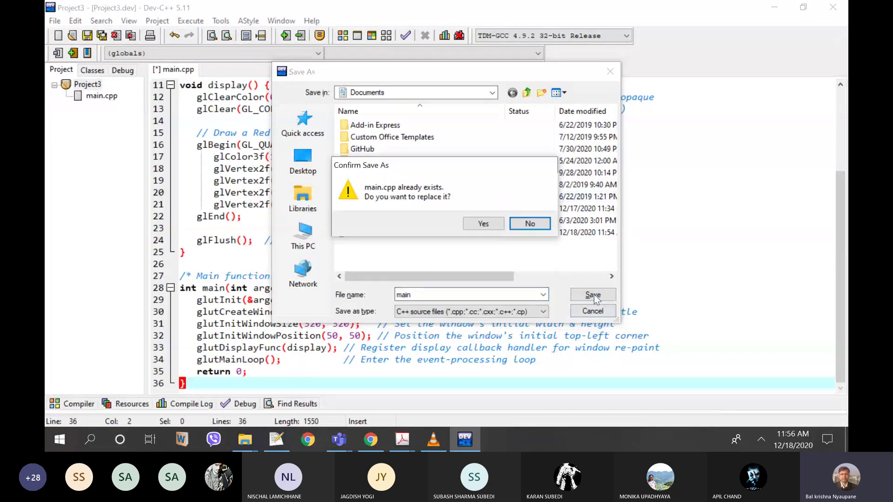
{"action": "left_click", "coordinate": [479, 224]}
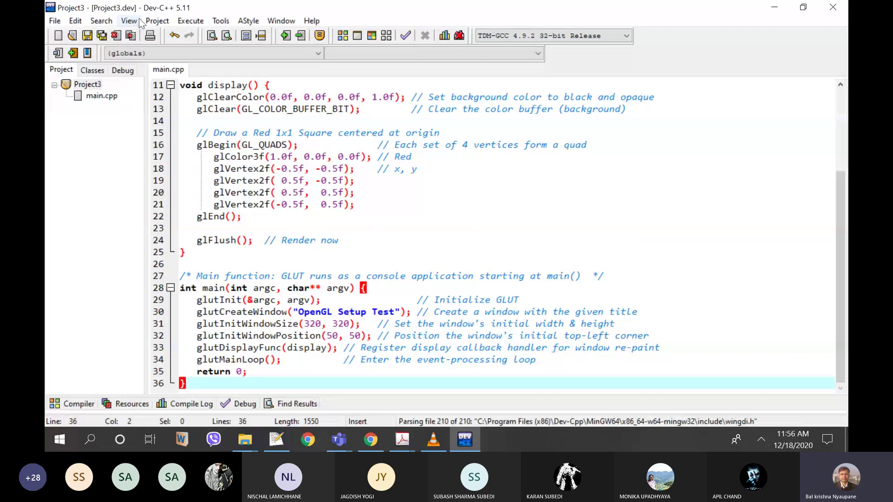
Step: Open Project3's project options at the additional command line parameters for the compilers and linker
{"action": "left_click", "coordinate": [157, 20]}
{"action": "left_click", "coordinate": [180, 74]}
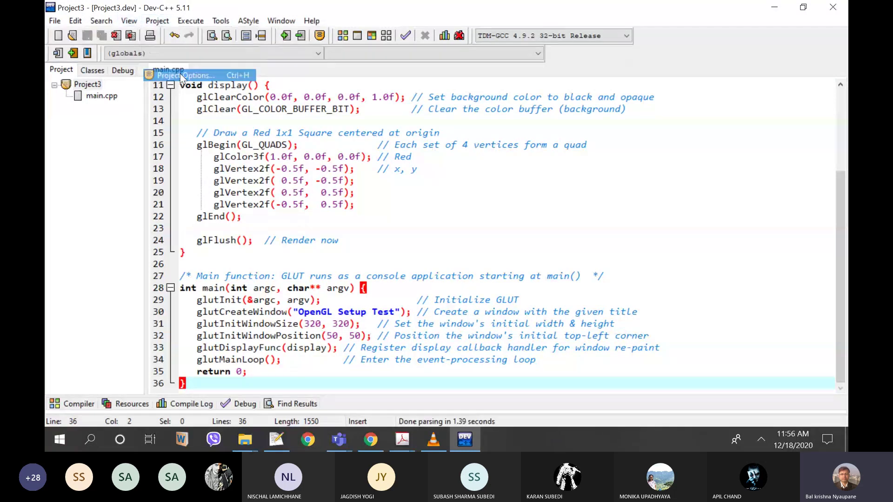
{"action": "left_click", "coordinate": [409, 107]}
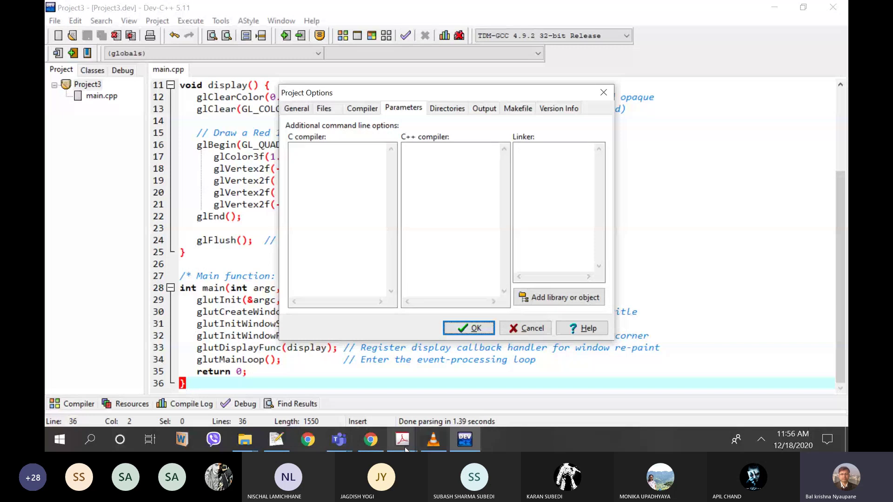
Step: Switch to Notepad++, close the Square.cpp and DDA.cpp files, and exit the program
{"action": "left_click", "coordinate": [276, 439]}
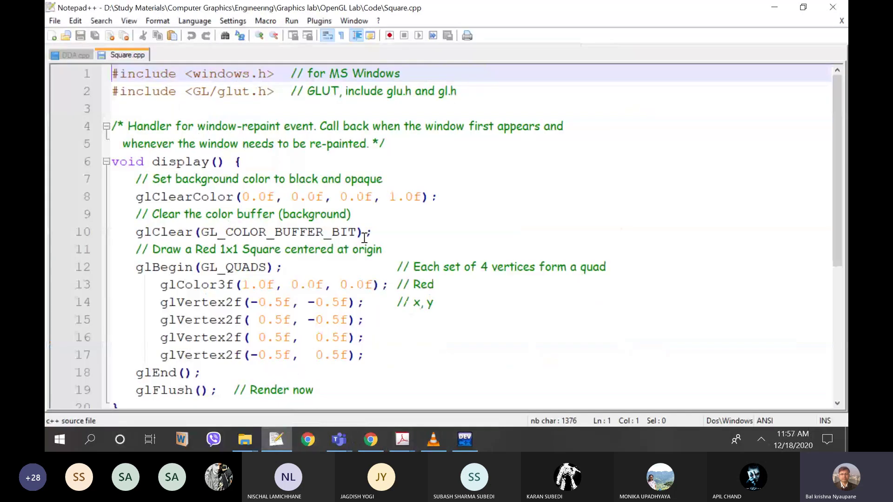
{"action": "right_click", "coordinate": [136, 56]}
{"action": "left_click", "coordinate": [150, 65]}
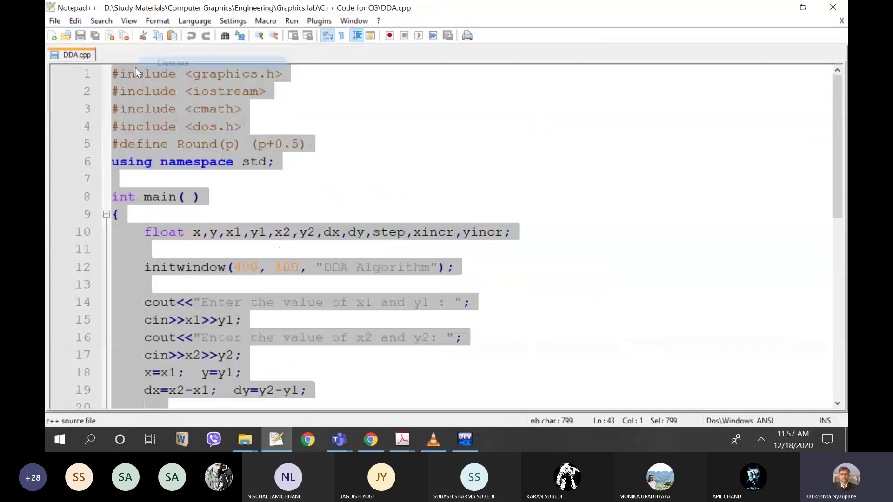
{"action": "right_click", "coordinate": [87, 55]}
{"action": "left_click", "coordinate": [111, 65]}
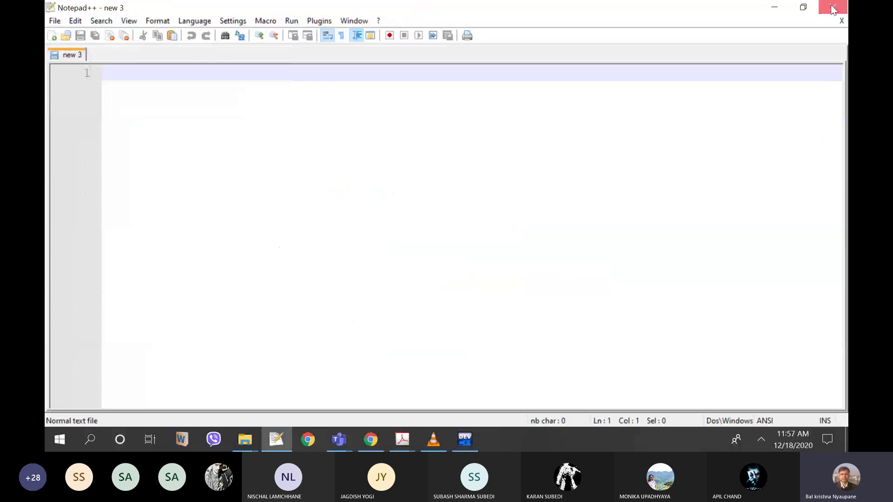
{"action": "left_click", "coordinate": [832, 7]}
Step: Open the Linker text file from the OpenGL Lab folder in File Explorer and copy its three linker flags
{"action": "left_click", "coordinate": [245, 439]}
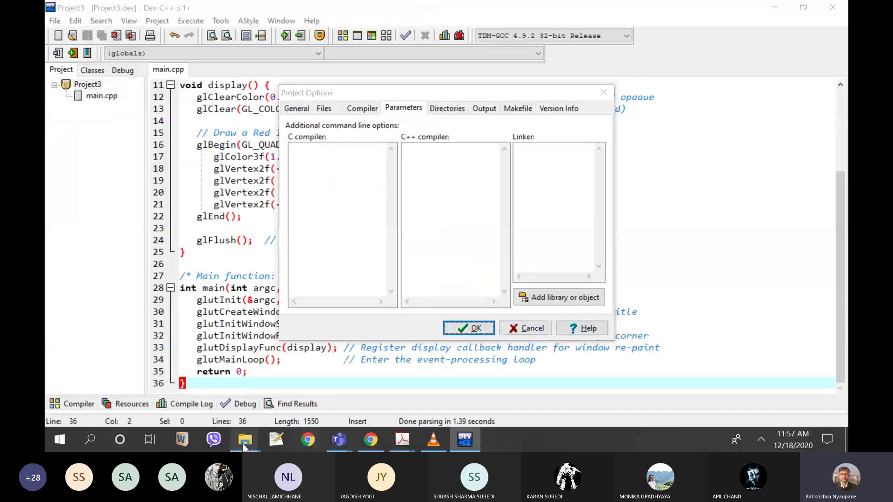
{"action": "left_click", "coordinate": [200, 386]}
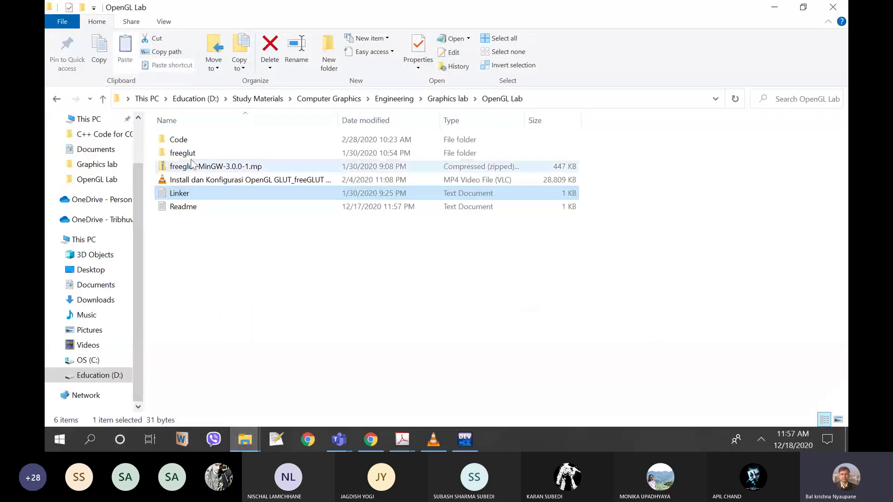
{"action": "double_click", "coordinate": [179, 193]}
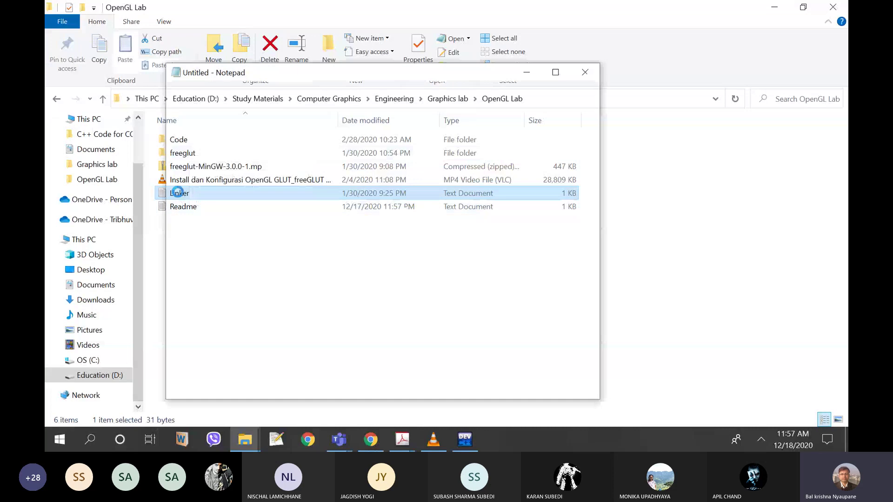
{"action": "left_click_drag", "start_coordinate": [170, 99], "coordinate": [212, 120]}
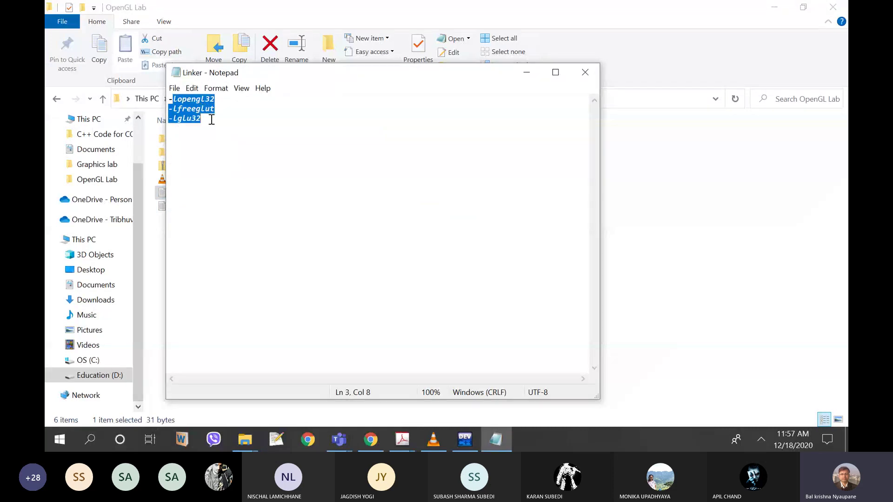
{"action": "left_click_drag", "start_coordinate": [170, 99], "coordinate": [211, 121]}
Step: Back in Dev-C++, add the linker flags -lopengl32, -lfreeglut and -lglu32 to Project3's options and apply them
{"action": "left_click", "coordinate": [465, 439]}
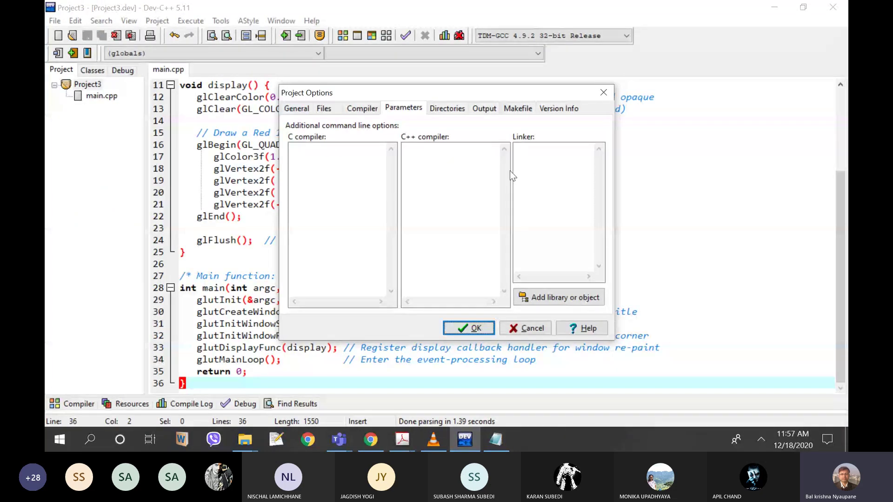
{"action": "left_click", "coordinate": [516, 172]}
{"action": "key", "text": "ctrl+v"}
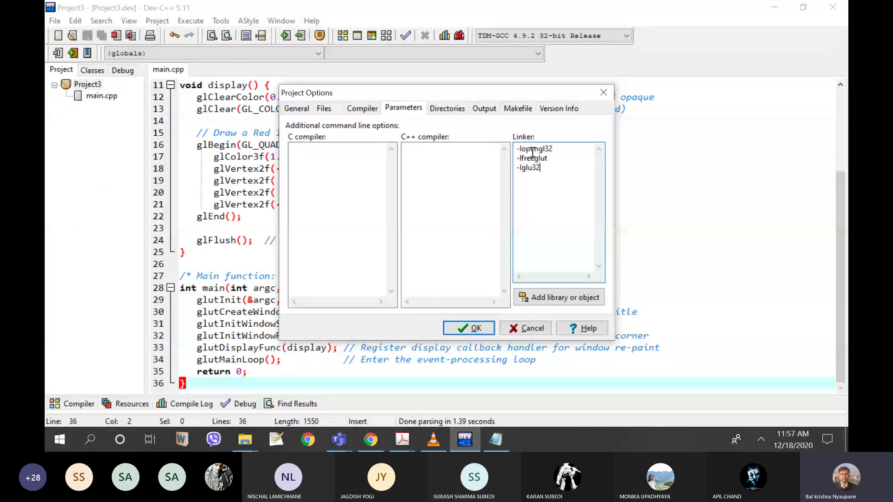
{"action": "left_click", "coordinate": [475, 327]}
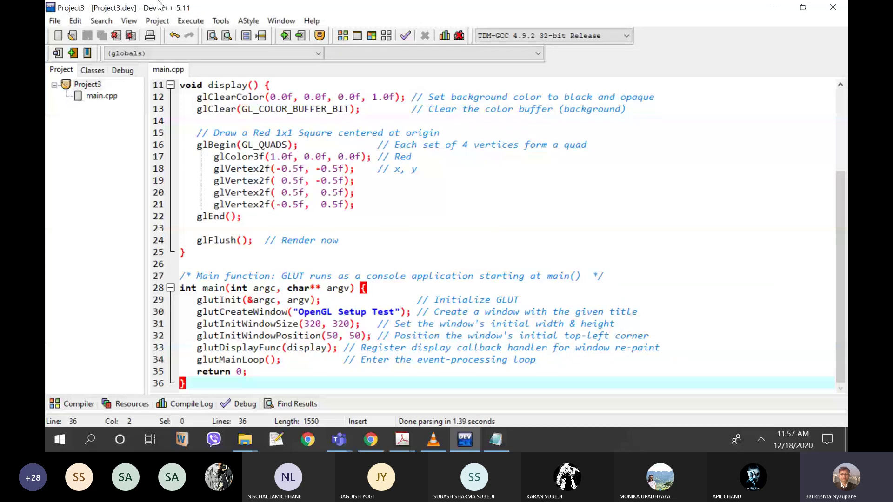
Step: Run Project3, and close its console window and the compile log
{"action": "left_click", "coordinate": [190, 20]}
{"action": "left_click", "coordinate": [209, 34]}
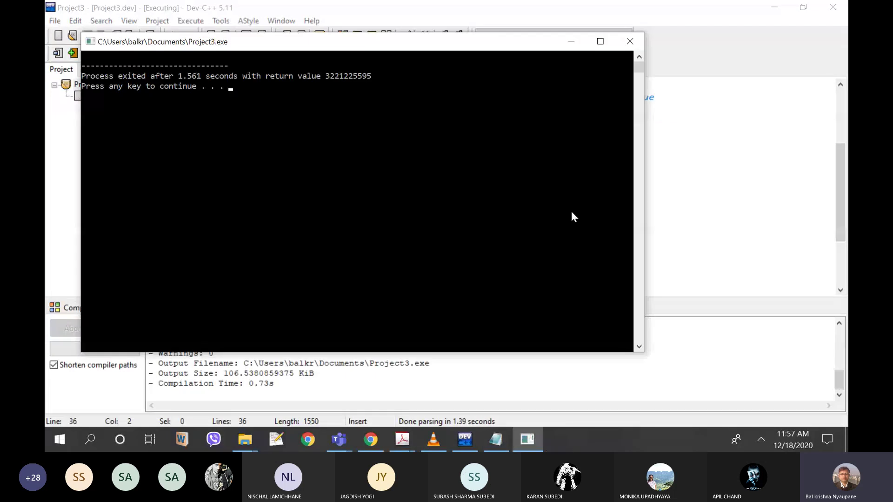
{"action": "left_click", "coordinate": [630, 42]}
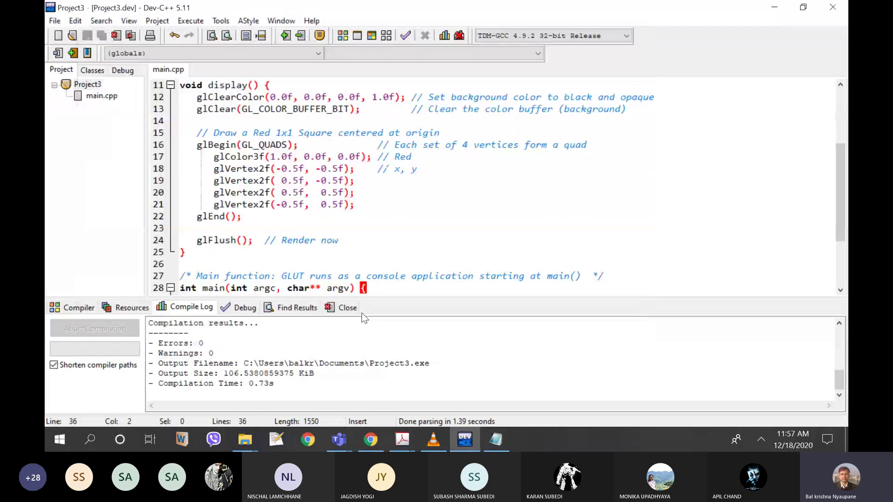
{"action": "left_click", "coordinate": [359, 311]}
Step: Review the code in main.cpp and recompile Project3
{"action": "scroll", "coordinate": [351, 305], "scroll_direction": "up", "scroll_amount": 4}
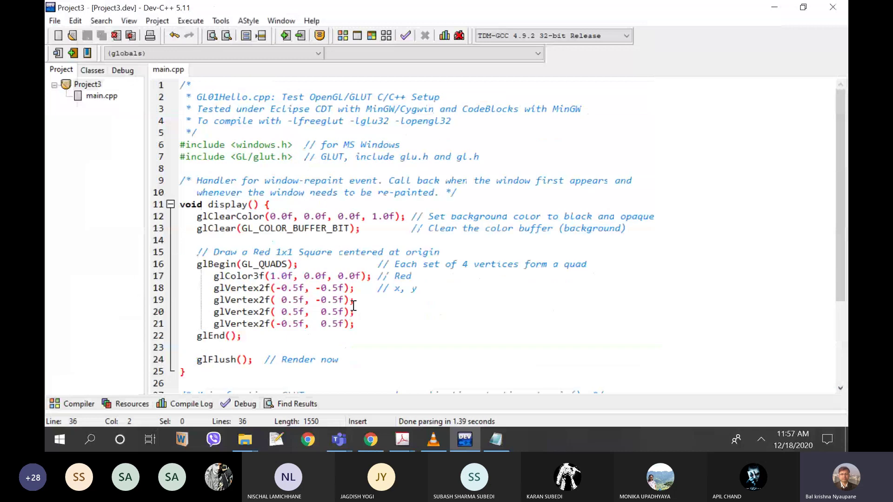
{"action": "scroll", "coordinate": [354, 305], "scroll_direction": "down", "scroll_amount": 4}
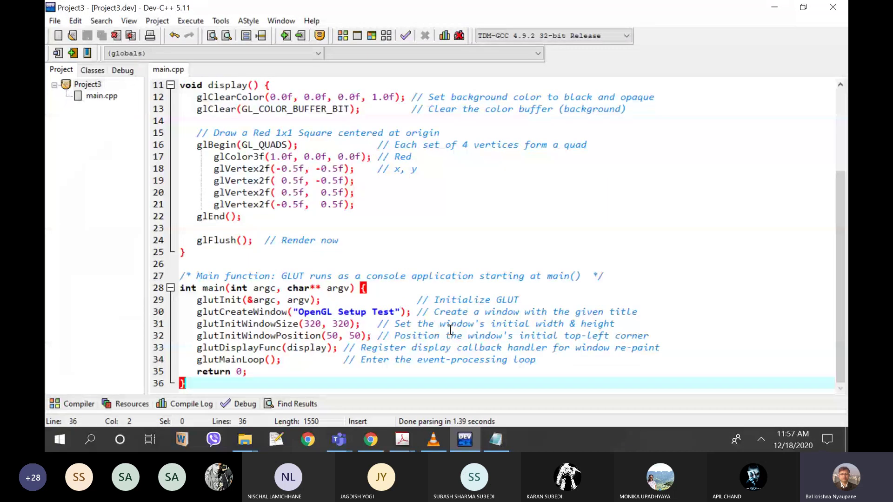
{"action": "scroll", "coordinate": [451, 330], "scroll_direction": "up", "scroll_amount": 4}
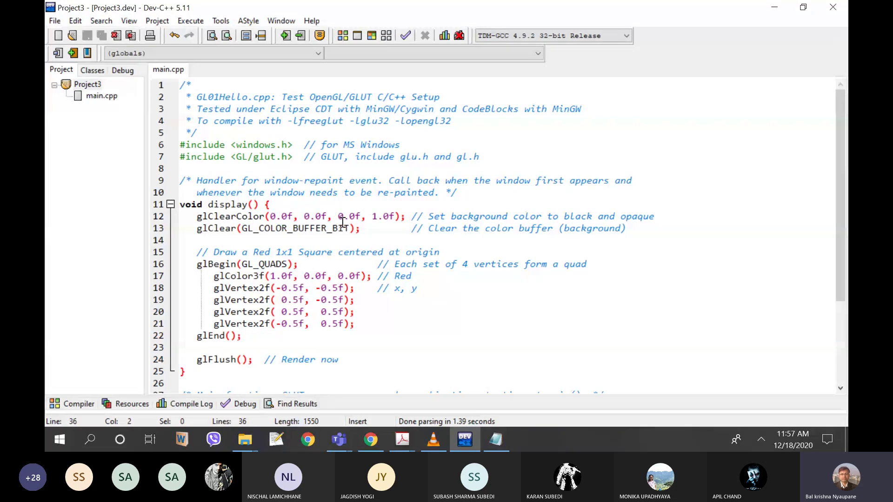
{"action": "scroll", "coordinate": [261, 133], "scroll_direction": "down", "scroll_amount": 4}
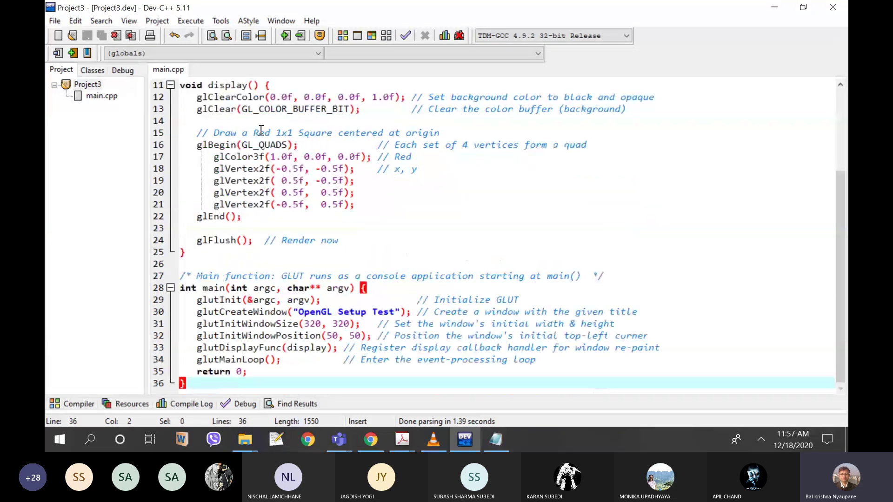
{"action": "left_click", "coordinate": [189, 22]}
{"action": "left_click", "coordinate": [217, 33]}
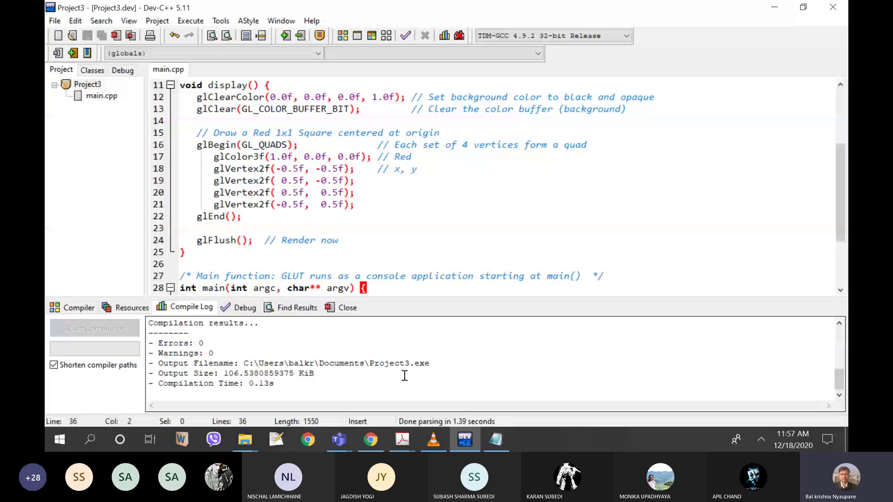
Step: Close the Project3 project
{"action": "right_click", "coordinate": [84, 84]}
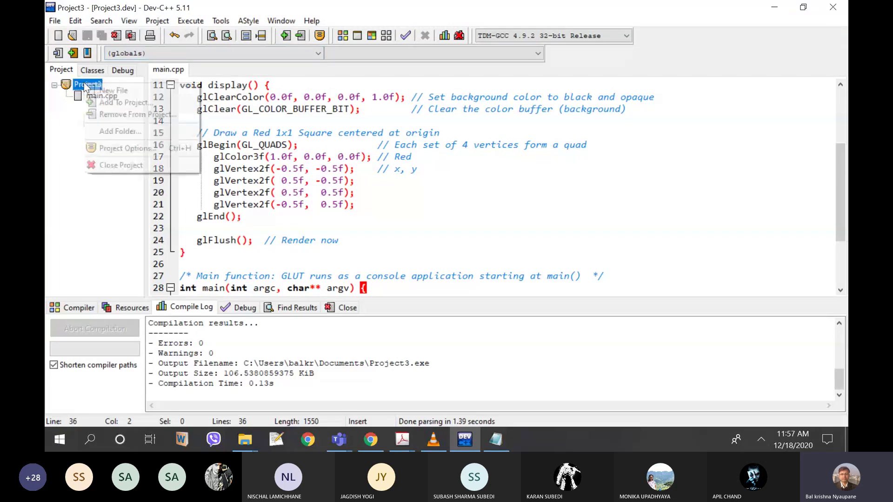
{"action": "left_click", "coordinate": [122, 166]}
{"action": "left_click", "coordinate": [413, 251]}
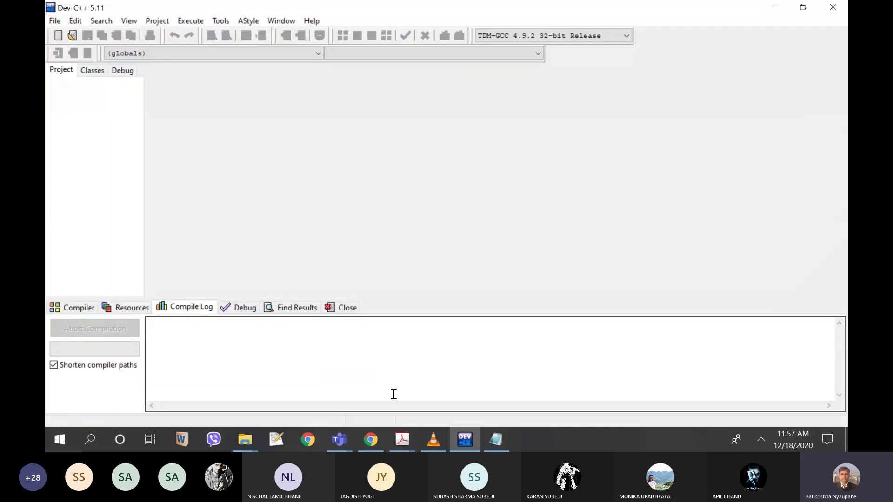
Step: Delete all Project2, Project3, main and Makefile files from the Documents folder in File Explorer, and return to Dev-C++, choosing to keep main.cpp
{"action": "mouse_move", "coordinate": [248, 437]}
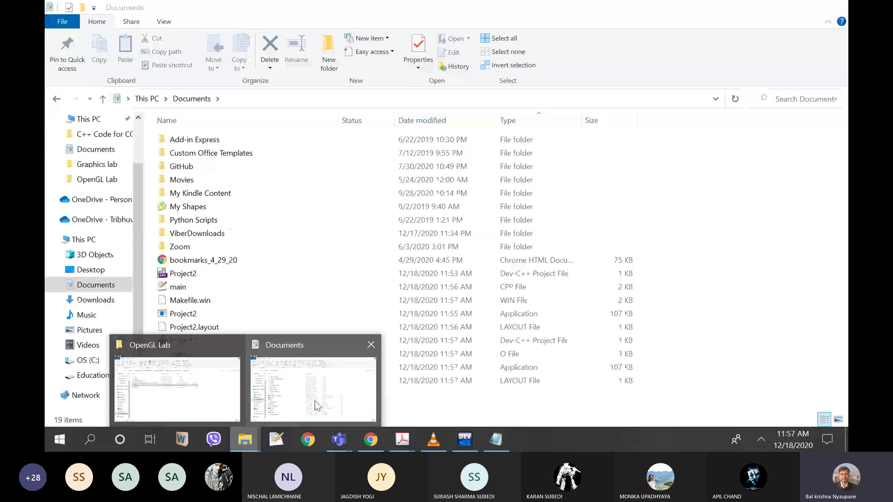
{"action": "left_click", "coordinate": [314, 401]}
{"action": "left_click_drag", "start_coordinate": [208, 405], "coordinate": [172, 279]}
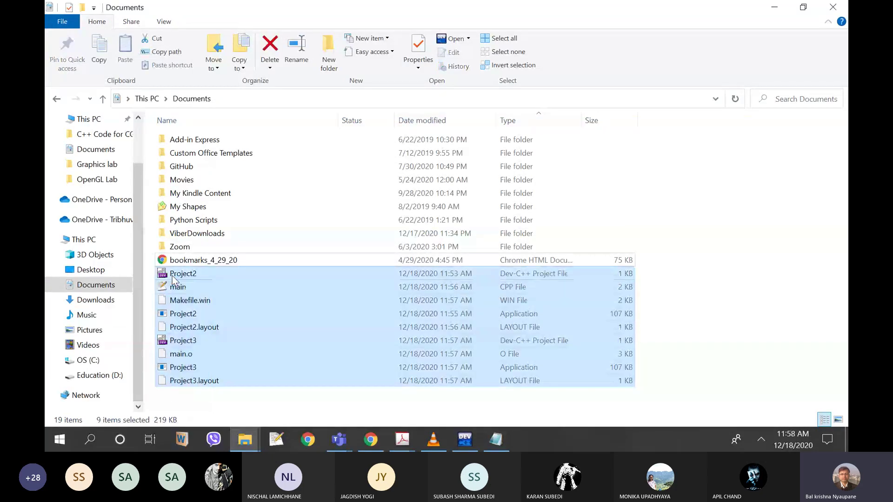
{"action": "key", "text": "Delete"}
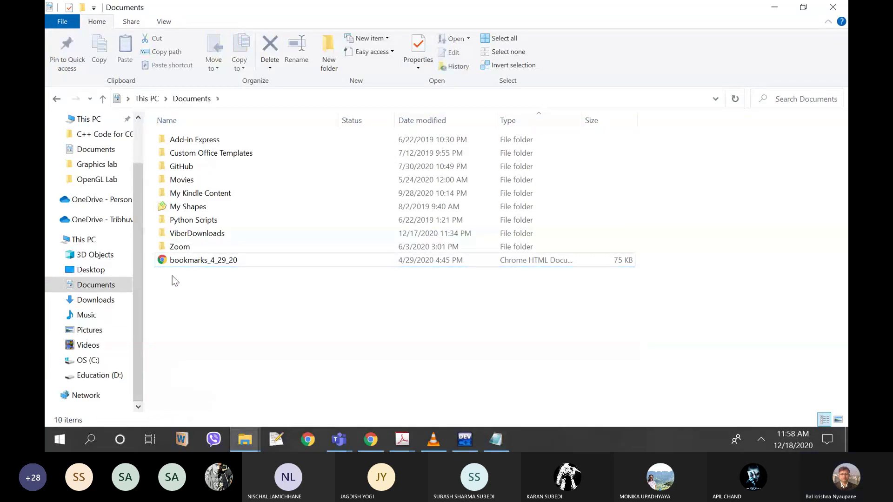
{"action": "left_click", "coordinate": [464, 439]}
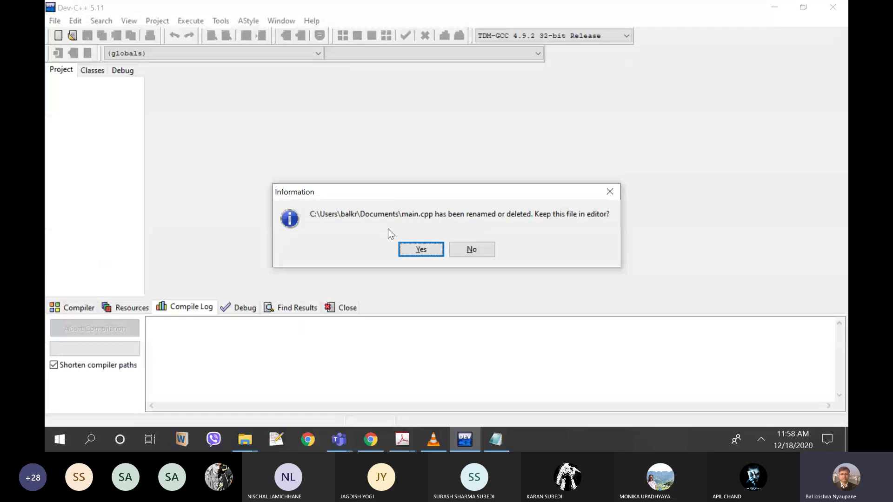
{"action": "left_click", "coordinate": [408, 245]}
Step: Create a C++ Console Application project named Project4, save it as opengl in Documents, and expand it in the project tree
{"action": "left_click", "coordinate": [55, 21]}
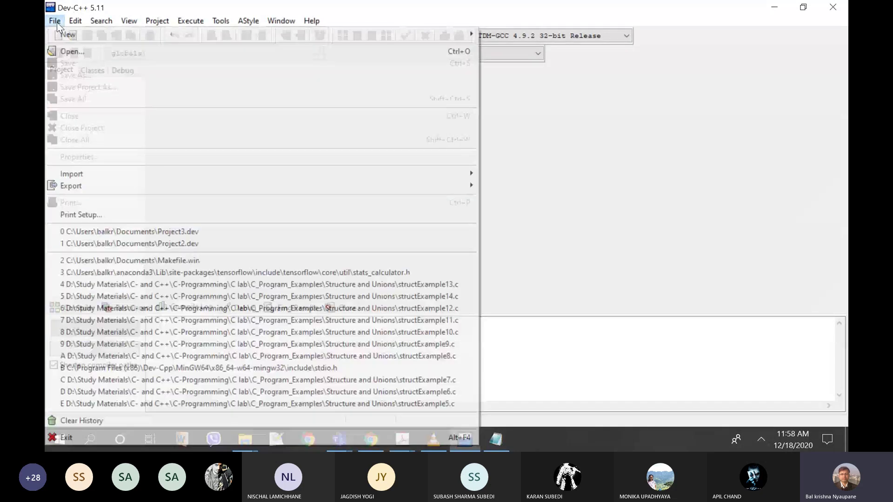
{"action": "mouse_move", "coordinate": [65, 34]}
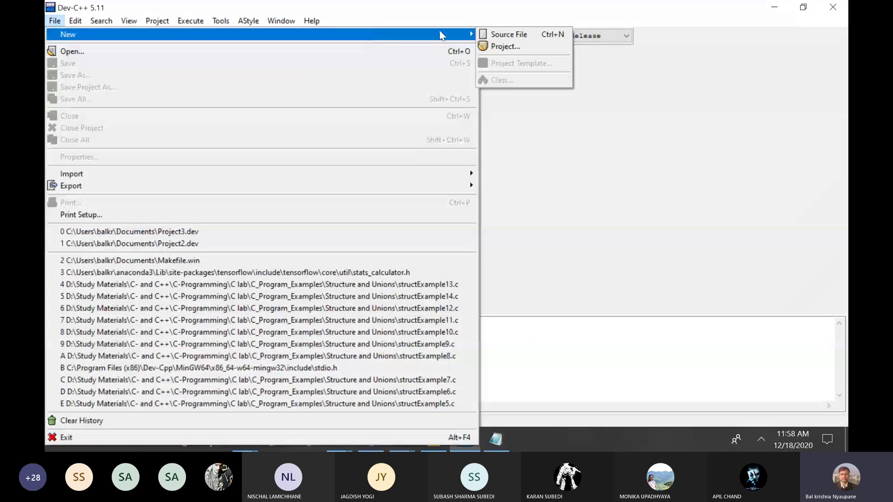
{"action": "left_click", "coordinate": [497, 47]}
{"action": "left_click", "coordinate": [351, 161]}
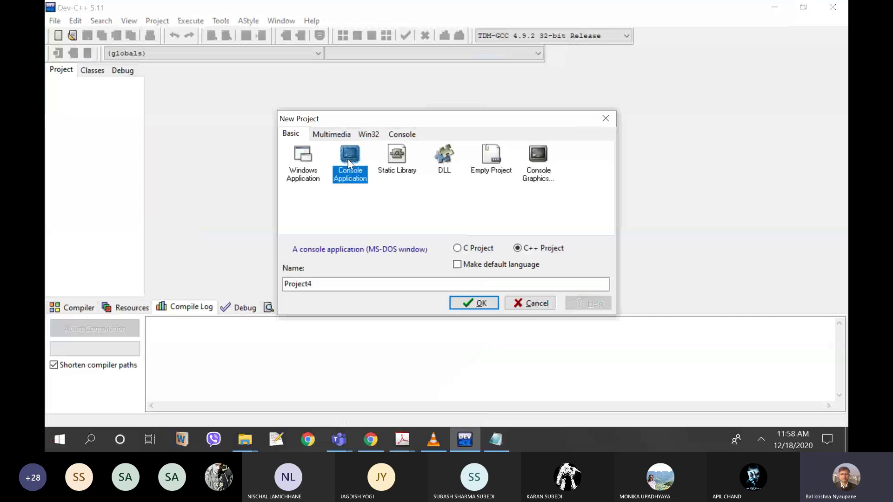
{"action": "left_click", "coordinate": [476, 303]}
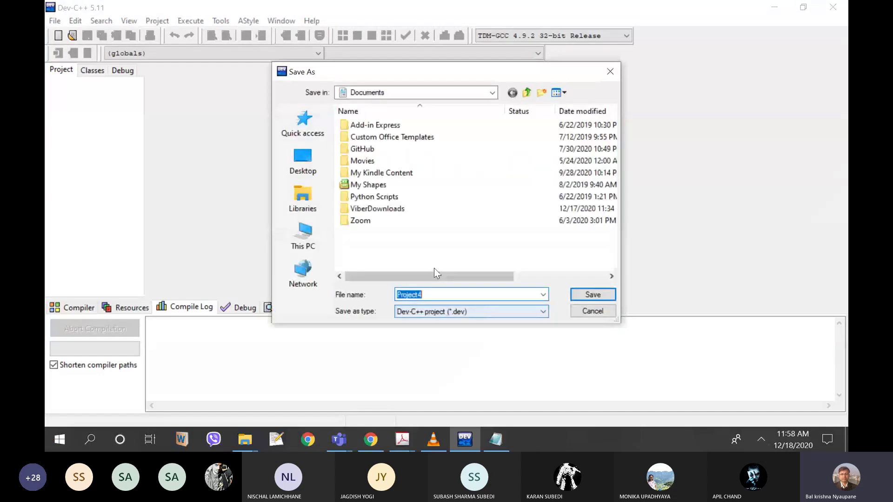
{"action": "key", "text": "BackSpace"}
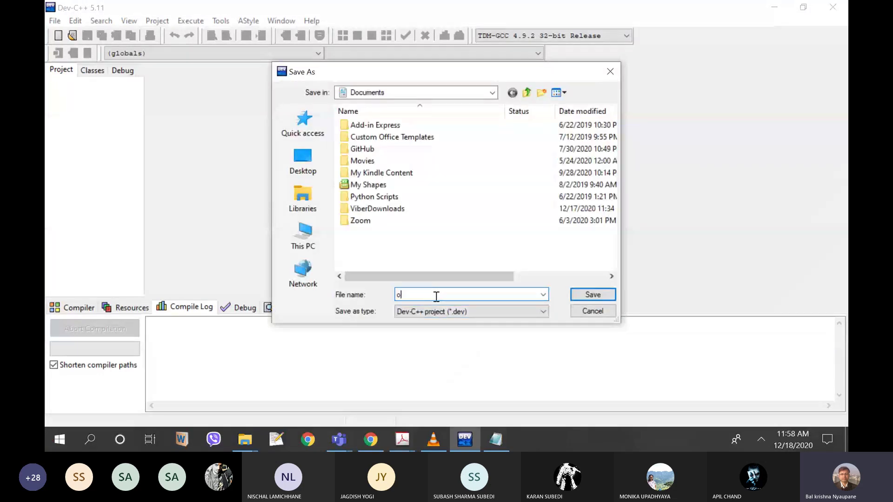
{"action": "type", "text": "opengl"}
{"action": "key", "text": "Return"}
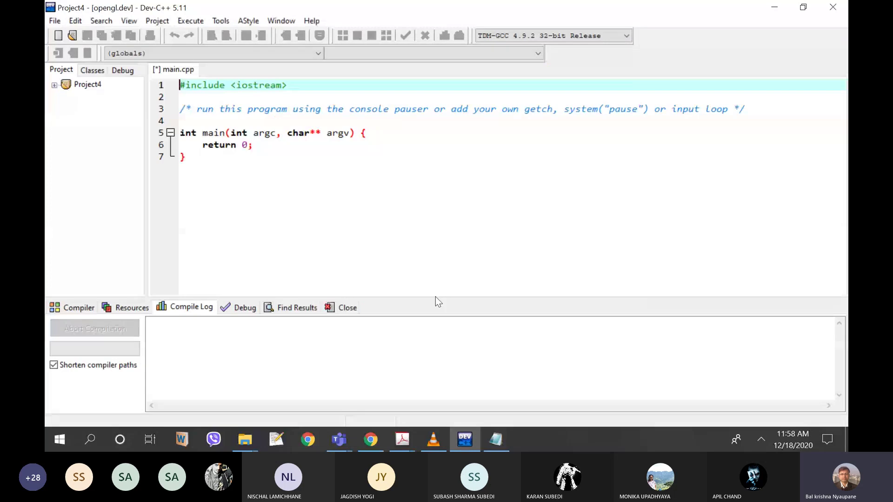
{"action": "left_click", "coordinate": [55, 86]}
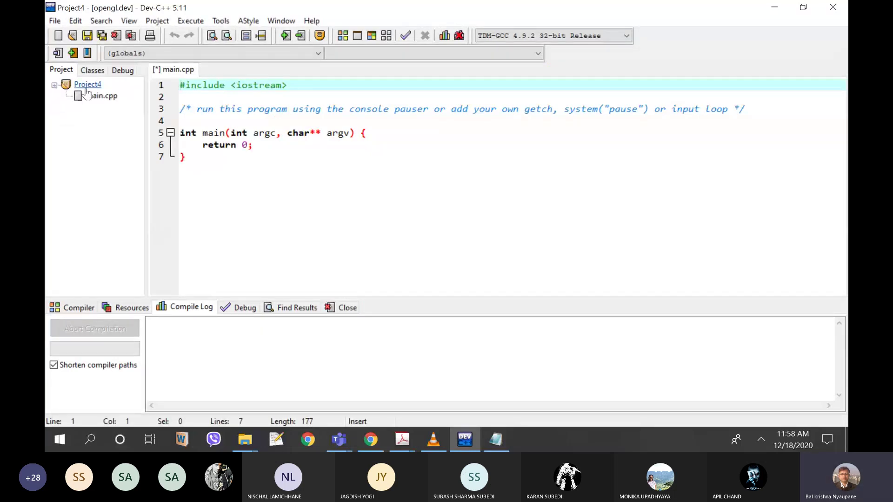
Step: Switch to Chrome and copy the selected OpenGL setup test code from the introduction page
{"action": "left_click", "coordinate": [379, 440]}
{"action": "right_click", "coordinate": [180, 176]}
{"action": "left_click", "coordinate": [203, 181]}
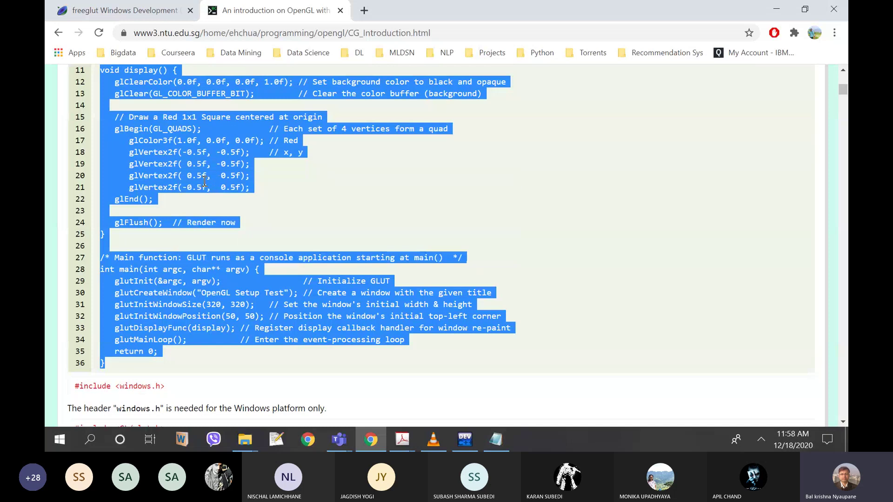
Step: Replace the default code of main.cpp in Dev-C++ with the copied OpenGL code and save the file as main in Documents
{"action": "key", "text": "alt+Tab"}
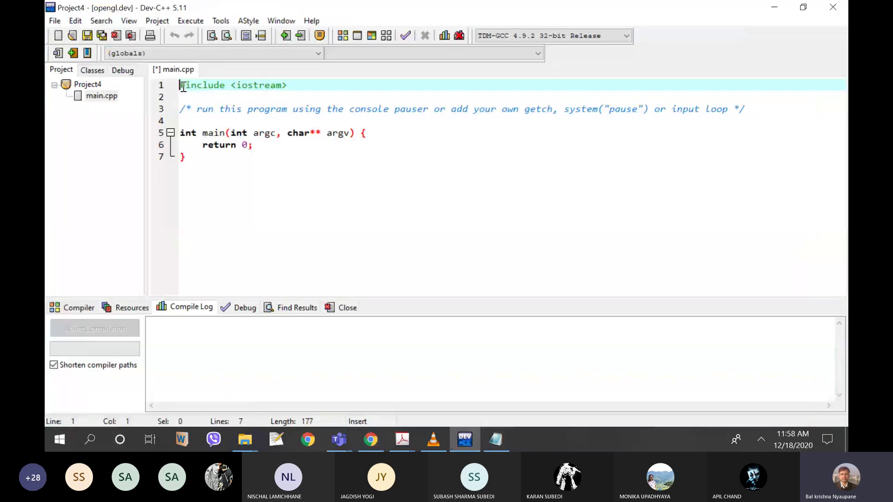
{"action": "left_click_drag", "start_coordinate": [180, 86], "coordinate": [205, 168]}
{"action": "key", "text": "BackSpace"}
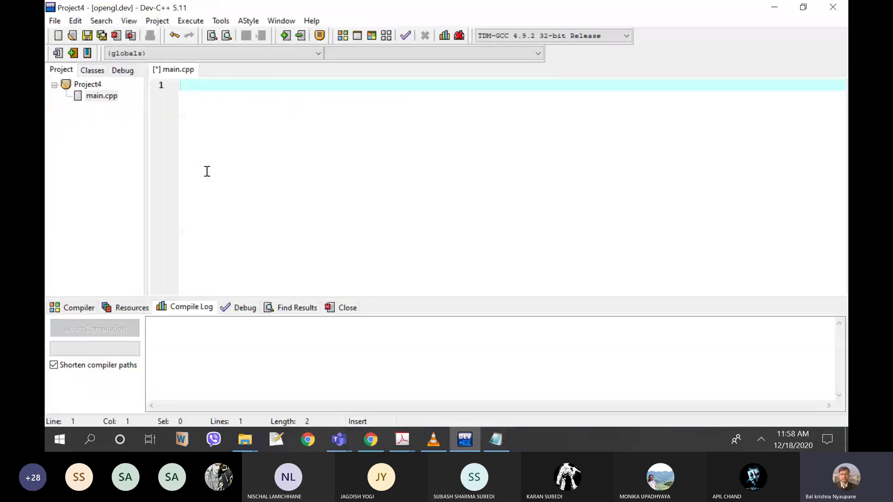
{"action": "key", "text": "ctrl+v"}
{"action": "key", "text": "ctrl+s"}
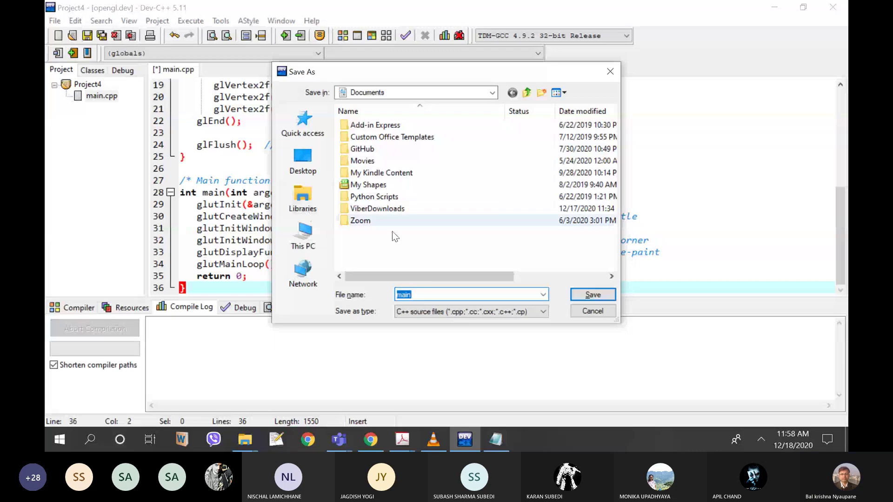
{"action": "left_click", "coordinate": [595, 297]}
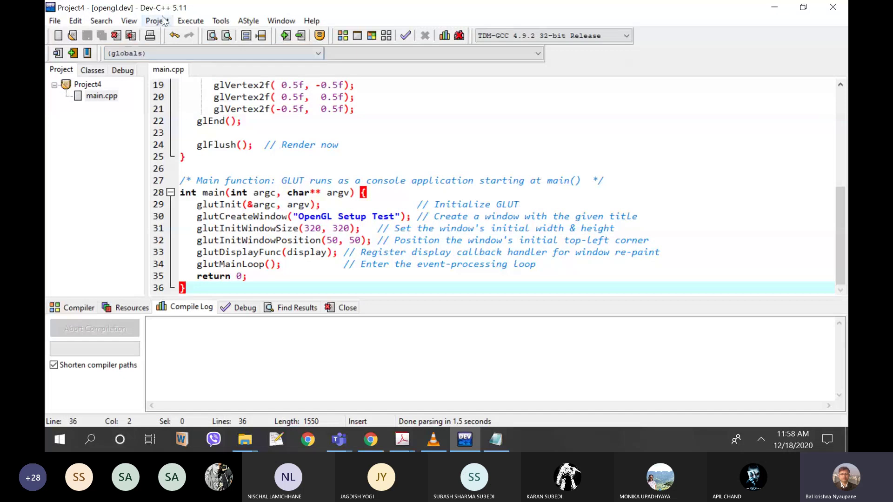
Step: Copy the linker flags -lopengl32, -lfreeglut and -lglu32 from the Linker file in Notepad and close it
{"action": "left_click", "coordinate": [503, 442]}
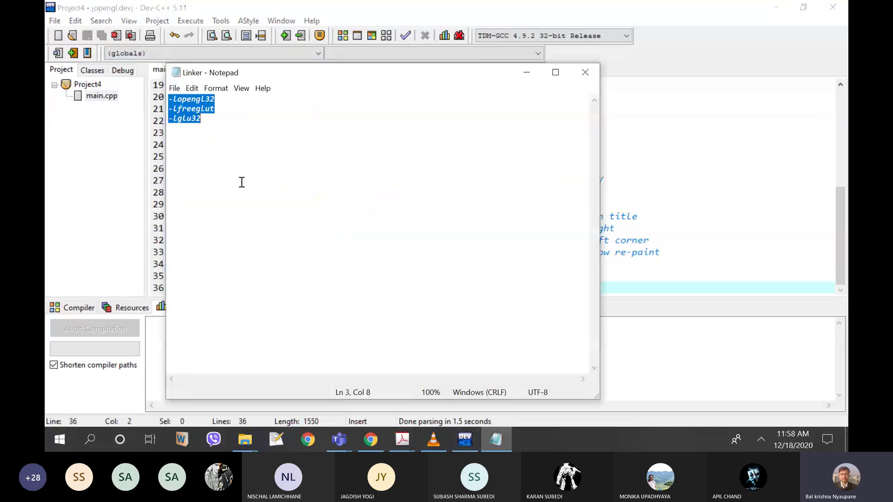
{"action": "right_click", "coordinate": [202, 112]}
{"action": "left_click", "coordinate": [108, 145]}
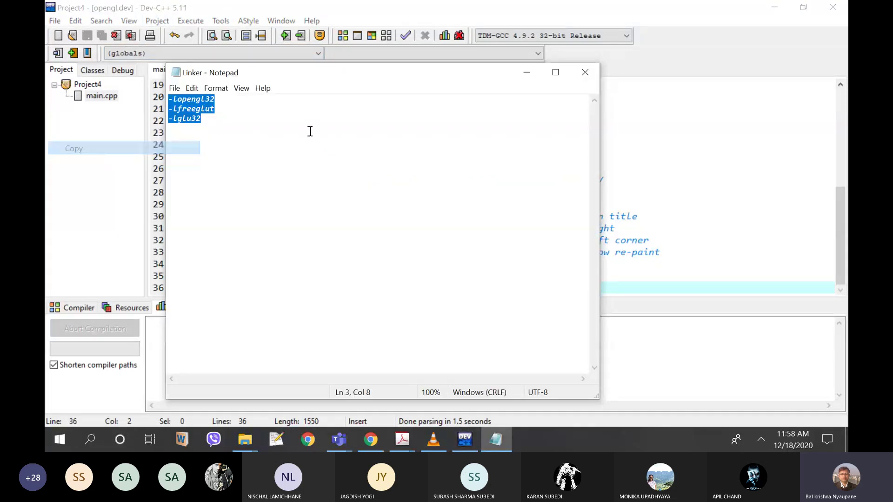
{"action": "left_click", "coordinate": [585, 72]}
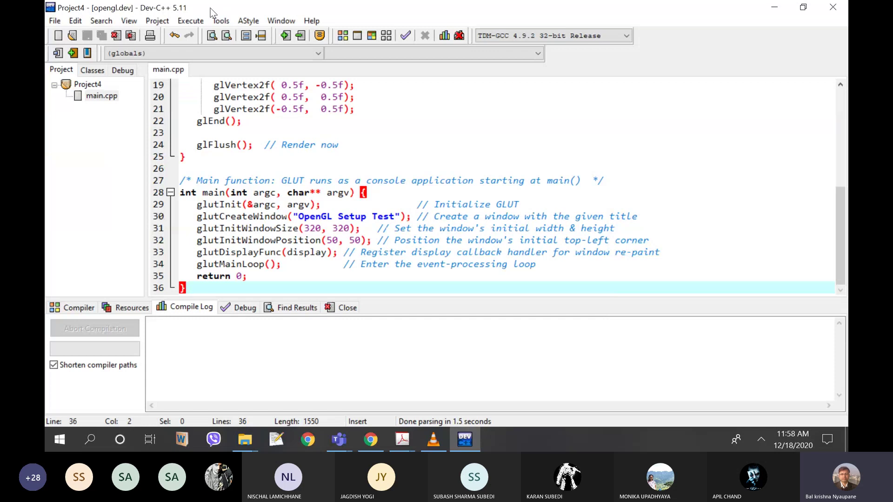
Step: Add the copied flags -lopengl32, -lfreeglut and -lglu32 to the project's linker parameters and apply the project options
{"action": "left_click", "coordinate": [157, 20]}
{"action": "left_click", "coordinate": [183, 72]}
{"action": "left_click", "coordinate": [403, 108]}
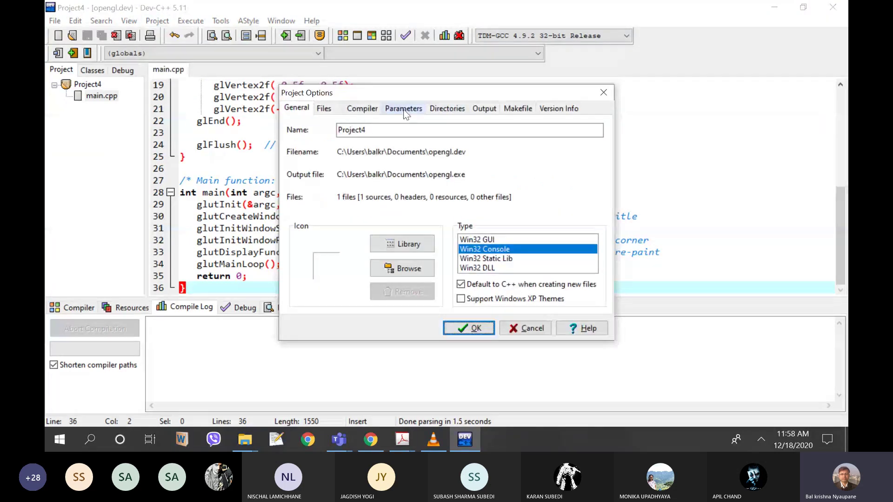
{"action": "left_click", "coordinate": [518, 152]}
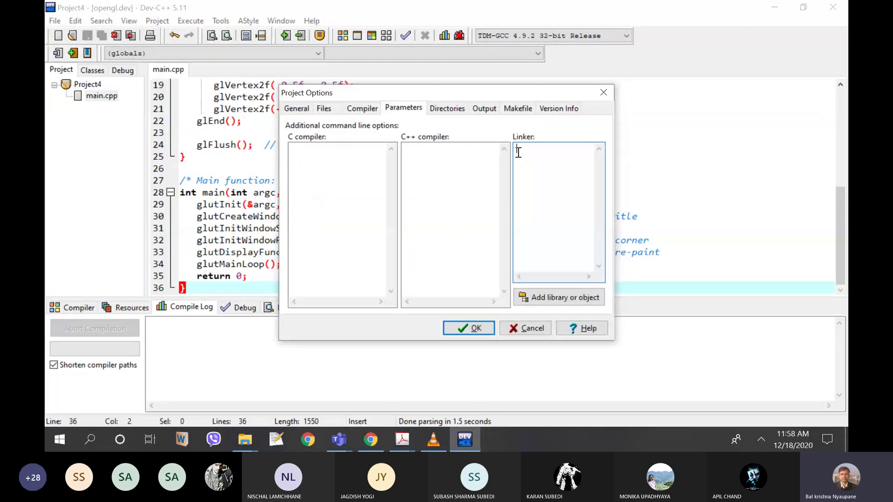
{"action": "key", "text": "ctrl+v"}
{"action": "left_click", "coordinate": [474, 328]}
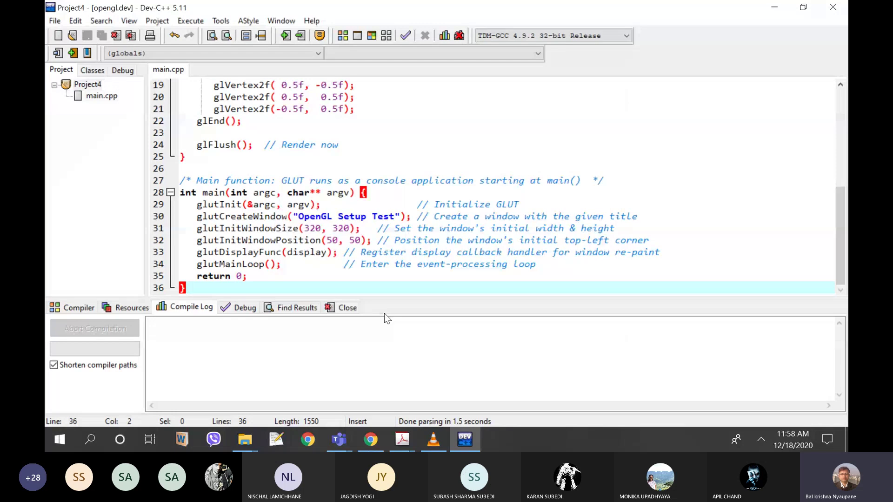
Step: Close the empty compile log and run the opengl project
{"action": "left_click", "coordinate": [342, 308]}
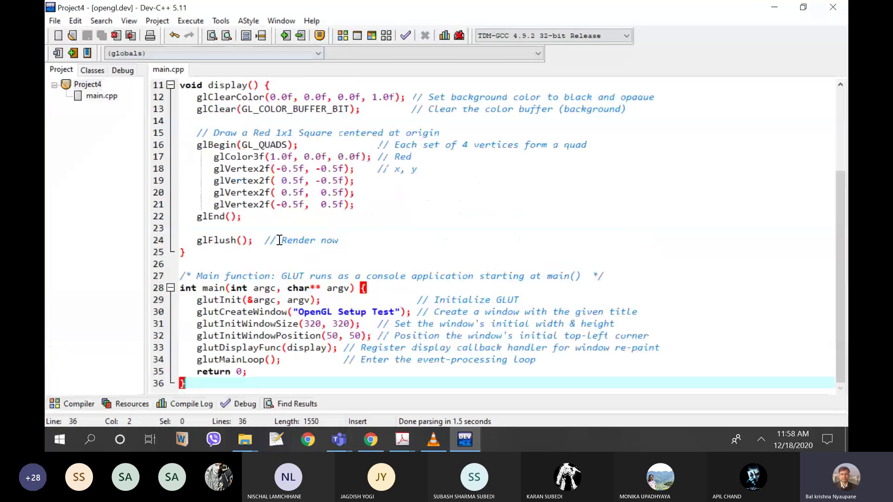
{"action": "scroll", "coordinate": [298, 227], "scroll_direction": "up", "scroll_amount": 4}
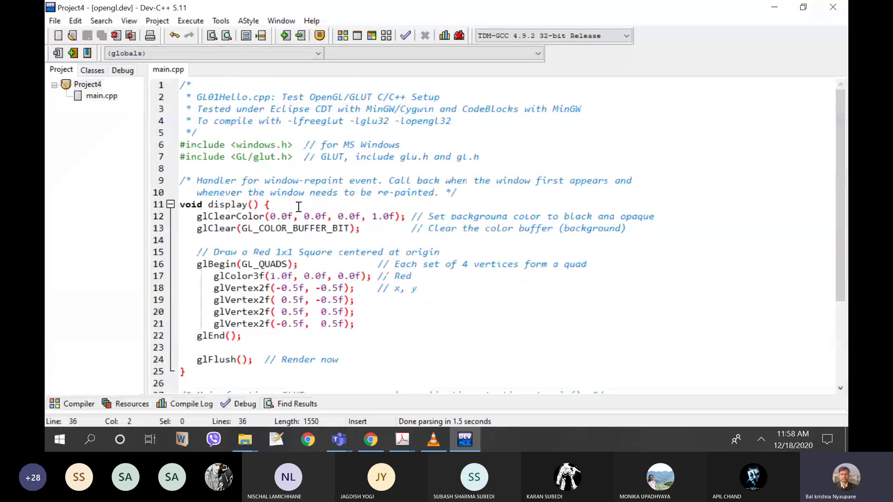
{"action": "left_click", "coordinate": [190, 21]}
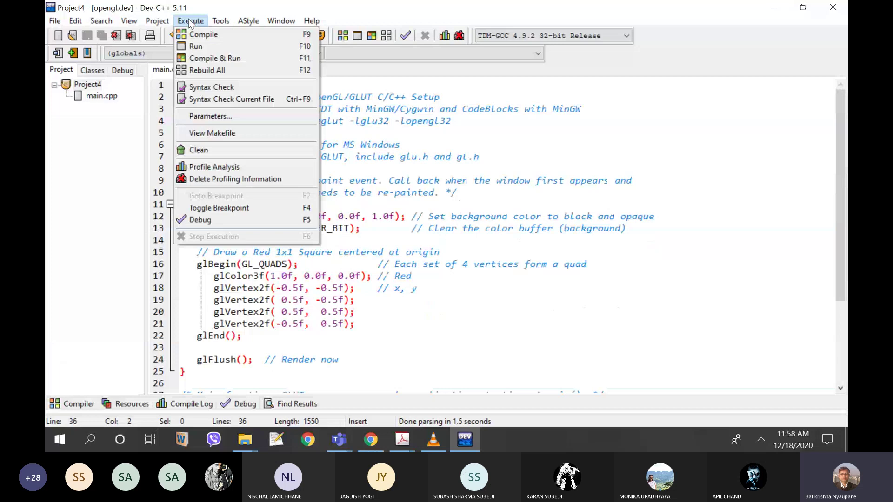
{"action": "left_click", "coordinate": [207, 46]}
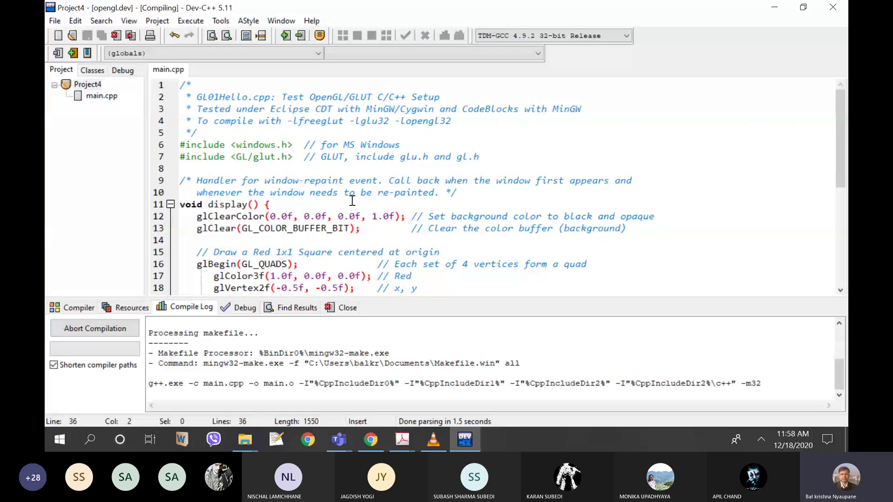
Step: Run the compiled opengl project, dismiss the application error, and close the console window and compile log
{"action": "left_click", "coordinate": [191, 20]}
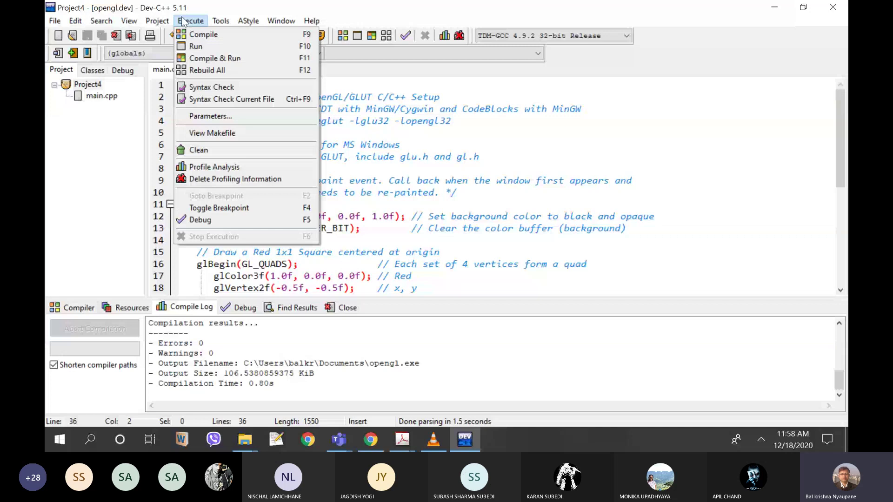
{"action": "left_click", "coordinate": [197, 46]}
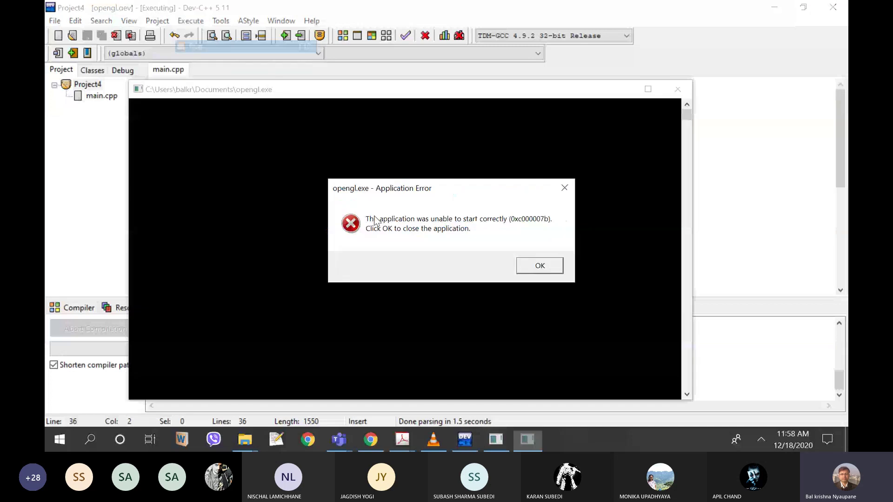
{"action": "left_click", "coordinate": [536, 267]}
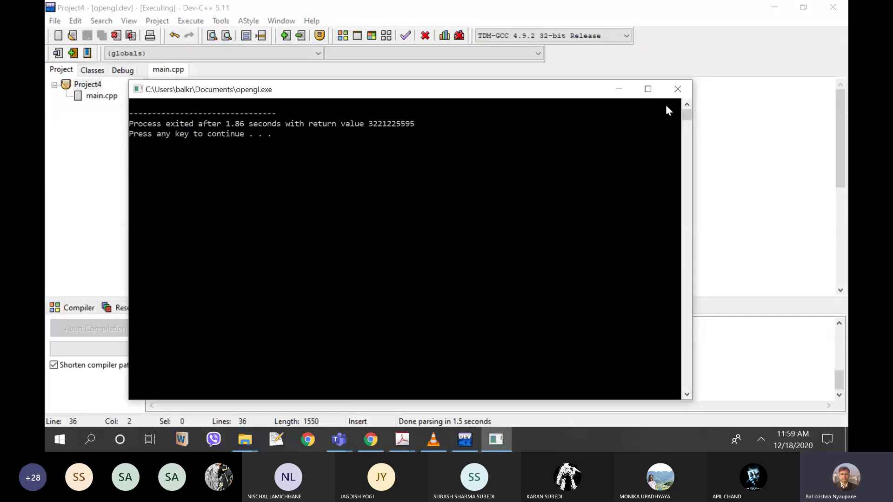
{"action": "left_click", "coordinate": [677, 90]}
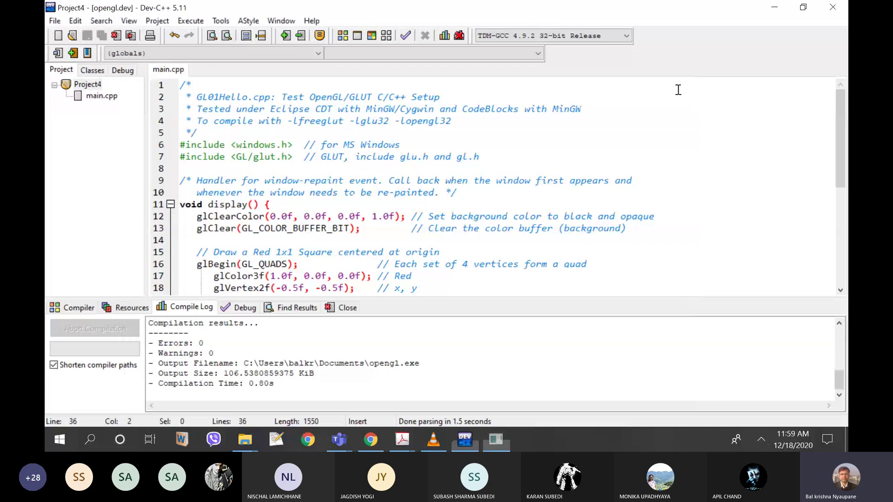
{"action": "left_click", "coordinate": [344, 307]}
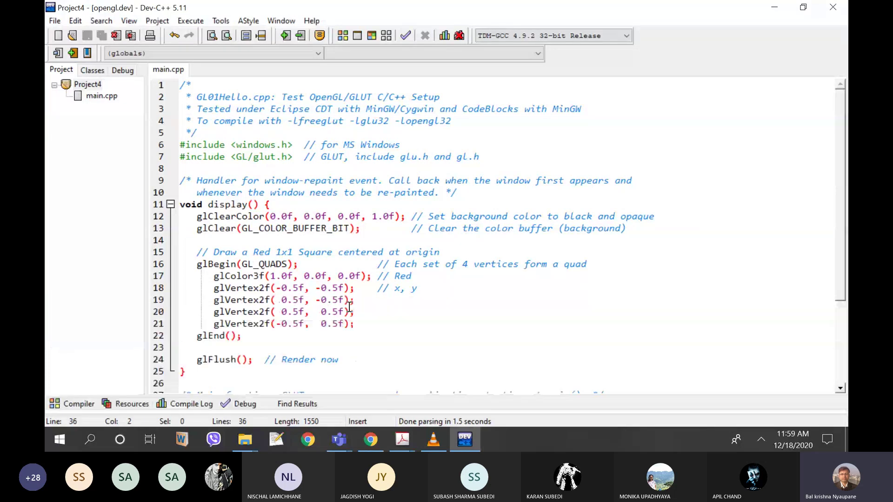
Step: Review the display and main functions of the OpenGL test code in main.cpp
{"action": "scroll", "coordinate": [365, 315], "scroll_direction": "down", "scroll_amount": 3}
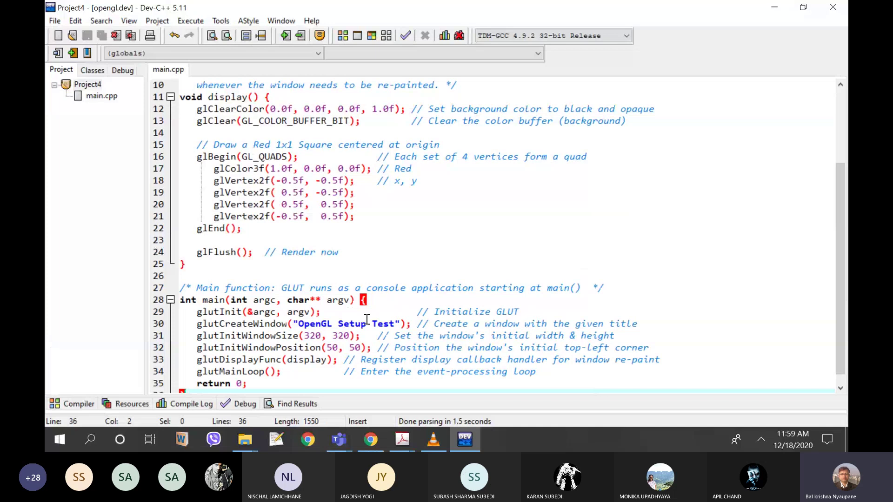
{"action": "scroll", "coordinate": [367, 320], "scroll_direction": "down", "scroll_amount": 1}
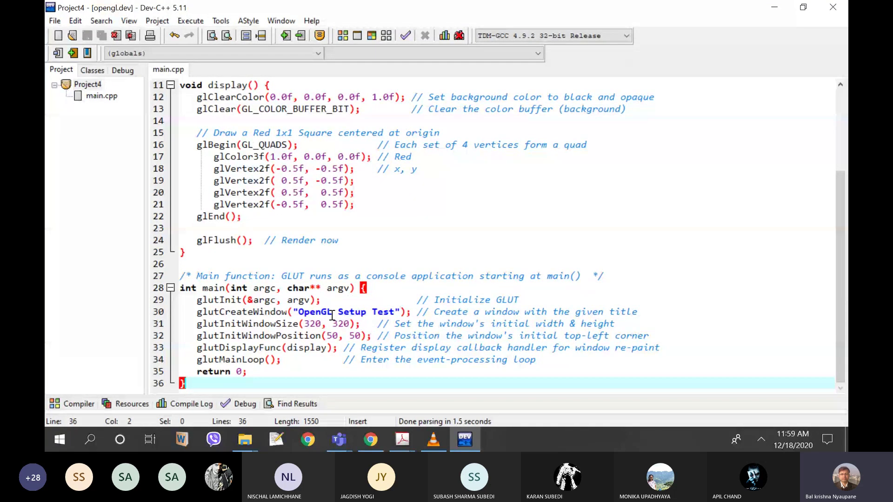
{"action": "scroll", "coordinate": [332, 316], "scroll_direction": "up", "scroll_amount": 4}
{"action": "left_click", "coordinate": [267, 205]}
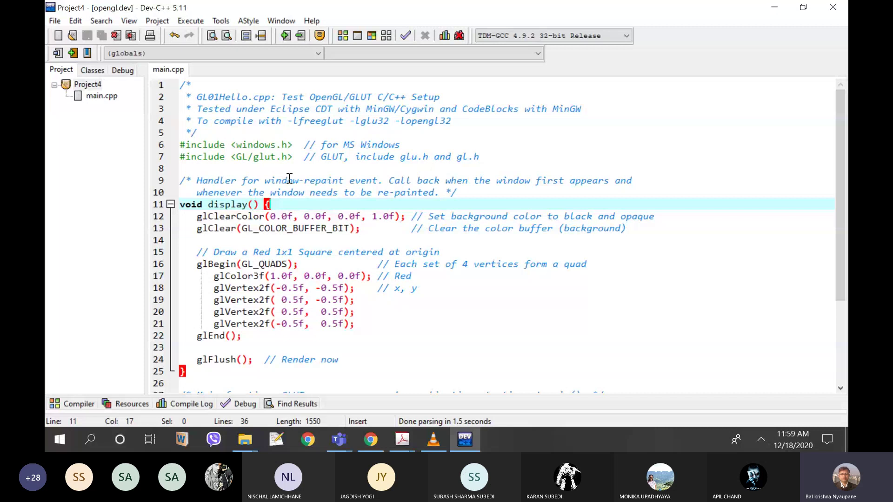
{"action": "scroll", "coordinate": [291, 178], "scroll_direction": "down", "scroll_amount": 4}
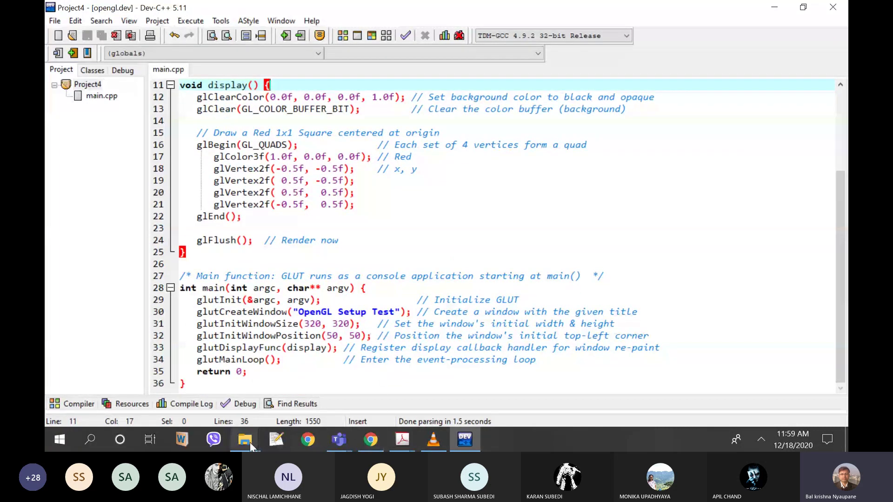
Step: Switch to VLC, play the freeglut setup video, skip through its linker options and code sections, and pause at the pasted main.cpp code
{"action": "left_click", "coordinate": [434, 440]}
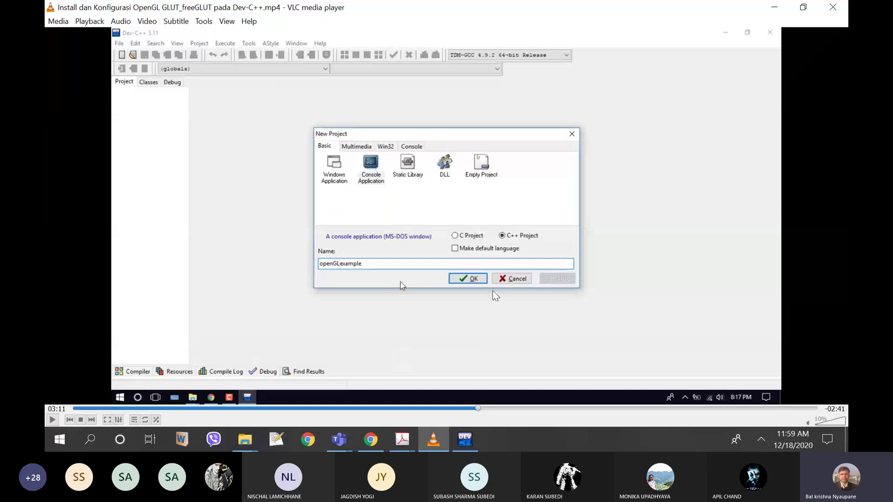
{"action": "left_click", "coordinate": [52, 420]}
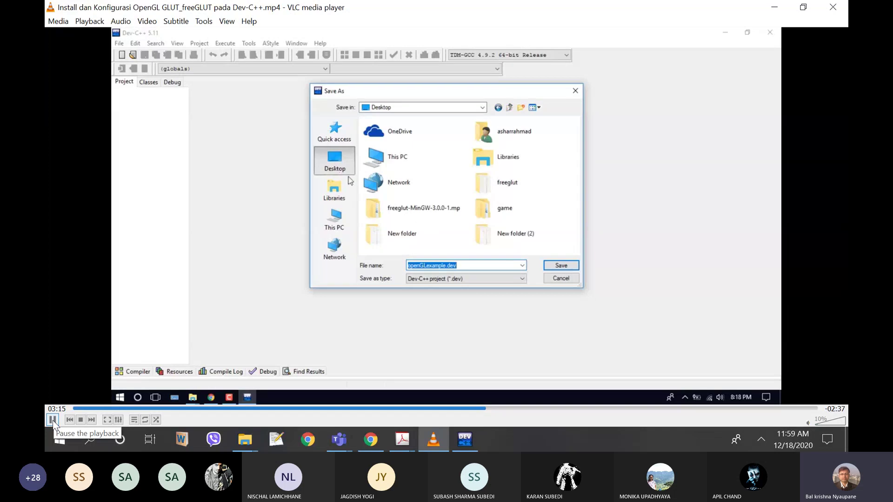
{"action": "mouse_move", "coordinate": [433, 439]}
{"action": "key", "text": "Right"}
{"action": "key", "text": "Right"}
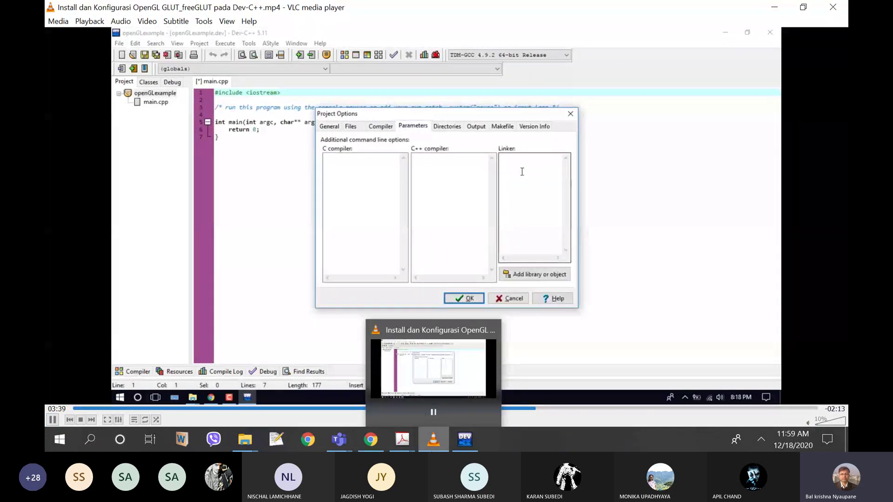
{"action": "key", "text": "Left"}
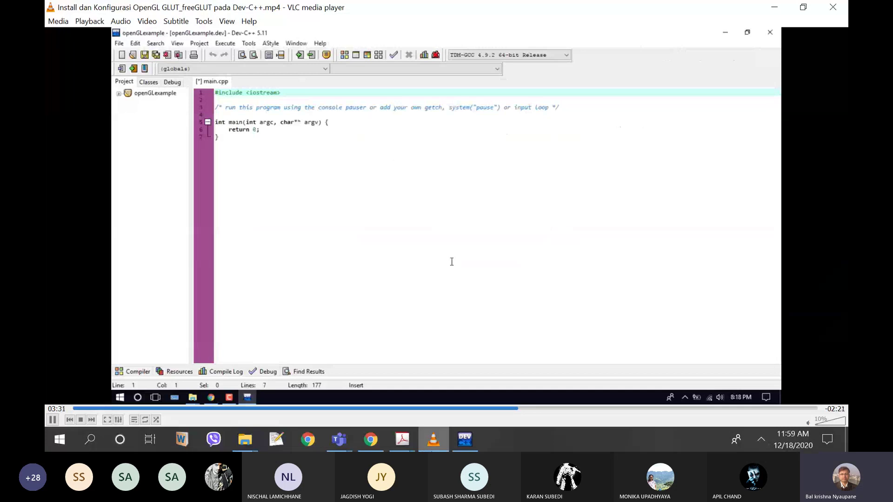
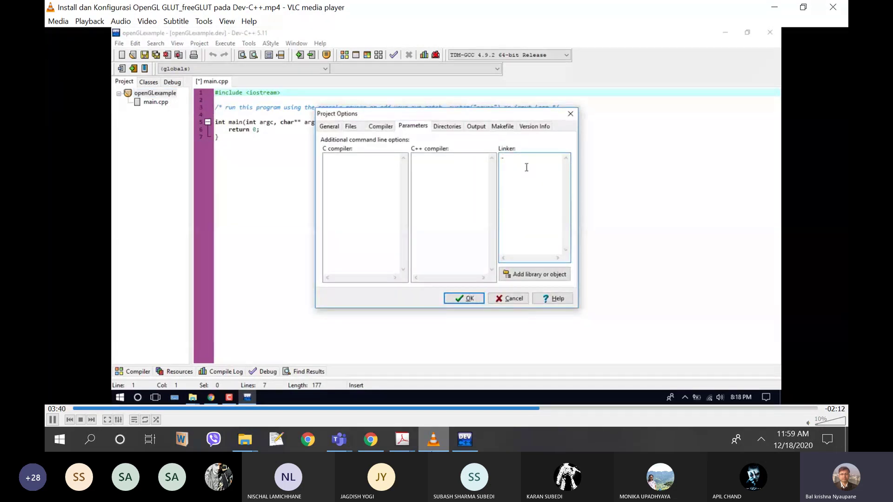
{"action": "key", "text": "Right"}
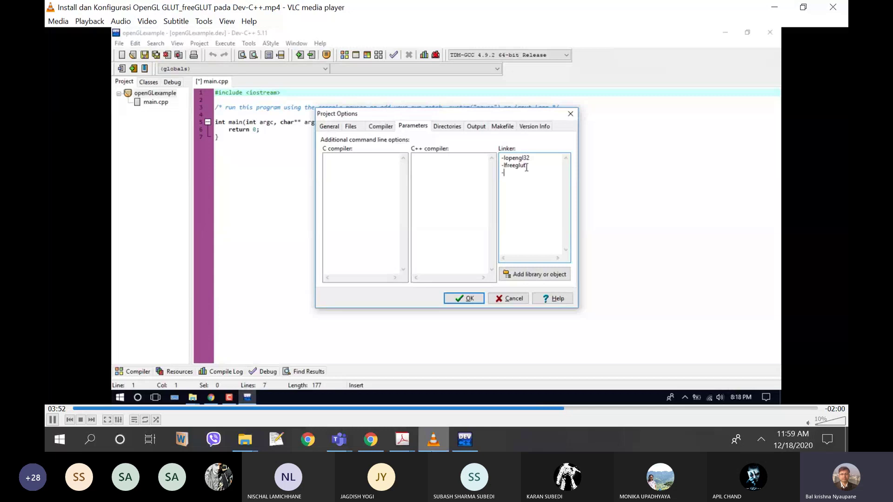
{"action": "key", "text": "Right"}
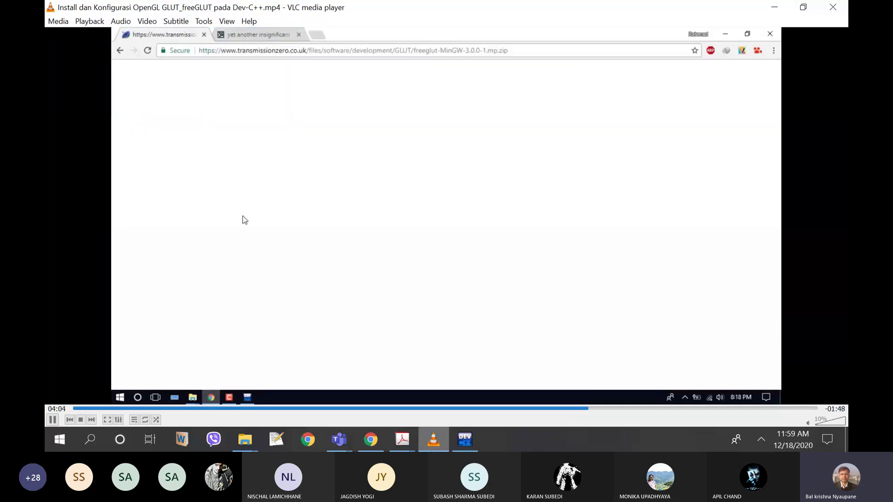
{"action": "key", "text": "Right"}
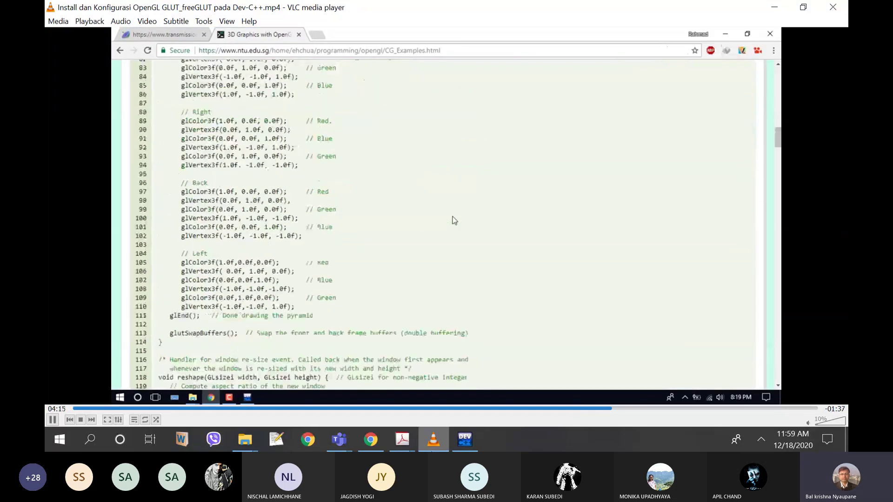
{"action": "key", "text": "Right"}
{"action": "key", "text": "Right"}
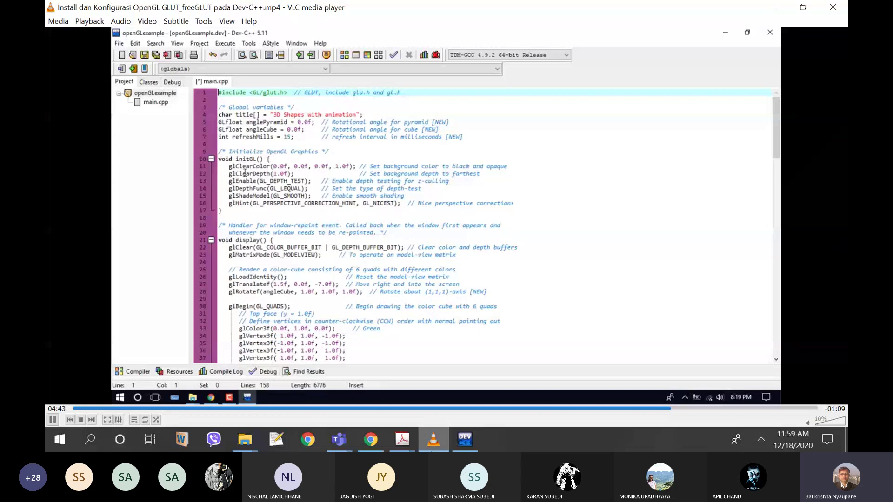
{"action": "key", "text": "space"}
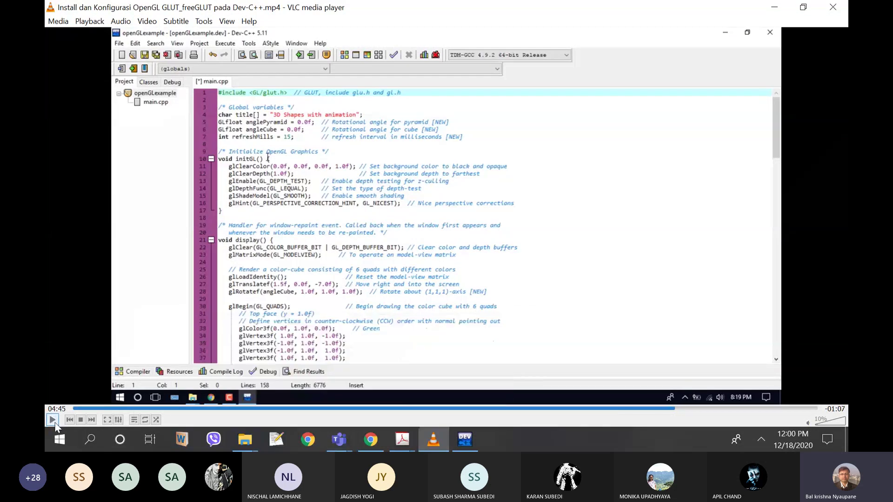
Step: Switch back to Dev-C++ and comment out the #include <windows.h> line in main.cpp with //
{"action": "left_click", "coordinate": [465, 439]}
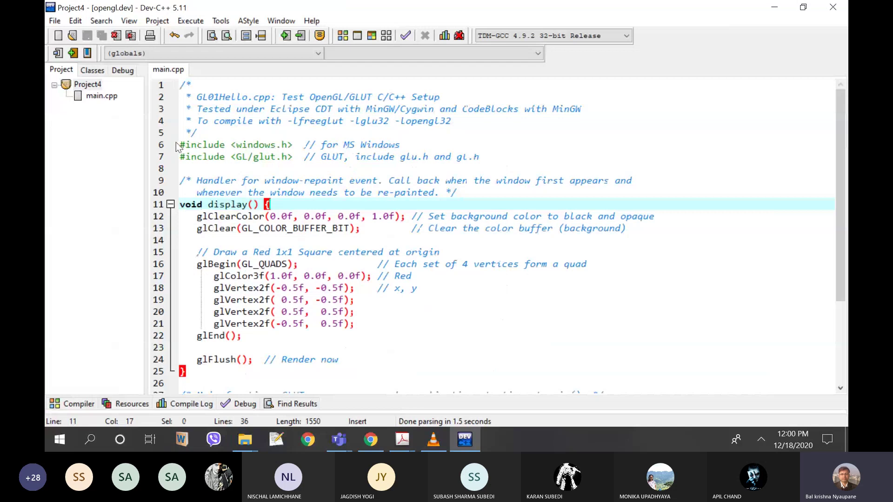
{"action": "left_click_drag", "start_coordinate": [400, 145], "coordinate": [175, 85]}
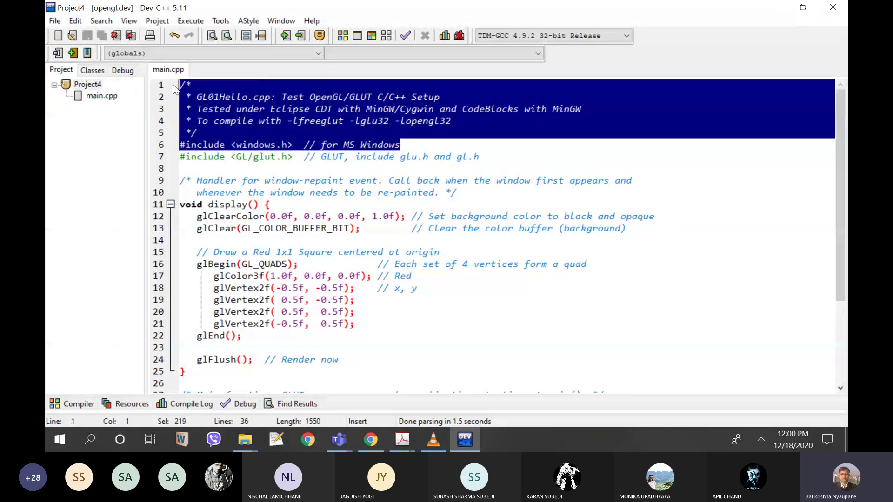
{"action": "left_click", "coordinate": [182, 143]}
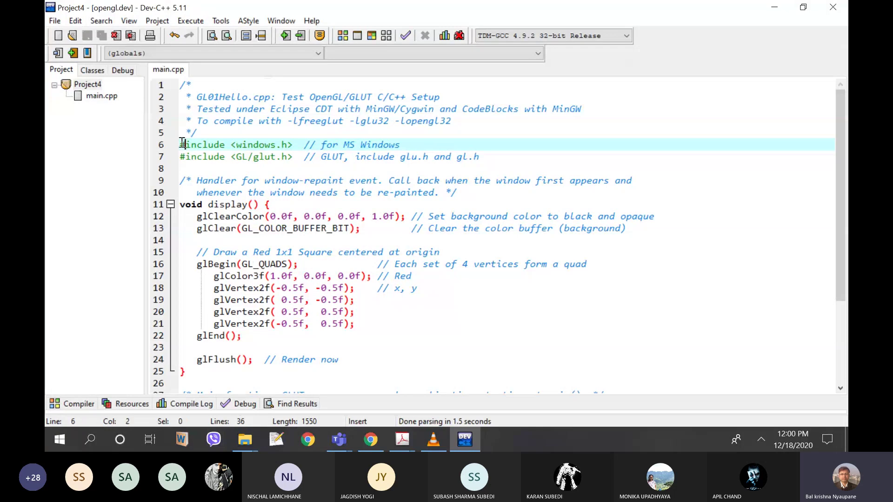
{"action": "left_click_drag", "start_coordinate": [183, 144], "coordinate": [407, 140]}
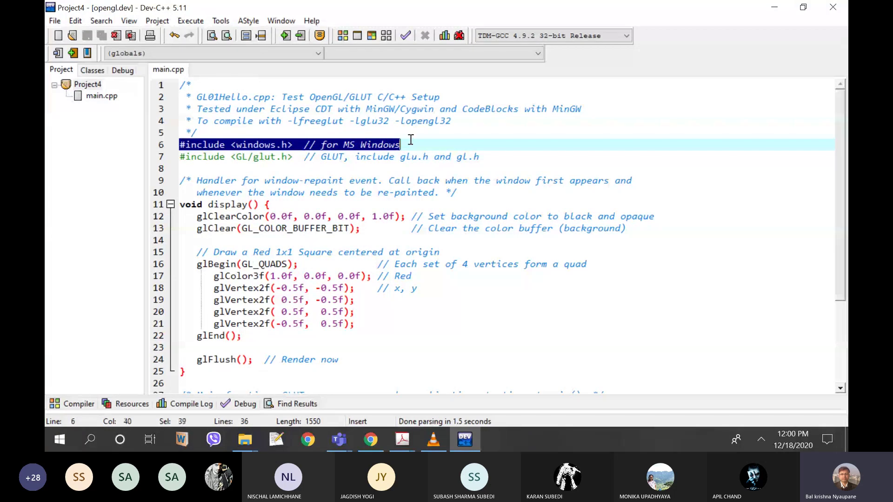
{"action": "left_click", "coordinate": [183, 144]}
{"action": "type", "text": "//"}
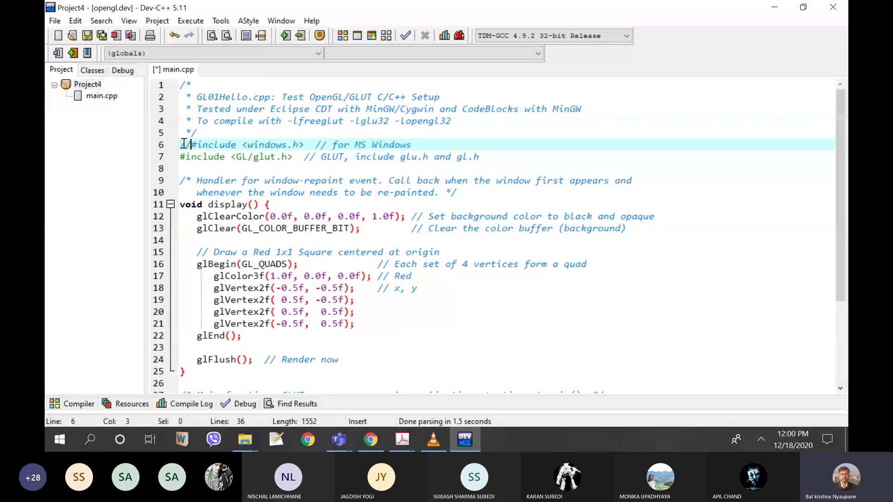
Step: Compile and run the edited project, dismiss the application error, and close the console window and compile log
{"action": "left_click", "coordinate": [191, 20]}
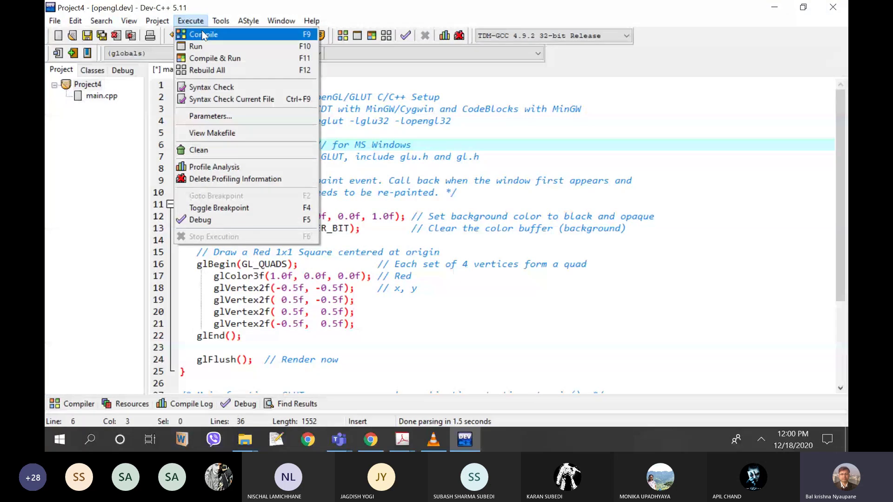
{"action": "left_click", "coordinate": [194, 34]}
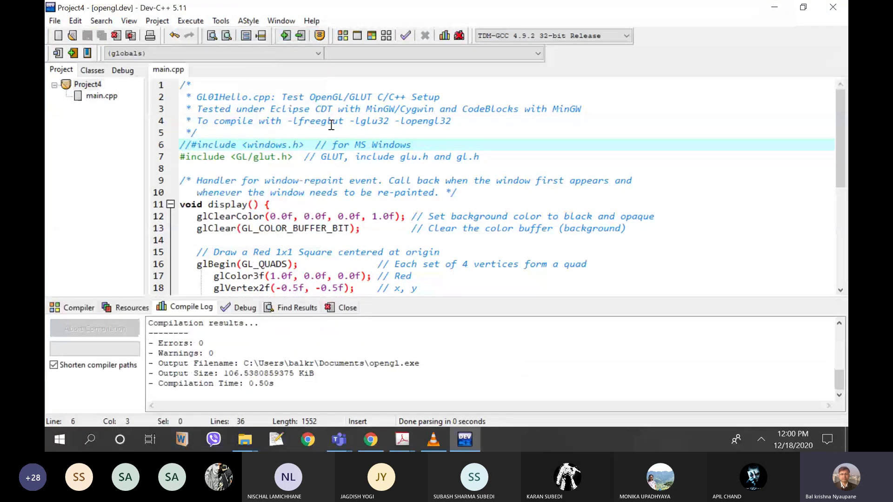
{"action": "left_click", "coordinate": [190, 21]}
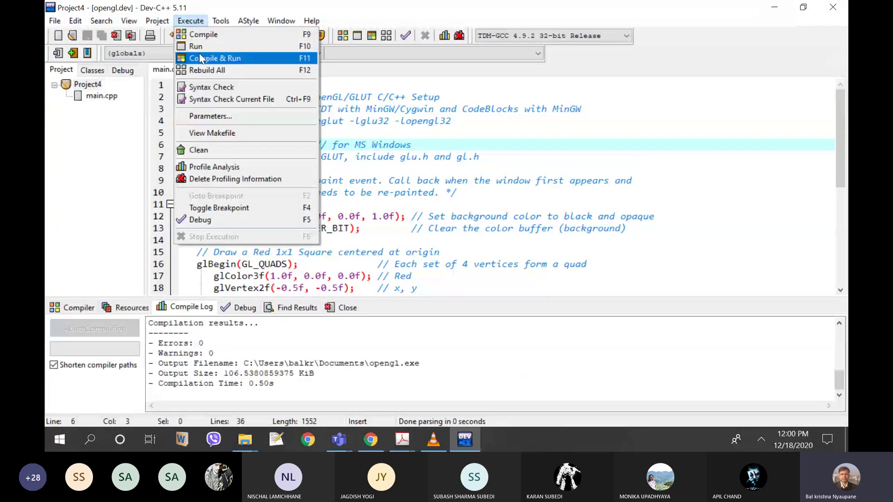
{"action": "left_click", "coordinate": [195, 47]}
{"action": "left_click", "coordinate": [540, 267]}
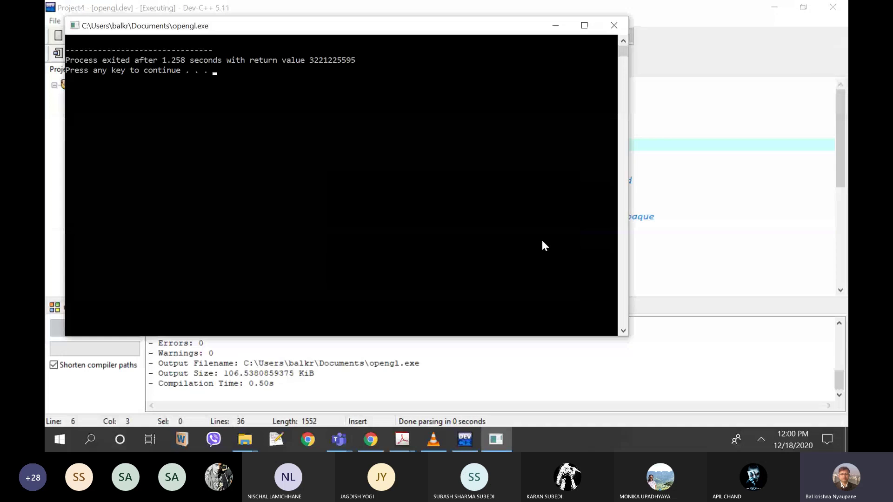
{"action": "key", "text": "Return"}
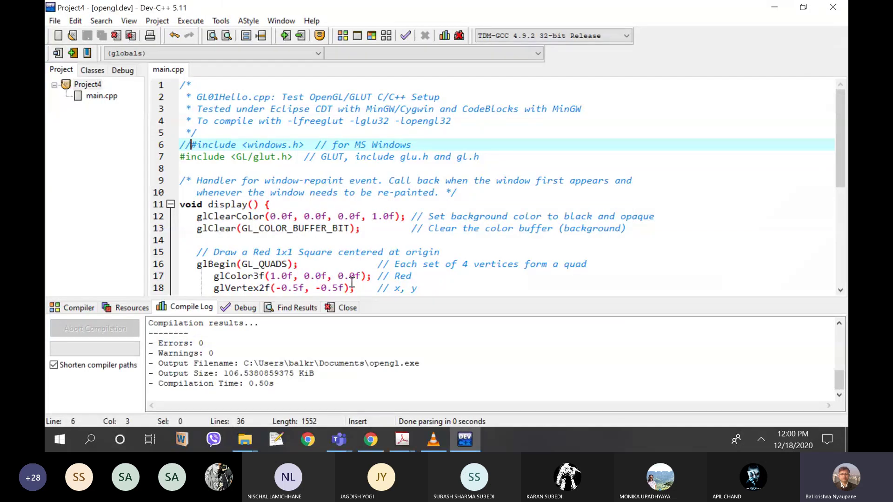
{"action": "left_click", "coordinate": [347, 307]}
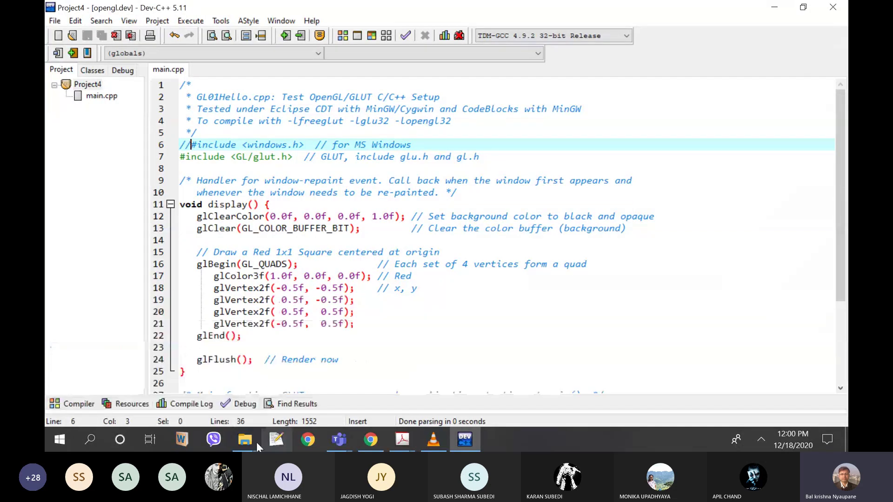
Step: Open the Square CPP file from the Code folder of OpenGL Lab in Notepad++ and view its main function
{"action": "mouse_move", "coordinate": [256, 443]}
{"action": "left_click", "coordinate": [222, 389]}
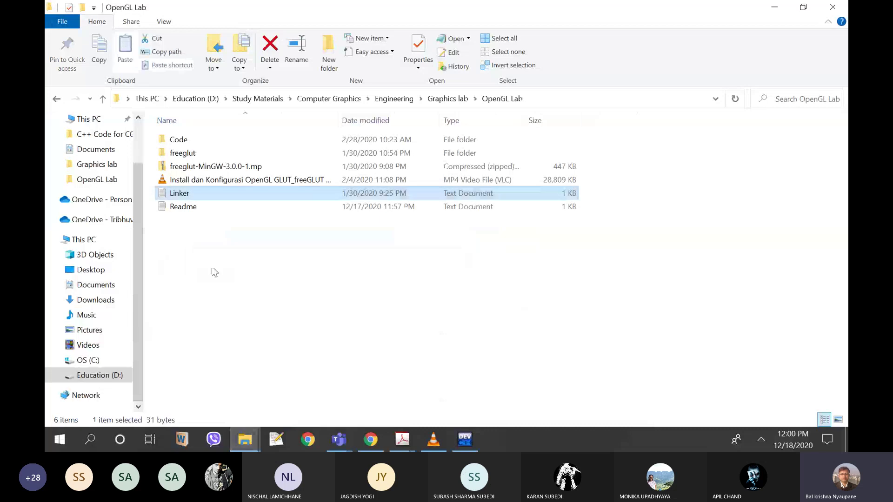
{"action": "double_click", "coordinate": [182, 141]}
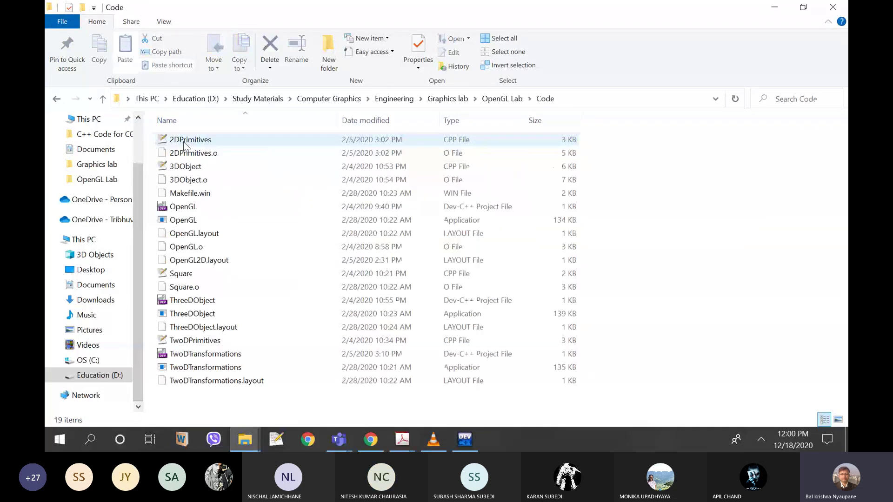
{"action": "left_click", "coordinate": [188, 277]}
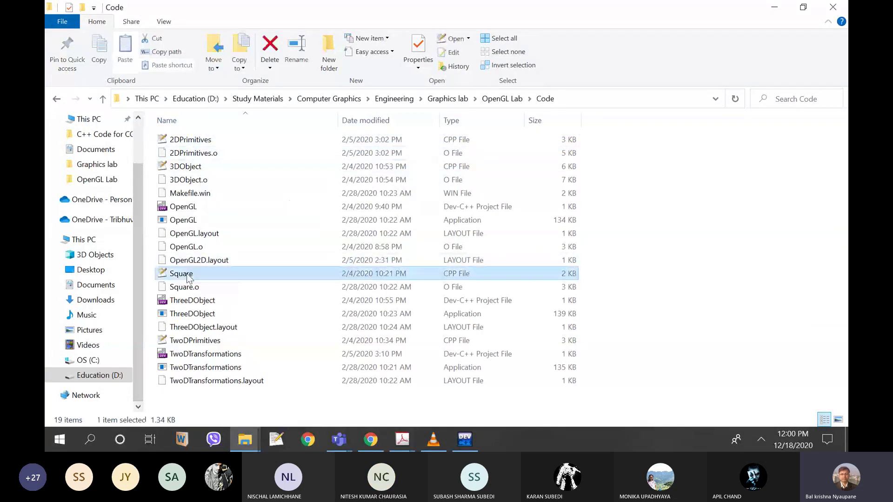
{"action": "double_click", "coordinate": [187, 276]}
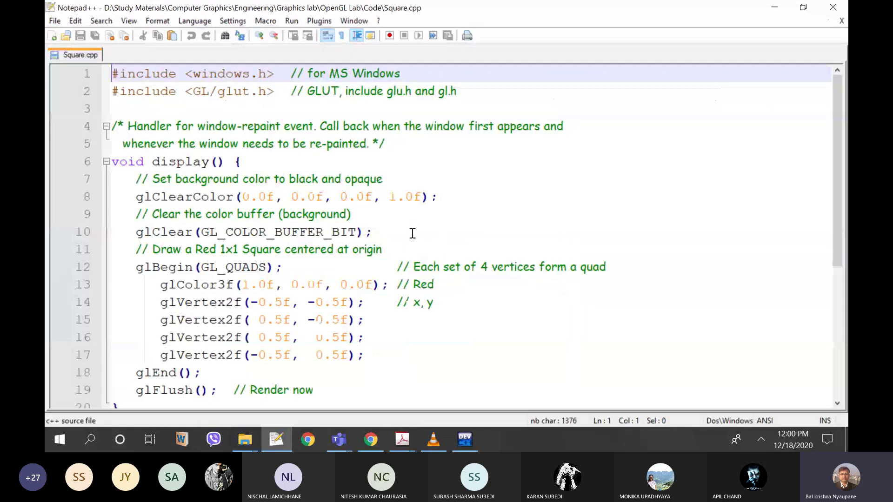
{"action": "scroll", "coordinate": [438, 216], "scroll_direction": "down", "scroll_amount": 4}
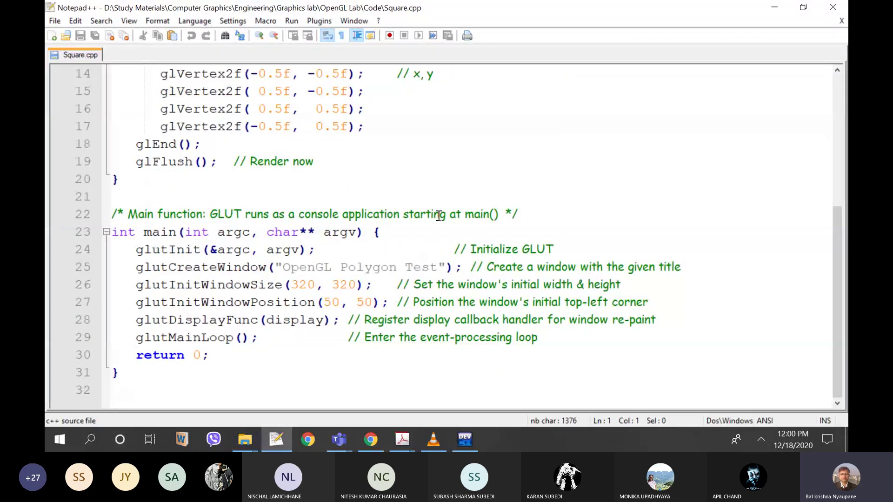
Step: Copy all the code from Square.cpp, switch to Dev-C++, replace the entire contents of main.cpp with it, and save
{"action": "scroll", "coordinate": [439, 216], "scroll_direction": "up", "scroll_amount": 5}
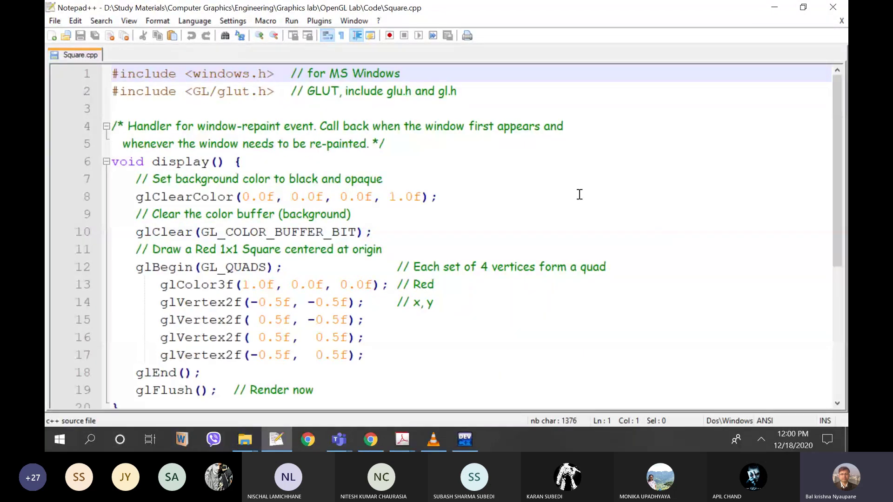
{"action": "key", "text": "ctrl+a"}
{"action": "key", "text": "ctrl+c"}
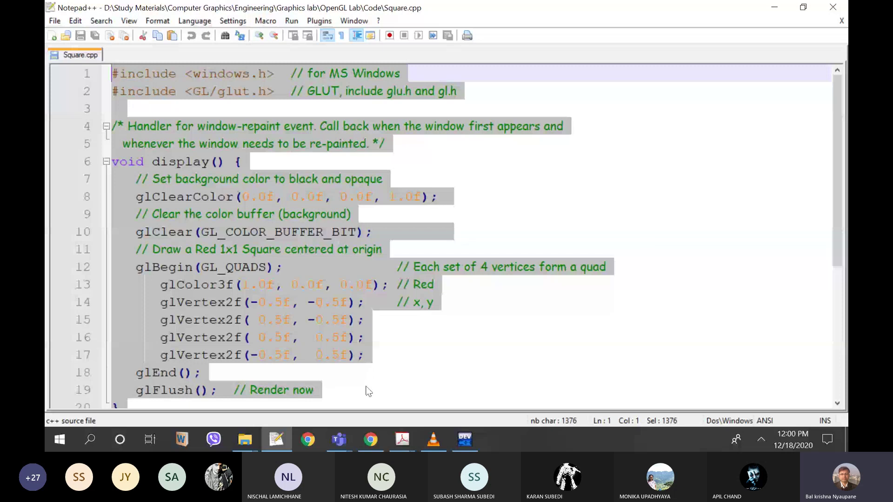
{"action": "left_click", "coordinate": [465, 439]}
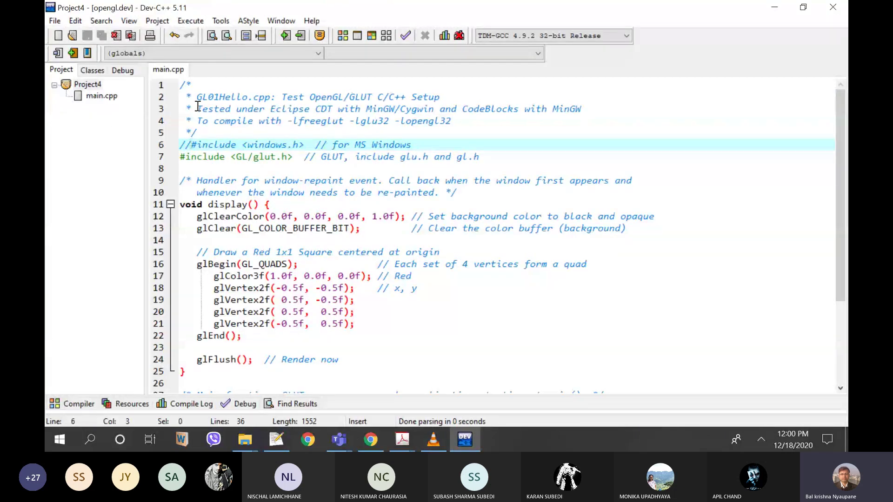
{"action": "key", "text": "ctrl+a"}
{"action": "key", "text": "ctrl+v"}
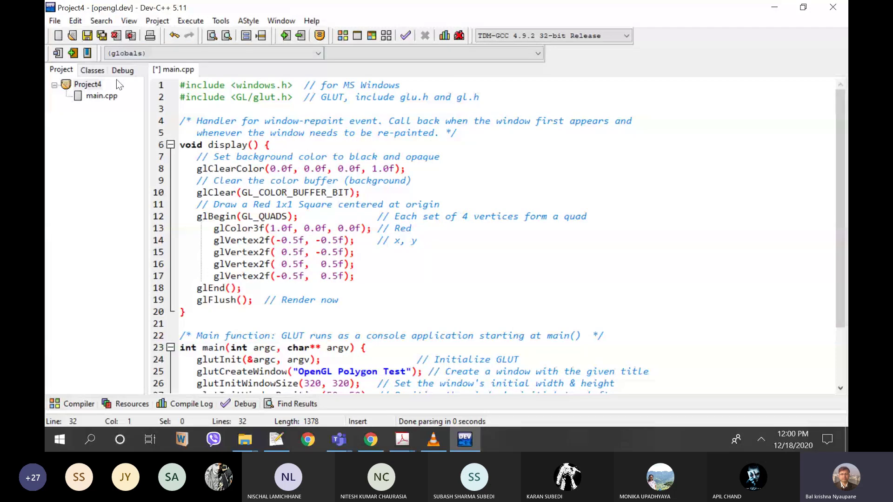
{"action": "left_click", "coordinate": [100, 36]}
Step: Compile and run the project with the Square code, dismissing the application error and closing the console window
{"action": "left_click", "coordinate": [191, 20]}
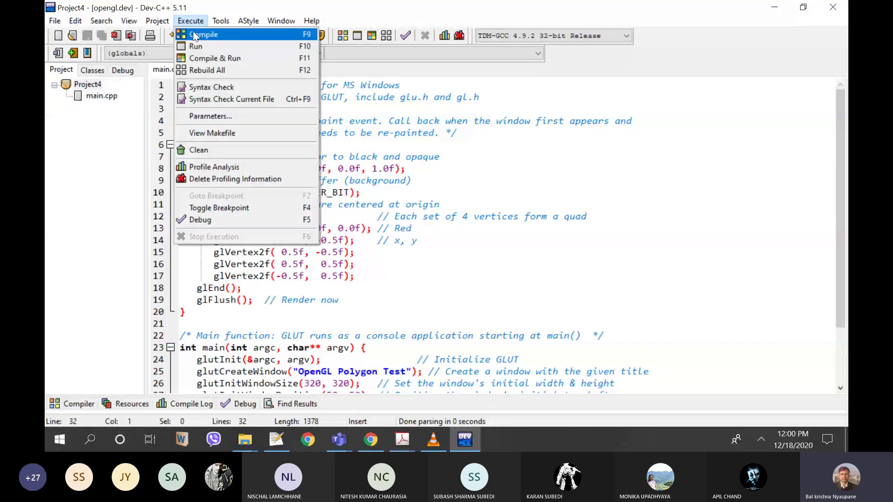
{"action": "left_click", "coordinate": [195, 35]}
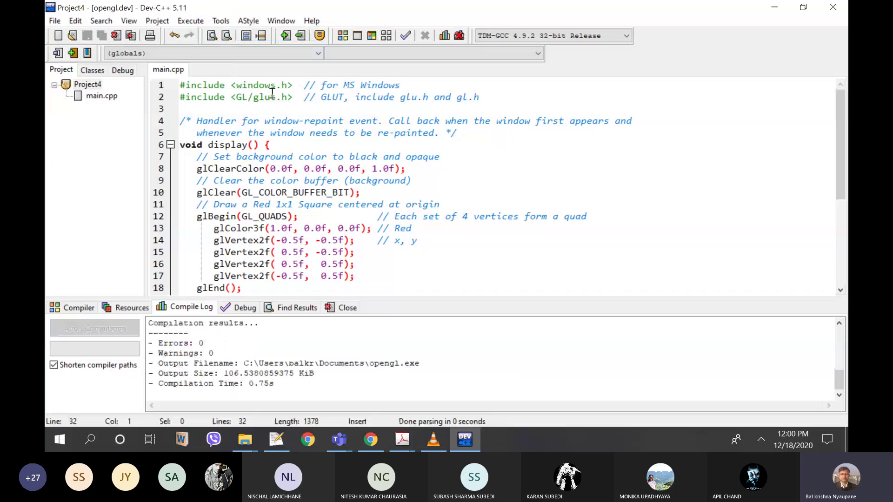
{"action": "left_click", "coordinate": [190, 20]}
{"action": "left_click", "coordinate": [200, 46]}
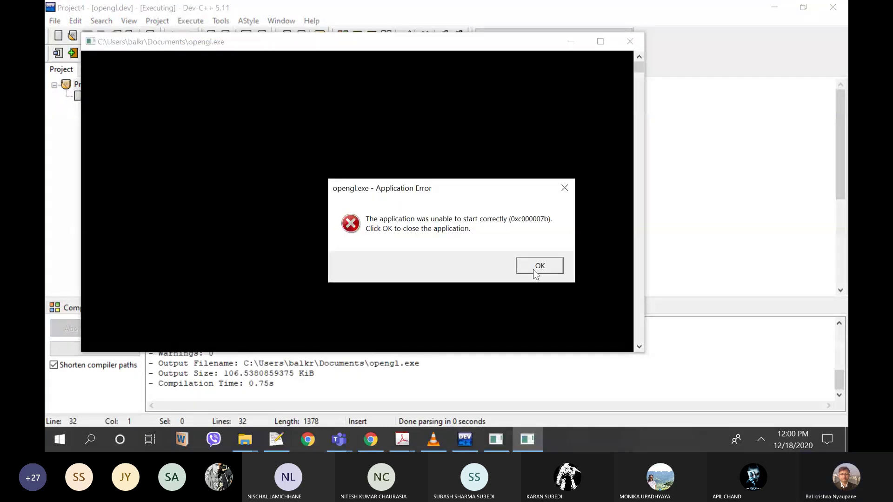
{"action": "left_click", "coordinate": [535, 266]}
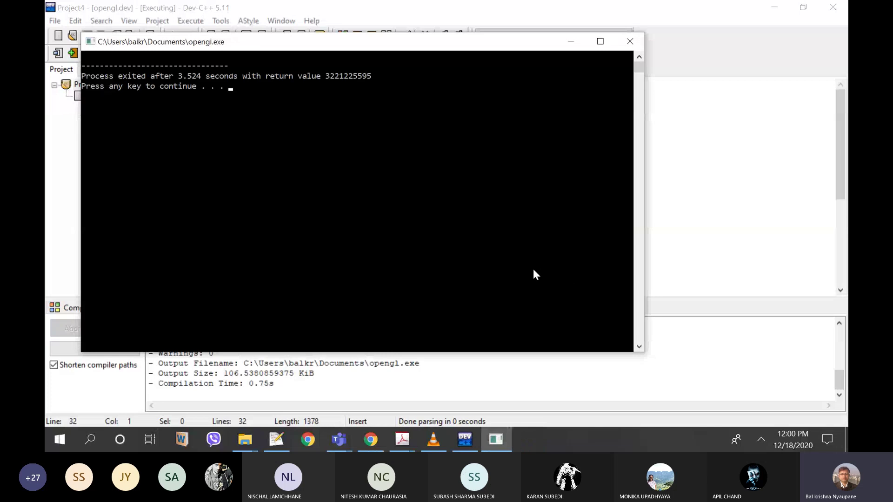
{"action": "left_click", "coordinate": [631, 42]}
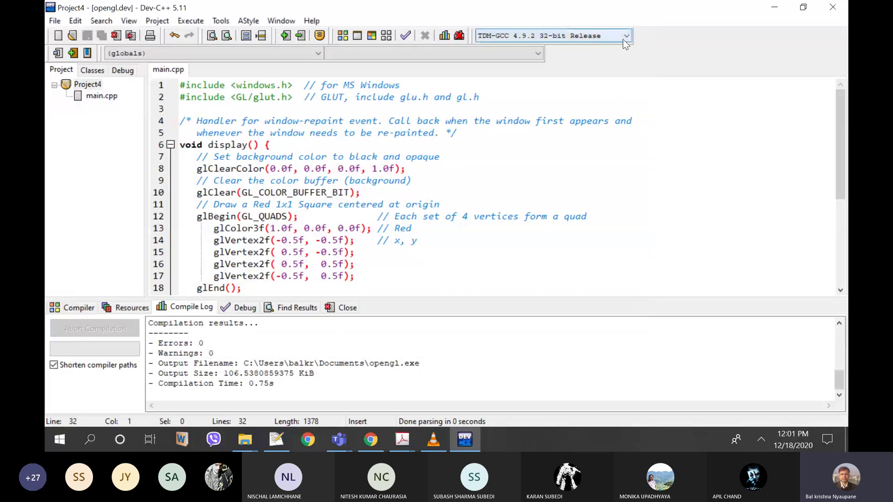
Step: Switch the project's compiler profile to TDM-GCC 4.9.2 64-bit Release, discarding the project's customizations
{"action": "left_click", "coordinate": [604, 36]}
{"action": "left_click", "coordinate": [604, 60]}
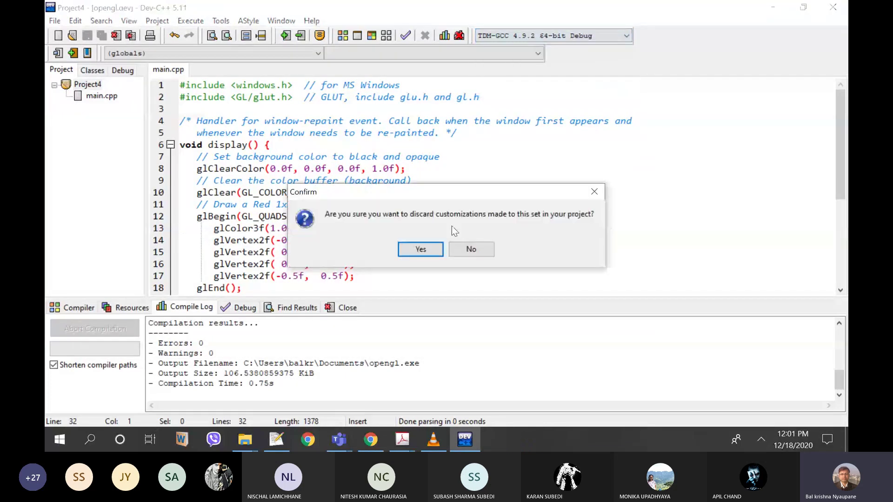
{"action": "left_click", "coordinate": [470, 249]}
{"action": "left_click", "coordinate": [582, 46]}
{"action": "left_click", "coordinate": [420, 249]}
Step: Compile and run the project with the 64-bit Release compiler, dismiss the application error, and close the console window and compile log
{"action": "left_click", "coordinate": [191, 20]}
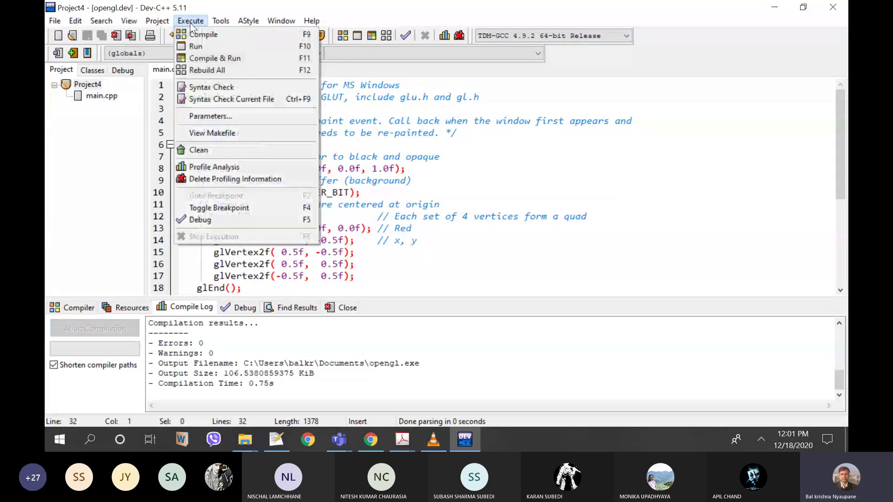
{"action": "left_click", "coordinate": [214, 37]}
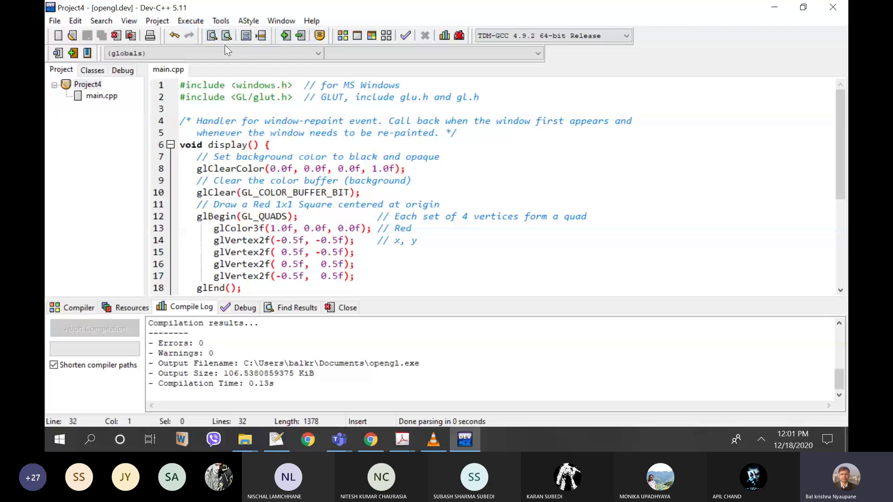
{"action": "left_click", "coordinate": [191, 20]}
{"action": "left_click", "coordinate": [217, 46]}
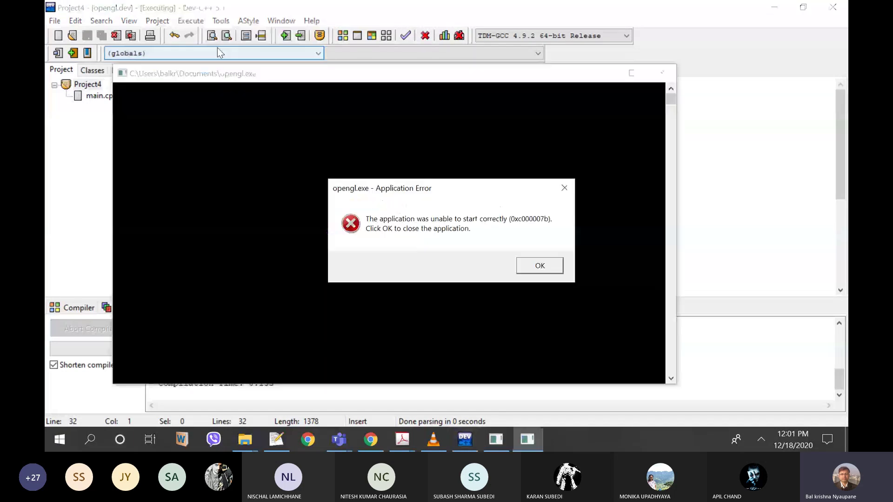
{"action": "left_click", "coordinate": [538, 269]}
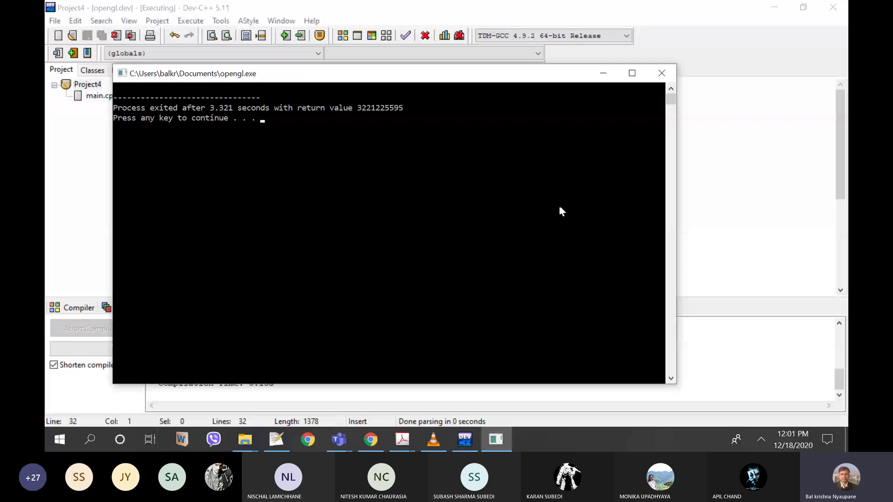
{"action": "left_click", "coordinate": [662, 74]}
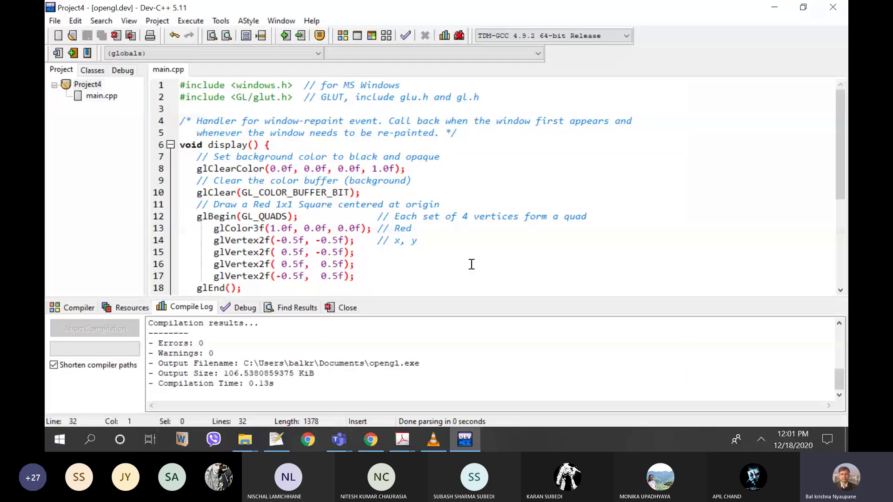
{"action": "left_click", "coordinate": [348, 309]}
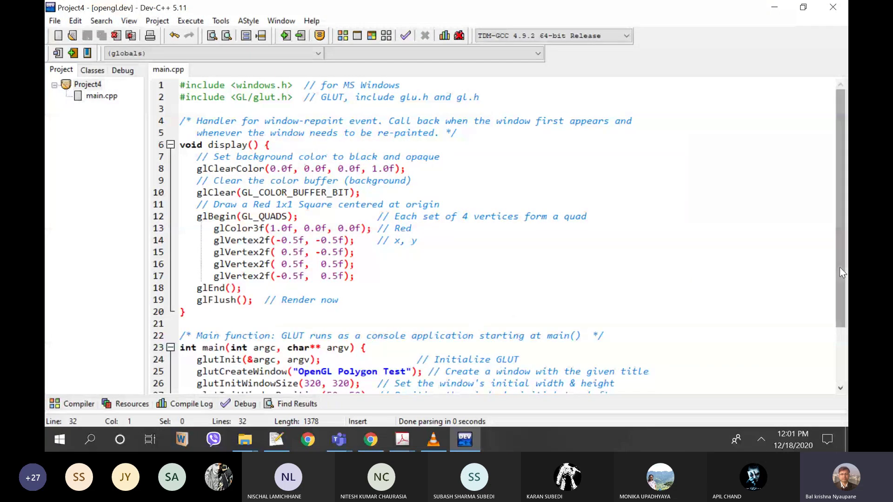
Step: Close Dev-C++ without saving the changes to Project4, and close Notepad++ and the Code folder window
{"action": "left_click_drag", "start_coordinate": [839, 267], "coordinate": [836, 350]}
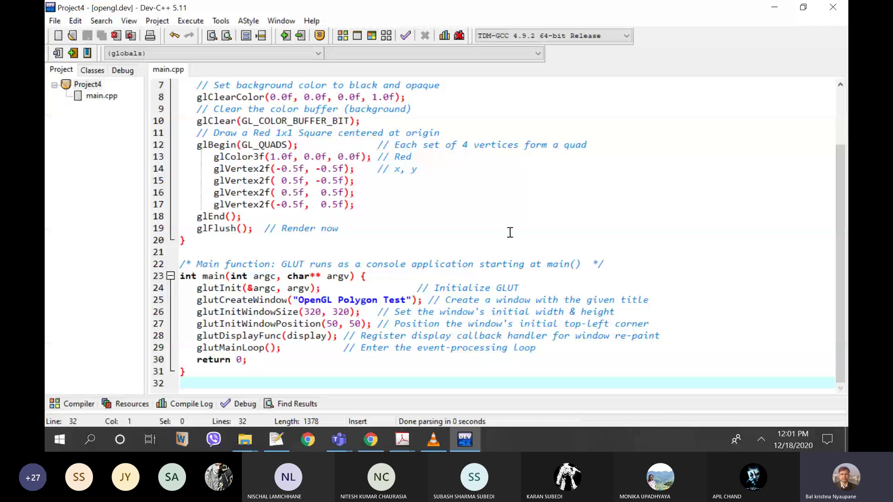
{"action": "left_click", "coordinate": [835, 7]}
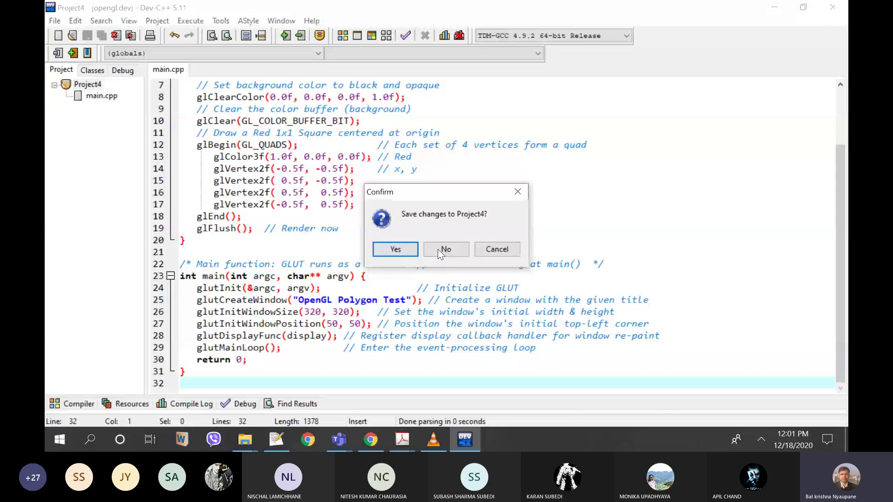
{"action": "left_click", "coordinate": [437, 250]}
{"action": "left_click", "coordinate": [832, 7]}
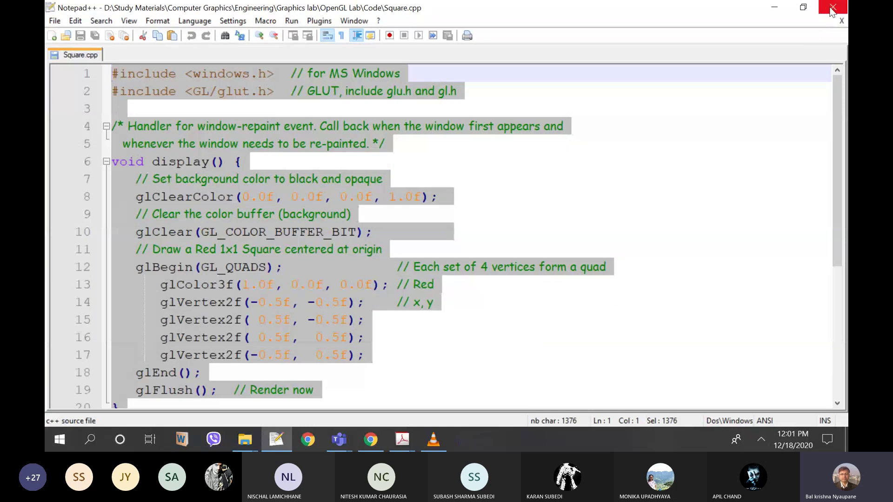
{"action": "left_click", "coordinate": [832, 9]}
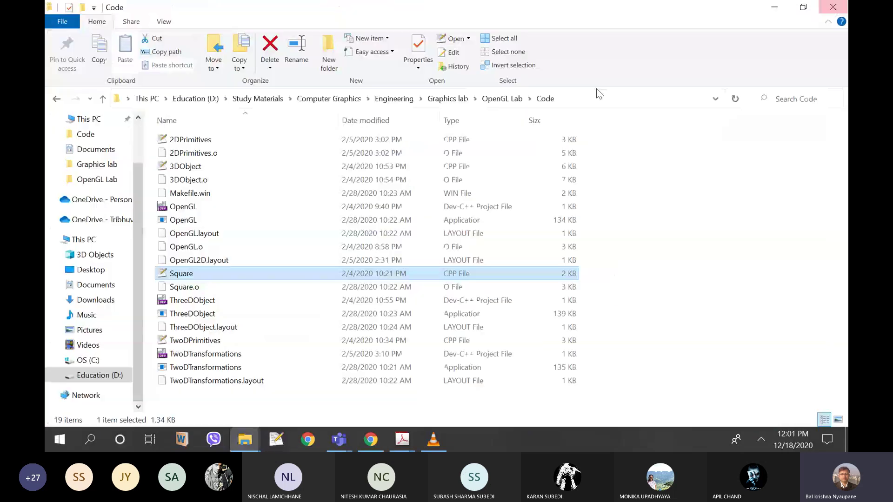
{"action": "left_click", "coordinate": [831, 7]}
Step: Delete the opengl project files, main files, makefile and layout file from the Documents folder and minimize the folder window
{"action": "left_click", "coordinate": [245, 439]}
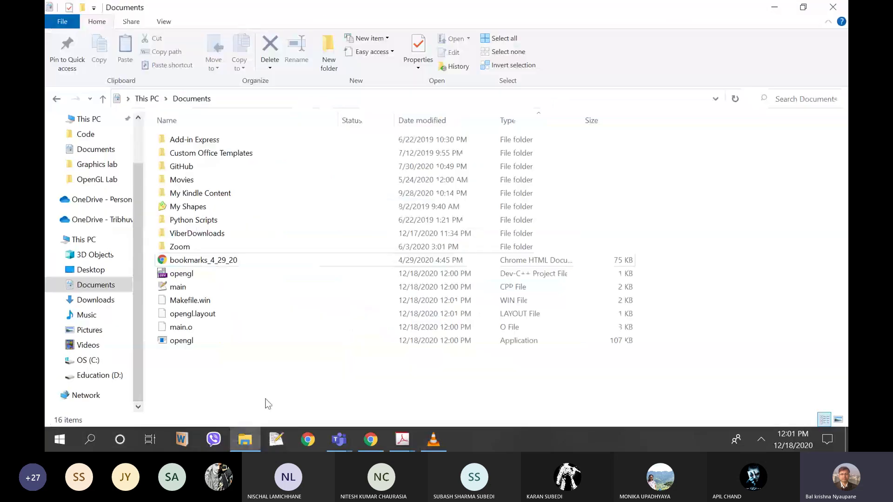
{"action": "left_click_drag", "start_coordinate": [202, 383], "coordinate": [176, 276]}
{"action": "key", "text": "Delete"}
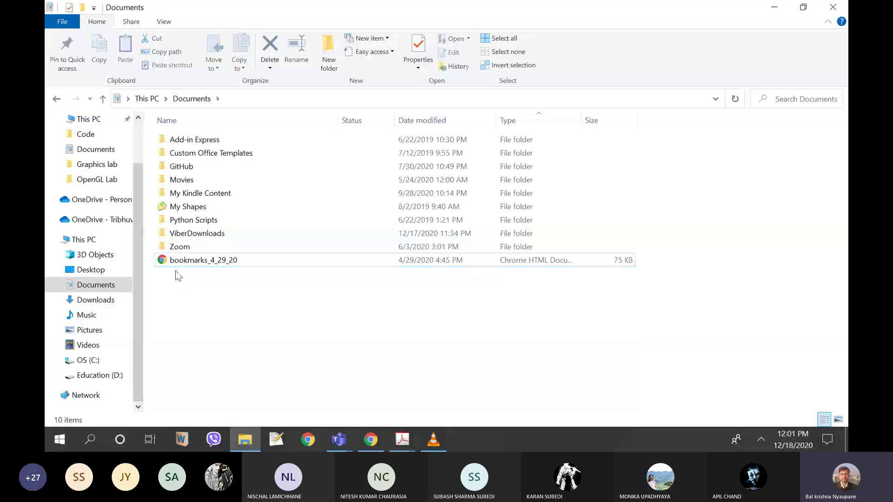
{"action": "left_click", "coordinate": [783, 7]}
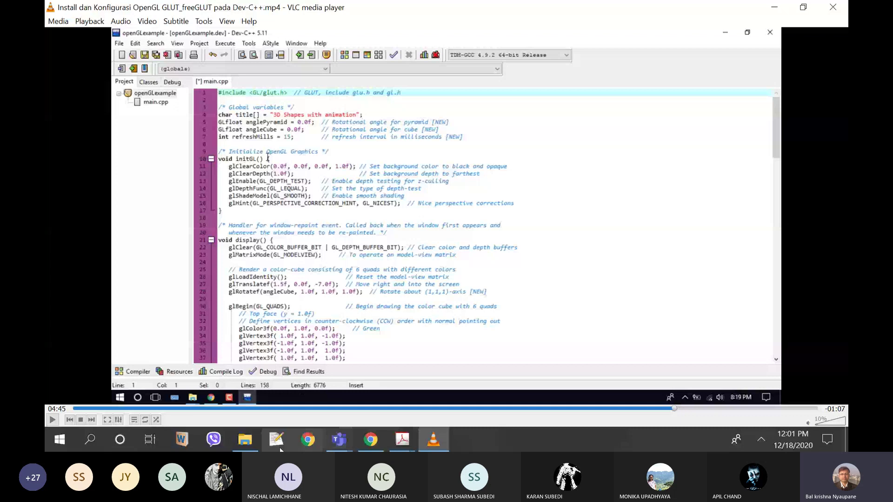
Step: Search for dev in the Start menu and launch Dev-C++
{"action": "key", "text": "super"}
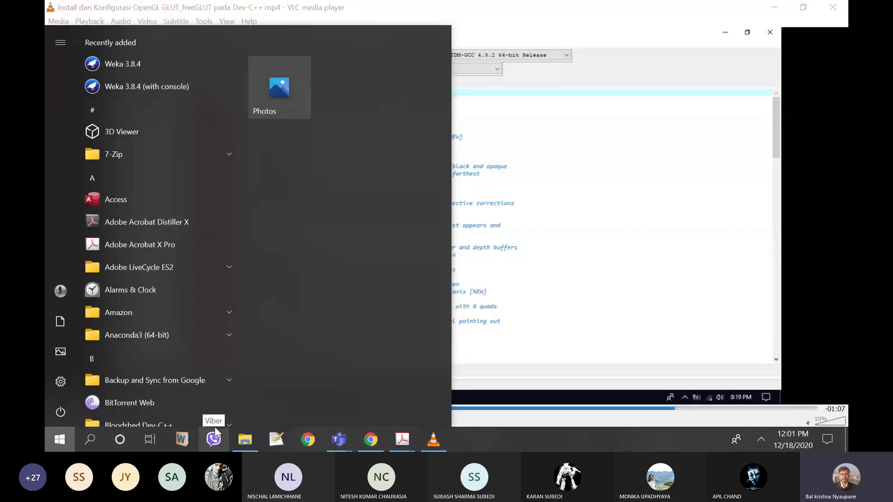
{"action": "type", "text": "dev"}
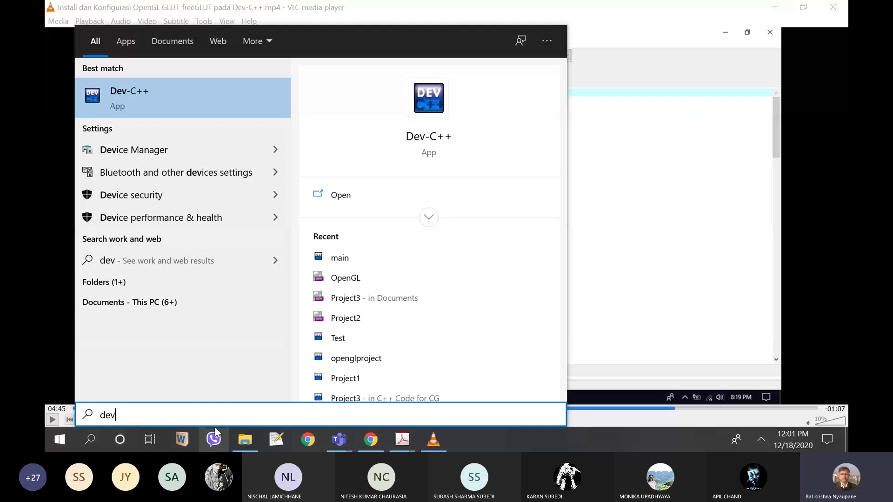
{"action": "key", "text": "Return"}
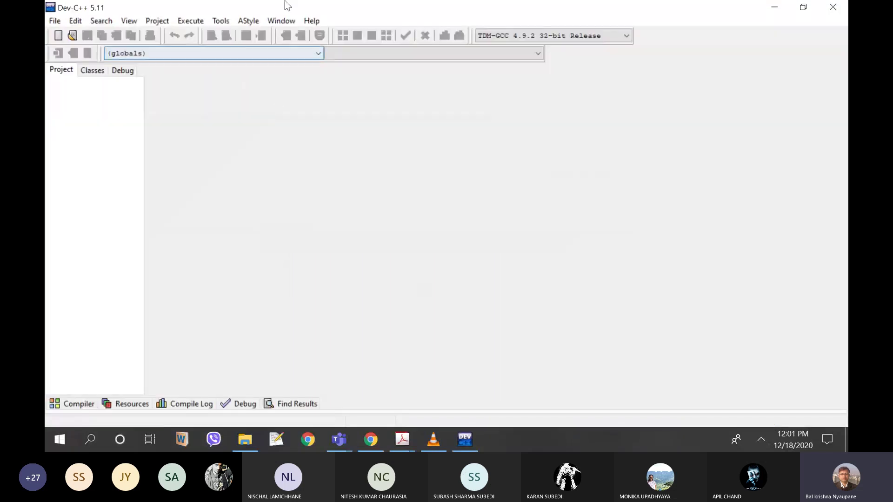
Step: Create a C++ Console Application project named Project1, save it in Documents, and expand it in the project tree
{"action": "left_click", "coordinate": [188, 20]}
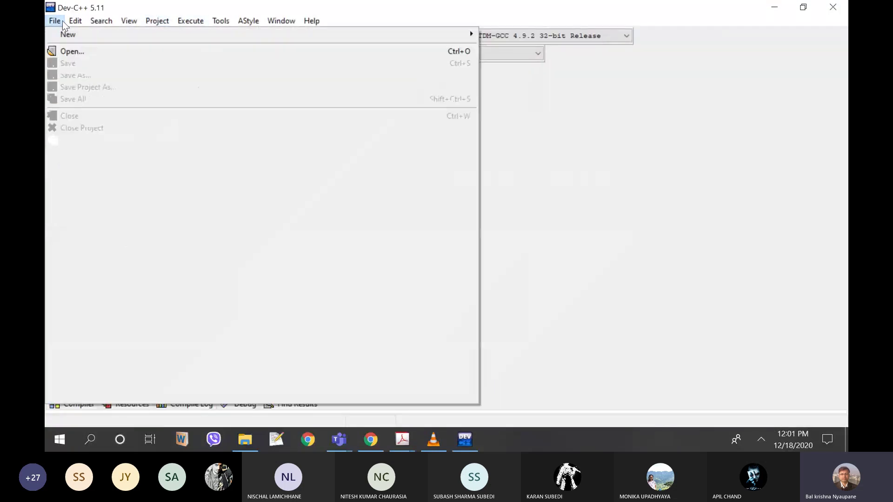
{"action": "mouse_move", "coordinate": [295, 35]}
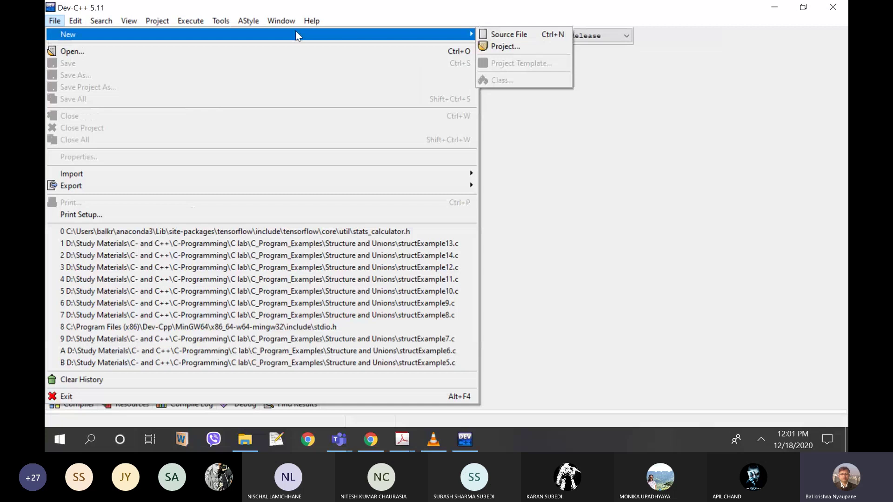
{"action": "left_click", "coordinate": [510, 46]}
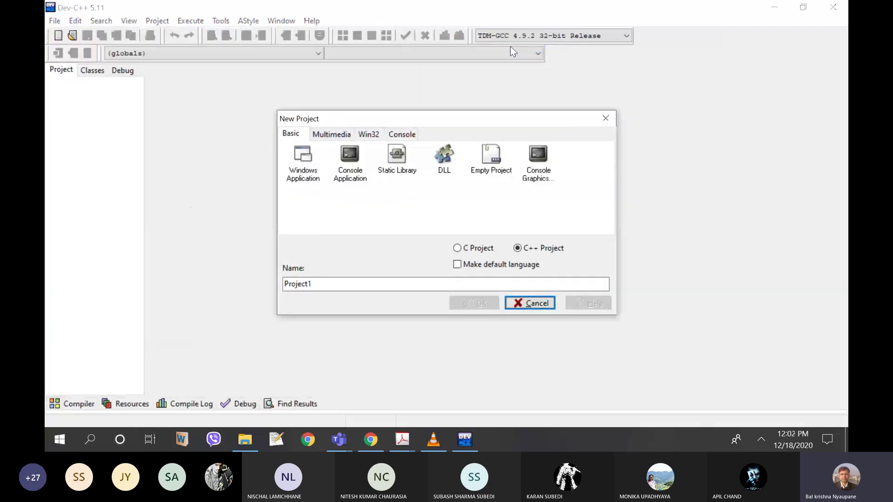
{"action": "left_click", "coordinate": [337, 149]}
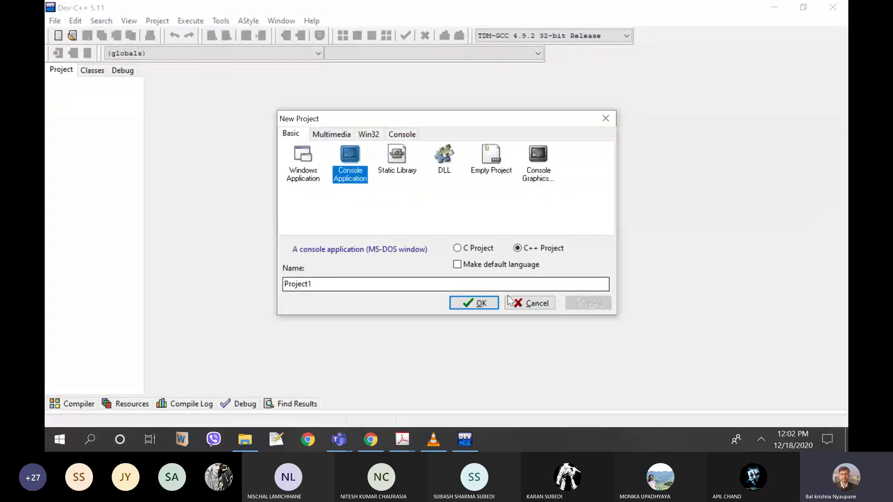
{"action": "left_click", "coordinate": [478, 305]}
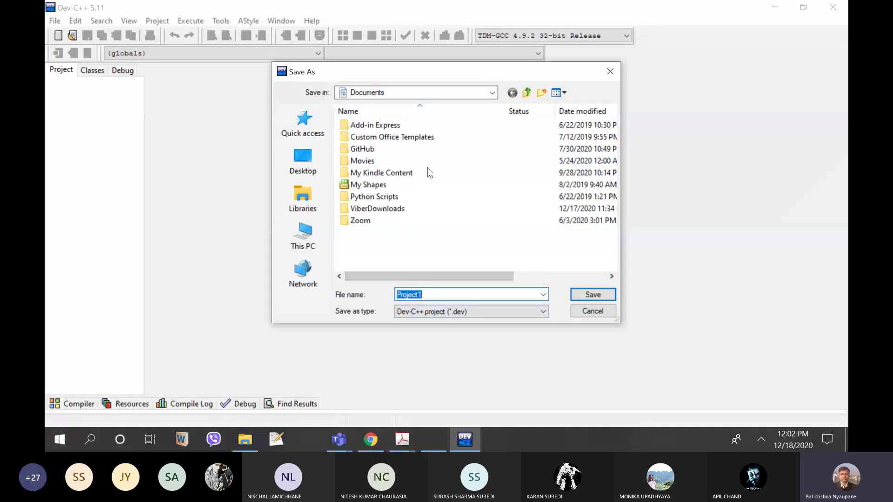
{"action": "left_click", "coordinate": [602, 291]}
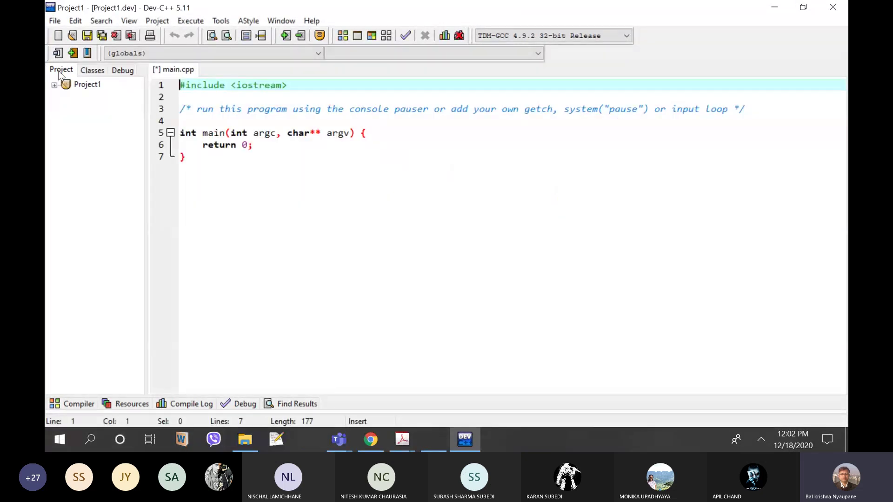
{"action": "left_click", "coordinate": [54, 86]}
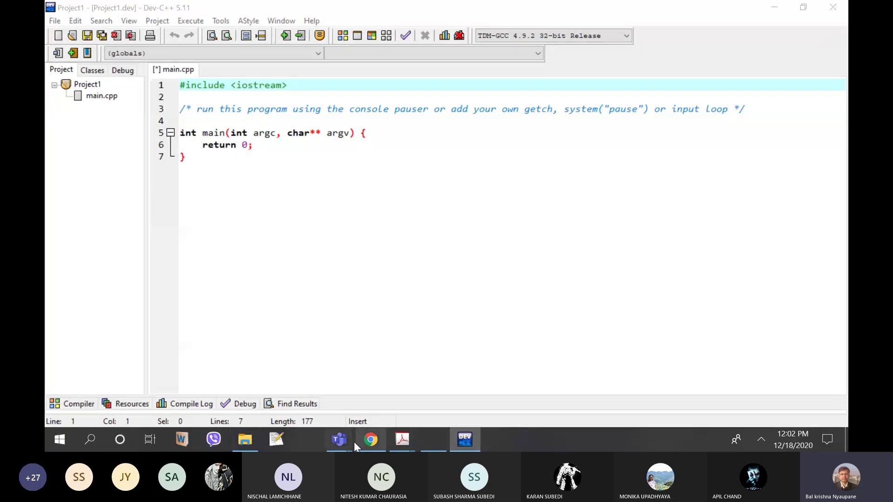
Step: Switch to Chrome, copy the selected GL01Hello.cpp sample code from the OpenGL introduction page, and return to Dev-C++
{"action": "left_click", "coordinate": [372, 439]}
{"action": "right_click", "coordinate": [165, 155]}
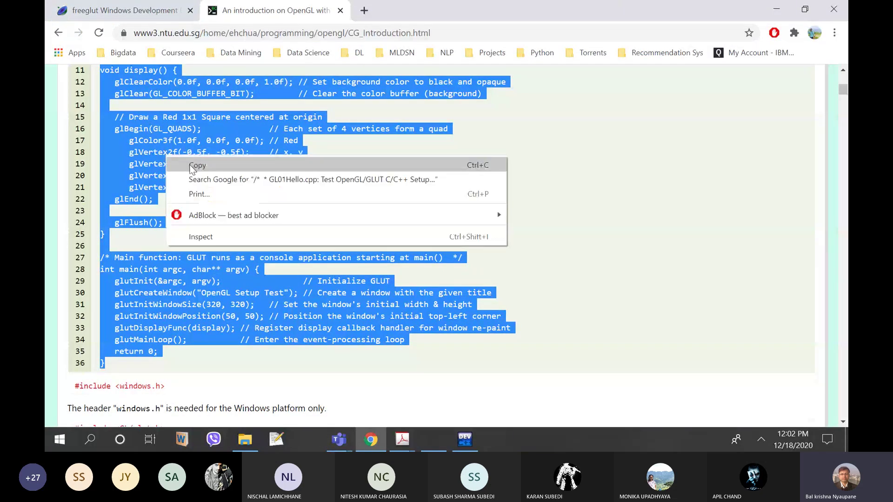
{"action": "left_click", "coordinate": [189, 164]}
{"action": "left_click", "coordinate": [465, 440]}
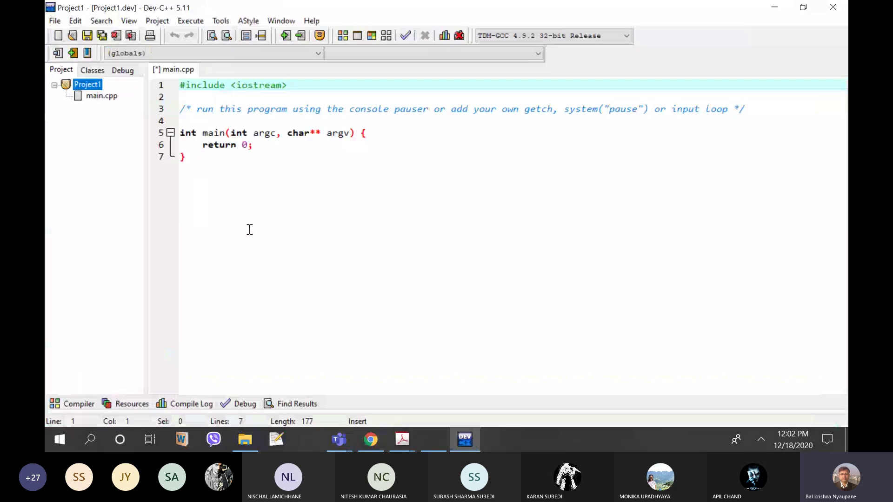
Step: Replace the template code in main.cpp with the copied GL01Hello.cpp sample and save the file
{"action": "key", "text": "ctrl+a"}
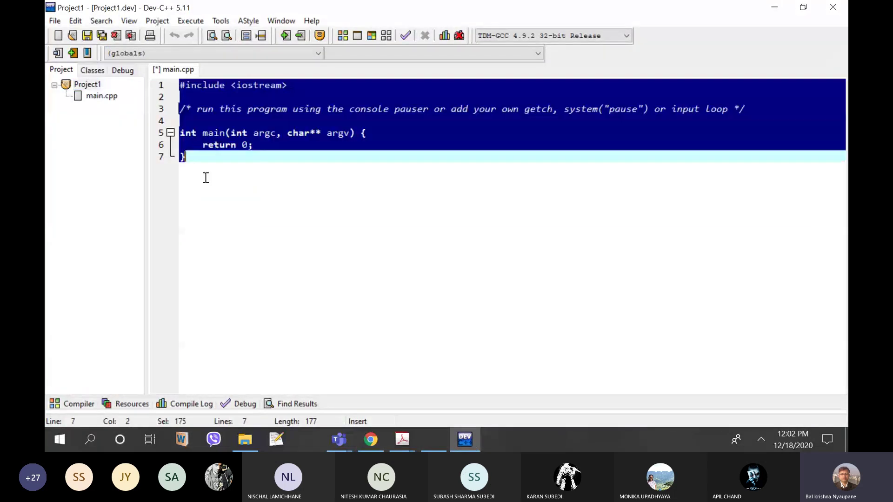
{"action": "key", "text": "BackSpace"}
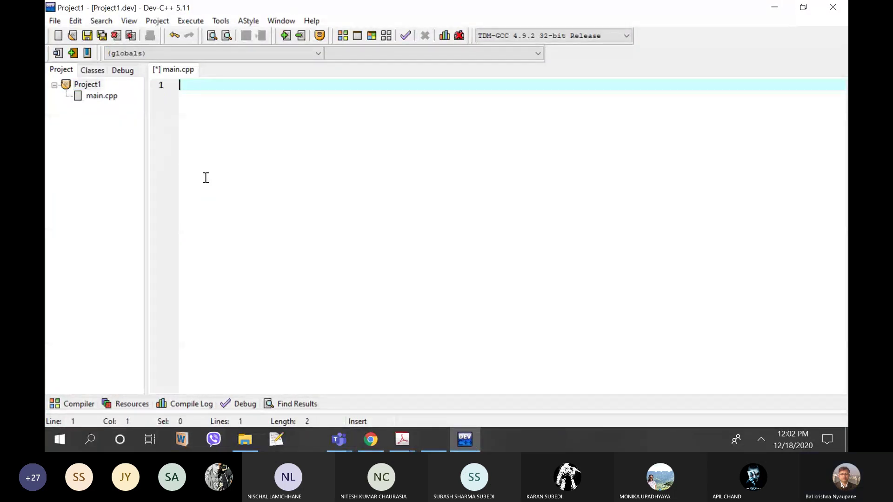
{"action": "key", "text": "ctrl+z"}
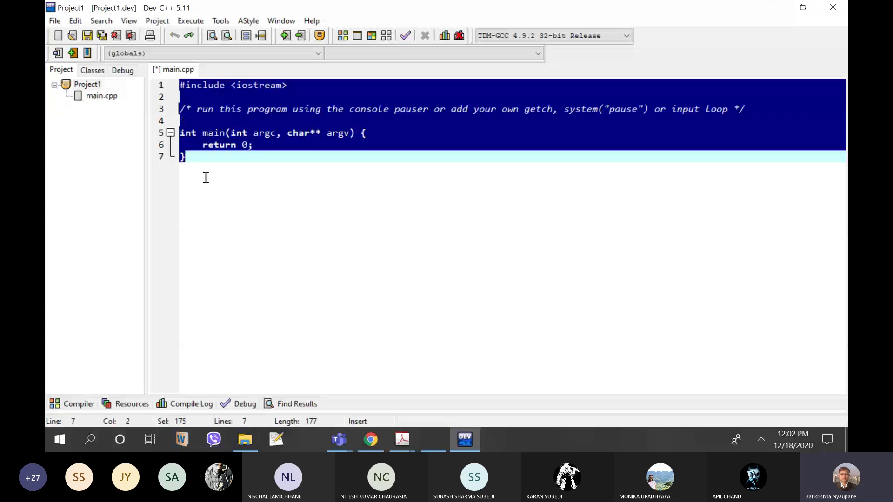
{"action": "key", "text": "BackSpace"}
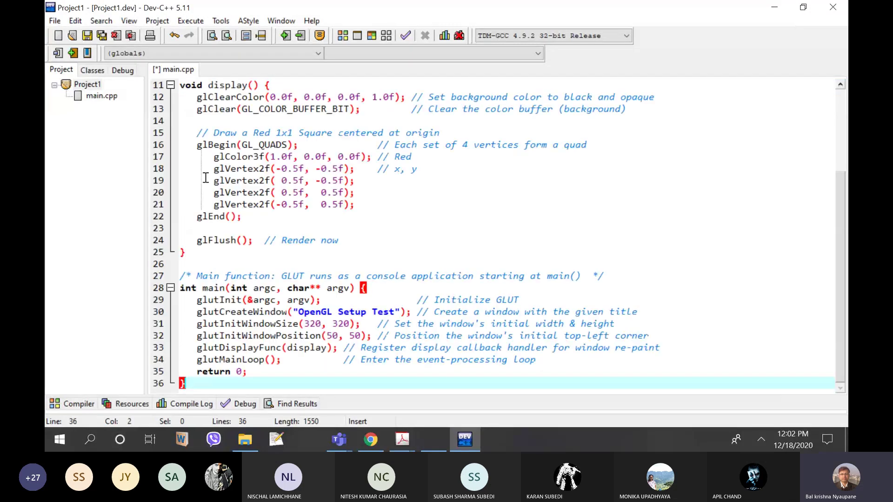
{"action": "key", "text": "ctrl+v"}
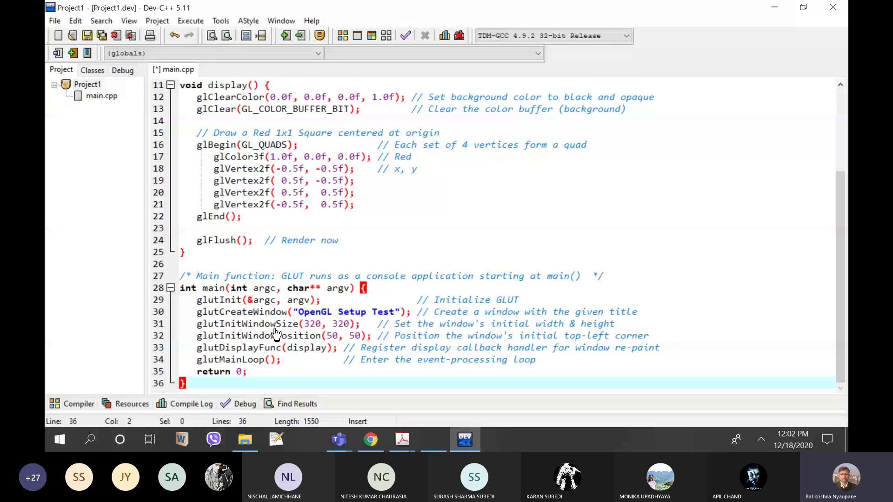
{"action": "key", "text": "ctrl+s"}
Step: Copy "lfreeglut -lglu32 -lopengl32" from the main.cpp header comment into the project's linker parameters and accept the options
{"action": "scroll", "coordinate": [326, 187], "scroll_direction": "up", "scroll_amount": 4}
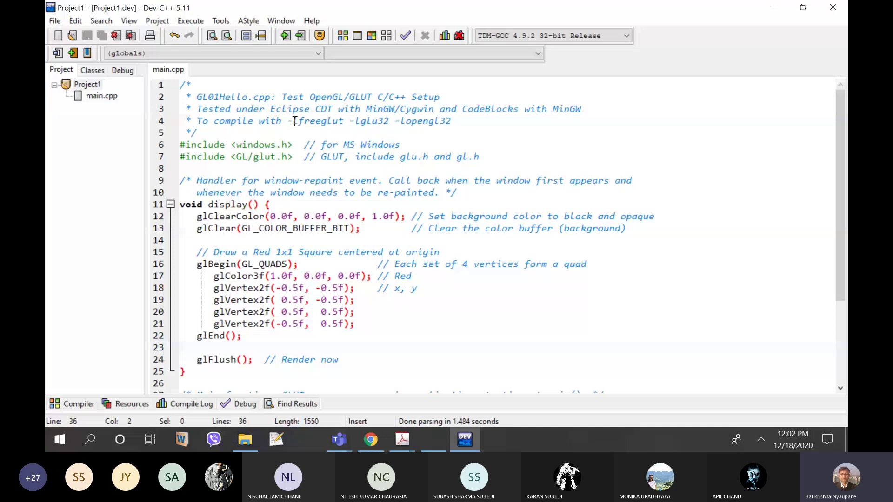
{"action": "left_click_drag", "start_coordinate": [293, 120], "coordinate": [452, 121]}
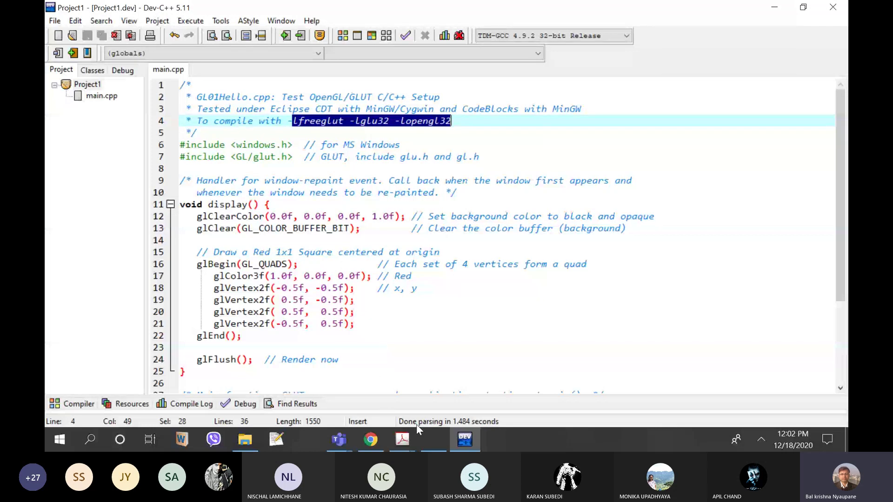
{"action": "left_click", "coordinate": [157, 21]}
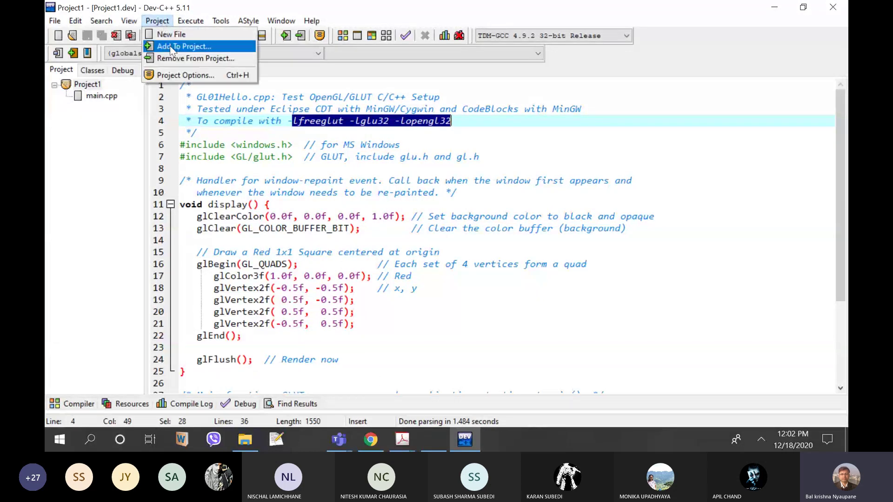
{"action": "left_click", "coordinate": [186, 75]}
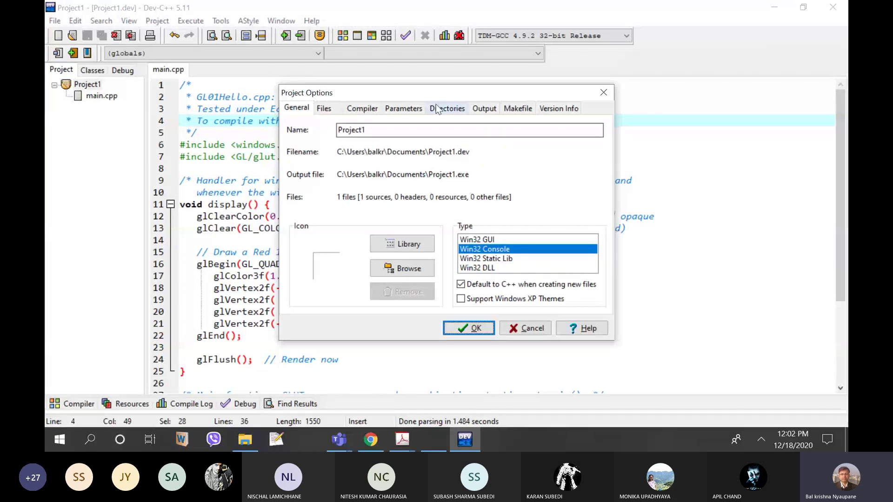
{"action": "left_click", "coordinate": [403, 107]}
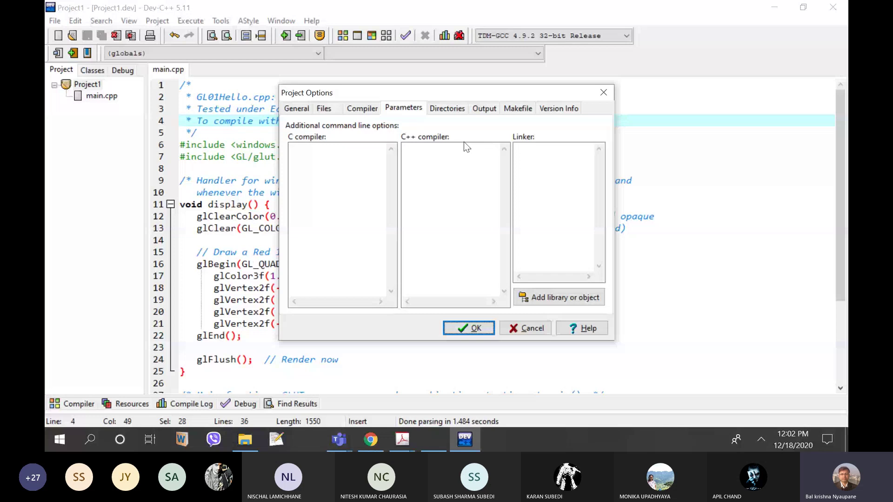
{"action": "left_click", "coordinate": [553, 209]}
{"action": "type", "text": "-lglut -lglu32 -lopengl32"}
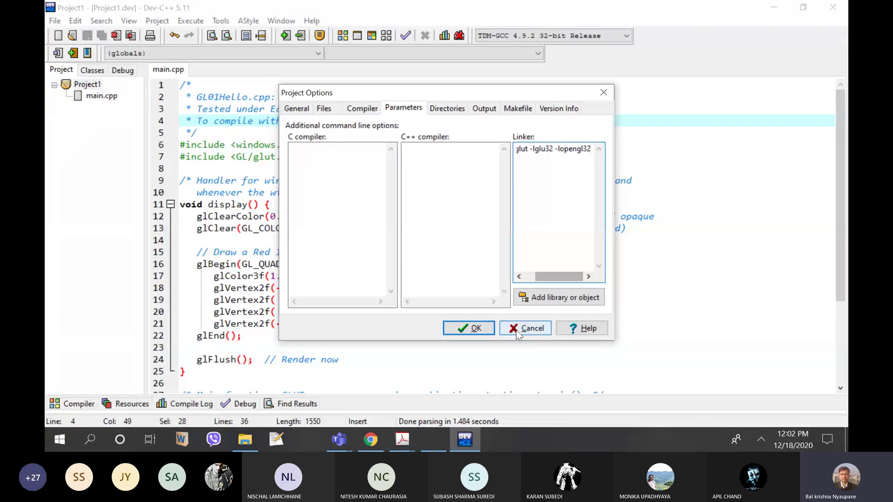
{"action": "left_click", "coordinate": [472, 329]}
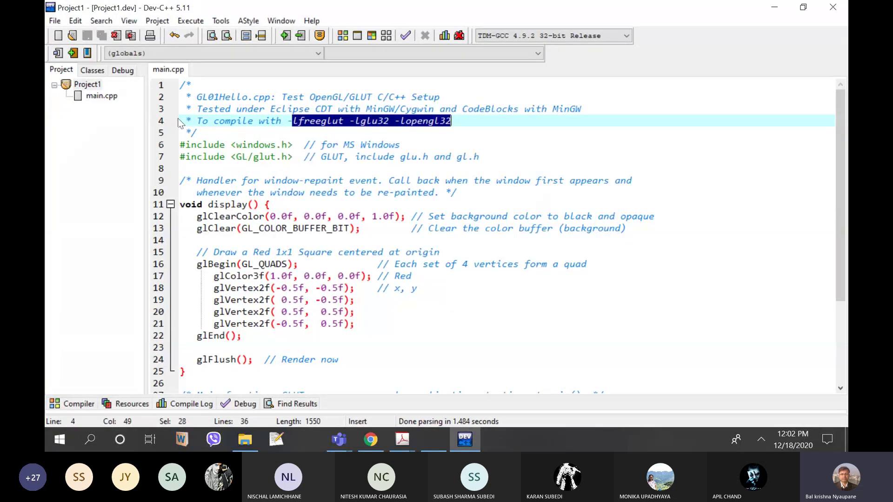
Step: Try to compile the project, and close the compiler output and the Makefile.win file
{"action": "left_click", "coordinate": [191, 19]}
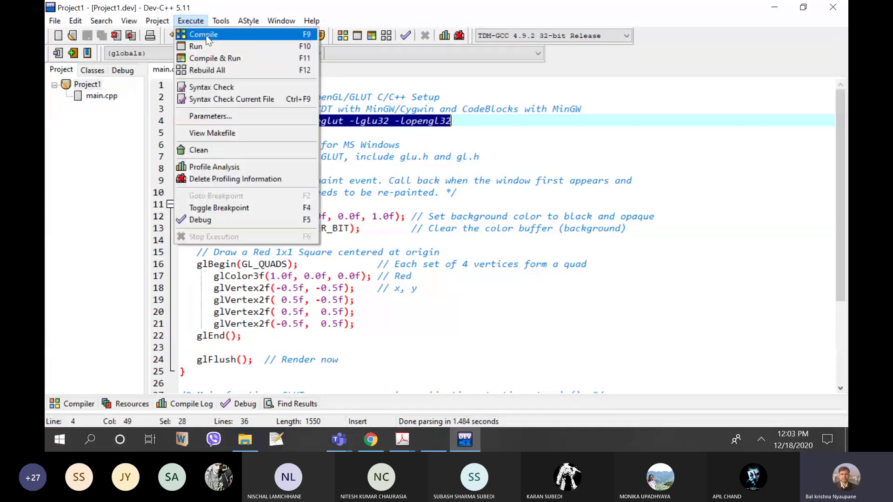
{"action": "left_click", "coordinate": [204, 35]}
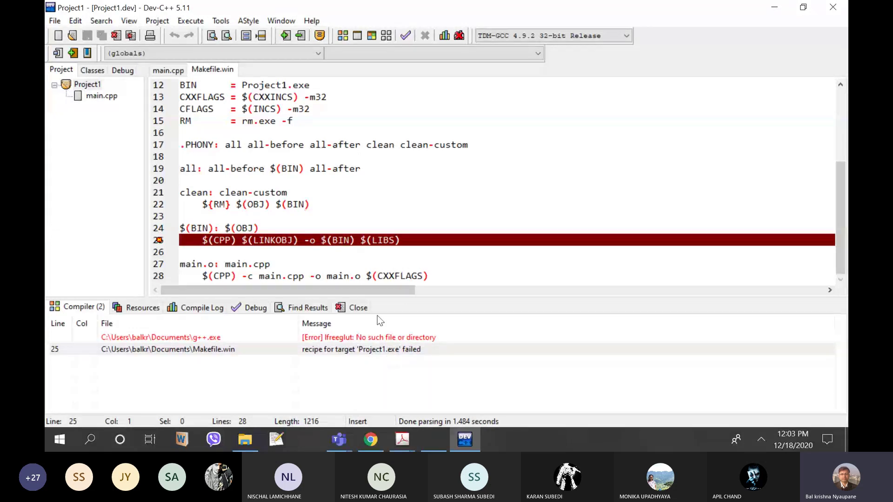
{"action": "left_click", "coordinate": [358, 307]}
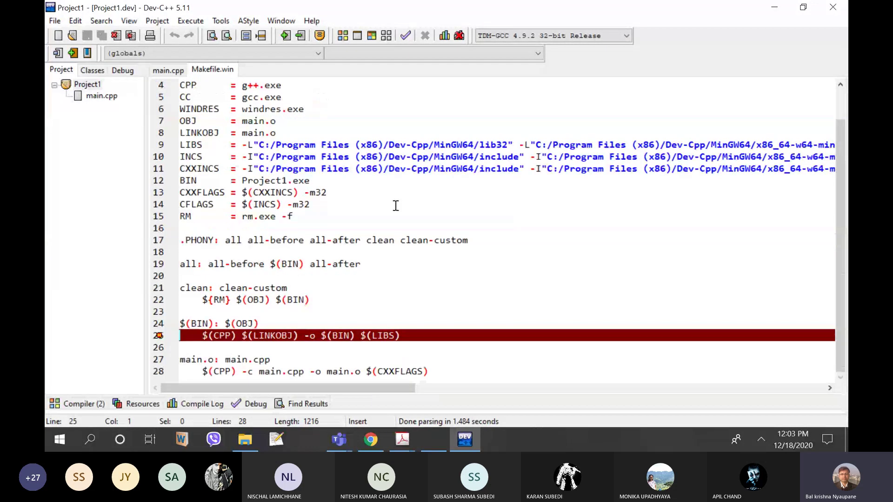
{"action": "right_click", "coordinate": [219, 70]}
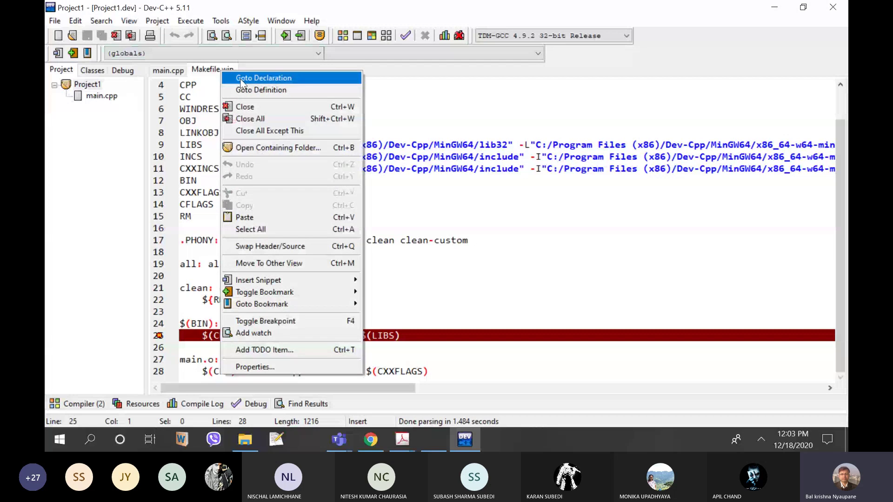
{"action": "left_click", "coordinate": [238, 109]}
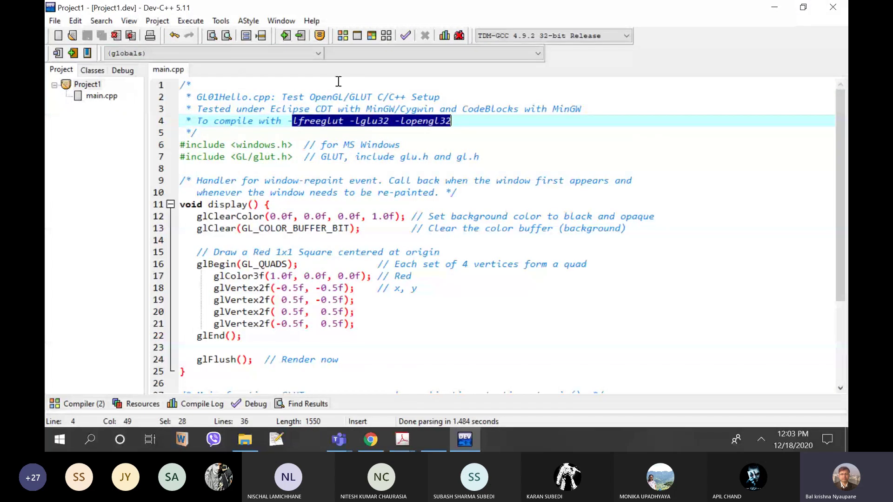
Step: Correct the project's linker parameters to -lfreeglut, -lglu32 and -lopengl32, each on its own line with a leading hyphen
{"action": "left_click", "coordinate": [157, 20]}
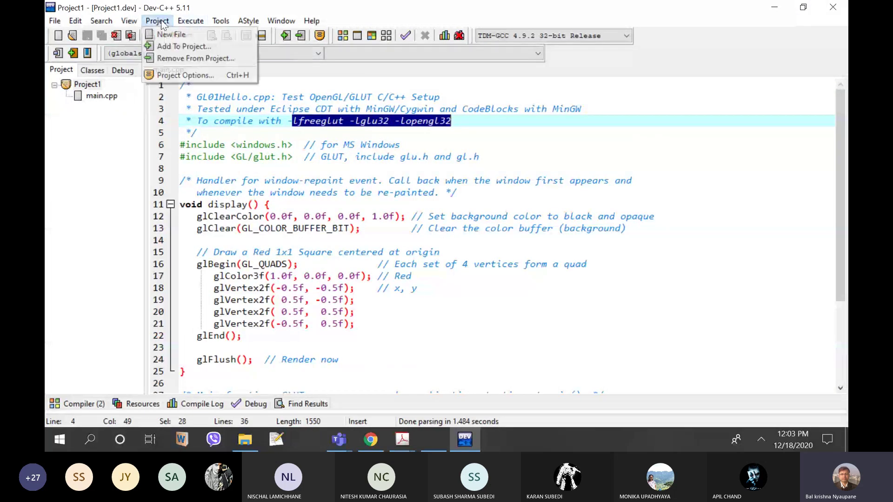
{"action": "left_click", "coordinate": [187, 74]}
{"action": "left_click", "coordinate": [403, 108]}
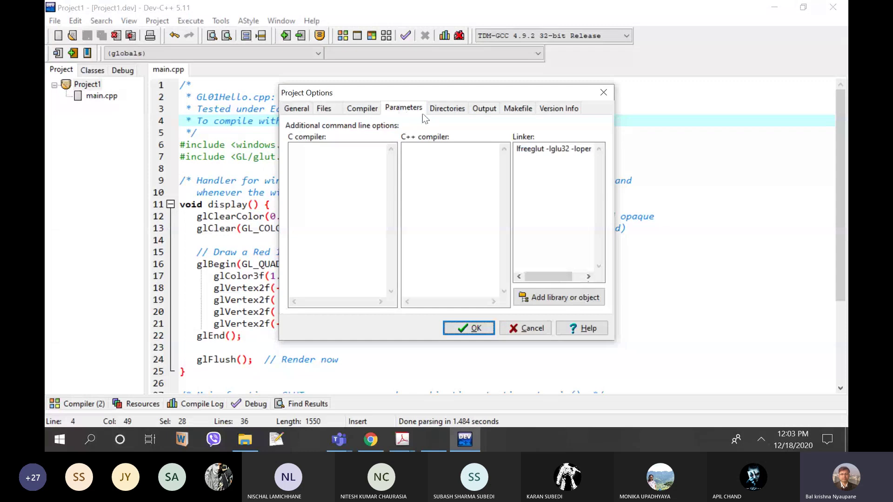
{"action": "left_click", "coordinate": [554, 171]}
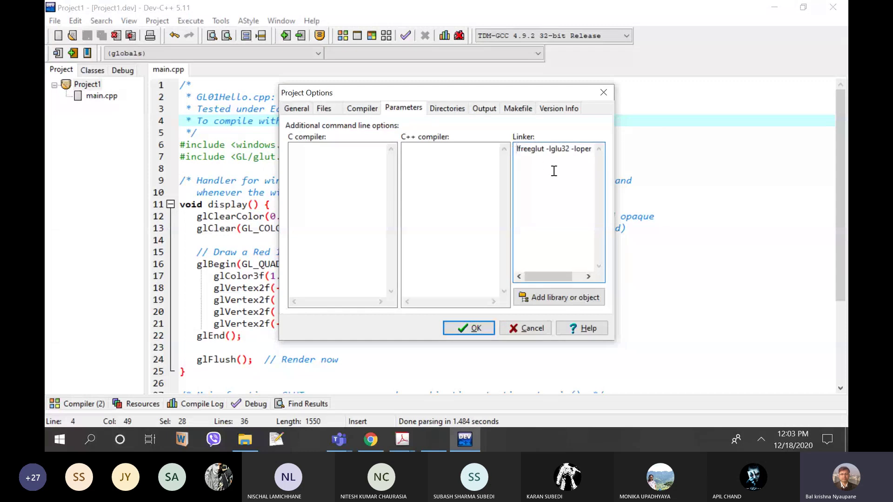
{"action": "key", "text": "Home"}
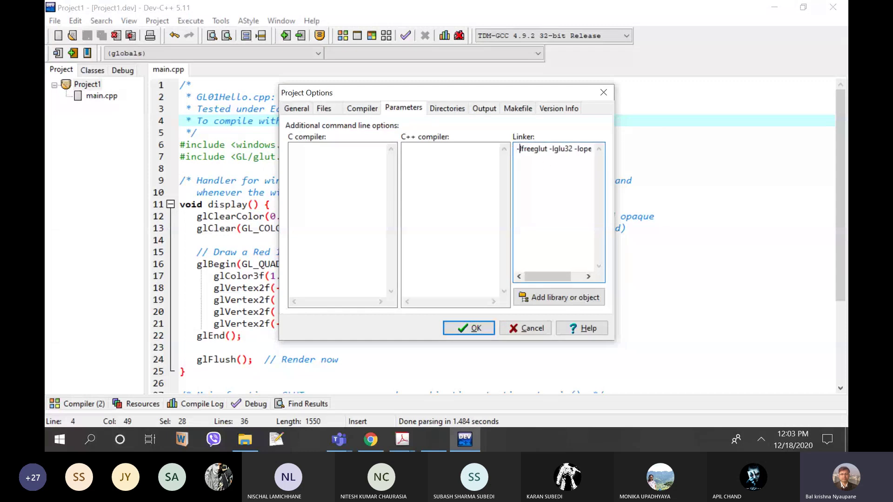
{"action": "left_click", "coordinate": [550, 148]}
{"action": "key", "text": "Return"}
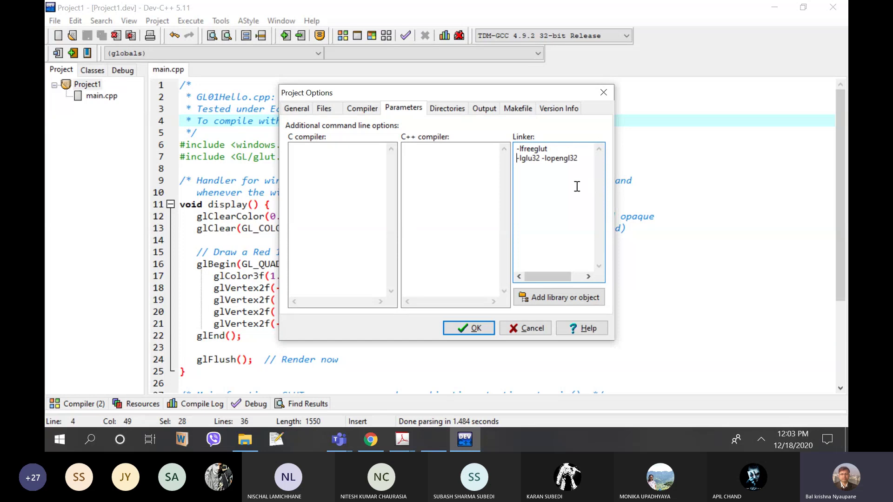
{"action": "left_click", "coordinate": [542, 158]}
{"action": "key", "text": "Return"}
{"action": "left_click", "coordinate": [479, 329]}
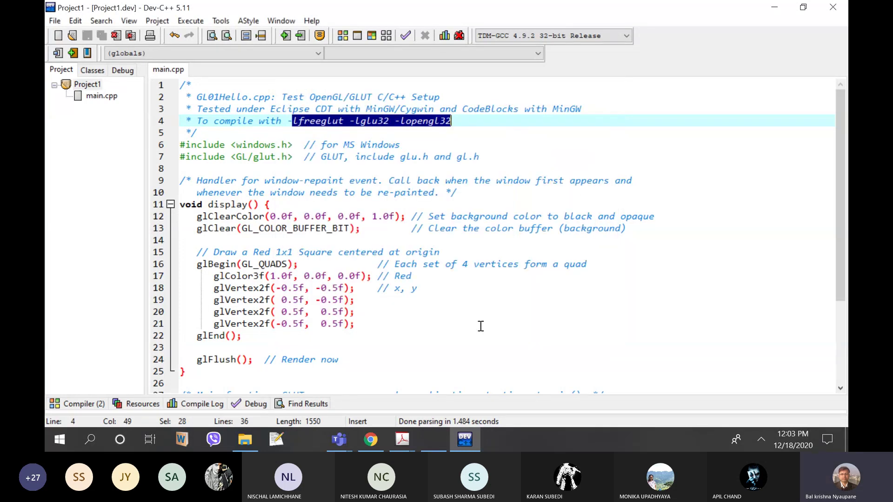
Step: Compile and run the project, dismissing the application error and closing the console window
{"action": "left_click", "coordinate": [191, 21]}
{"action": "left_click", "coordinate": [202, 33]}
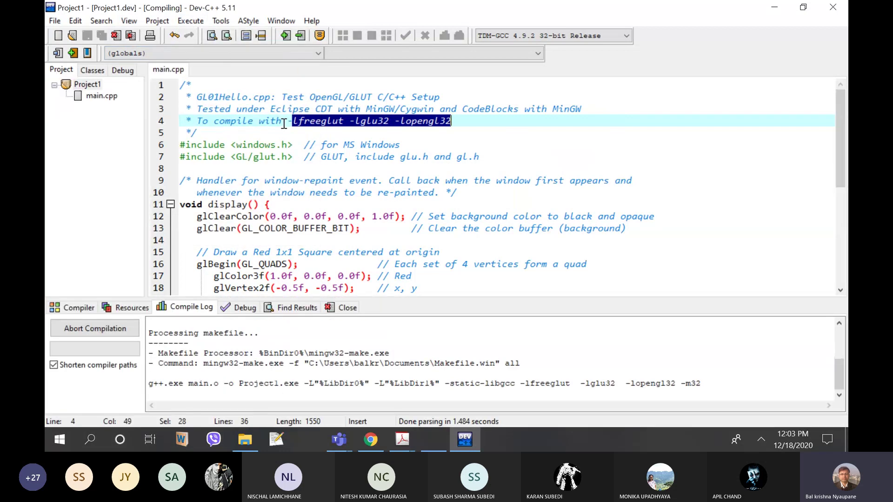
{"action": "left_click", "coordinate": [190, 21]}
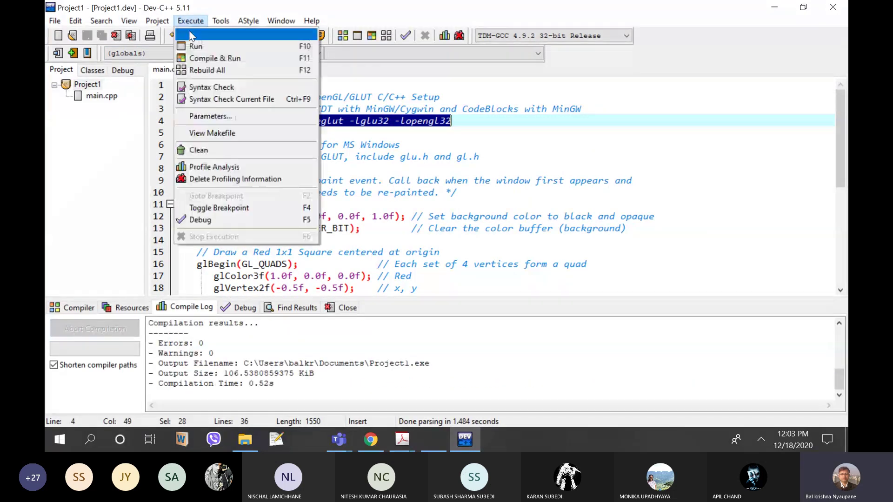
{"action": "left_click", "coordinate": [189, 47]}
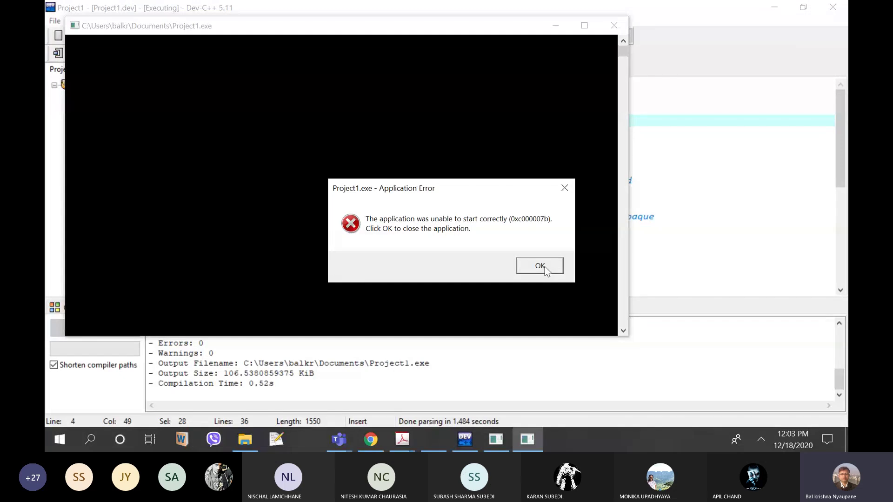
{"action": "left_click", "coordinate": [544, 266]}
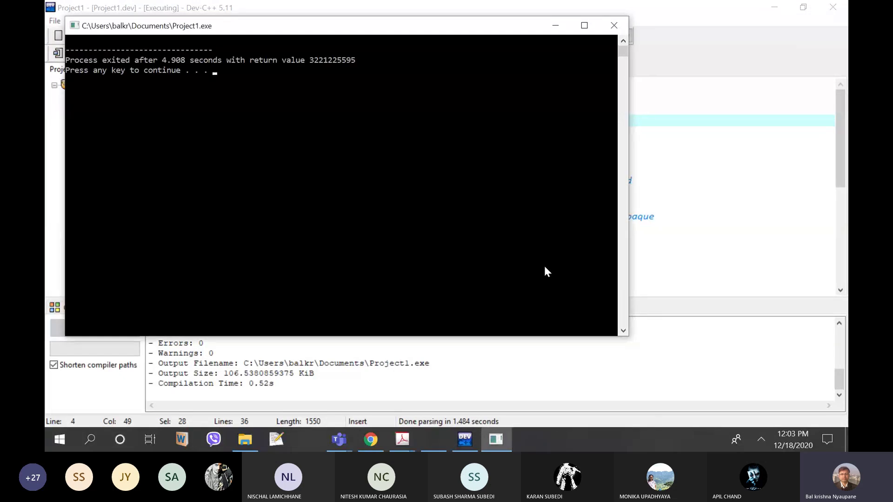
{"action": "left_click", "coordinate": [617, 22]}
Step: Examine the main.cpp code and the compile log, debug, find results, resources and compiler output for the startup problem
{"action": "scroll", "coordinate": [452, 293], "scroll_direction": "down", "scroll_amount": 6}
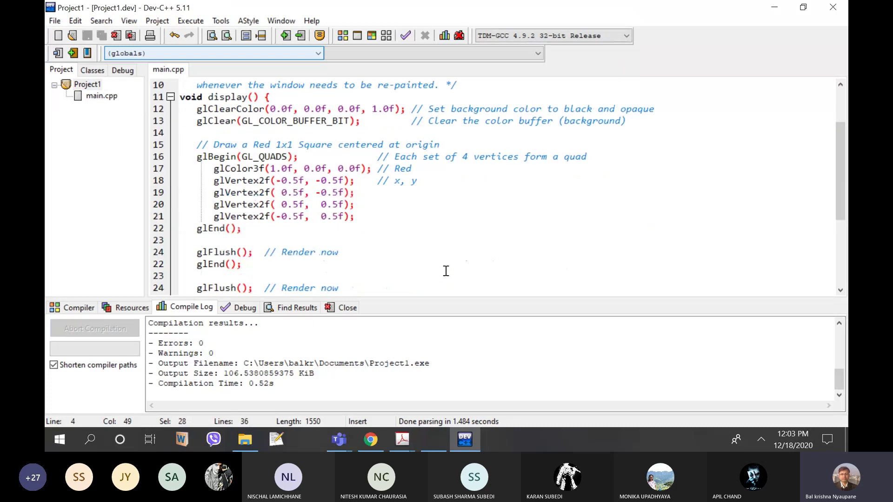
{"action": "left_click", "coordinate": [357, 308]}
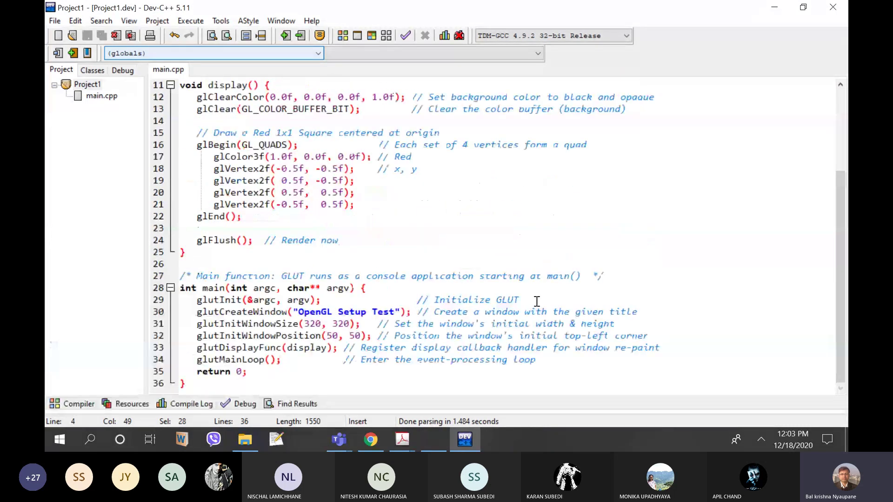
{"action": "scroll", "coordinate": [647, 294], "scroll_direction": "up", "scroll_amount": 4}
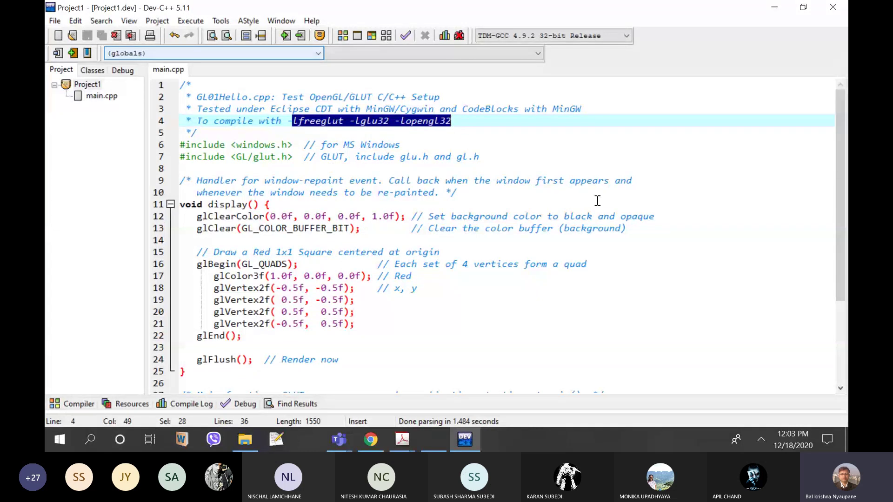
{"action": "scroll", "coordinate": [601, 200], "scroll_direction": "down", "scroll_amount": 3}
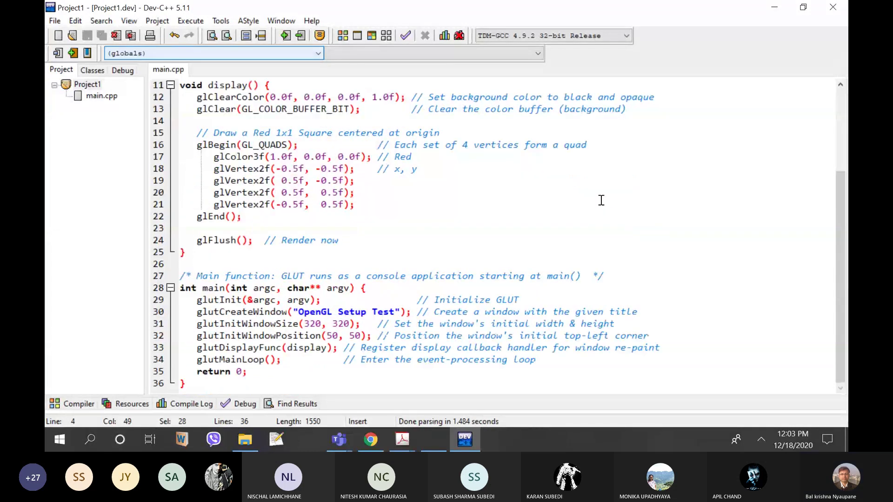
{"action": "scroll", "coordinate": [601, 200], "scroll_direction": "up", "scroll_amount": 3}
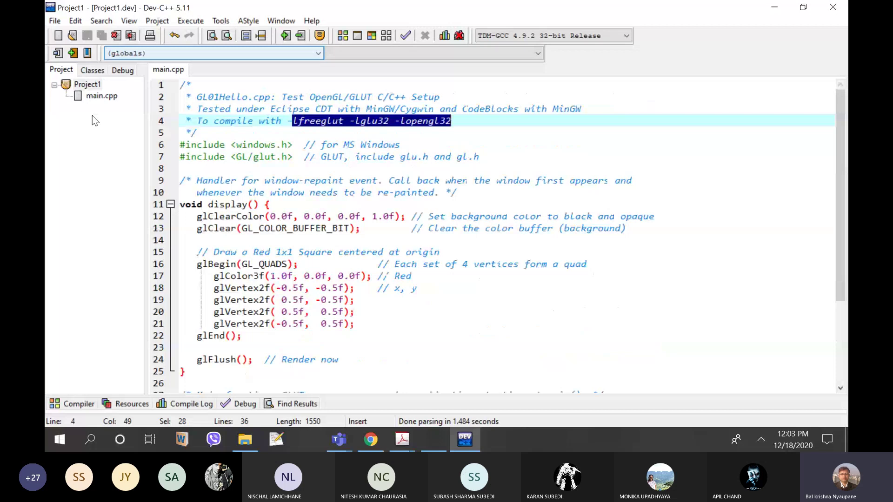
{"action": "left_click", "coordinate": [207, 409]}
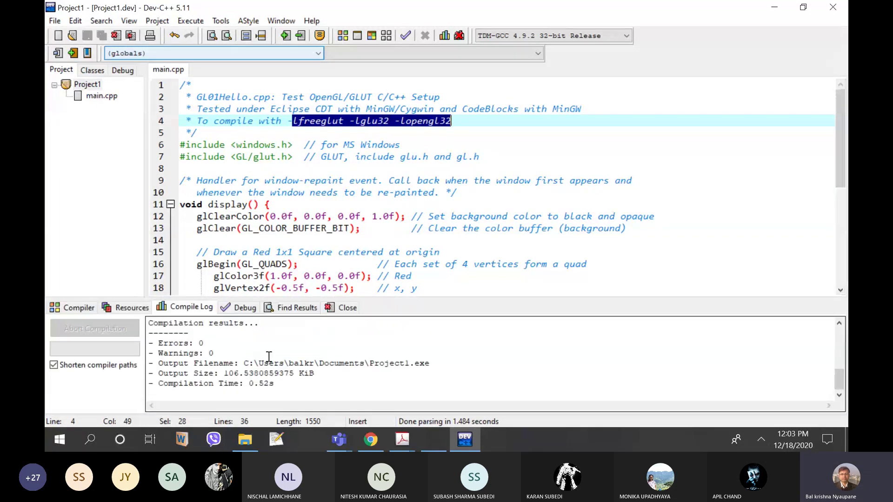
{"action": "left_click", "coordinate": [243, 308]}
{"action": "left_click", "coordinate": [297, 308]}
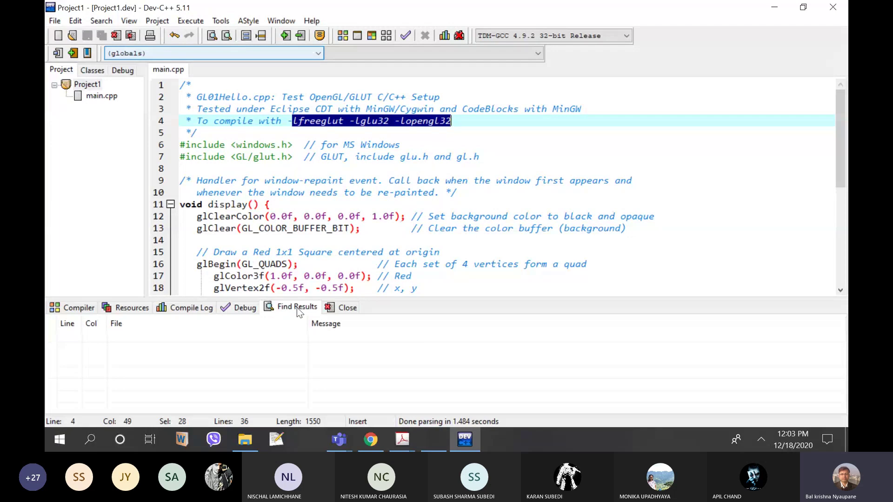
{"action": "left_click", "coordinate": [127, 308]}
{"action": "left_click", "coordinate": [87, 306]}
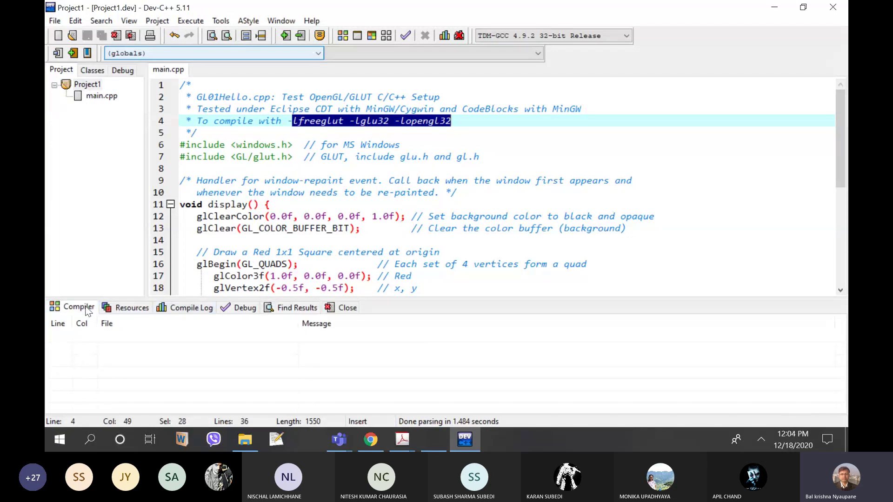
Step: Close the compiler output, and close the browser with its freeglut and OpenGL introduction pages
{"action": "left_click", "coordinate": [342, 308]}
{"action": "scroll", "coordinate": [413, 345], "scroll_direction": "down", "scroll_amount": 4}
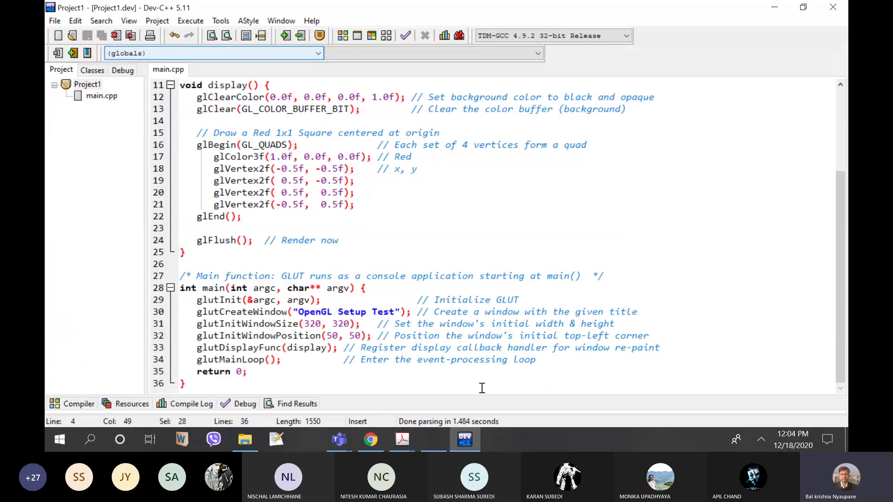
{"action": "left_click", "coordinate": [467, 440]}
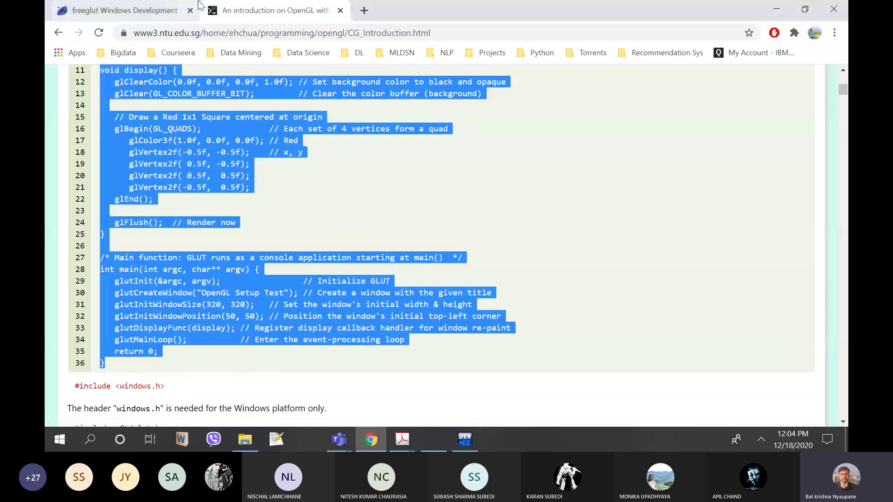
{"action": "left_click", "coordinate": [184, 13]}
{"action": "left_click", "coordinate": [189, 11]}
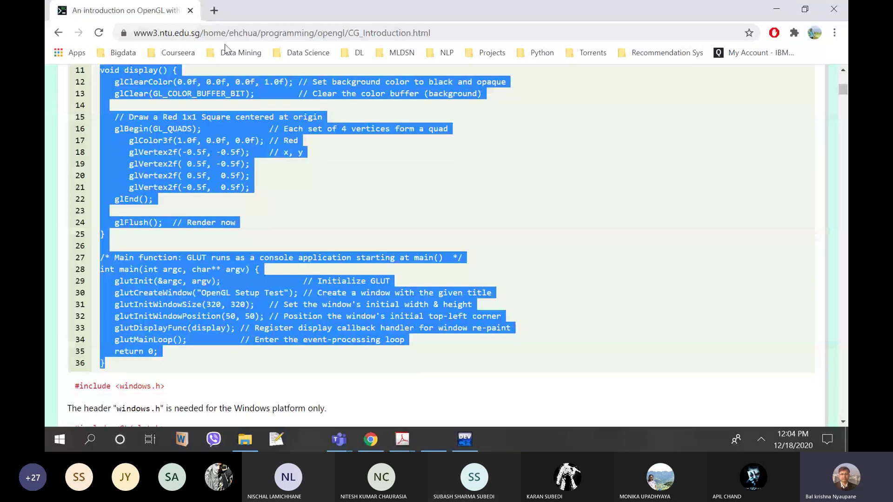
{"action": "left_click", "coordinate": [833, 9]}
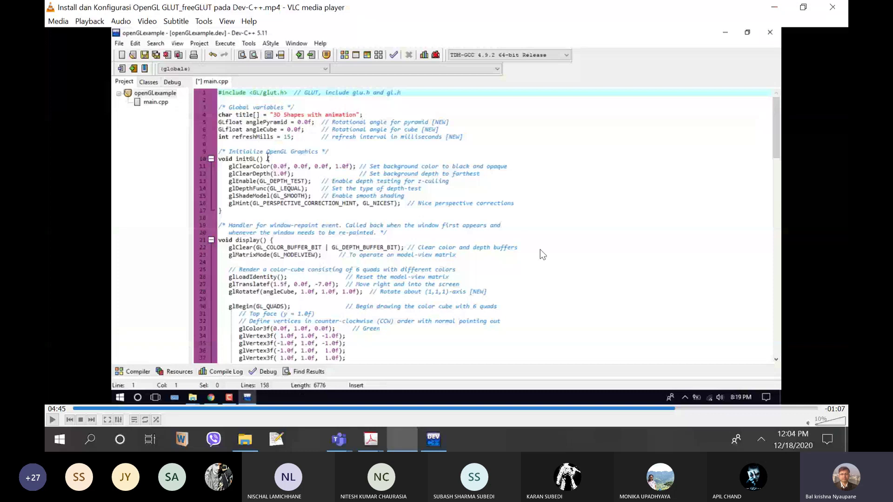
Step: Rewind the Dev-C++ freeglut setup video in VLC to the part where a new console project is created
{"action": "left_click", "coordinate": [591, 409]}
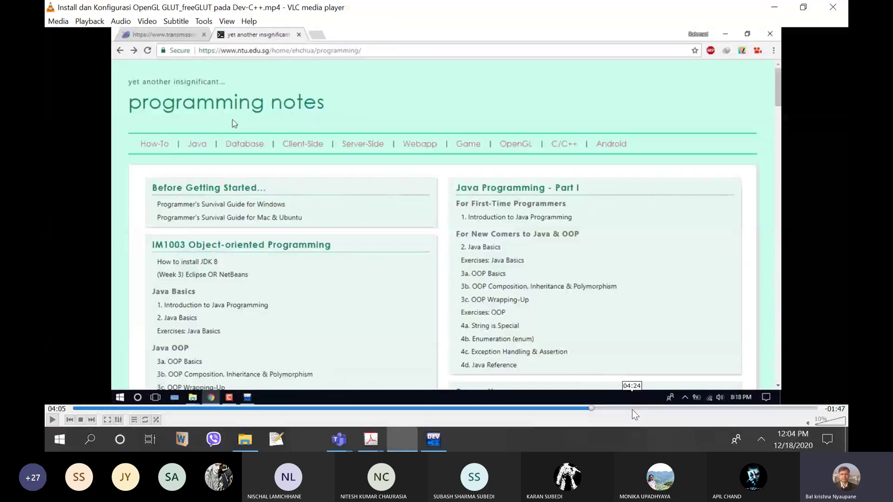
{"action": "key", "text": "Right"}
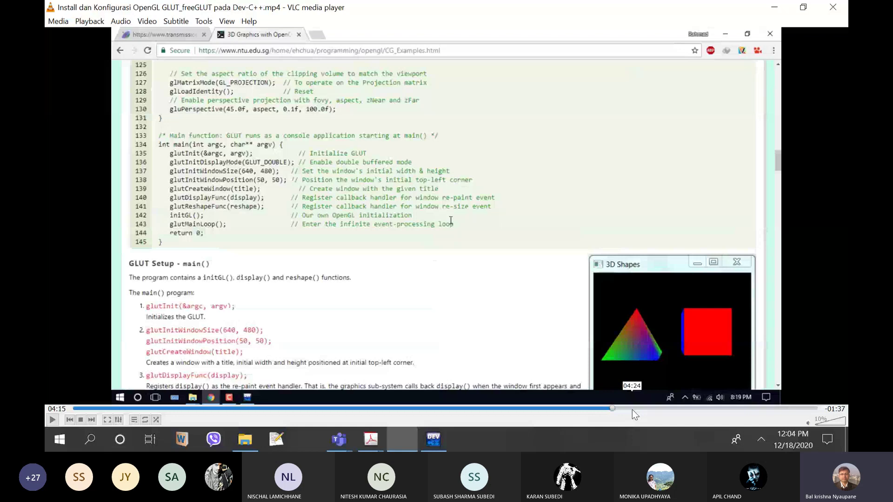
{"action": "key", "text": "Left"}
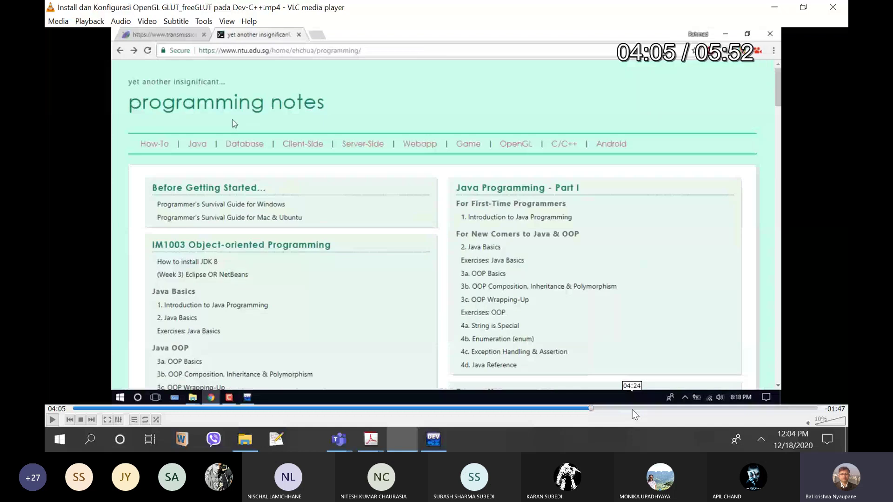
{"action": "key", "text": "Left"}
{"action": "key", "text": "Left"}
{"action": "key", "text": "Left"}
{"action": "key", "text": "Left"}
{"action": "key", "text": "Left"}
{"action": "key", "text": "Left"}
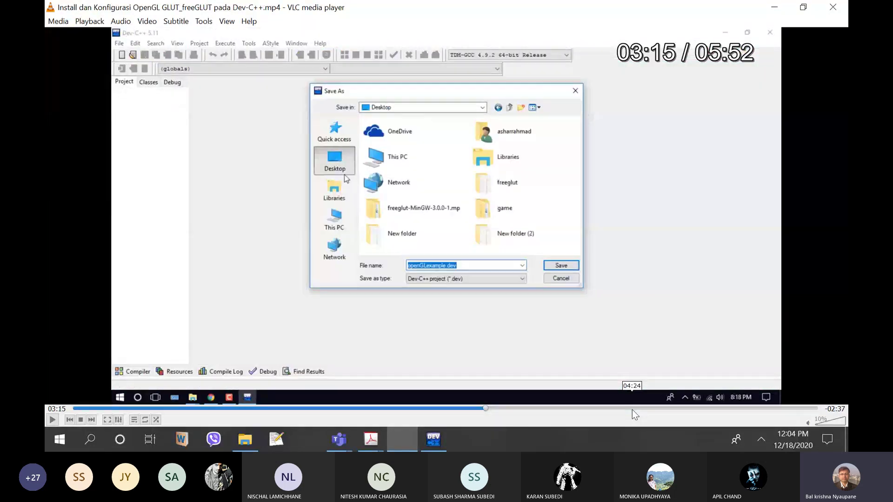
{"action": "key", "text": "Left"}
{"action": "key", "text": "Left"}
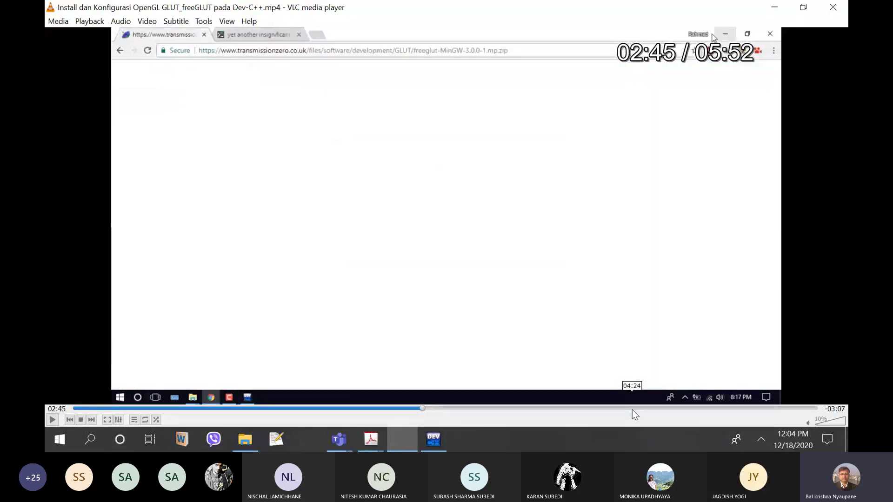
{"action": "key", "text": "Right"}
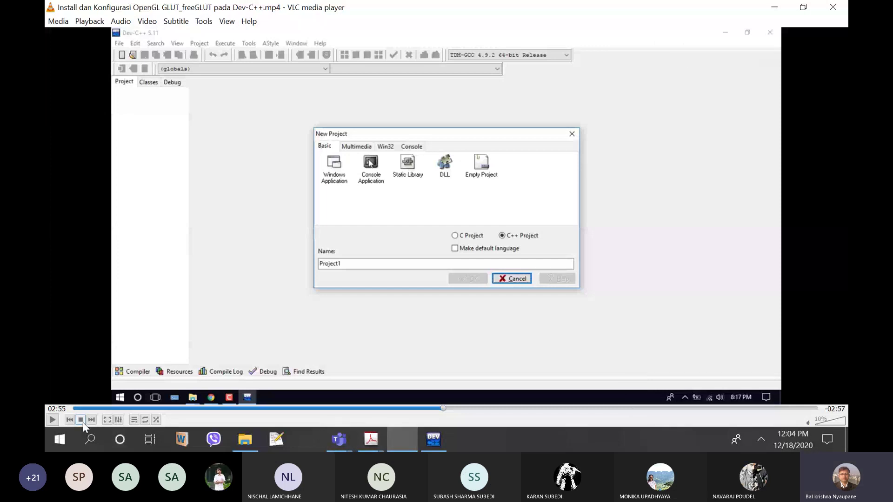
Step: Play the setup video and skip through the console project creation, the linker parameters and the sample code
{"action": "left_click", "coordinate": [51, 420]}
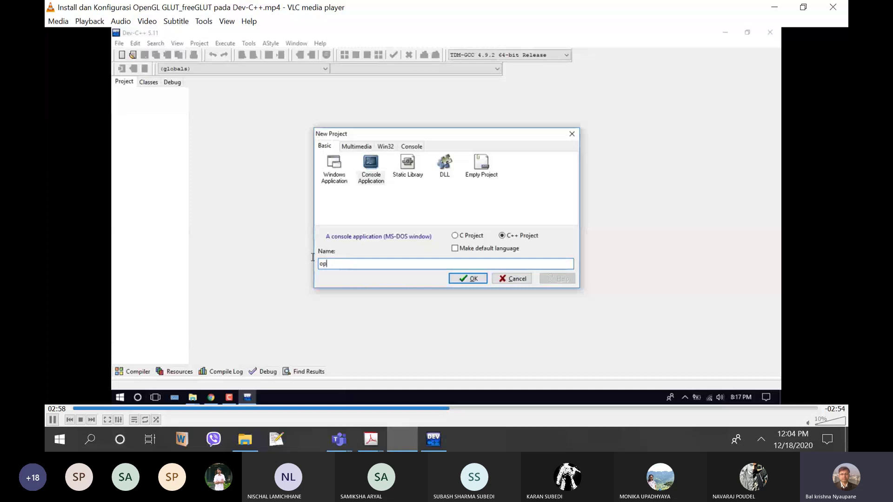
{"action": "key", "text": "Right"}
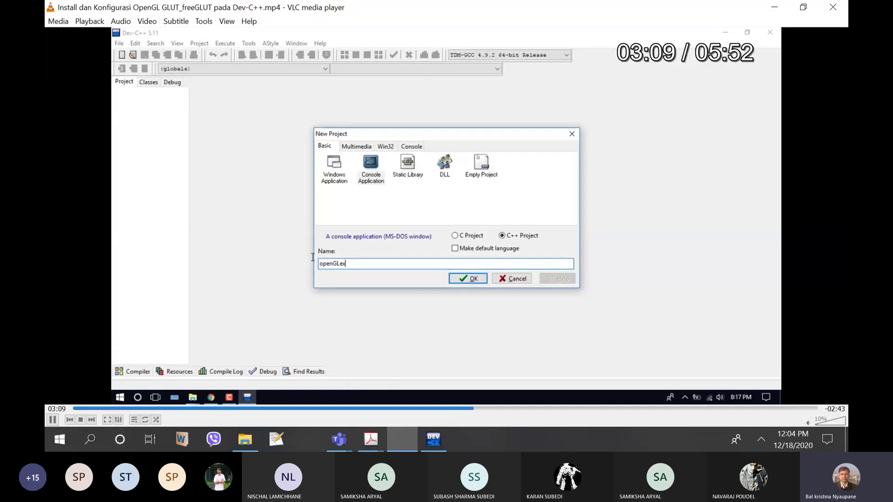
{"action": "key", "text": "Right"}
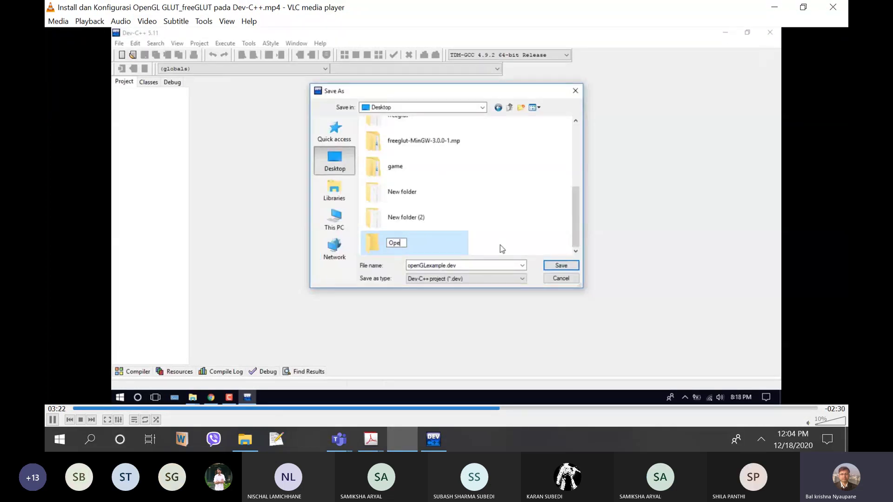
{"action": "key", "text": "Right"}
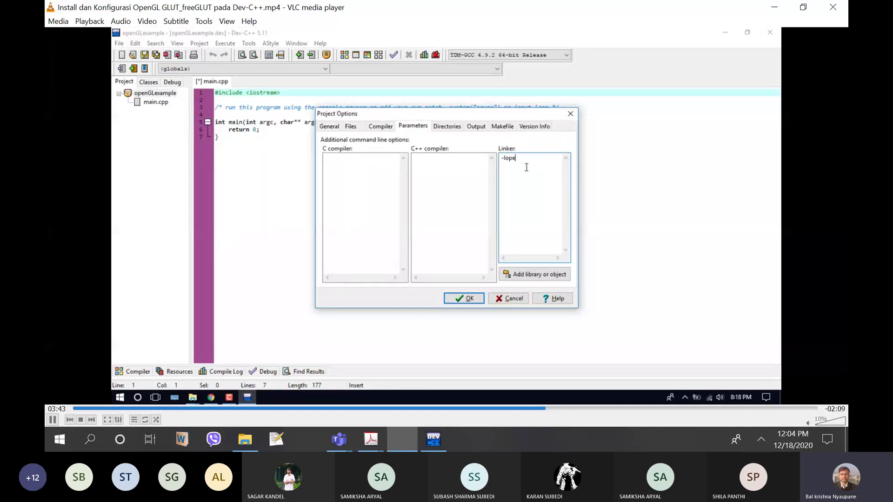
{"action": "key", "text": "Right"}
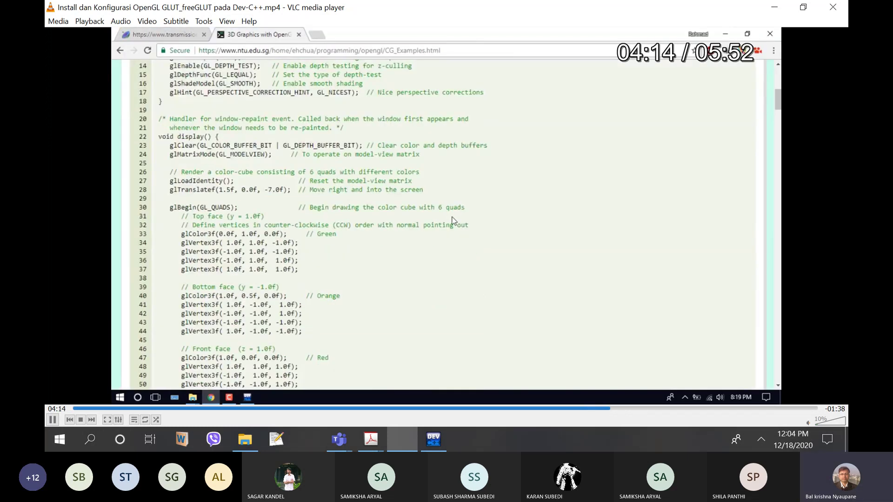
{"action": "key", "text": "Right"}
{"action": "key", "text": "Right"}
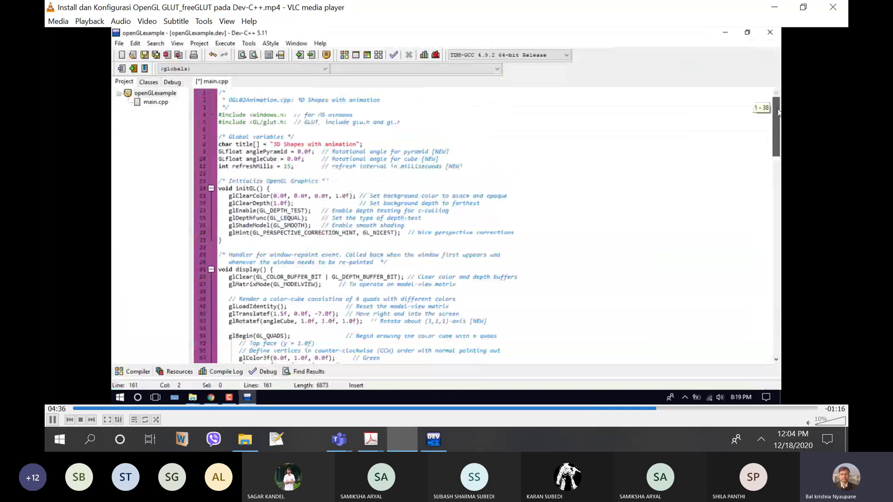
Step: Review the video's compile error, its fix and the running 3D shapes program, and close VLC
{"action": "key", "text": "Left"}
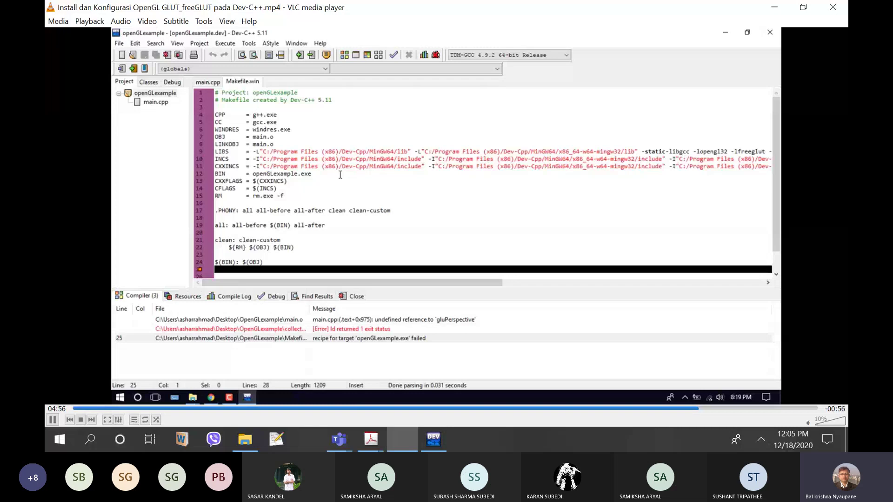
{"action": "key", "text": "Right"}
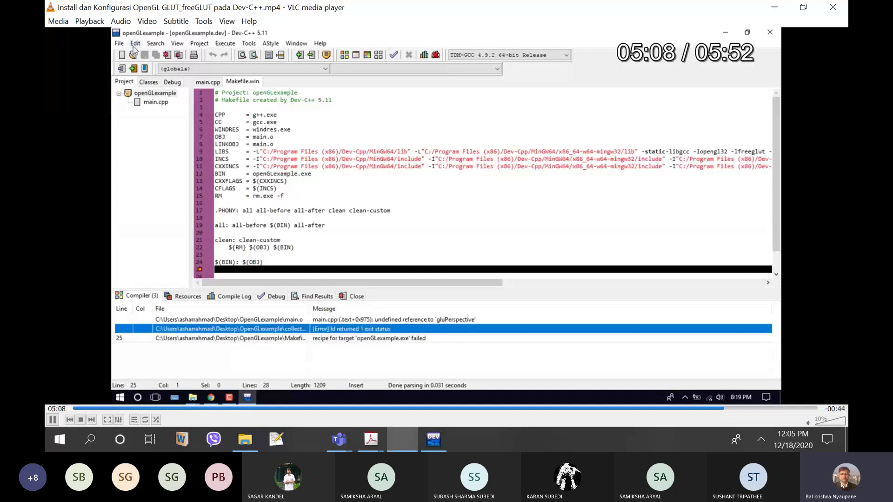
{"action": "key", "text": "Right"}
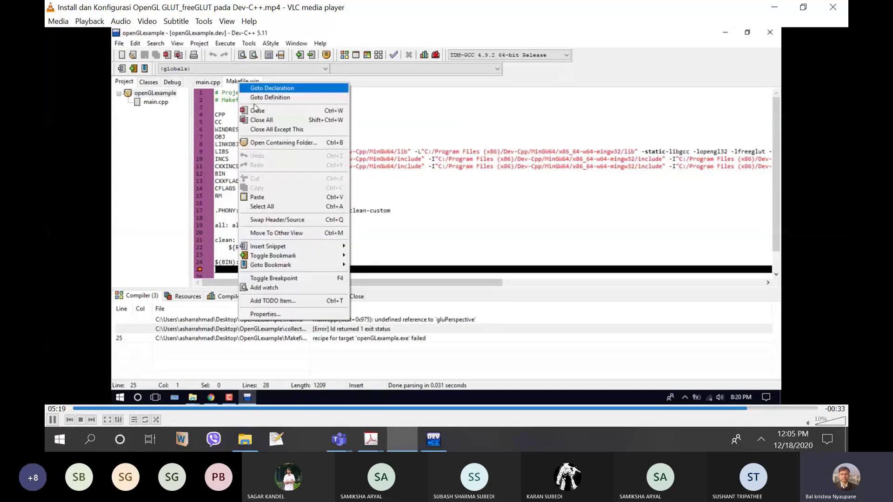
{"action": "key", "text": "Right"}
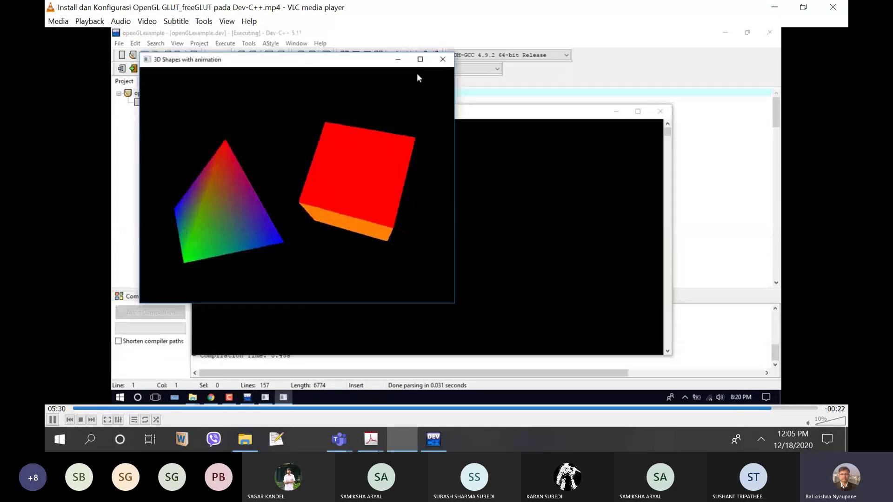
{"action": "key", "text": "Left"}
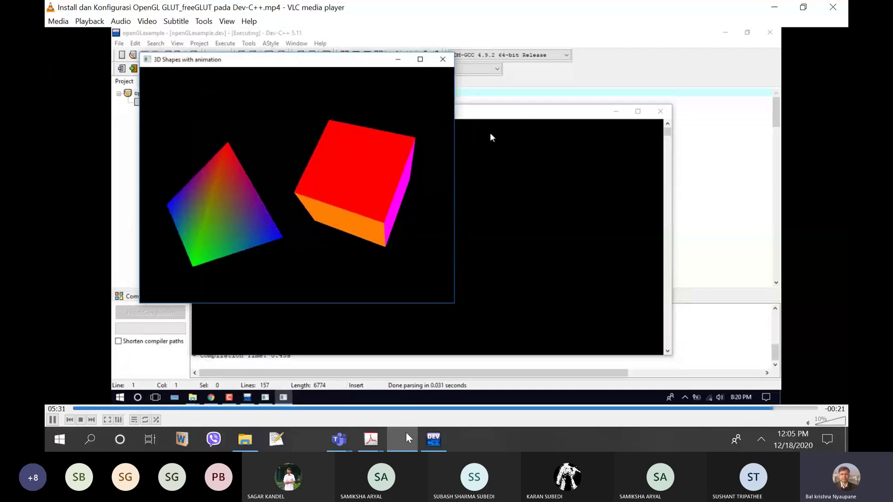
{"action": "left_click", "coordinate": [833, 9]}
Step: Switch to the Teams meeting to check the earlier chat messages, and return to the top of main.cpp in Dev-C++
{"action": "mouse_move", "coordinate": [339, 437]}
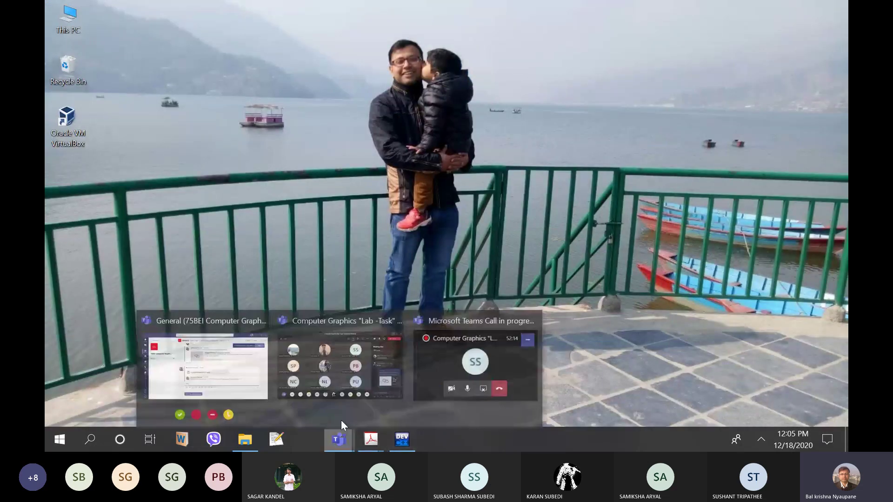
{"action": "left_click", "coordinate": [341, 419]}
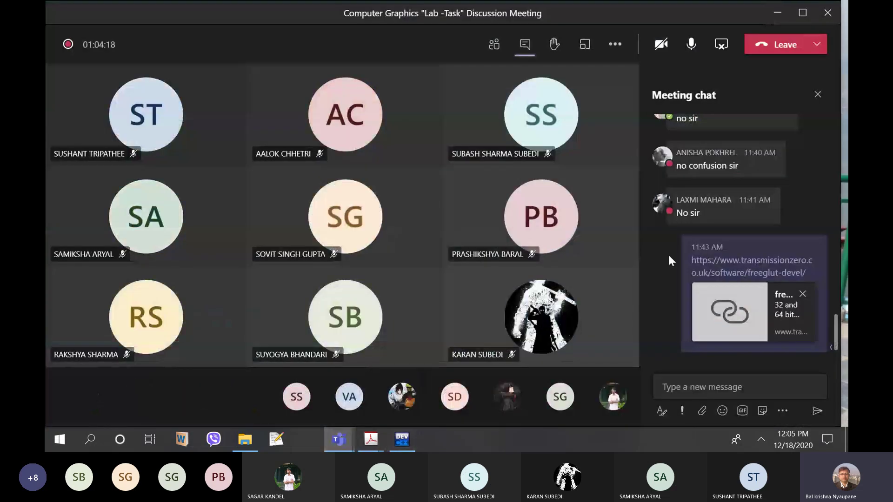
{"action": "mouse_move", "coordinate": [791, 330]}
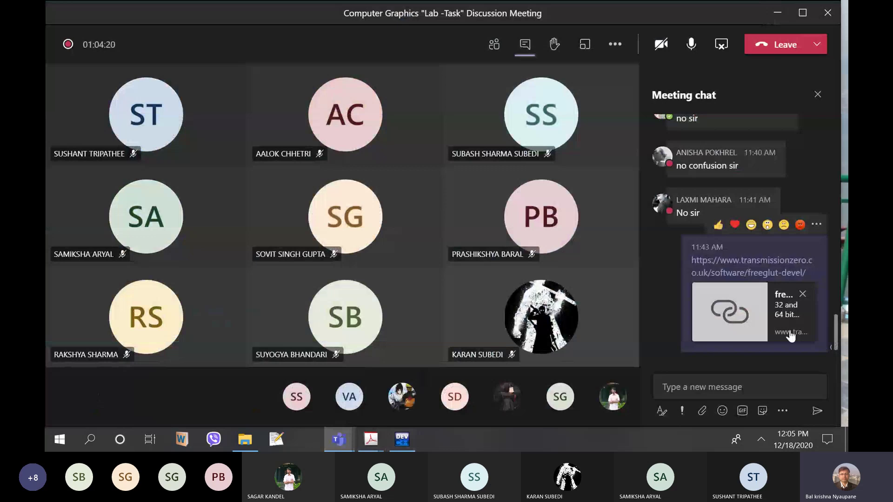
{"action": "scroll", "coordinate": [674, 292], "scroll_direction": "up", "scroll_amount": 5}
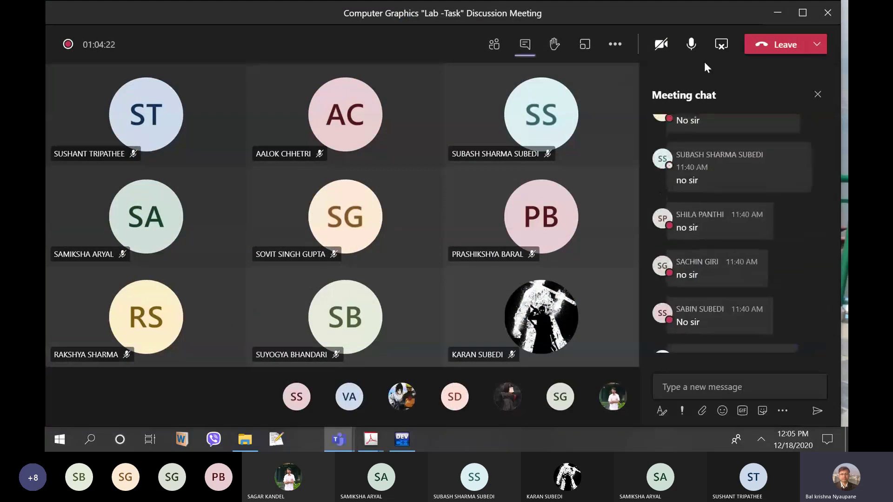
{"action": "key", "text": "alt+Tab"}
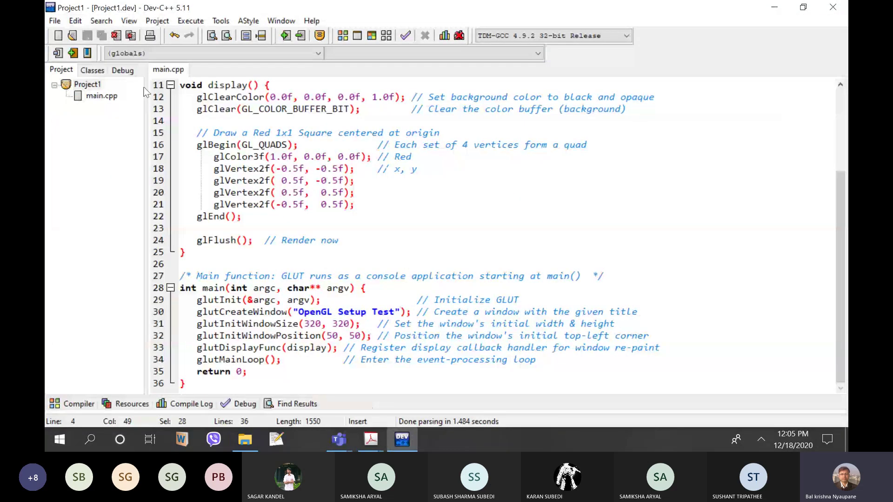
{"action": "scroll", "coordinate": [275, 186], "scroll_direction": "up", "scroll_amount": 4}
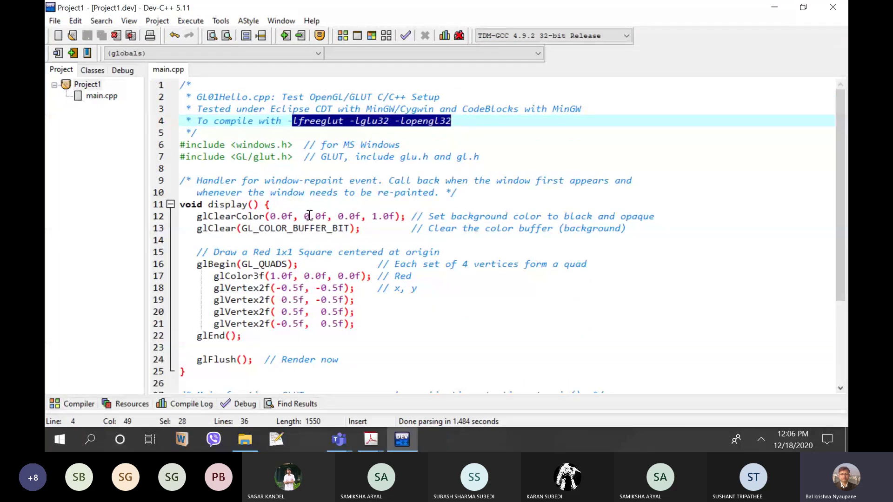
Step: Try to open File Explorer, and minimize the Dev-C++, Teams meeting and call windows to reveal the desktop
{"action": "left_click", "coordinate": [247, 440]}
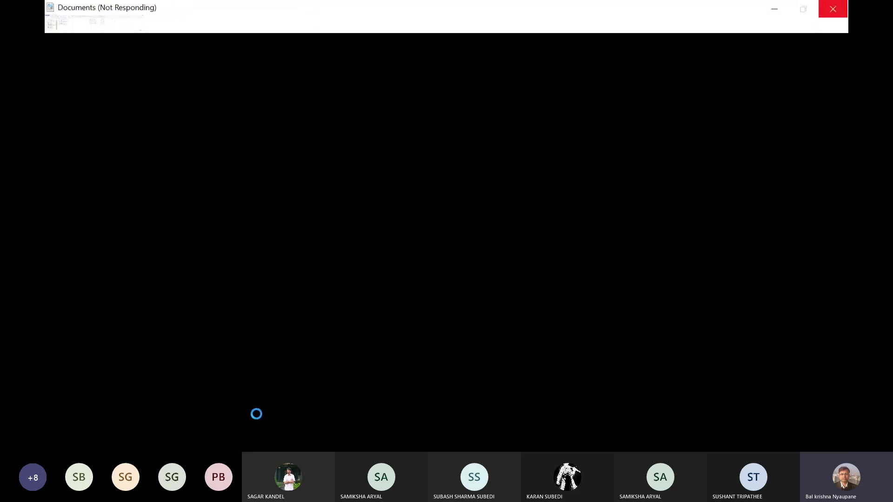
{"action": "left_click", "coordinate": [775, 9]}
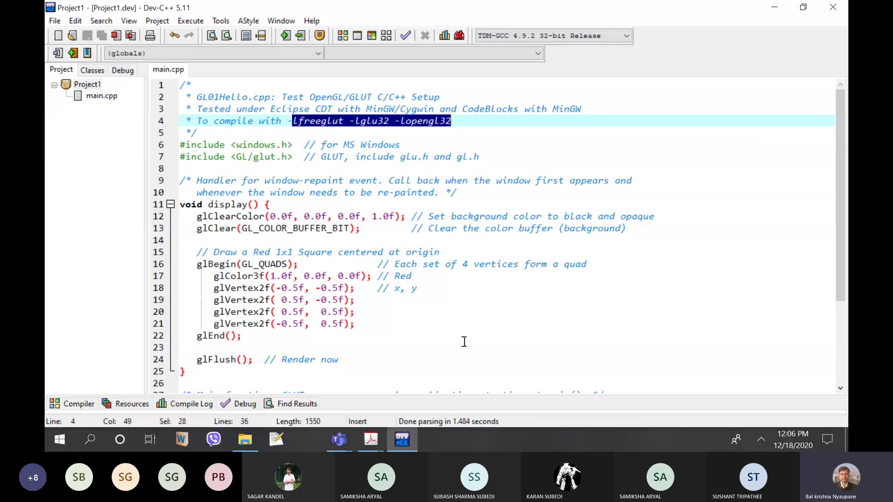
{"action": "left_click", "coordinate": [774, 7]}
{"action": "left_click", "coordinate": [777, 13]}
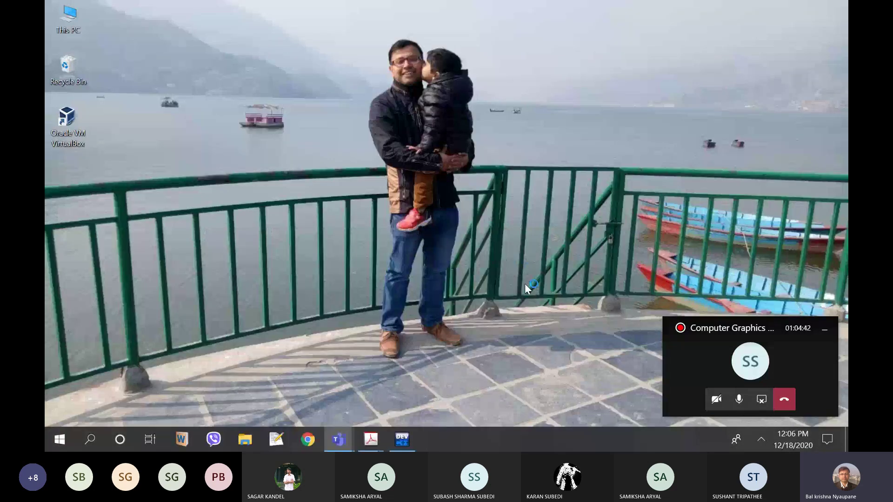
{"action": "left_click", "coordinate": [824, 329]}
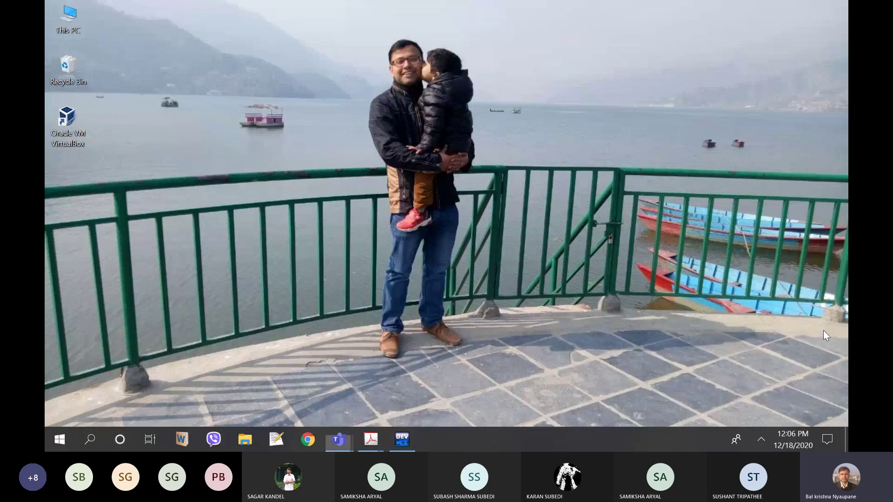
Step: Open the OpenGL Lab folder under Study Materials > Computer Graphics > Engineering > Graphics lab on the Education (D:) drive
{"action": "double_click", "coordinate": [73, 32]}
{"action": "left_click", "coordinate": [385, 253]}
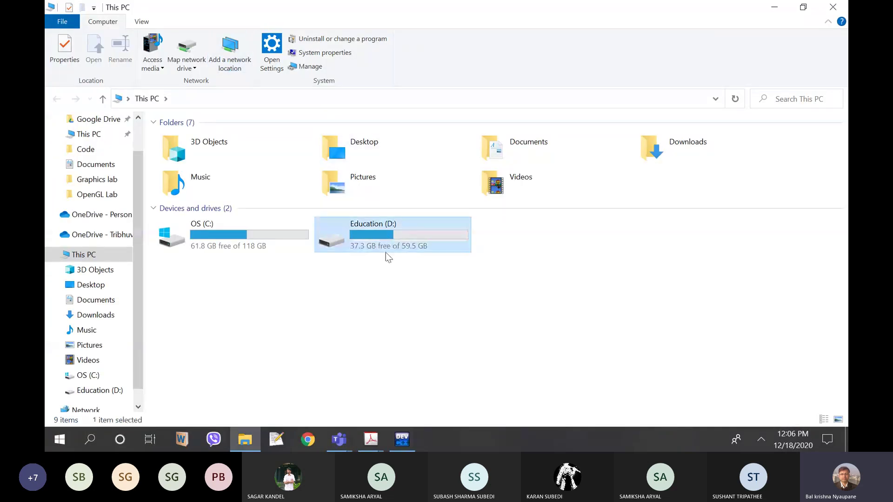
{"action": "double_click", "coordinate": [386, 253]}
{"action": "left_click", "coordinate": [190, 230]}
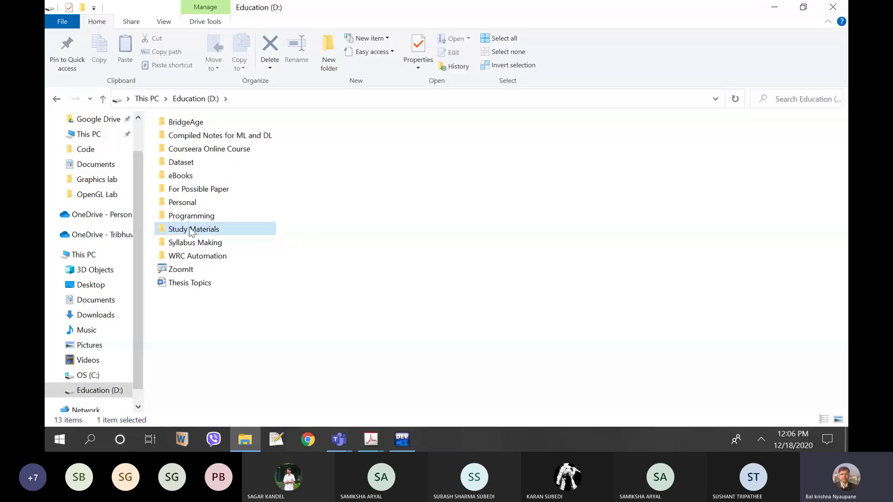
{"action": "double_click", "coordinate": [190, 230]}
{"action": "double_click", "coordinate": [199, 162]}
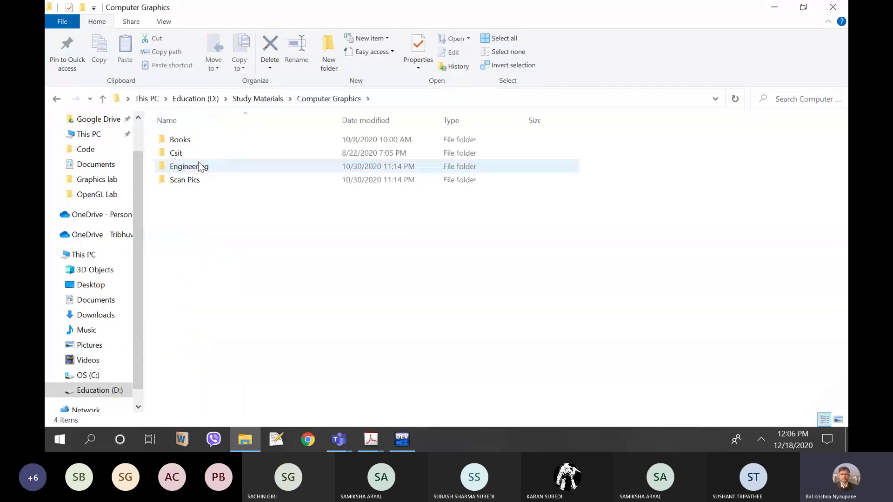
{"action": "double_click", "coordinate": [199, 166]}
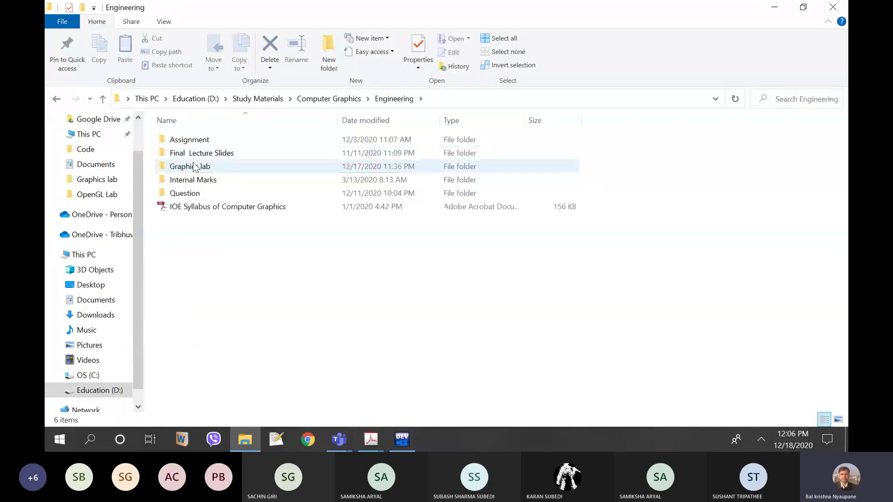
{"action": "double_click", "coordinate": [194, 166]}
{"action": "double_click", "coordinate": [194, 166]}
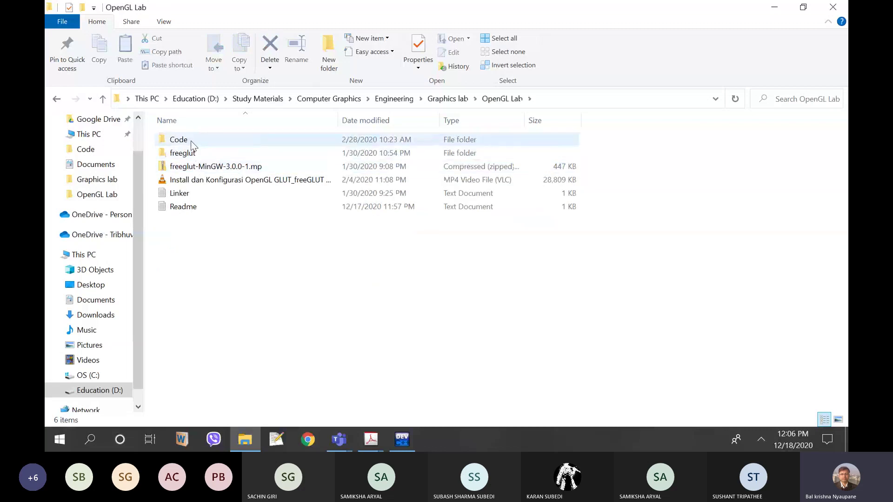
Step: View the linker options in the Linker text file and the contents of the freeglut folder, and return to OpenGL Lab
{"action": "double_click", "coordinate": [183, 192]}
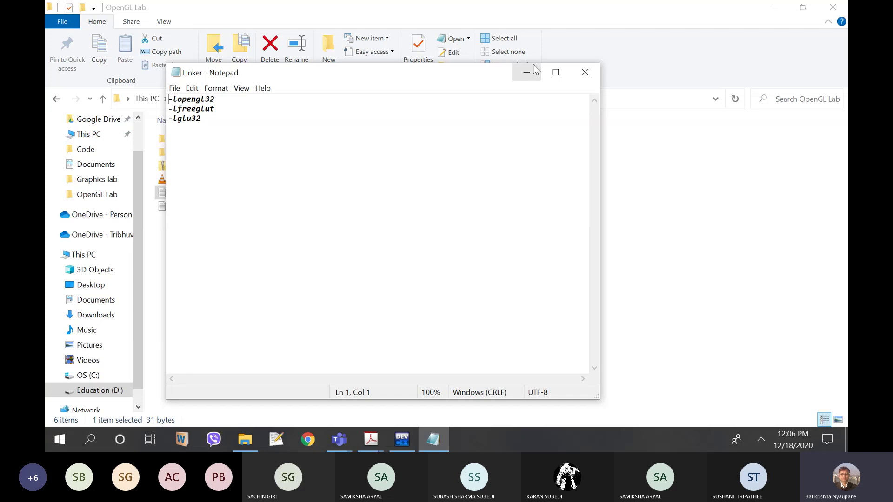
{"action": "left_click", "coordinate": [581, 70]}
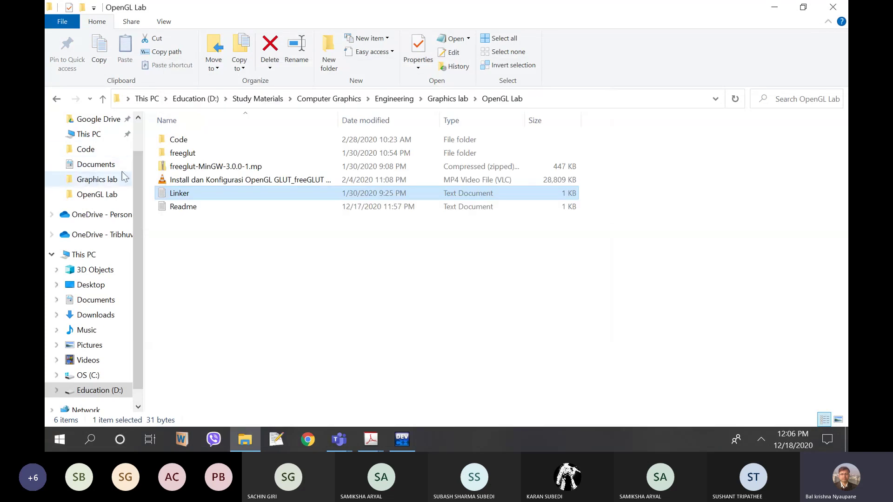
{"action": "double_click", "coordinate": [182, 153]}
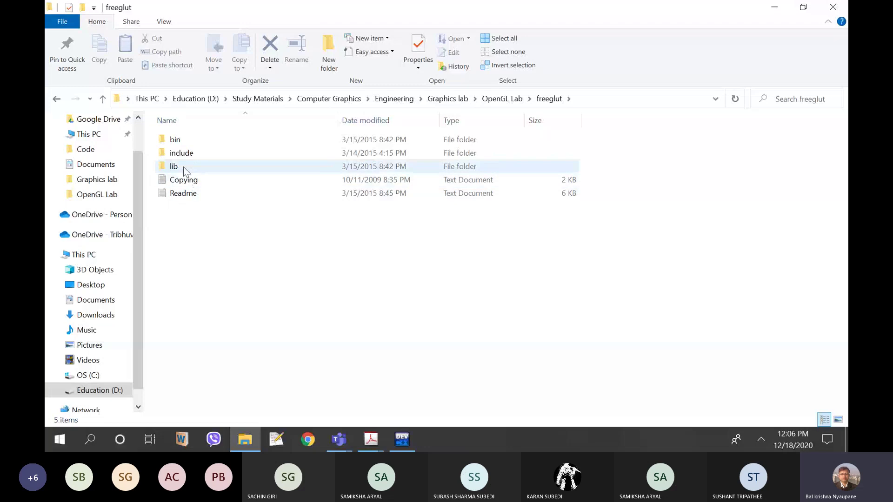
{"action": "left_click", "coordinate": [103, 98]}
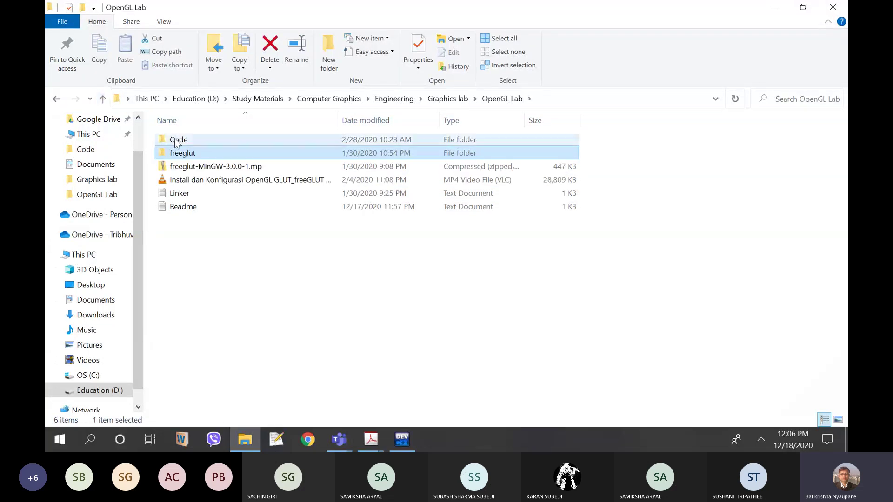
Step: Open the OpenGL Dev-C++ project file from the Code folder of the OpenGL Lab
{"action": "left_click", "coordinate": [178, 144]}
{"action": "double_click", "coordinate": [178, 145]}
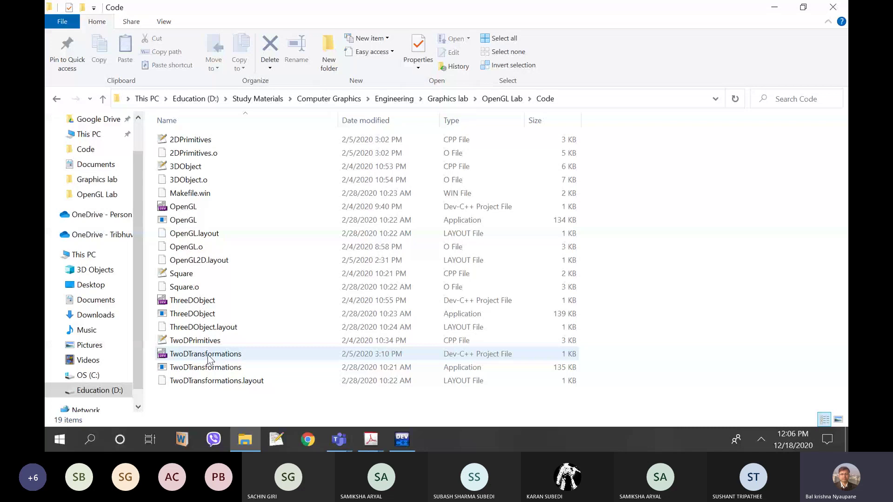
{"action": "left_click", "coordinate": [403, 440]}
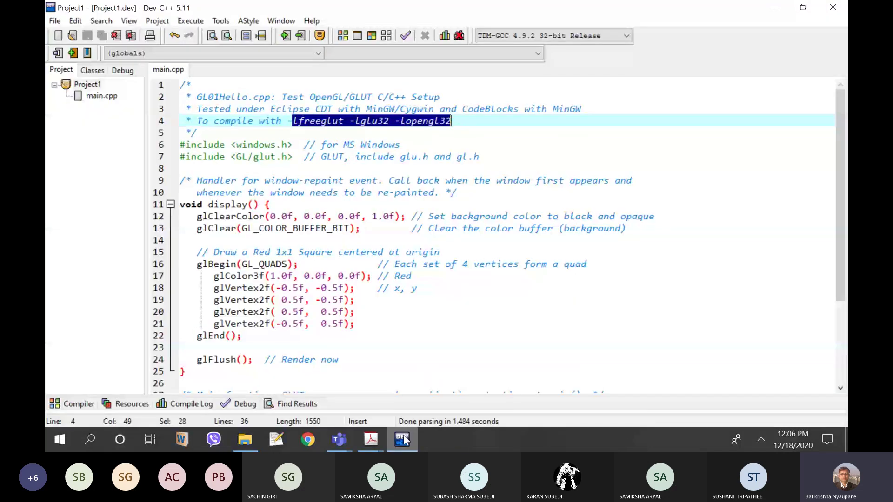
{"action": "left_click", "coordinate": [245, 439]}
{"action": "left_click", "coordinate": [215, 356]}
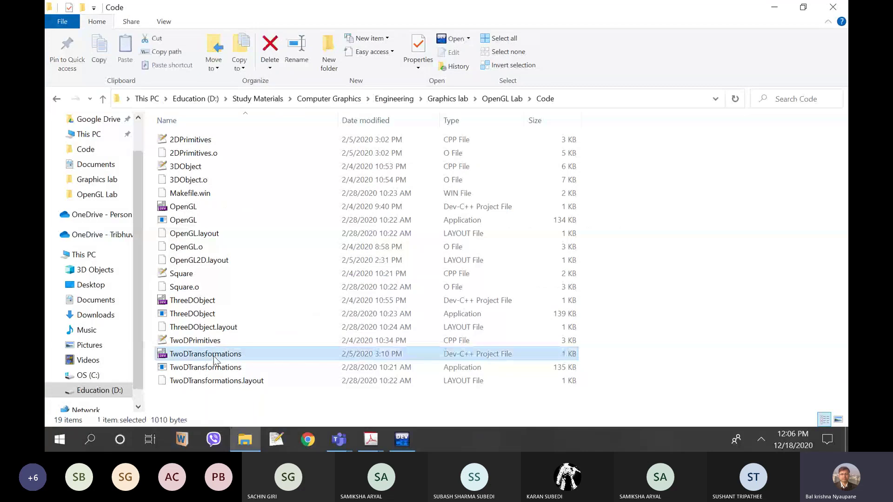
{"action": "double_click", "coordinate": [187, 209]}
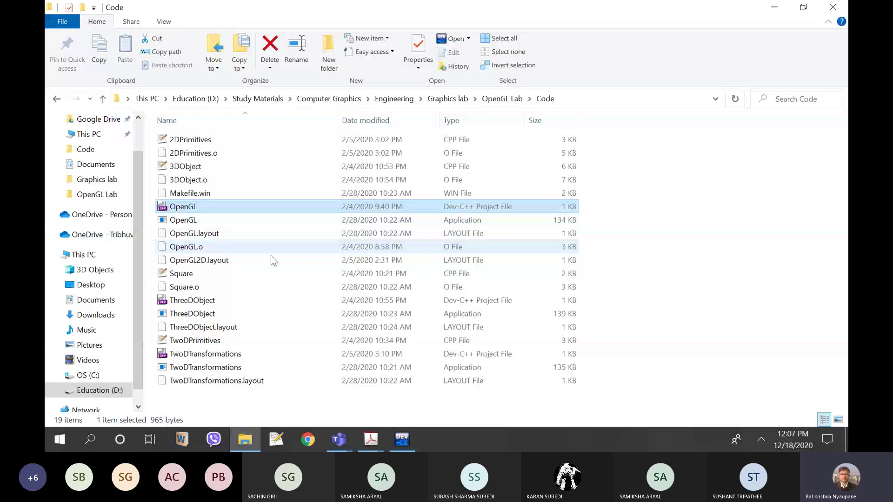
{"action": "key", "text": "Return"}
{"action": "left_click", "coordinate": [396, 251]}
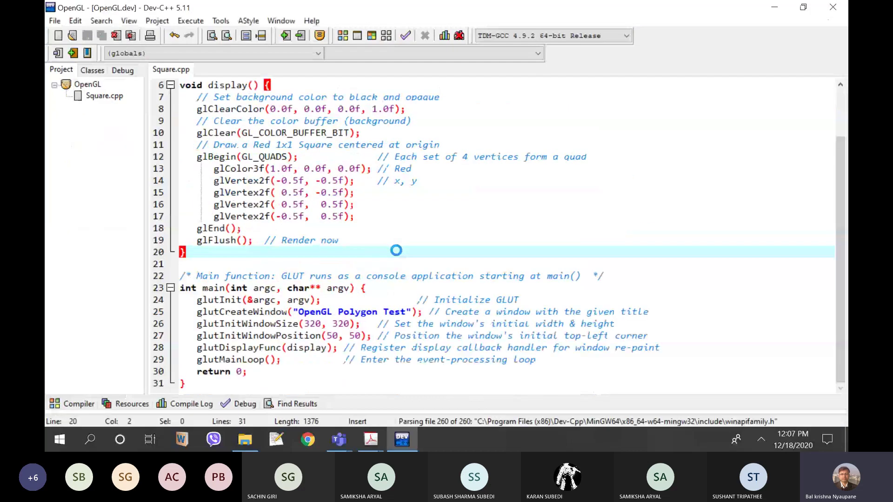
Step: Check the linker parameters in the OpenGL project's options and close the dialog
{"action": "scroll", "coordinate": [418, 256], "scroll_direction": "up", "scroll_amount": 2}
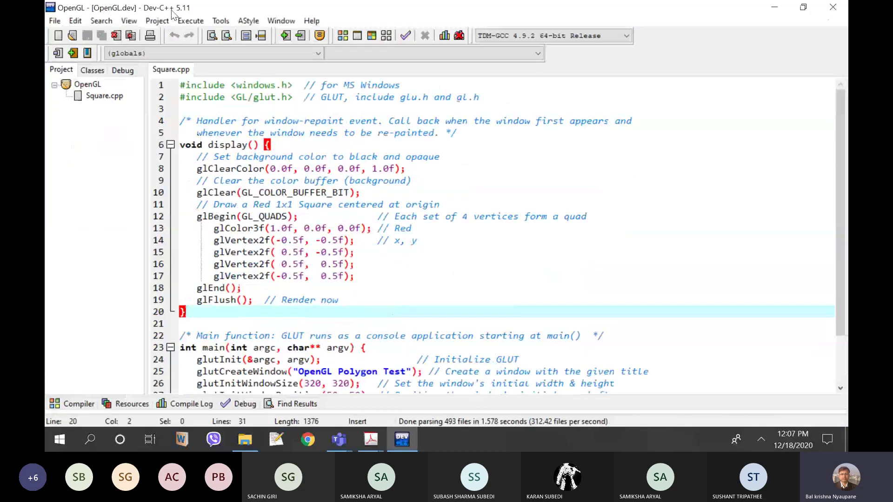
{"action": "right_click", "coordinate": [88, 84]}
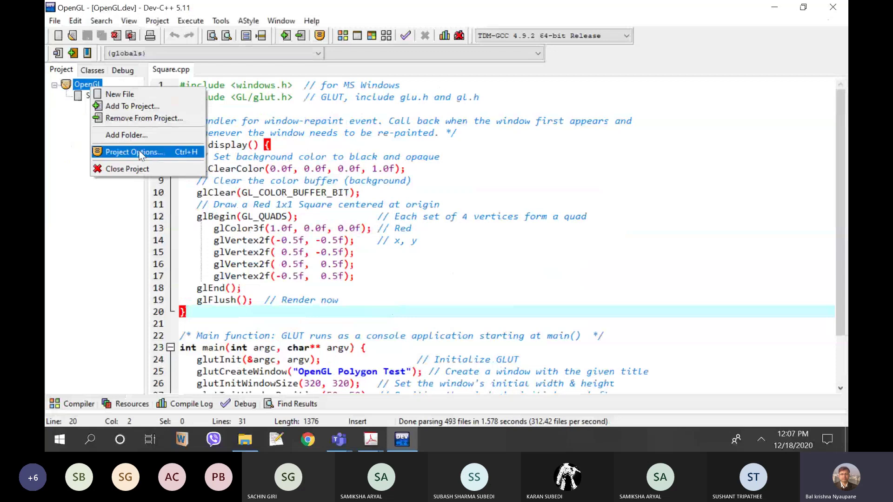
{"action": "left_click", "coordinate": [141, 153]}
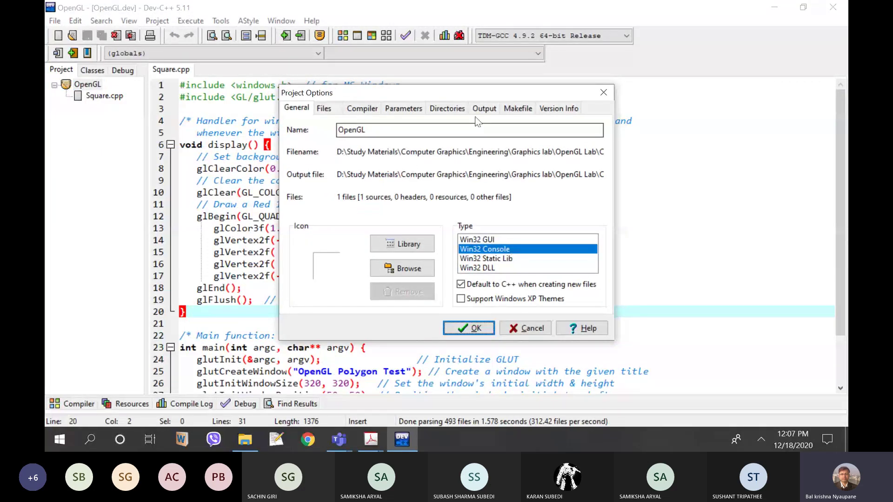
{"action": "left_click", "coordinate": [404, 109]}
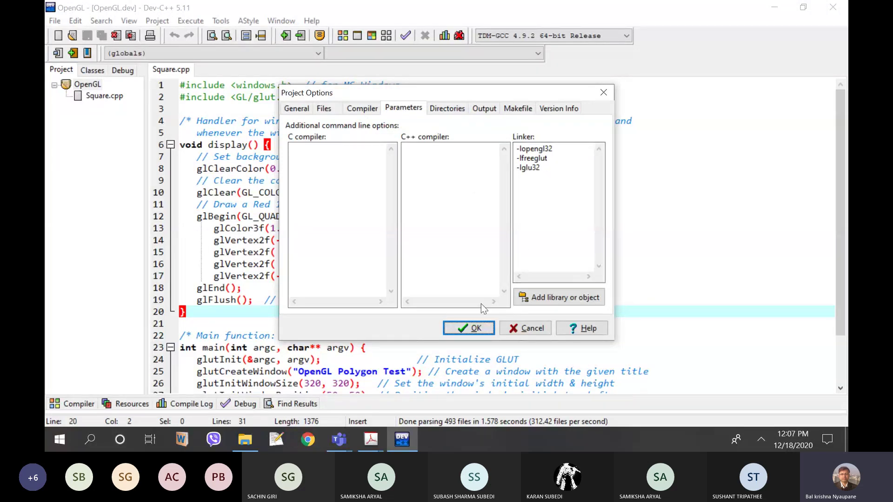
{"action": "left_click", "coordinate": [469, 327]}
Step: Compile and run the OpenGL project, view the red square beside the console, and close both program windows and the compile log
{"action": "left_click", "coordinate": [190, 21]}
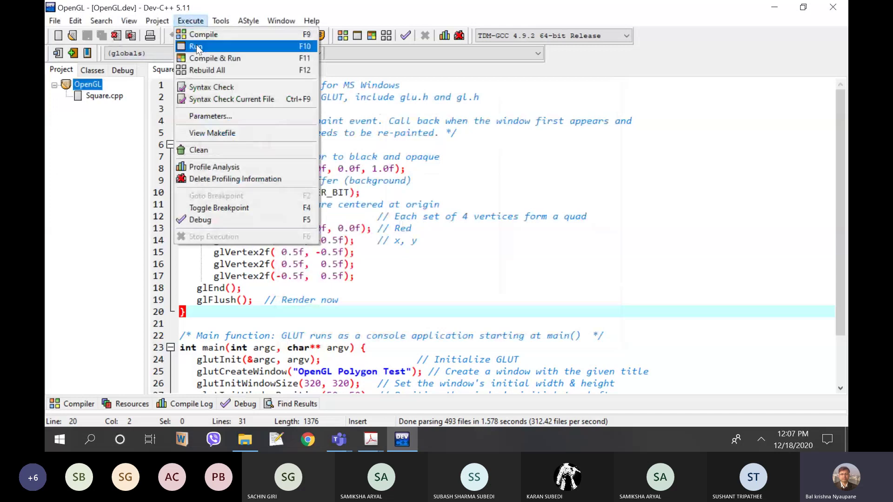
{"action": "left_click", "coordinate": [207, 59]}
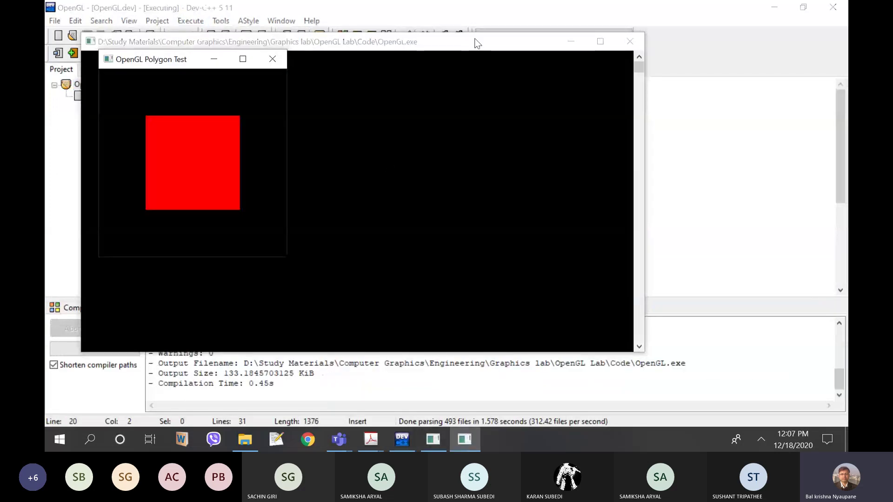
{"action": "left_click_drag", "start_coordinate": [476, 43], "coordinate": [731, 86]}
{"action": "left_click_drag", "start_coordinate": [170, 64], "coordinate": [201, 131]}
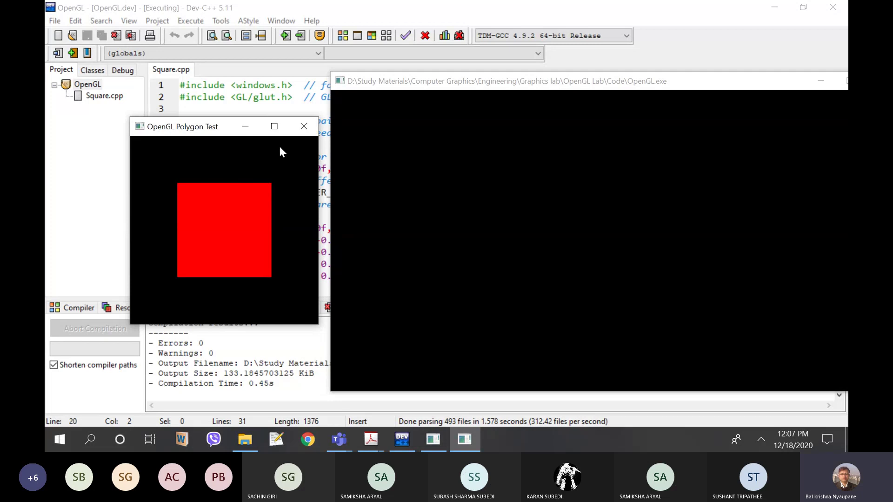
{"action": "left_click", "coordinate": [304, 126]}
{"action": "left_click_drag", "start_coordinate": [574, 85], "coordinate": [419, 109]}
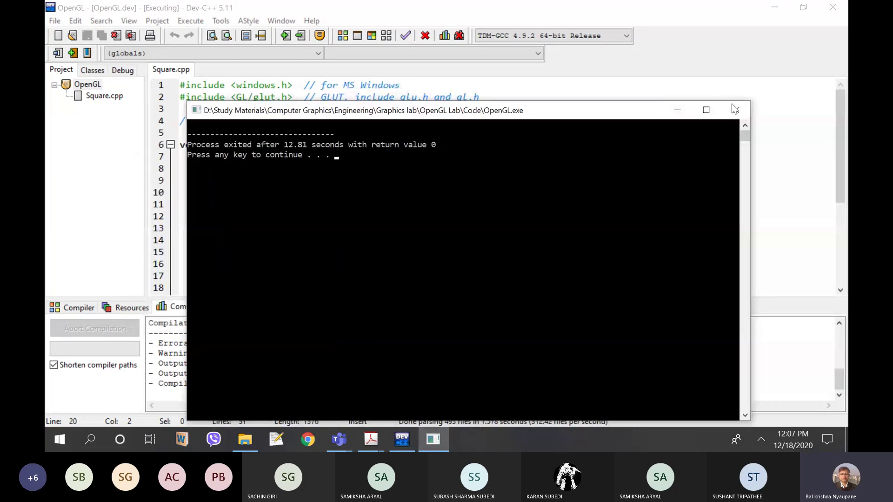
{"action": "left_click", "coordinate": [749, 111]}
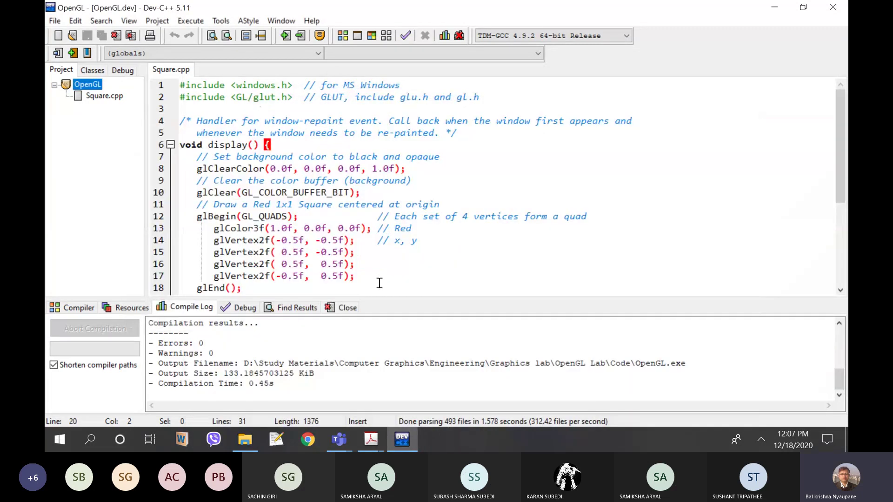
{"action": "left_click", "coordinate": [345, 308]}
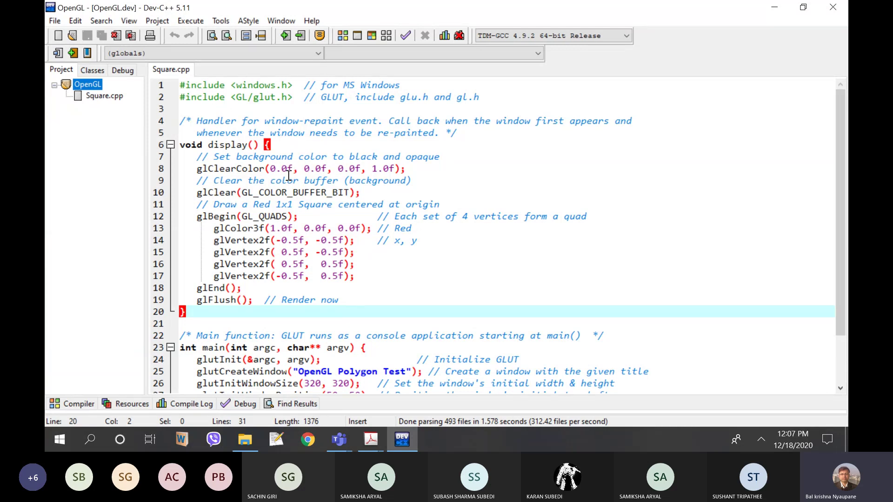
Step: Examine Square.cpp, highlighting the glClearColor line, the square comment and the glColor3f arguments, down to the main function
{"action": "left_click_drag", "start_coordinate": [191, 168], "coordinate": [426, 168]}
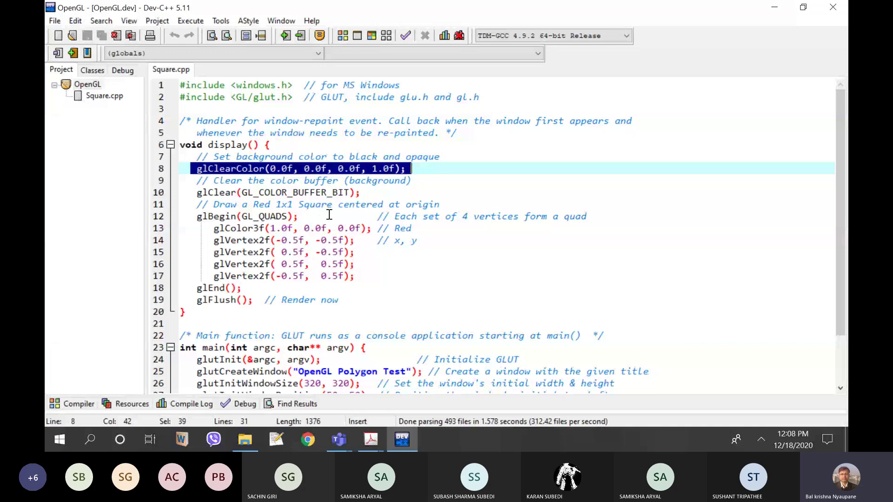
{"action": "left_click_drag", "start_coordinate": [298, 205], "coordinate": [343, 205]}
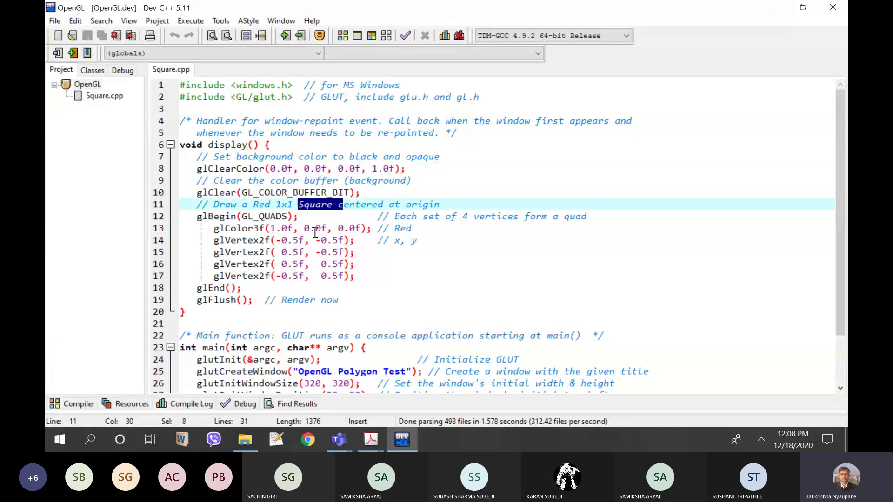
{"action": "left_click_drag", "start_coordinate": [269, 228], "coordinate": [361, 226]}
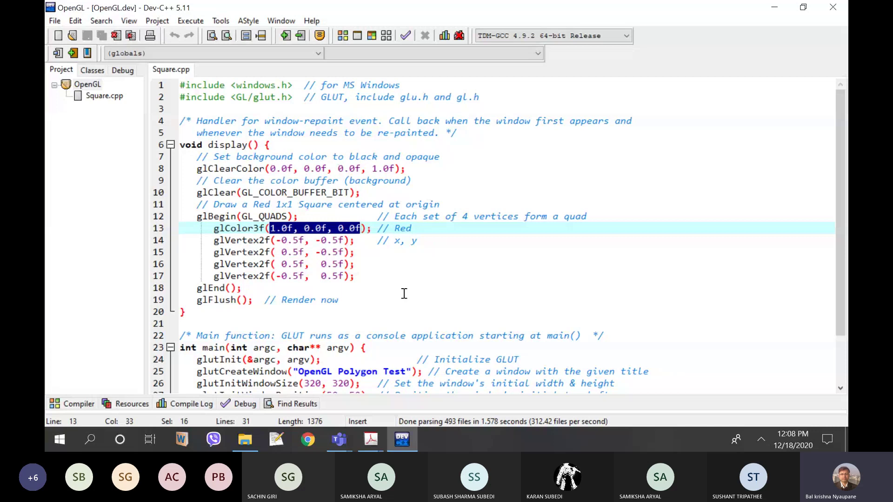
{"action": "scroll", "coordinate": [372, 300], "scroll_direction": "down", "scroll_amount": 2}
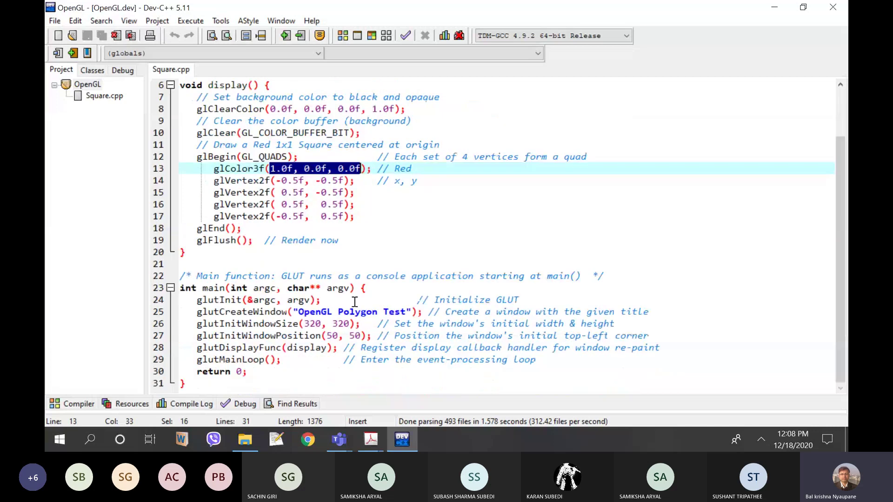
Step: Minimize File Explorer and Dev-C++, and open the Chapter 9 - Open GL PDF from the Engineering folder's Final Lecture Slides
{"action": "left_click", "coordinate": [245, 439]}
{"action": "left_click", "coordinate": [774, 7]}
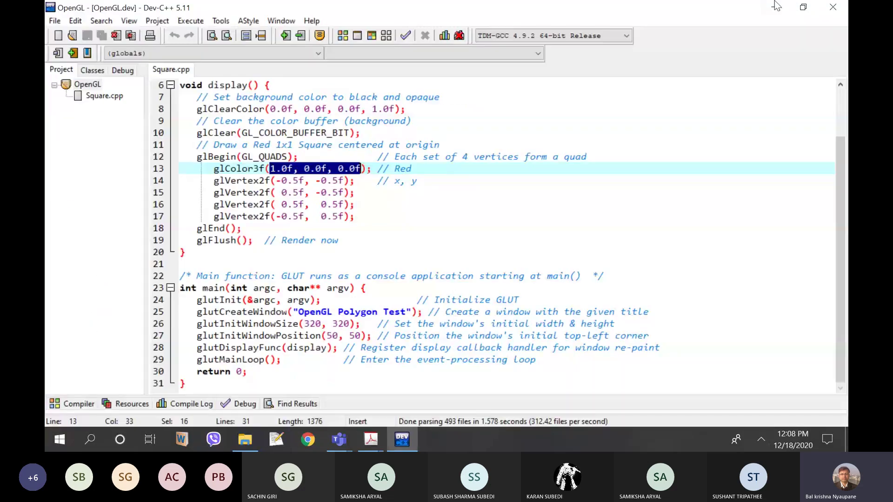
{"action": "left_click", "coordinate": [774, 6]}
{"action": "double_click", "coordinate": [68, 19]}
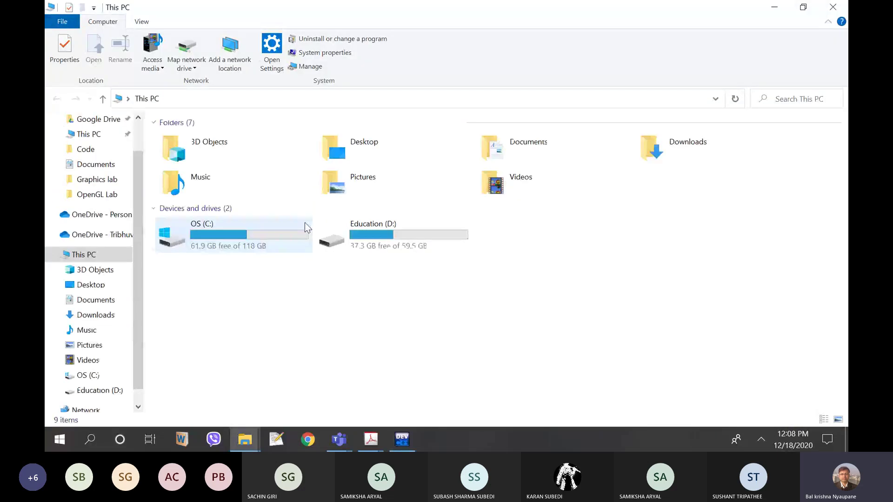
{"action": "left_click", "coordinate": [361, 246]}
{"action": "double_click", "coordinate": [362, 245]}
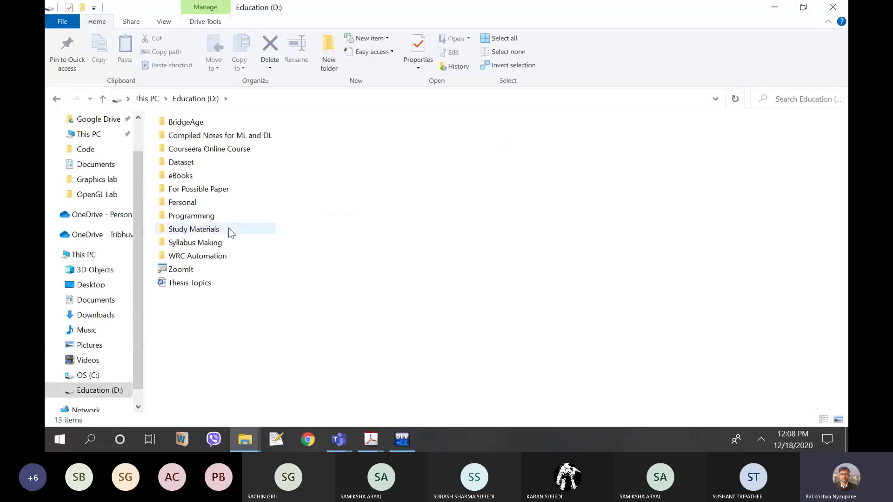
{"action": "double_click", "coordinate": [197, 231]}
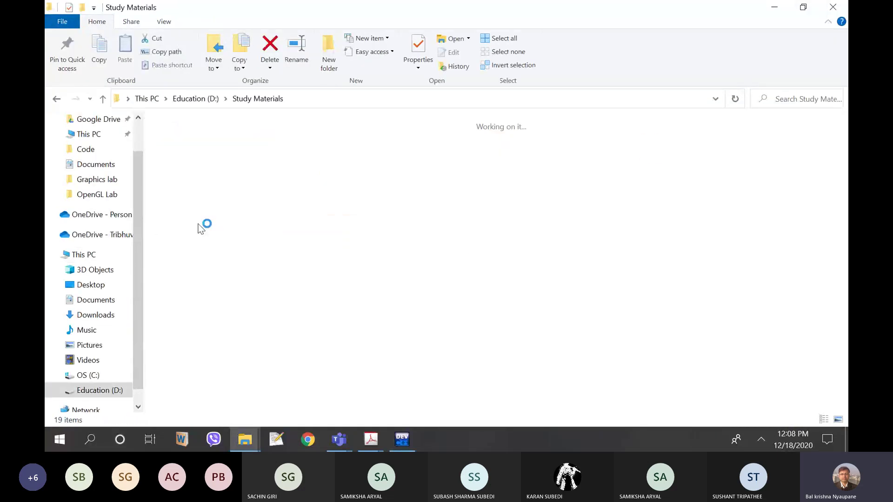
{"action": "double_click", "coordinate": [218, 164]}
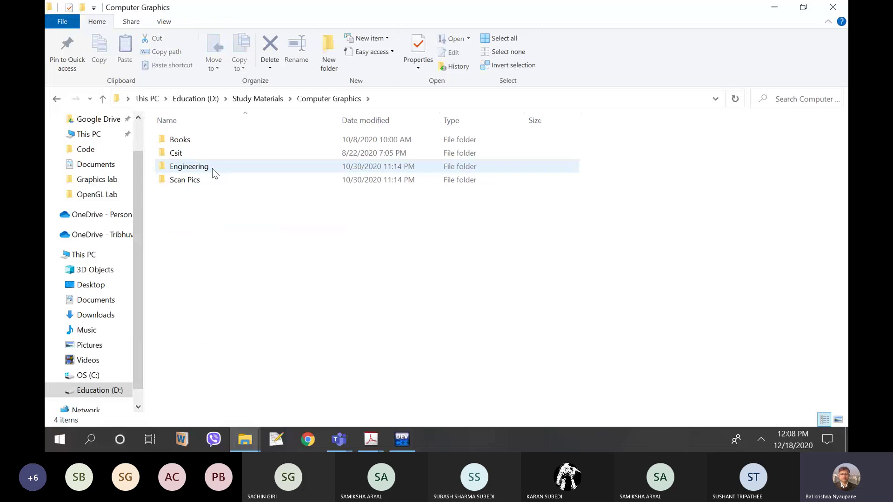
{"action": "double_click", "coordinate": [212, 169]}
{"action": "double_click", "coordinate": [228, 153]}
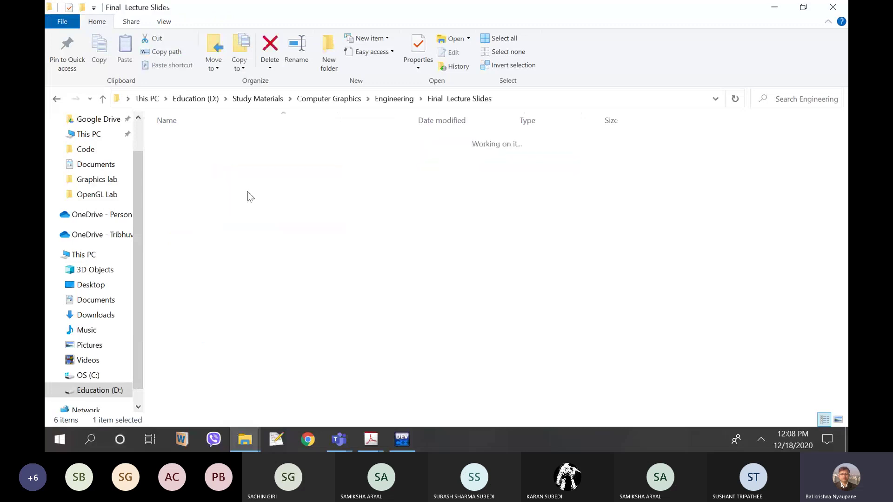
{"action": "double_click", "coordinate": [222, 264]}
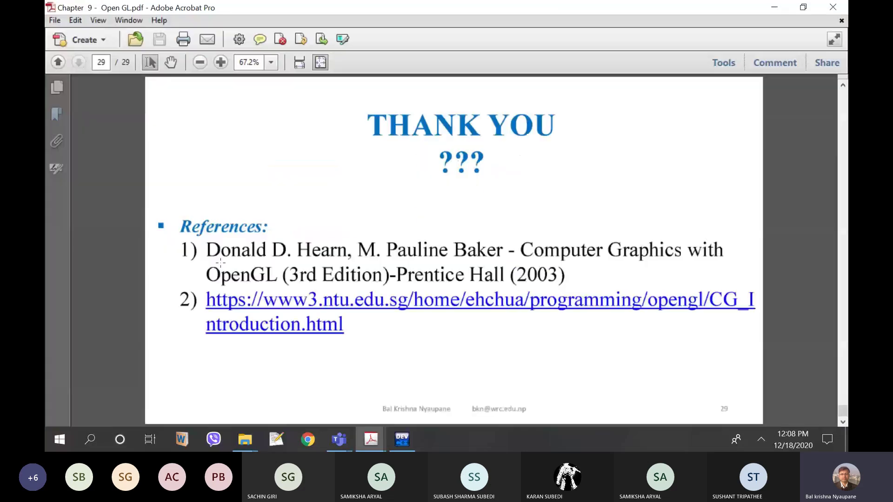
Step: Go back through the Chapter 9 slides to the Setting up GLUT - main() slide
{"action": "scroll", "coordinate": [220, 262], "scroll_direction": "up", "scroll_amount": 12}
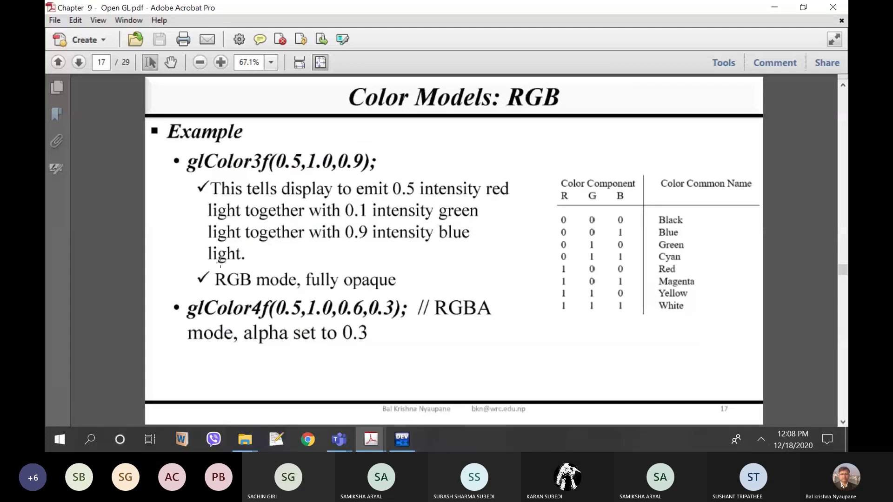
{"action": "scroll", "coordinate": [220, 262], "scroll_direction": "down", "scroll_amount": 1}
{"action": "scroll", "coordinate": [220, 264], "scroll_direction": "down", "scroll_amount": 2}
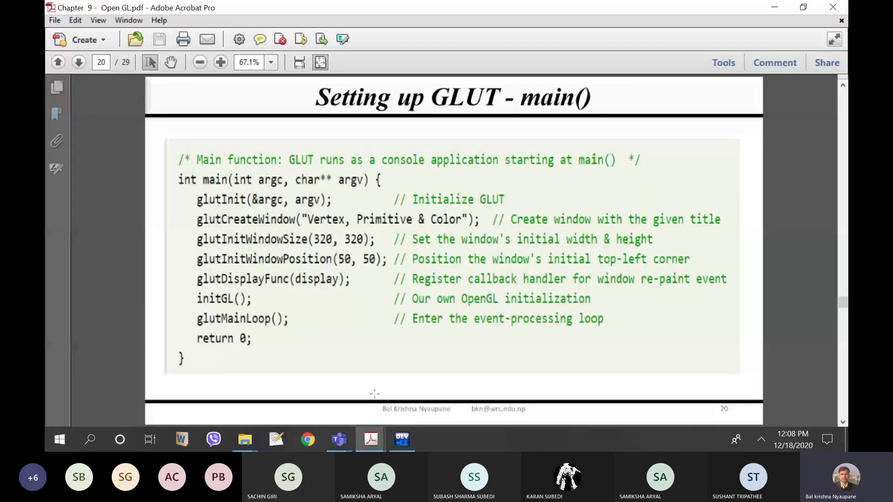
Step: Open 2DPrimitives.cpp from the OpenGL Lab's Code folder in Notepad++ and copy all of its code
{"action": "left_click", "coordinate": [402, 439]}
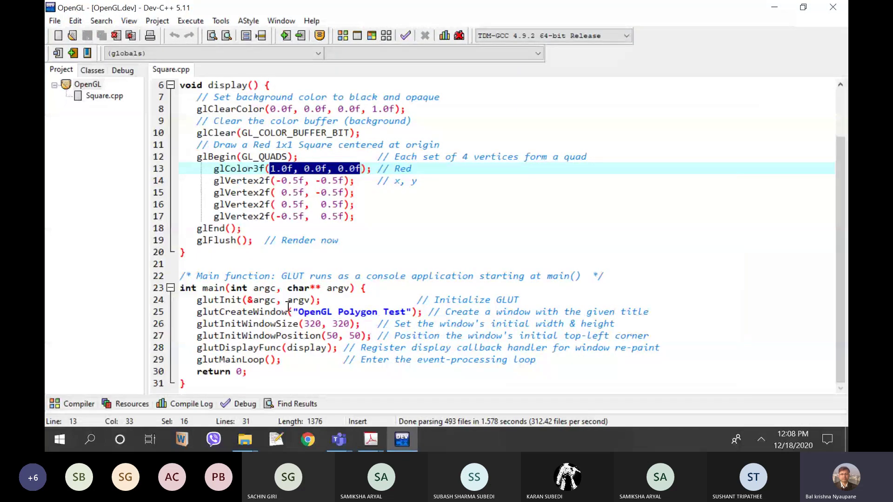
{"action": "left_click", "coordinate": [245, 439]}
{"action": "mouse_move", "coordinate": [282, 386]}
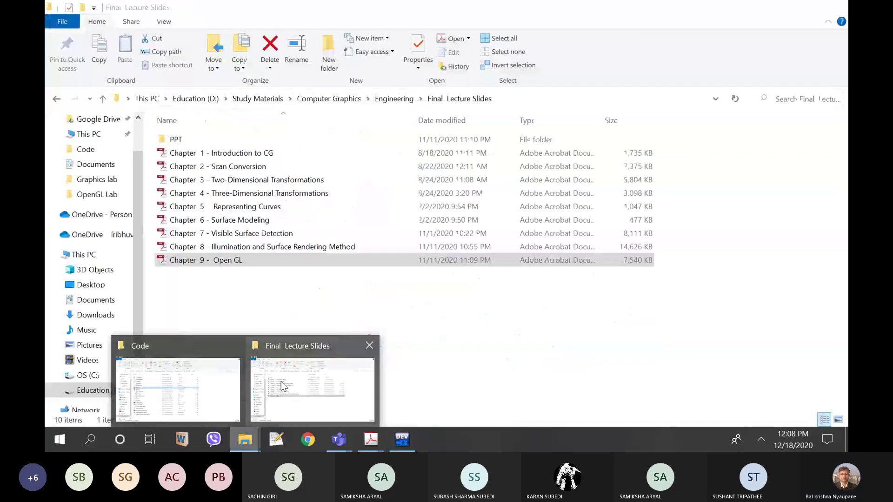
{"action": "left_click", "coordinate": [203, 388]}
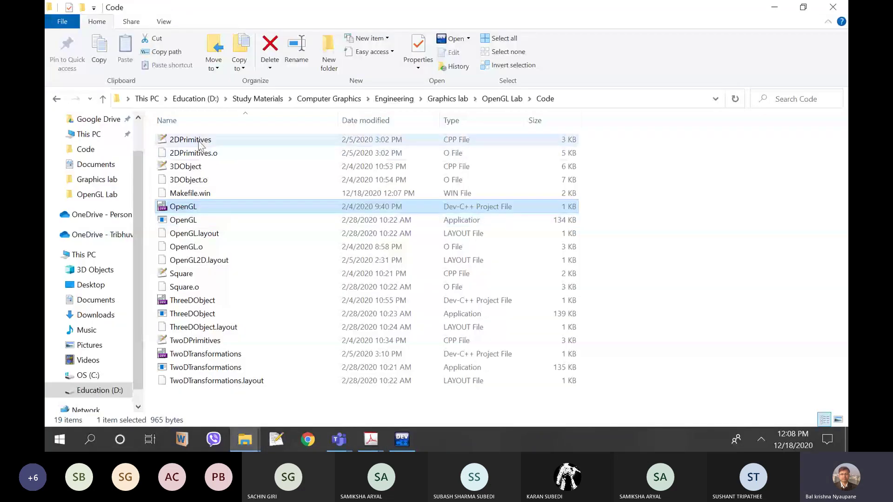
{"action": "left_click", "coordinate": [200, 141]}
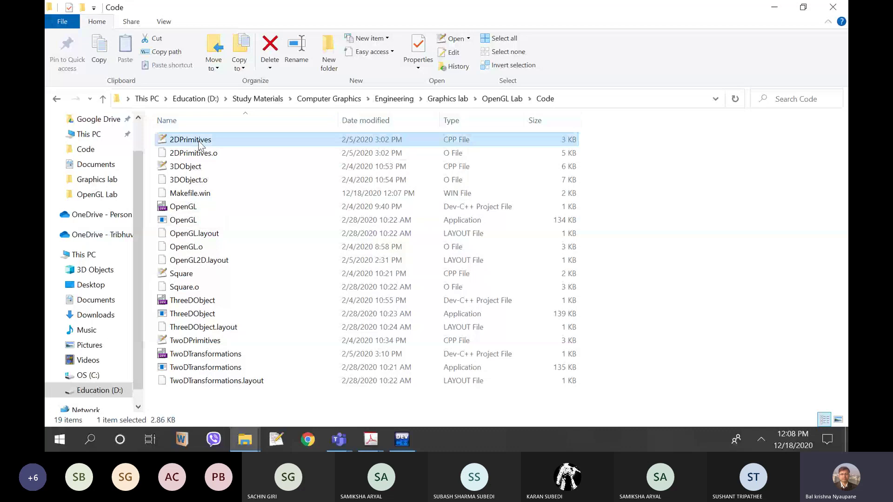
{"action": "double_click", "coordinate": [199, 142]}
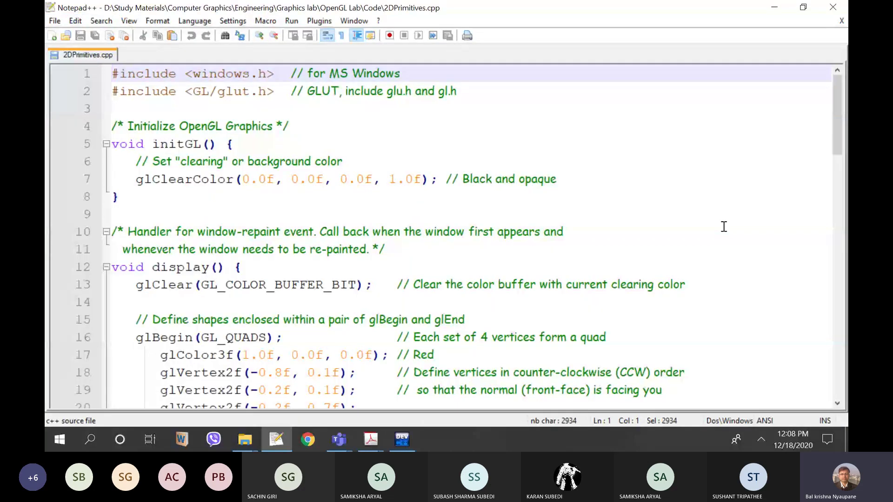
{"action": "key", "text": "ctrl+a"}
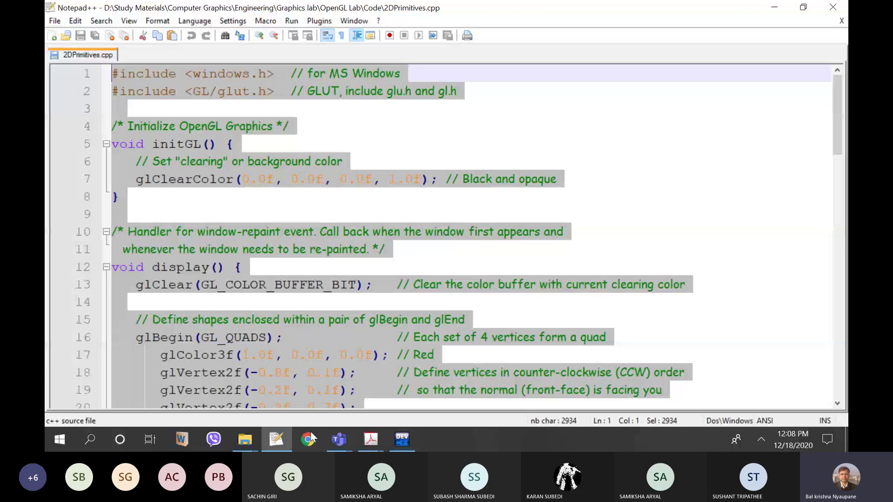
Step: Switch to Dev-C++, replace the entire contents of Square.cpp with the copied 2D primitives code, and save the project
{"action": "left_click", "coordinate": [414, 442]}
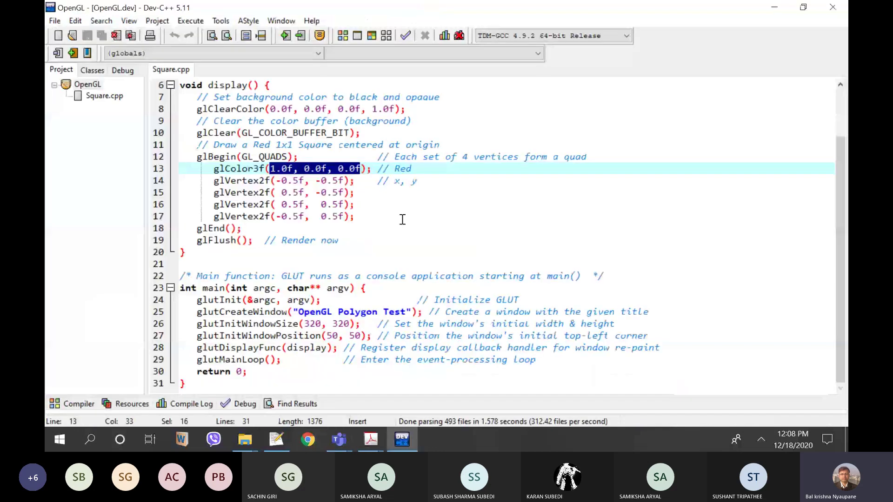
{"action": "key", "text": "ctrl+a"}
{"action": "key", "text": "Delete"}
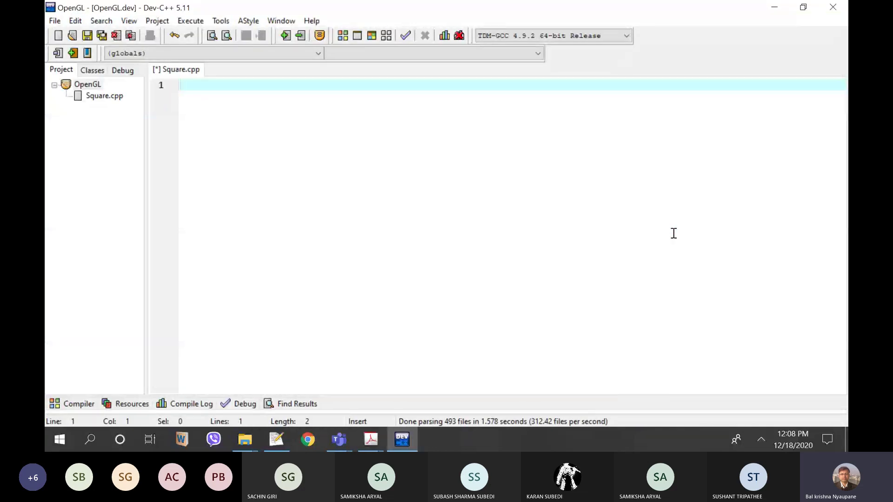
{"action": "key", "text": "ctrl+v"}
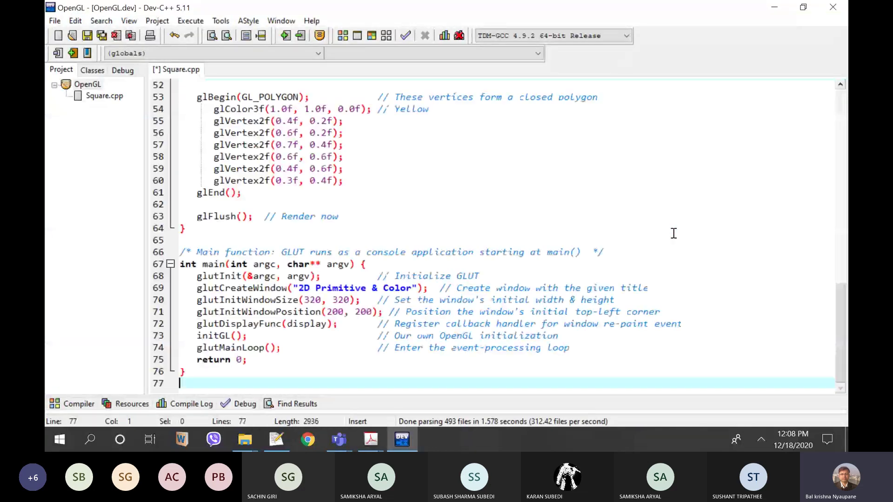
{"action": "left_click", "coordinate": [99, 34]}
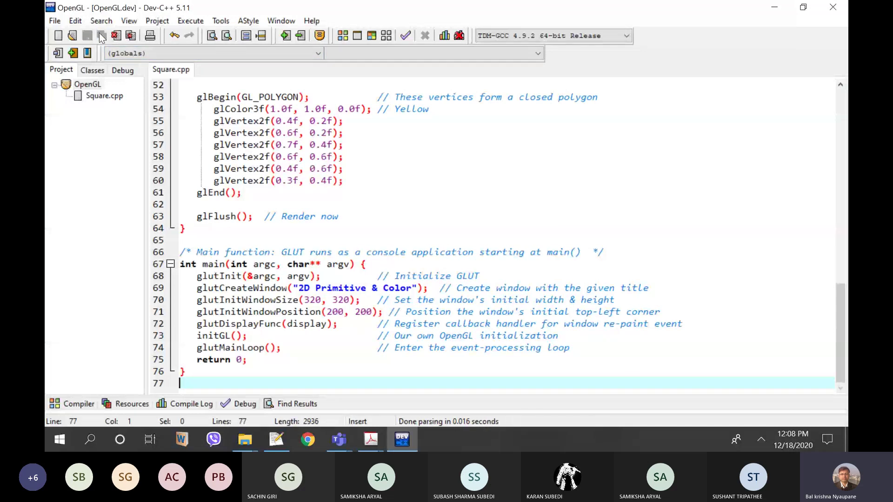
Step: Compile and run the project, move the 2D Primitive & Color window over the console to view its shapes, and close both windows
{"action": "left_click", "coordinate": [191, 20]}
{"action": "left_click", "coordinate": [204, 32]}
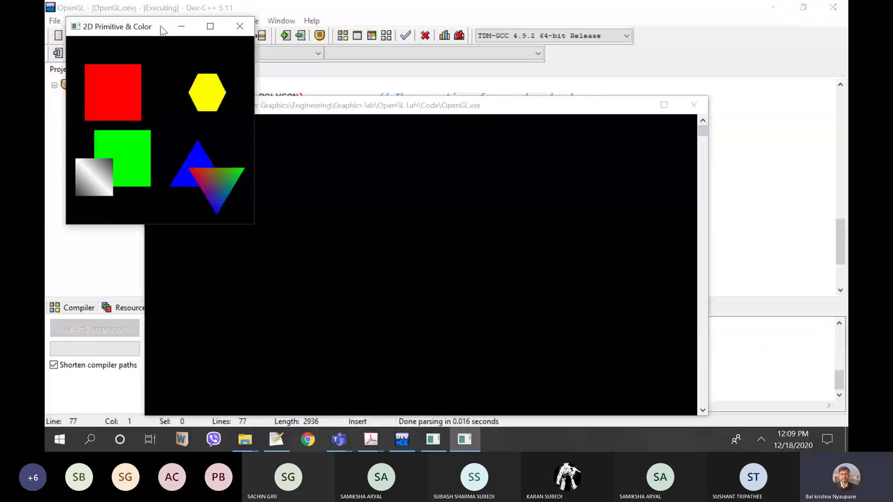
{"action": "left_click_drag", "start_coordinate": [160, 27], "coordinate": [447, 55]}
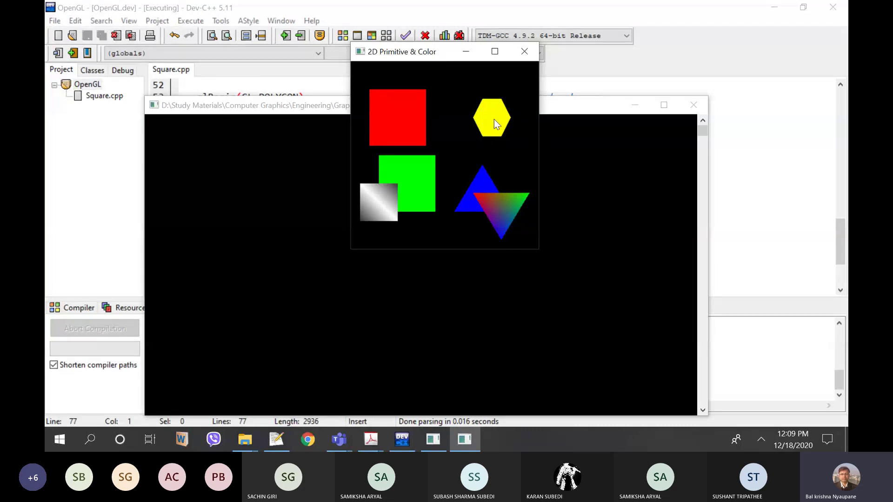
{"action": "left_click", "coordinate": [525, 51]}
{"action": "left_click", "coordinate": [694, 105]}
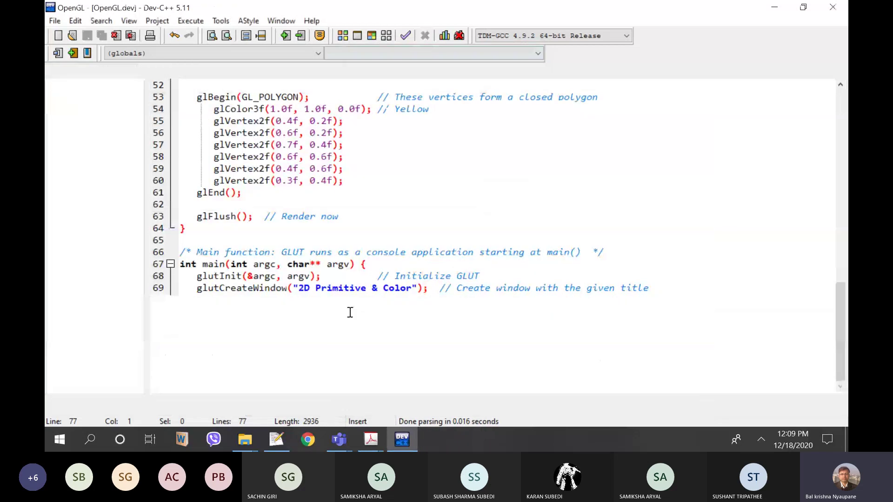
Step: Examine the GL_QUADS, GL_TRIANGLES and GL_POLYGON blocks in Square.cpp, and return to the Chapter 9 slides
{"action": "scroll", "coordinate": [353, 296], "scroll_direction": "up", "scroll_amount": 8}
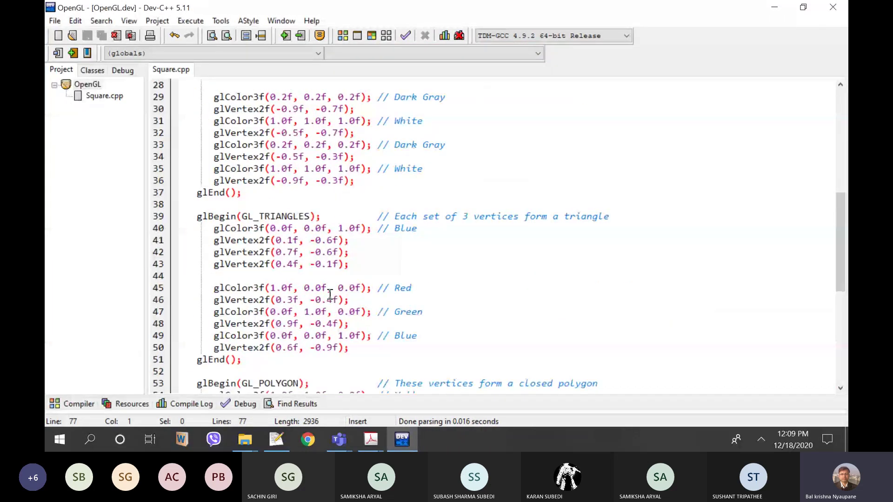
{"action": "scroll", "coordinate": [330, 294], "scroll_direction": "up", "scroll_amount": 6}
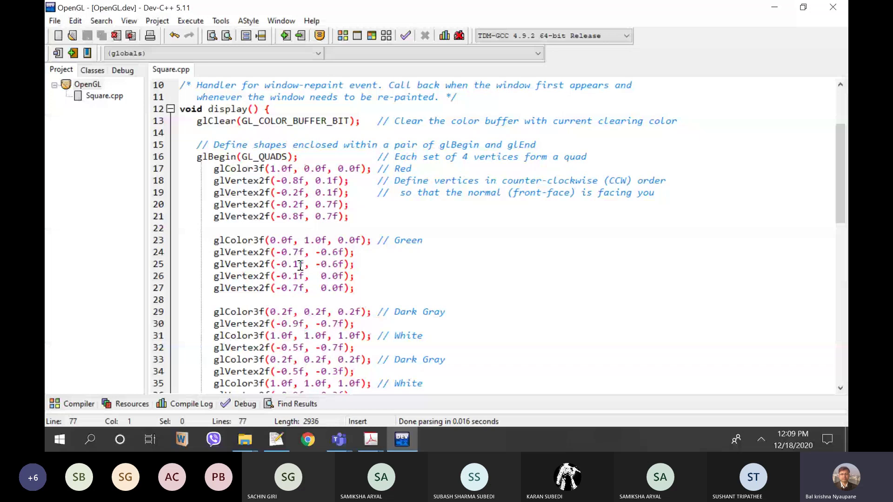
{"action": "scroll", "coordinate": [307, 274], "scroll_direction": "down", "scroll_amount": 10}
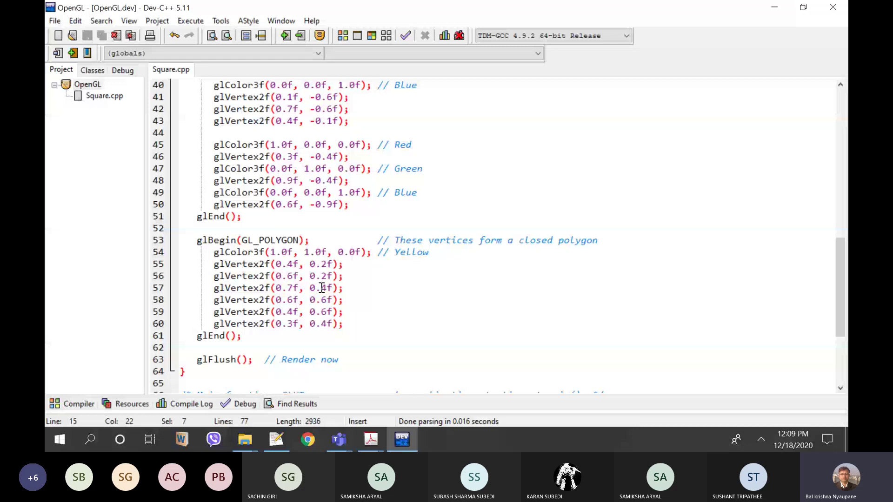
{"action": "mouse_move", "coordinate": [383, 413]}
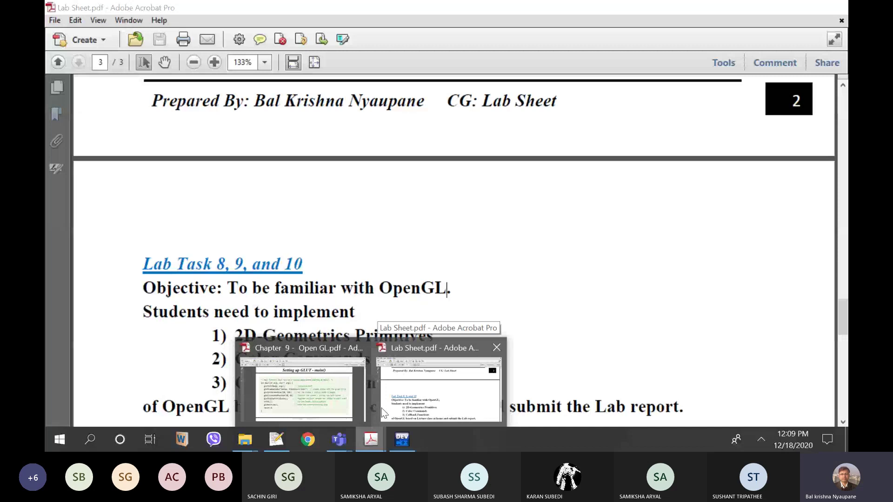
{"action": "left_click", "coordinate": [326, 387]}
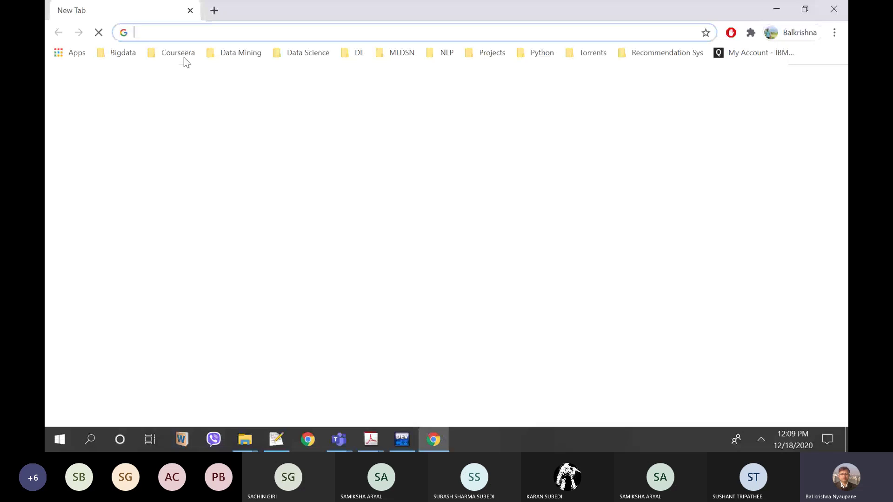
{"action": "left_click", "coordinate": [242, 31]}
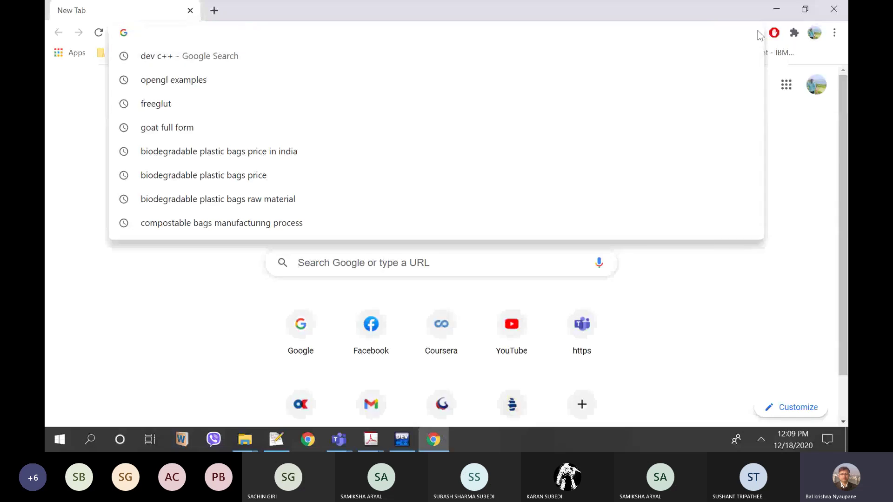
{"action": "key", "text": "Escape"}
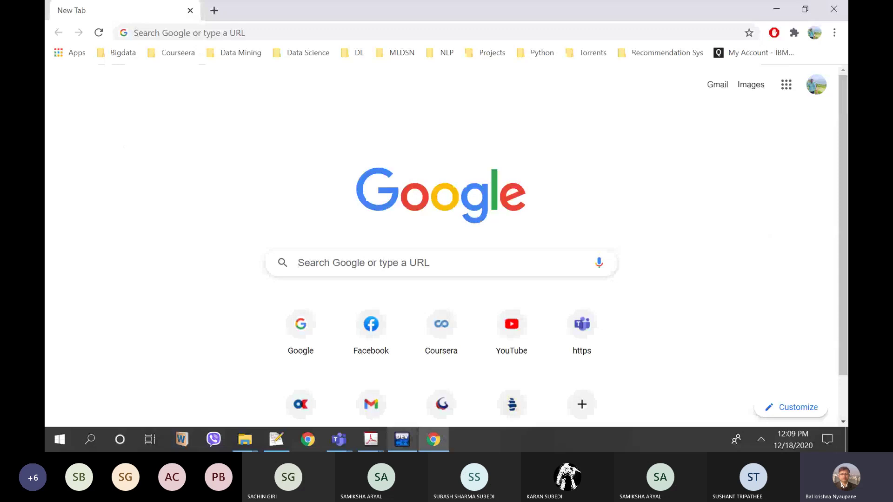
{"action": "key", "text": "ctrl+w"}
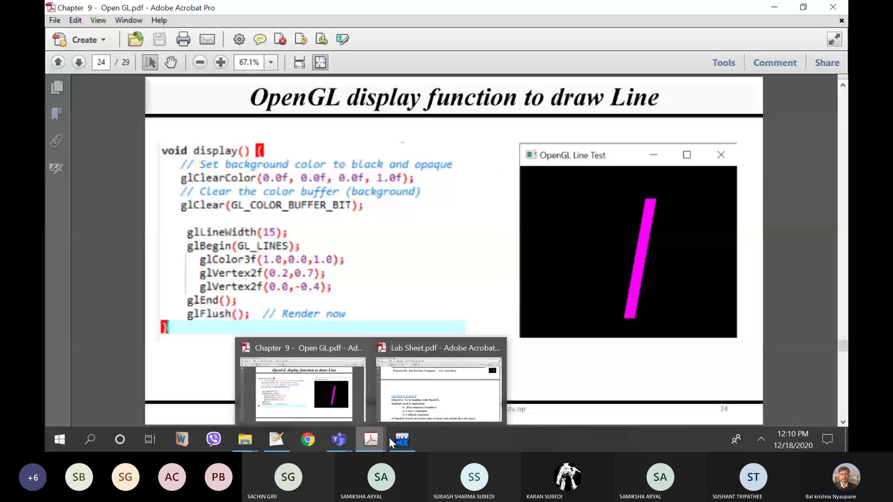
Step: Open TwoDPrimitives.cpp from the Code folder in Notepad++, look through its shape and main function code, and close Notepad++
{"action": "mouse_move", "coordinate": [403, 439]}
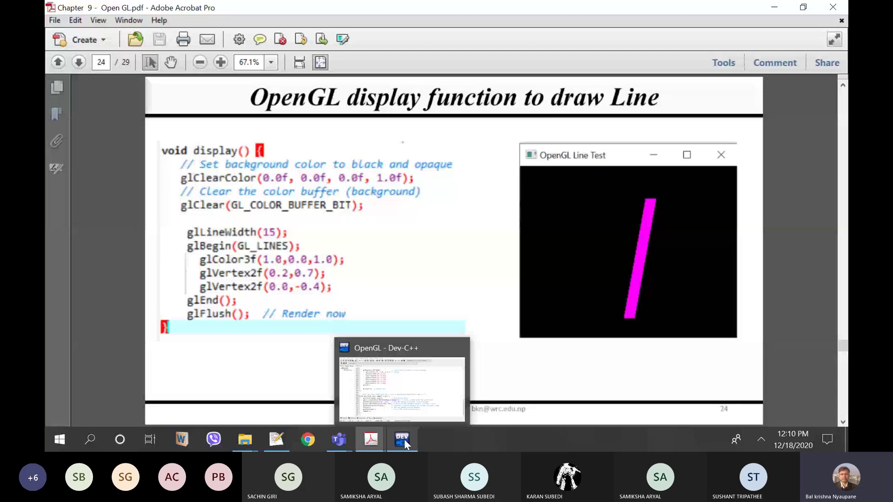
{"action": "key", "text": "alt+Tab"}
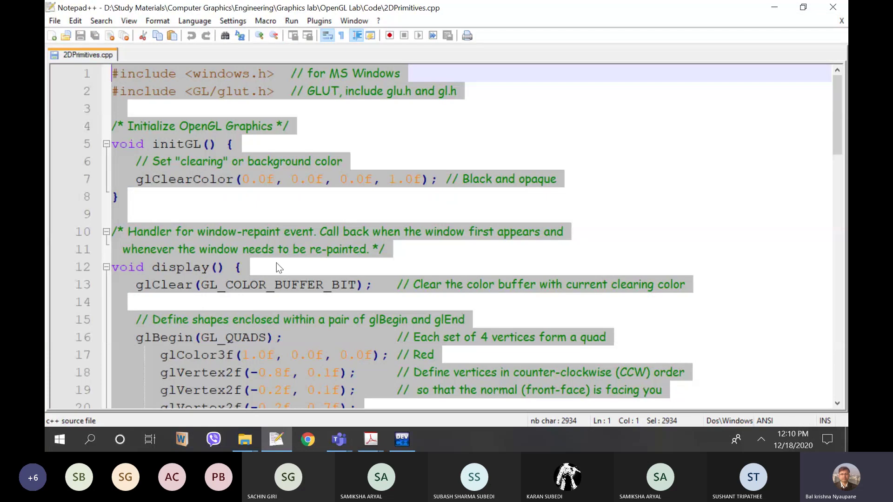
{"action": "mouse_move", "coordinate": [245, 439]}
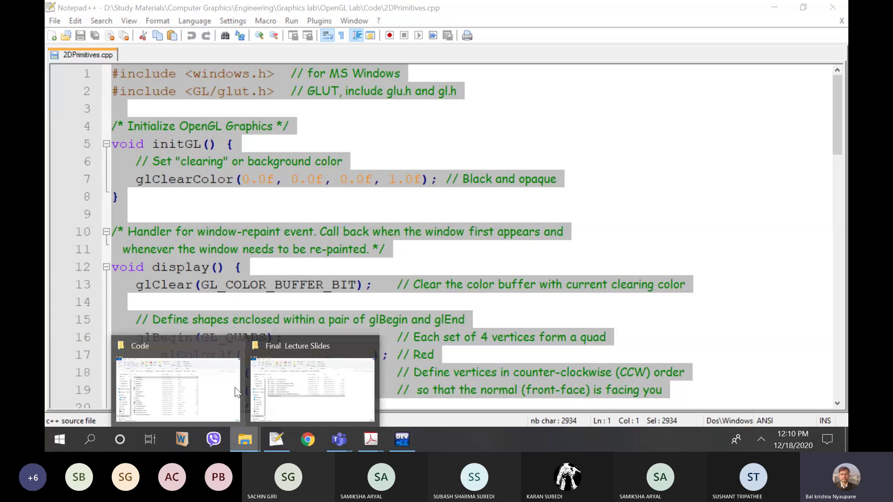
{"action": "left_click", "coordinate": [235, 387]}
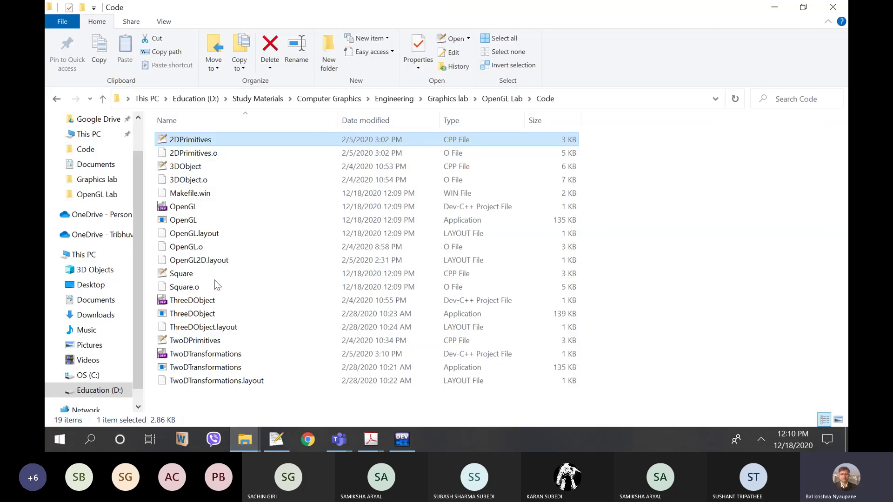
{"action": "key", "text": "alt+Tab"}
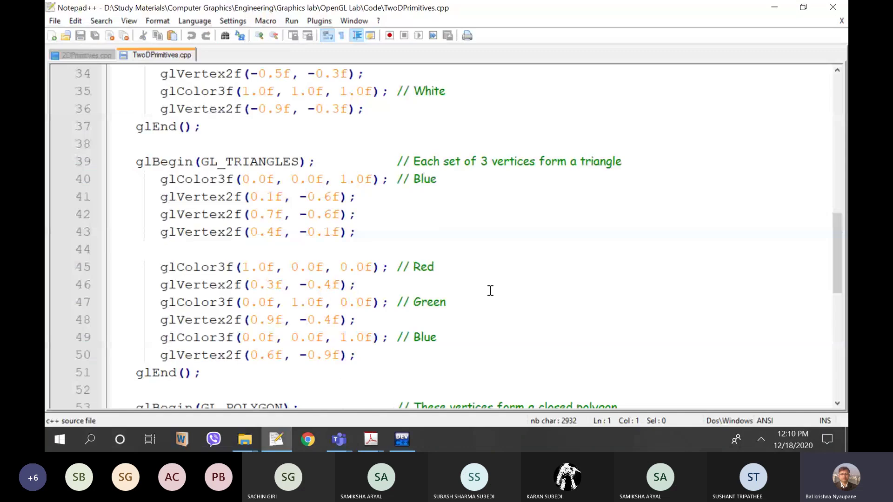
{"action": "scroll", "coordinate": [490, 290], "scroll_direction": "down", "scroll_amount": 7}
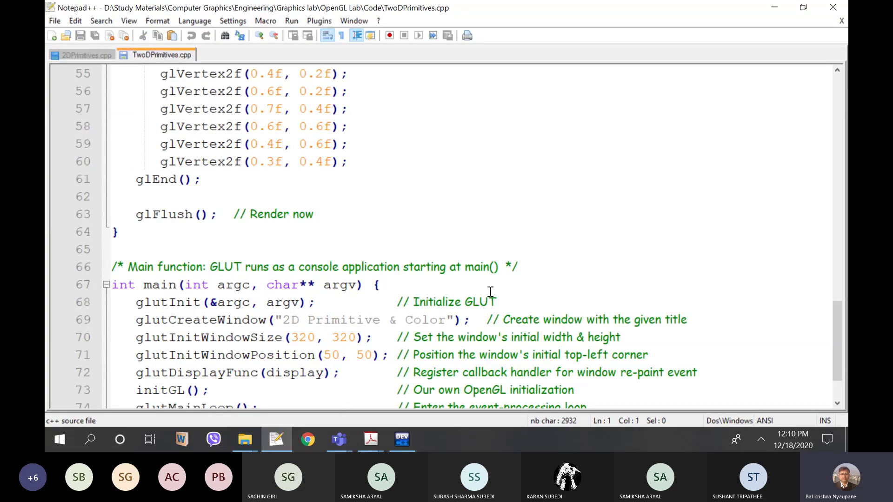
{"action": "scroll", "coordinate": [490, 290], "scroll_direction": "up", "scroll_amount": 9}
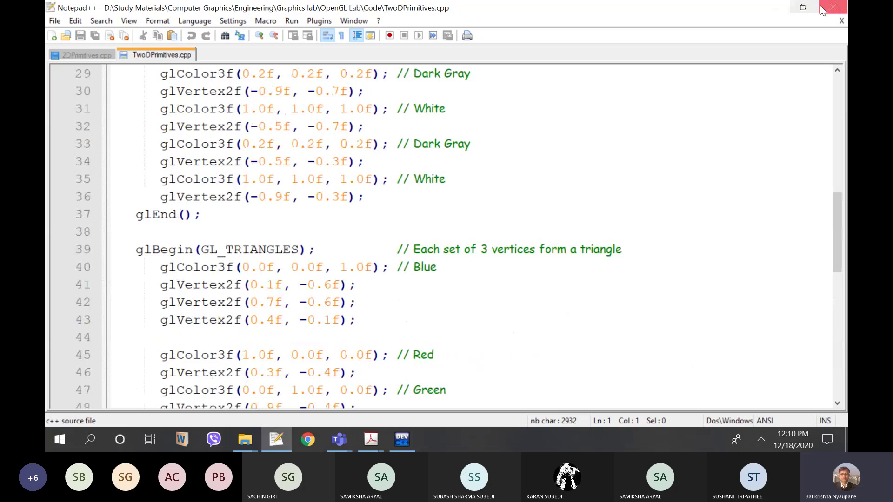
{"action": "left_click", "coordinate": [822, 9]}
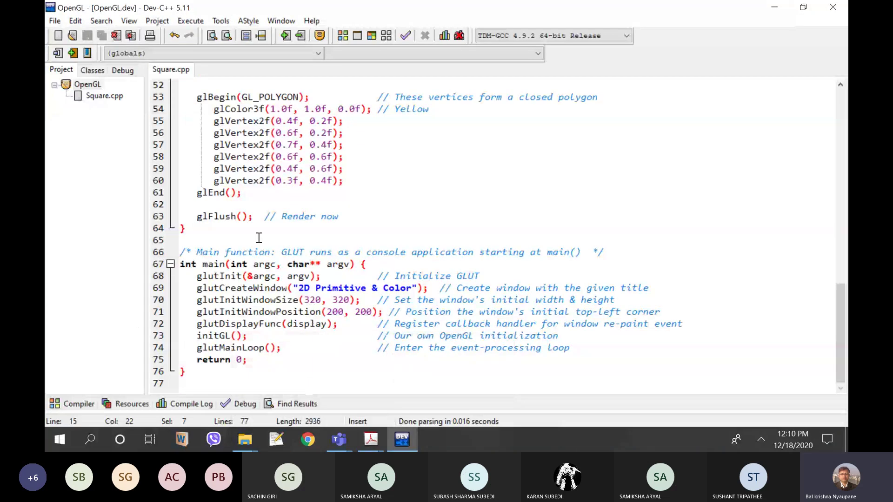
Step: Insert two extra blank lines in Square.cpp between the polygon's glEnd() and glFlush()
{"action": "left_click", "coordinate": [203, 206]}
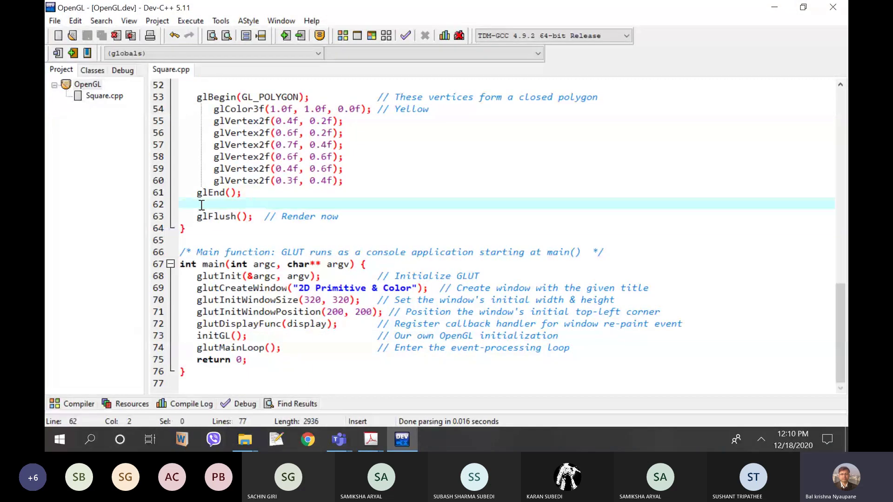
{"action": "key", "text": "Return"}
{"action": "key", "text": "Return"}
{"action": "left_click", "coordinate": [401, 435]}
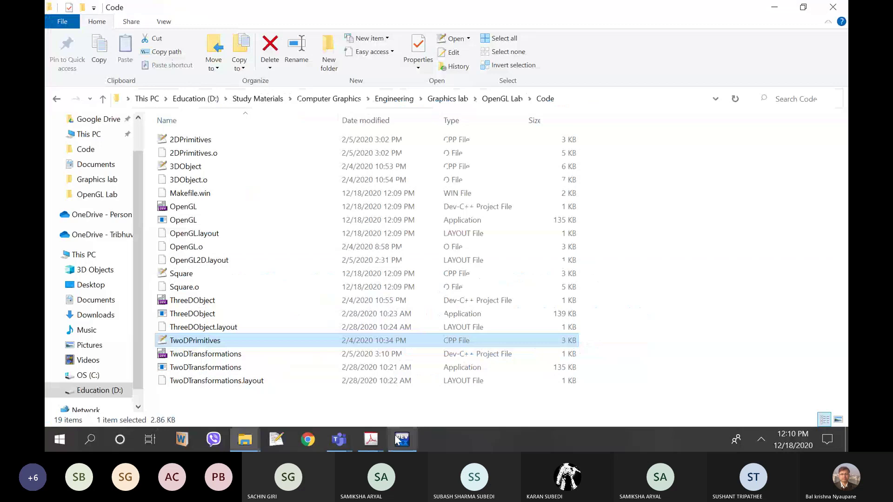
{"action": "left_click", "coordinate": [401, 442]}
Step: Bring up the Chapter 9 slide on drawing a line and restore its window to a smaller size over Dev-C++
{"action": "mouse_move", "coordinate": [371, 444]}
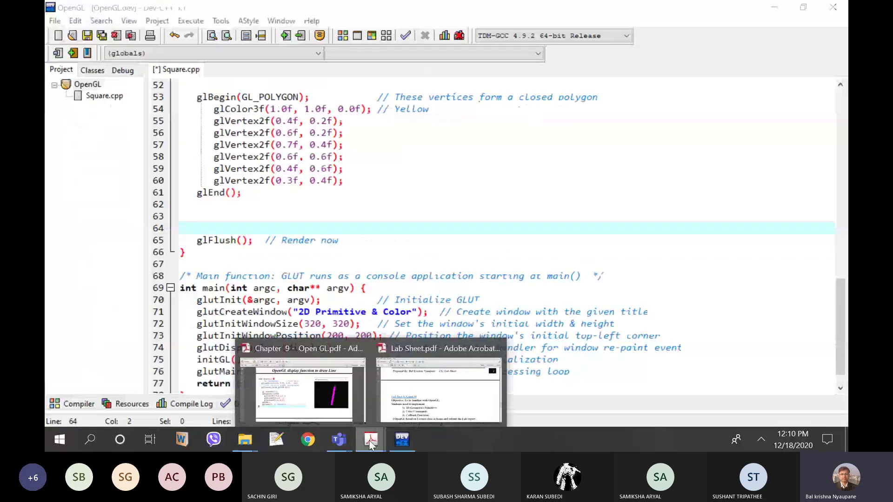
{"action": "left_click", "coordinate": [325, 386]}
{"action": "left_click", "coordinate": [803, 6]}
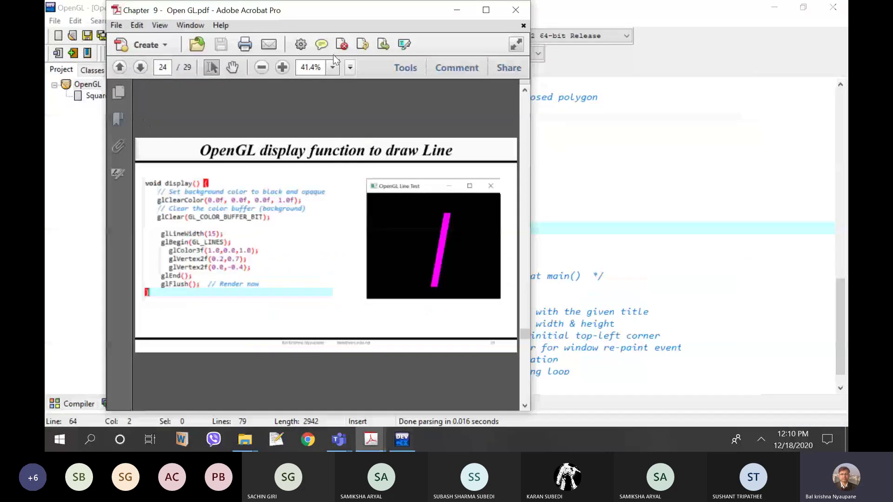
Step: Move the slide window off the code, then duplicate the GL_POLYGON block of Square.cpp at line 64, above glFlush()
{"action": "left_click_drag", "start_coordinate": [317, 15], "coordinate": [581, 25]}
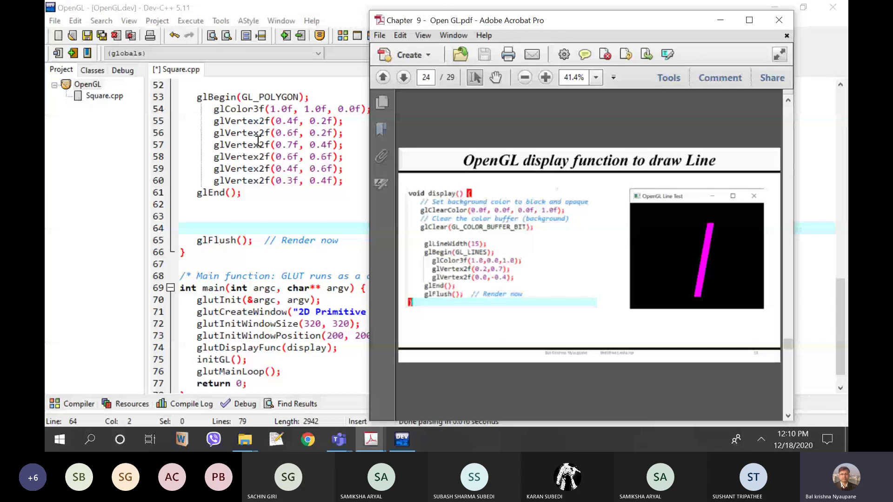
{"action": "scroll", "coordinate": [262, 210], "scroll_direction": "up", "scroll_amount": 1}
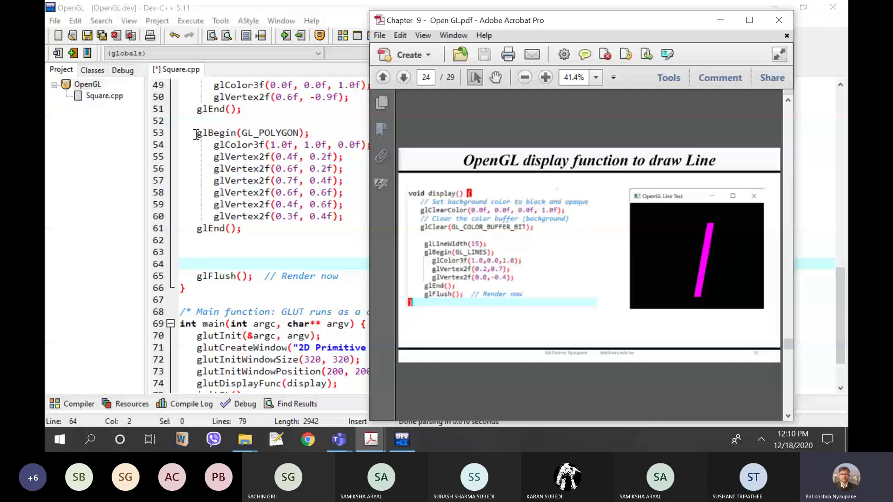
{"action": "left_click_drag", "start_coordinate": [196, 135], "coordinate": [254, 235]}
{"action": "key", "text": "ctrl+c"}
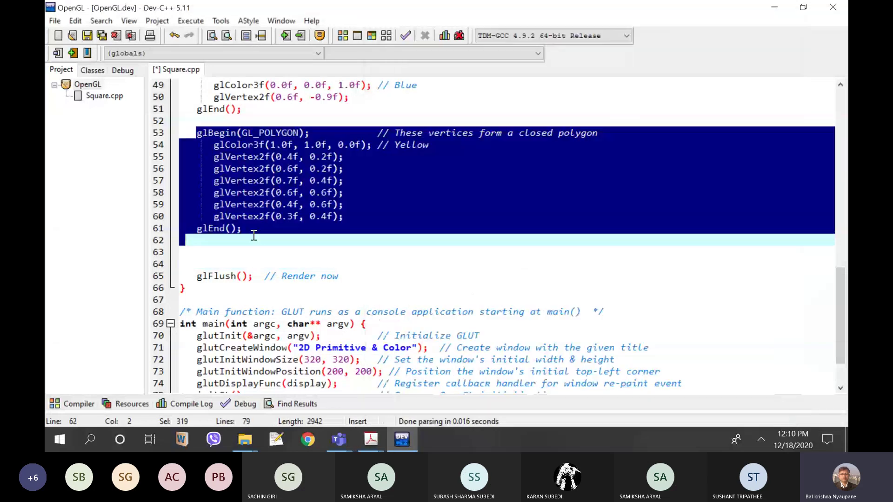
{"action": "left_click", "coordinate": [228, 242]}
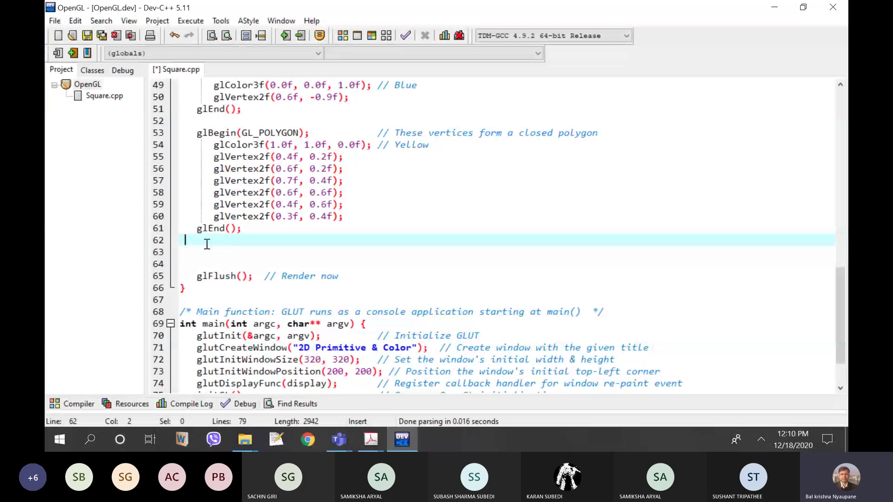
{"action": "key", "text": "Down"}
{"action": "key", "text": "Down"}
{"action": "key", "text": "ctrl+v"}
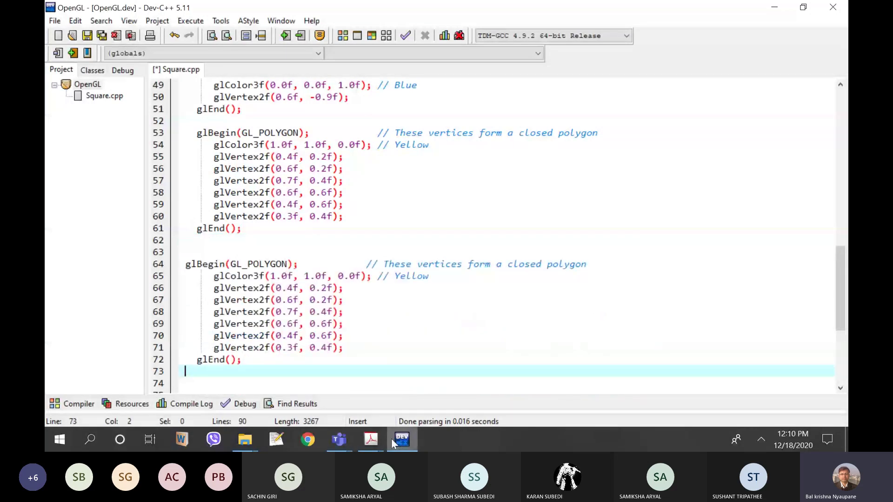
Step: Change the duplicated block's primitive to GL_LINES and its comment to "These vertices form a Line"
{"action": "left_click", "coordinate": [370, 439]}
{"action": "left_click", "coordinate": [321, 388]}
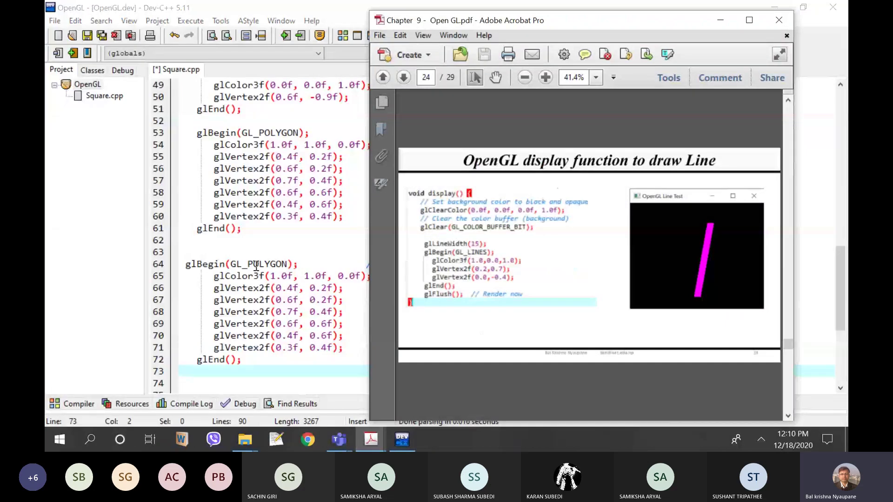
{"action": "left_click_drag", "start_coordinate": [247, 265], "coordinate": [289, 264]}
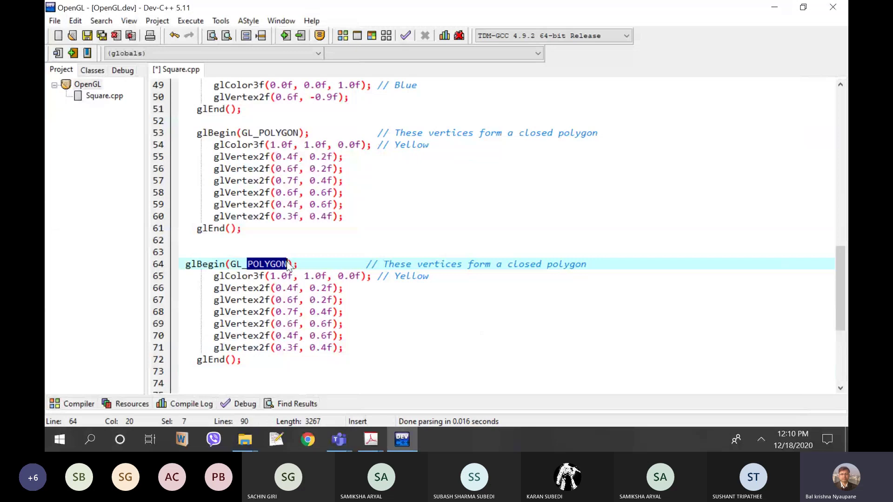
{"action": "type", "text": "LINES"}
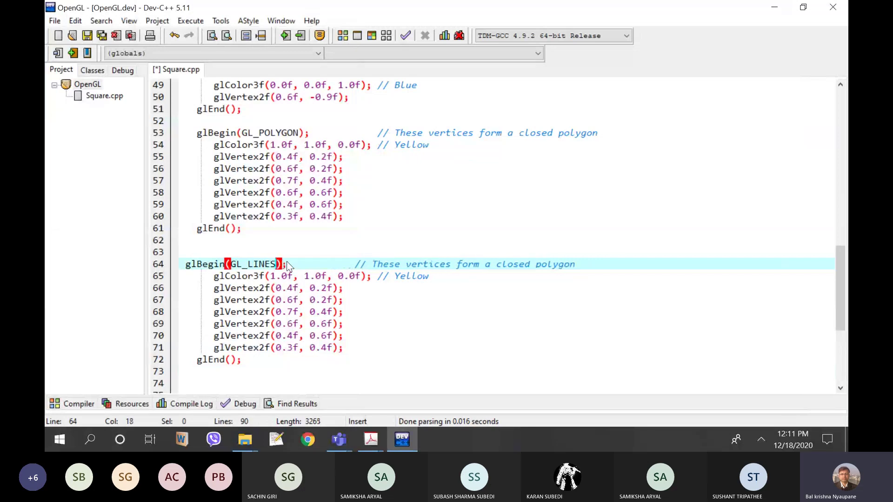
{"action": "left_click_drag", "start_coordinate": [375, 264], "coordinate": [645, 260]}
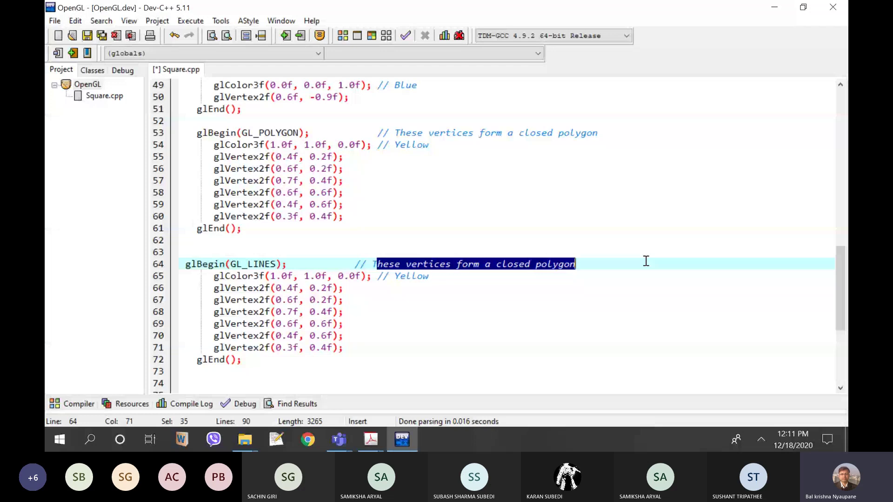
{"action": "left_click", "coordinate": [503, 266]}
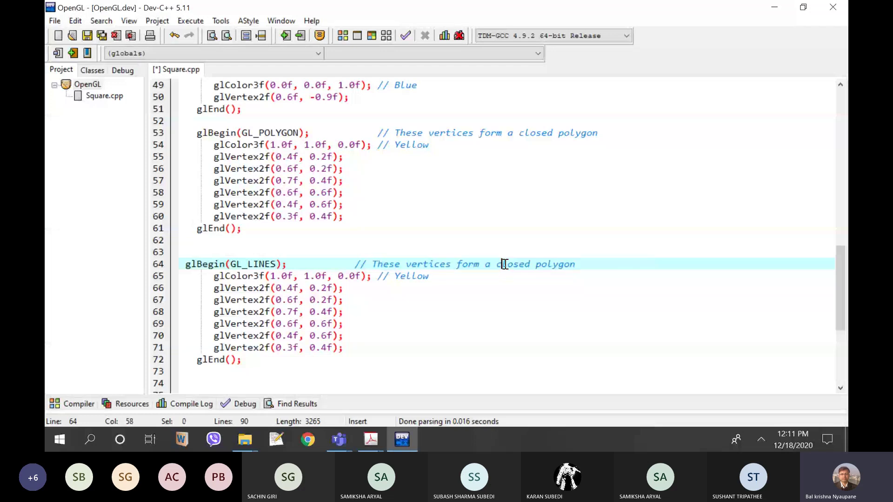
{"action": "left_click_drag", "start_coordinate": [490, 265], "coordinate": [581, 266]}
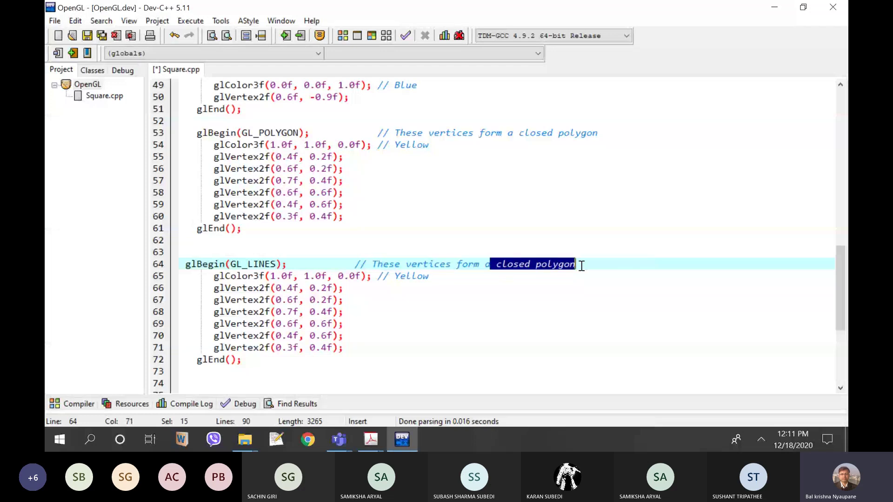
{"action": "key", "text": "BackSpace"}
{"action": "type", "text": "Line"}
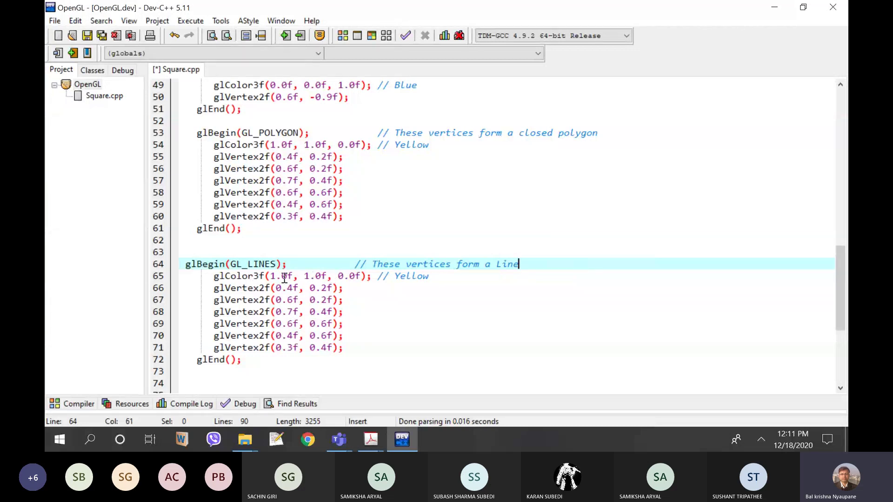
Step: Set the GL_LINES block's glColor3f values to 0.0f, 0.0f, 1.0f
{"action": "left_click", "coordinate": [337, 277]}
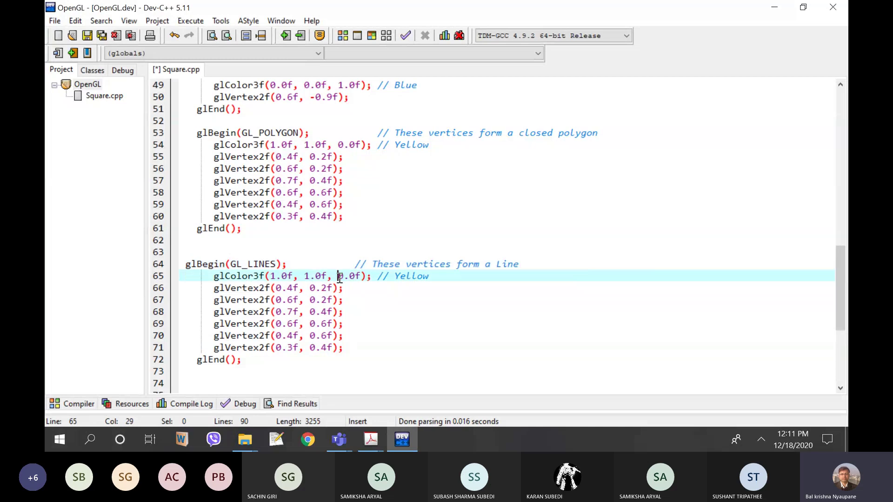
{"action": "key", "text": "Delete"}
{"action": "type", "text": "1"}
{"action": "left_click", "coordinate": [304, 277]}
{"action": "key", "text": "Delete"}
{"action": "type", "text": "0"}
{"action": "left_click", "coordinate": [273, 278]}
{"action": "key", "text": "Delete"}
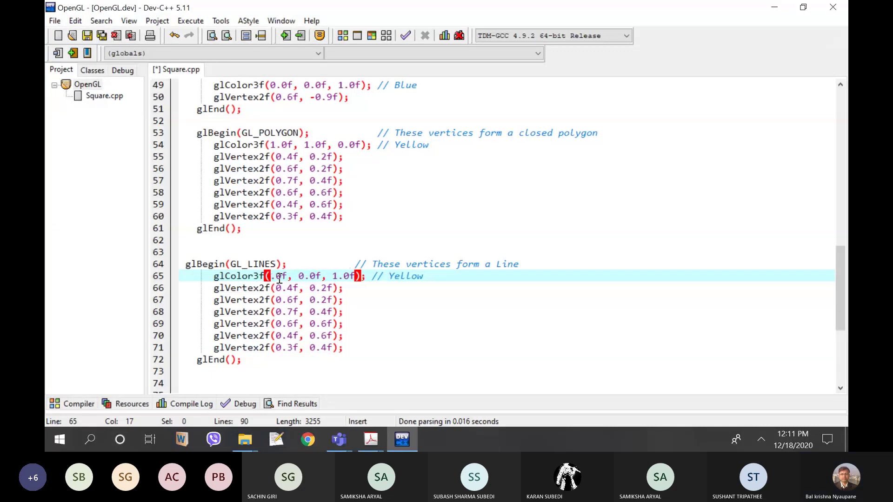
{"action": "type", "text": "0"}
Step: Append a fourth argument of 0.3f to the glColor3f call in the GL_LINES block
{"action": "left_click", "coordinate": [360, 277]}
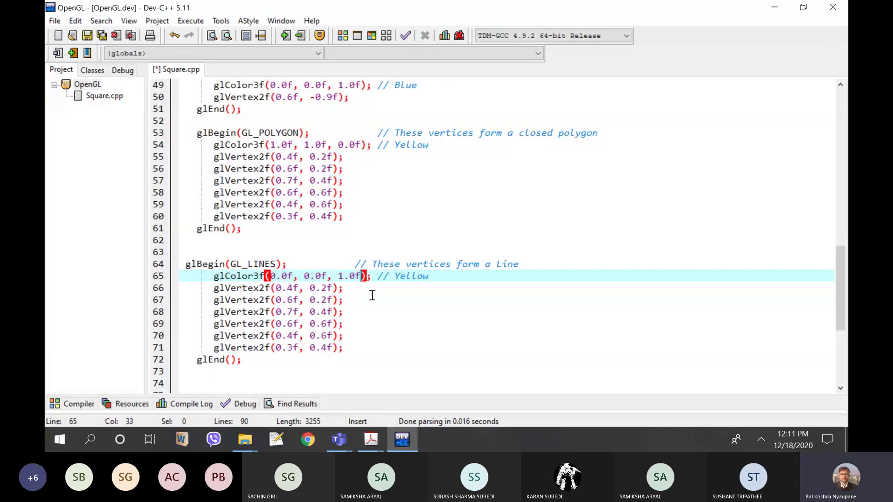
{"action": "type", "text": ","}
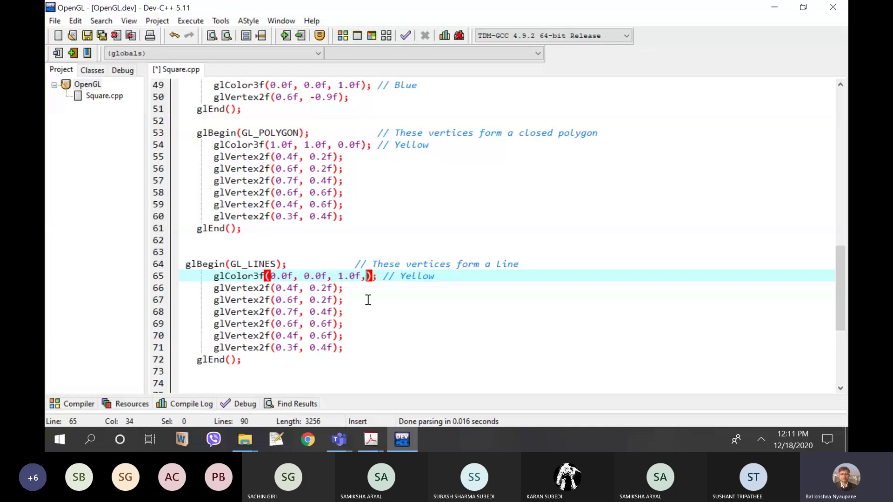
{"action": "type", "text": "0.3"}
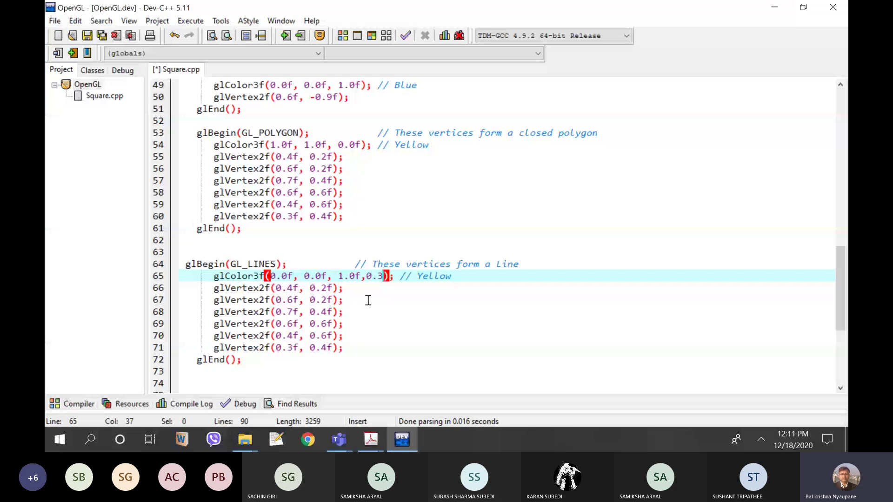
{"action": "type", "text": "f"}
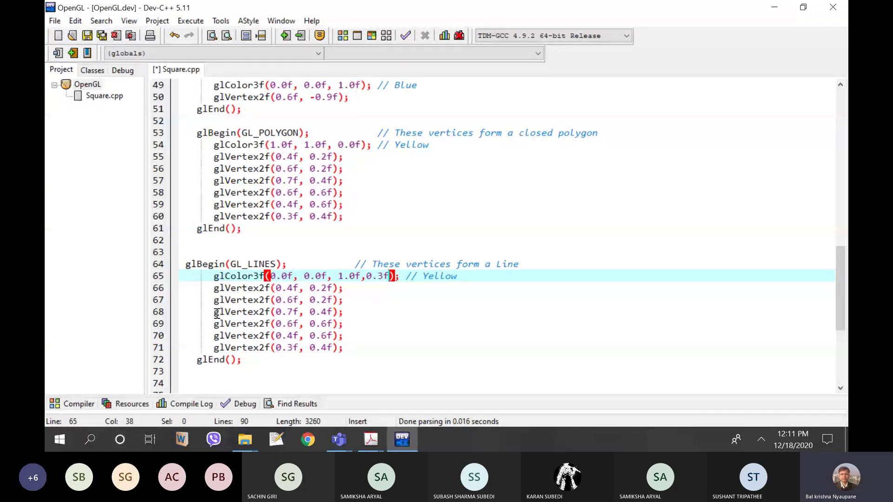
Step: Delete the last four glVertex2f lines from the GL_LINES block and tidy the indentation of its glEnd()
{"action": "left_click_drag", "start_coordinate": [215, 311], "coordinate": [353, 350]}
{"action": "key", "text": "Delete"}
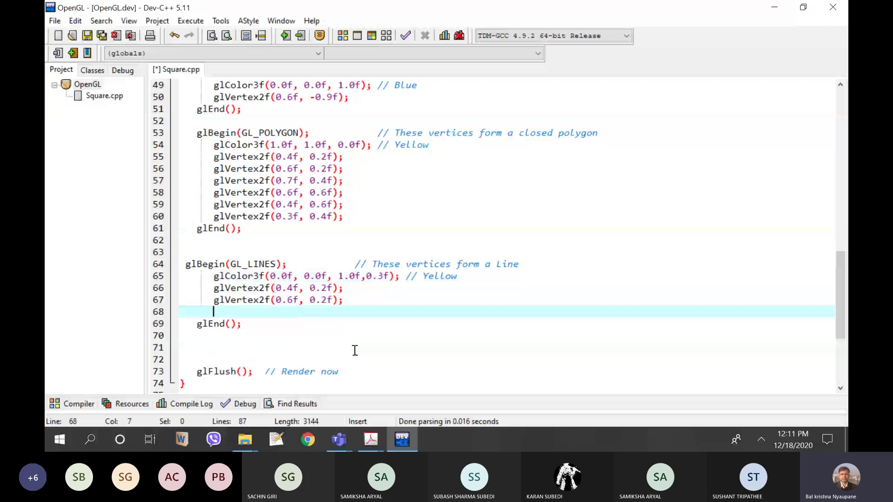
{"action": "key", "text": "Delete"}
{"action": "key", "text": "Delete"}
{"action": "key", "text": "Delete"}
{"action": "key", "text": "Delete"}
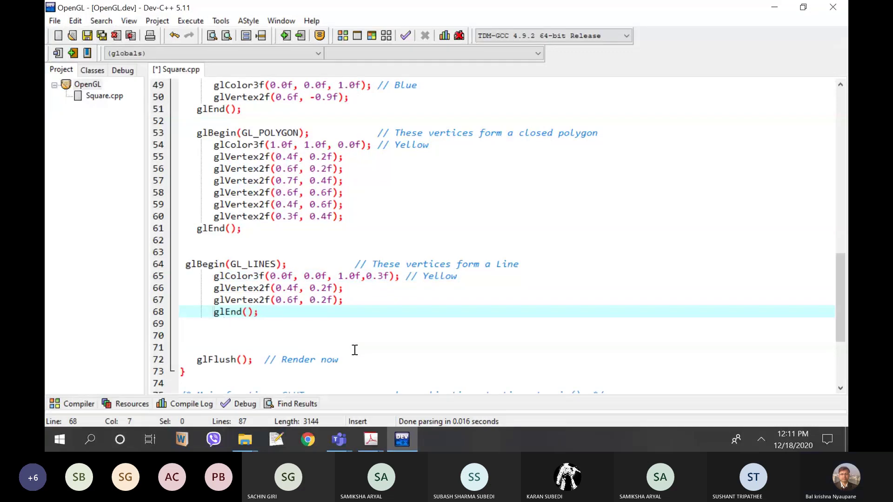
{"action": "key", "text": "BackSpace"}
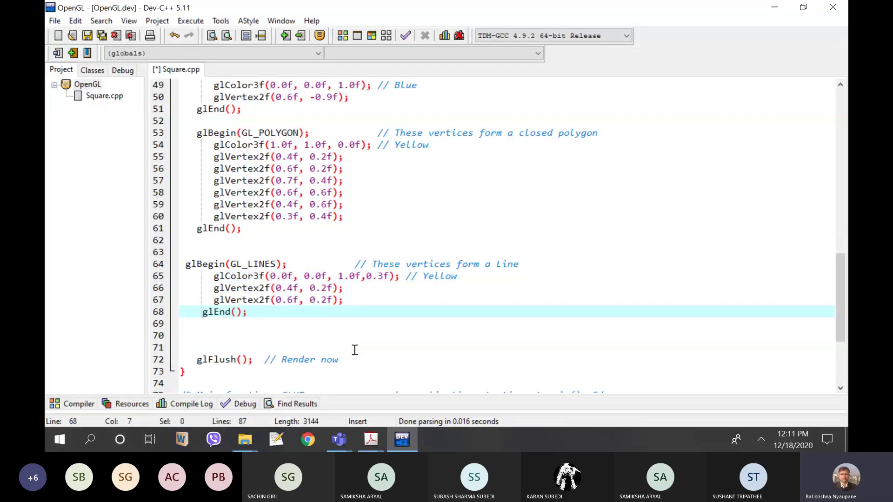
Step: Consult the line-drawing slide and set the first vertex of the GL_LINES block to (0.2f, 0.8f)
{"action": "mouse_move", "coordinate": [370, 440]}
{"action": "left_click", "coordinate": [370, 386]}
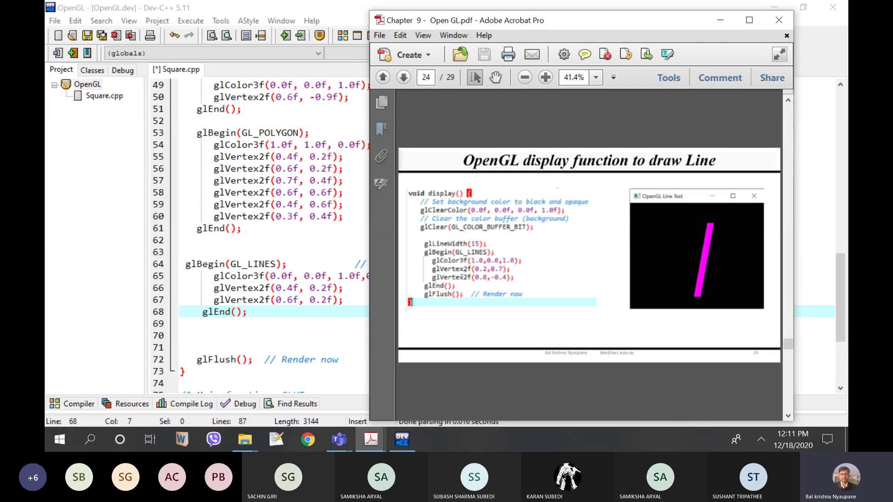
{"action": "left_click", "coordinate": [290, 286]}
{"action": "key", "text": "Delete"}
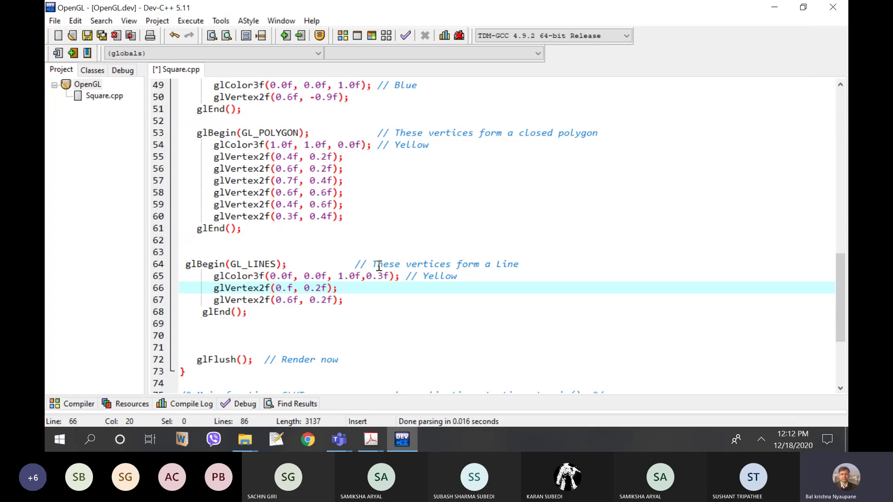
{"action": "type", "text": "2"}
{"action": "key", "text": "Right"}
{"action": "key", "text": "Right"}
{"action": "key", "text": "Right"}
{"action": "key", "text": "Right"}
{"action": "key", "text": "Right"}
{"action": "key", "text": "Delete"}
{"action": "type", "text": "8"}
Step: Compare the second vertex of the GL_LINES block with the vertices on the Chapter 9 line-drawing slide
{"action": "left_click", "coordinate": [288, 303]}
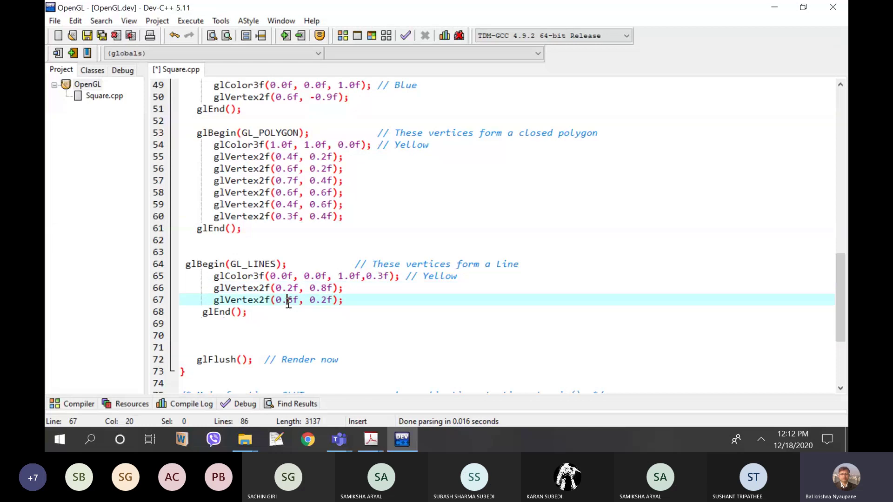
{"action": "mouse_move", "coordinate": [371, 440]}
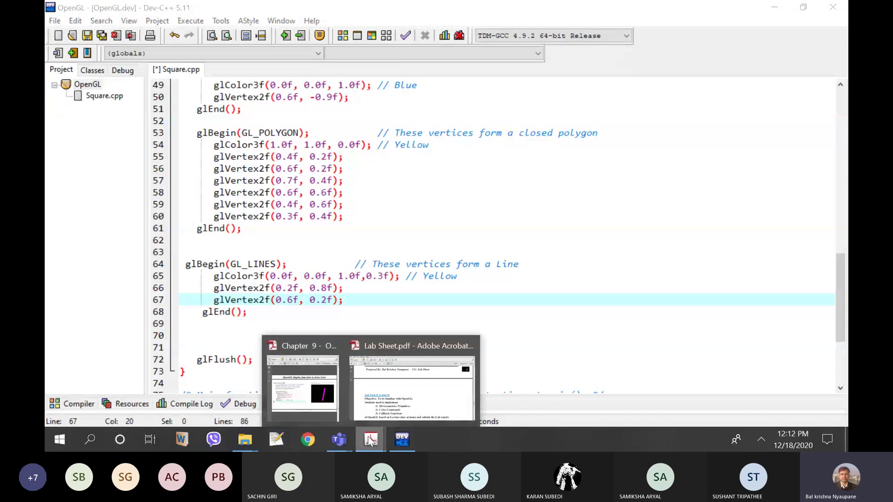
{"action": "left_click", "coordinate": [327, 390]}
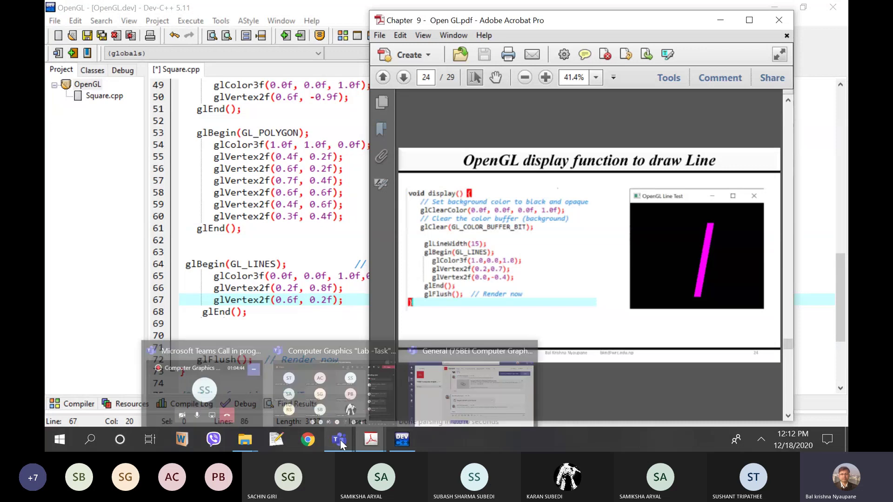
{"action": "mouse_move", "coordinate": [406, 440]}
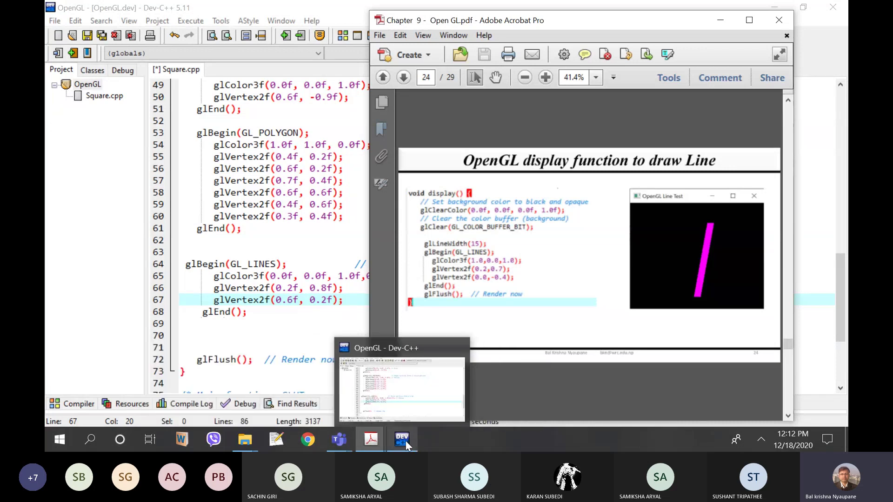
{"action": "mouse_move", "coordinate": [374, 434]}
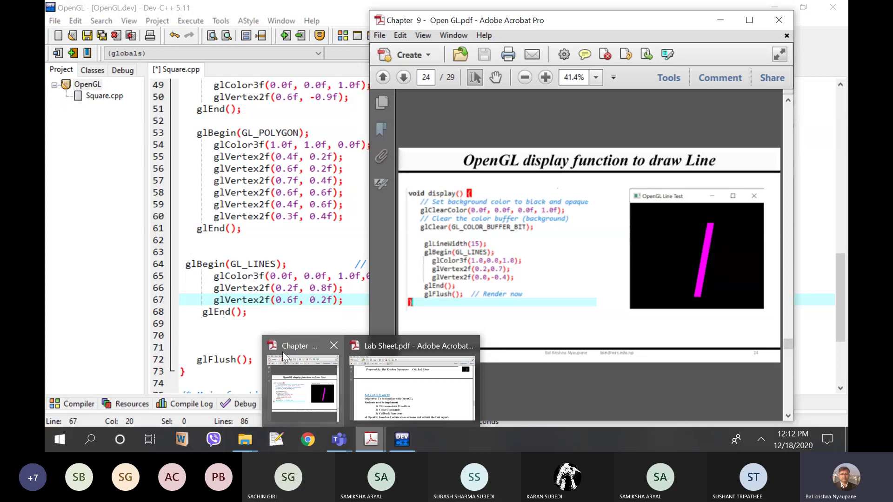
{"action": "left_click", "coordinate": [283, 352]}
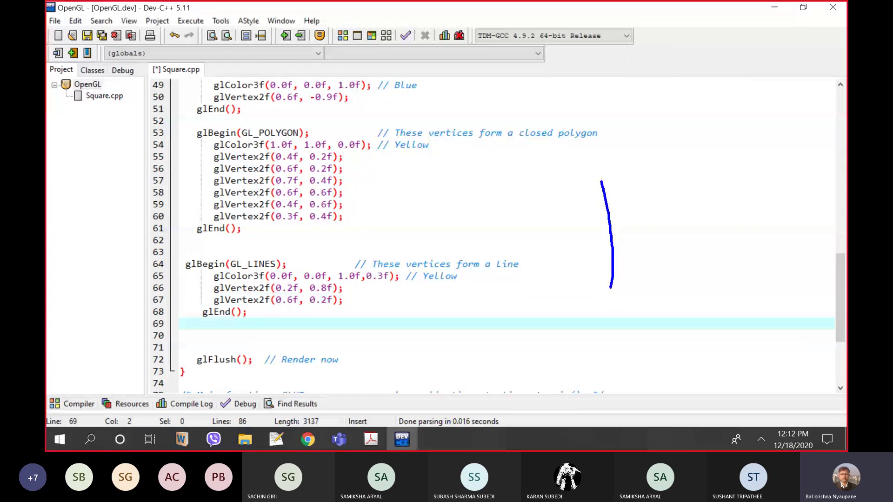
Step: Sketch a rectangle beside the code as a screen annotation, divide it with two crossing axes and circle their intersection
{"action": "mouse_move", "coordinate": [601, 182]}
{"action": "left_mouse_down"}
{"action": "mouse_move", "coordinate": [657, 321]}
{"action": "mouse_move", "coordinate": [616, 323]}
{"action": "left_mouse_up"}
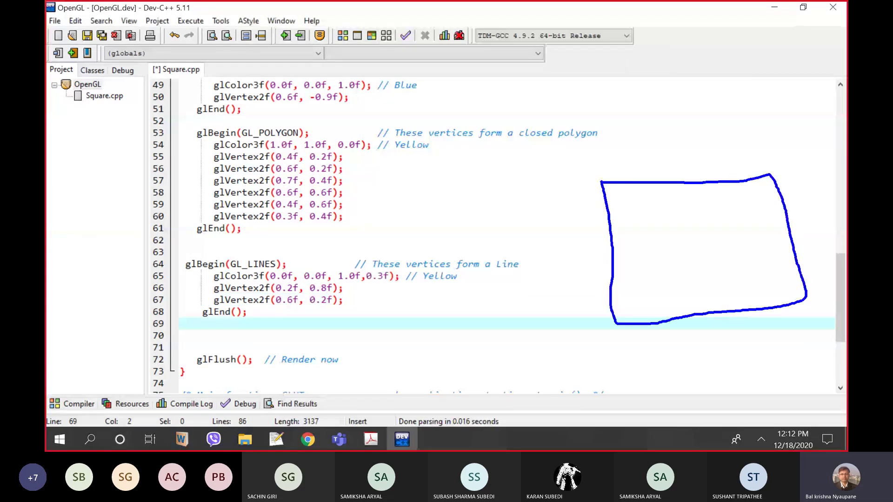
{"action": "left_click_drag", "start_coordinate": [698, 184], "coordinate": [724, 309]}
{"action": "left_click_drag", "start_coordinate": [610, 267], "coordinate": [772, 250]}
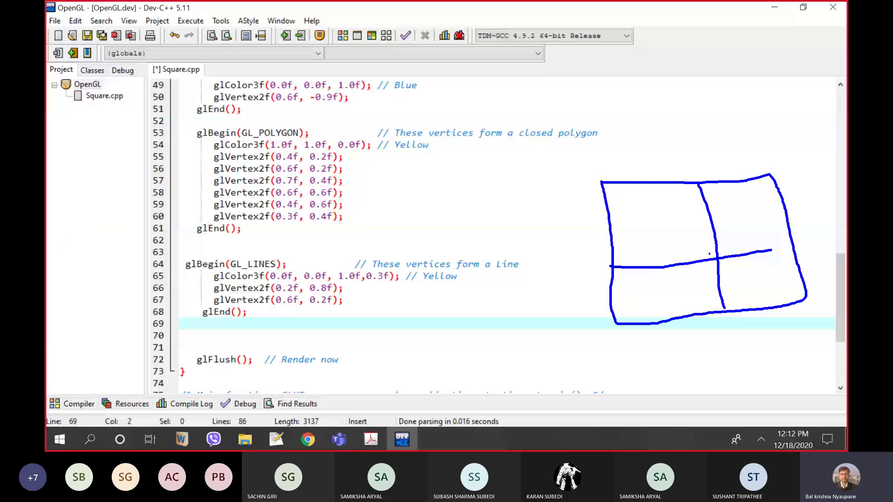
{"action": "mouse_move", "coordinate": [717, 253]}
{"action": "left_mouse_down"}
{"action": "mouse_move", "coordinate": [719, 267]}
{"action": "mouse_move", "coordinate": [718, 252]}
{"action": "left_mouse_up"}
Step: Label opposite corners of the annotated rectangle (0,0) and (1,1), mark further points, and clear the annotations
{"action": "mouse_move", "coordinate": [591, 173]}
{"action": "left_mouse_down"}
{"action": "mouse_move", "coordinate": [593, 182]}
{"action": "mouse_move", "coordinate": [609, 173]}
{"action": "left_mouse_up"}
{"action": "left_click_drag", "start_coordinate": [615, 150], "coordinate": [627, 171]}
{"action": "left_click_drag", "start_coordinate": [578, 176], "coordinate": [575, 190]}
{"action": "mouse_move", "coordinate": [798, 308]}
{"action": "left_mouse_down"}
{"action": "mouse_move", "coordinate": [804, 320]}
{"action": "mouse_move", "coordinate": [813, 312]}
{"action": "mouse_move", "coordinate": [819, 319]}
{"action": "mouse_move", "coordinate": [796, 328]}
{"action": "left_mouse_up"}
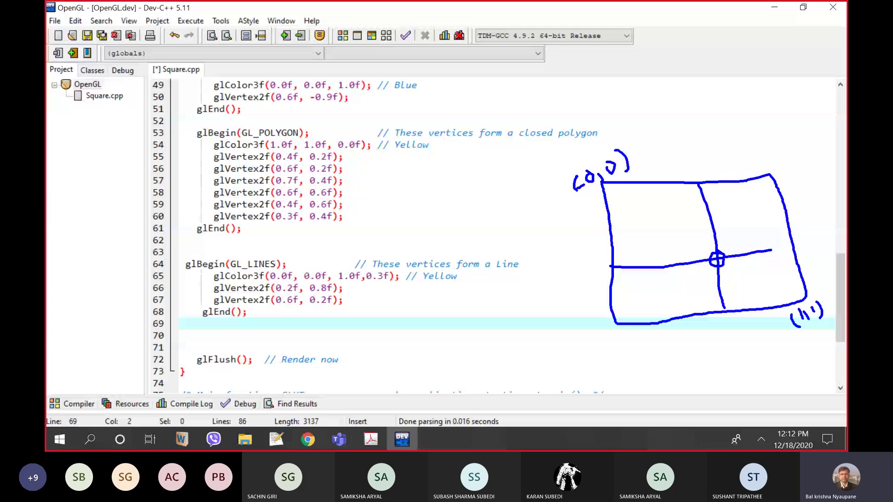
{"action": "left_click_drag", "start_coordinate": [596, 181], "coordinate": [593, 189]}
{"action": "left_click_drag", "start_coordinate": [601, 171], "coordinate": [607, 167]}
{"action": "left_click_drag", "start_coordinate": [611, 151], "coordinate": [603, 171]}
{"action": "left_click_drag", "start_coordinate": [676, 282], "coordinate": [681, 296]}
{"action": "key", "text": "Escape"}
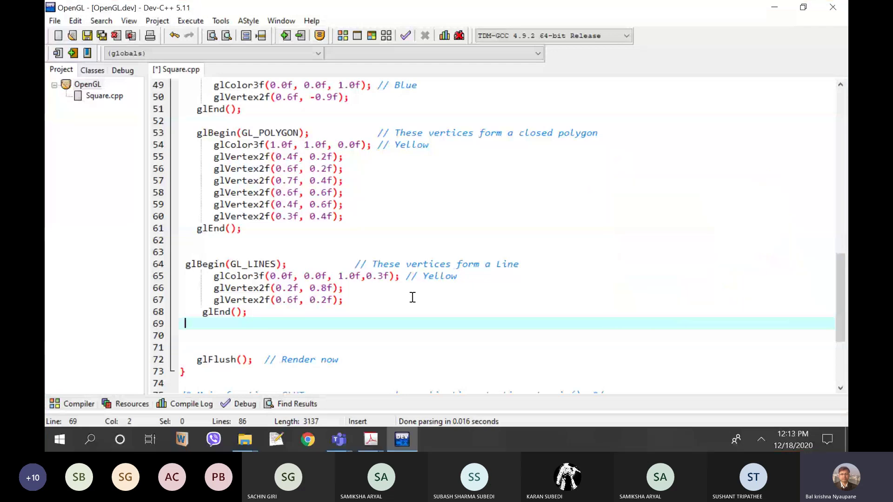
Step: Set the second vertex of the GL_LINES block to (-0.6f, -0.2f)
{"action": "left_click", "coordinate": [279, 302]}
{"action": "type", "text": "-"}
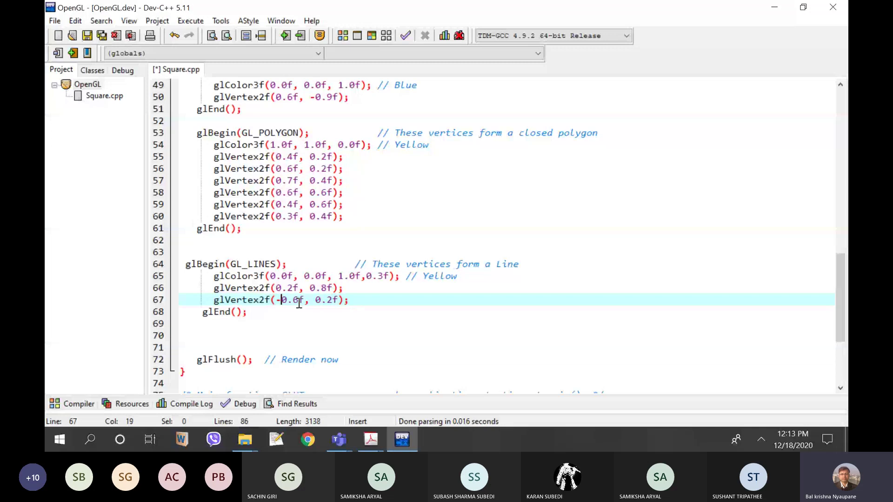
{"action": "key", "text": "Right"}
{"action": "key", "text": "Right"}
{"action": "key", "text": "Right"}
{"action": "key", "text": "Right"}
{"action": "key", "text": "Right"}
{"action": "key", "text": "Right"}
{"action": "type", "text": "-"}
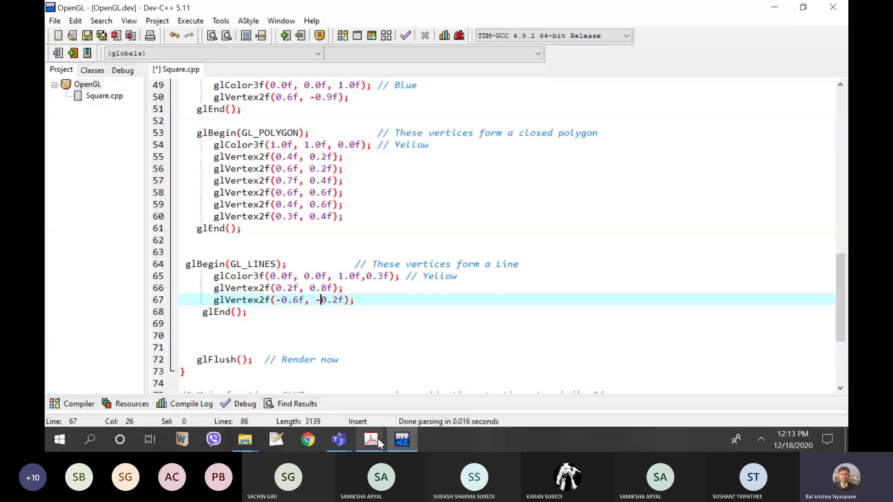
Step: Add glLineWidth(20) on the line above the GL_LINES block, following the line-drawing slide, and save Square.cpp
{"action": "mouse_move", "coordinate": [378, 439]}
{"action": "left_click", "coordinate": [302, 390]}
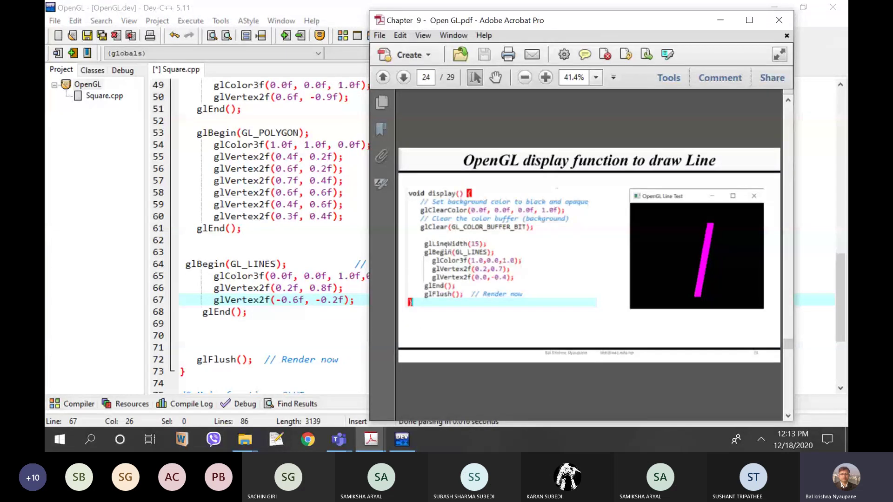
{"action": "left_click", "coordinate": [191, 255]}
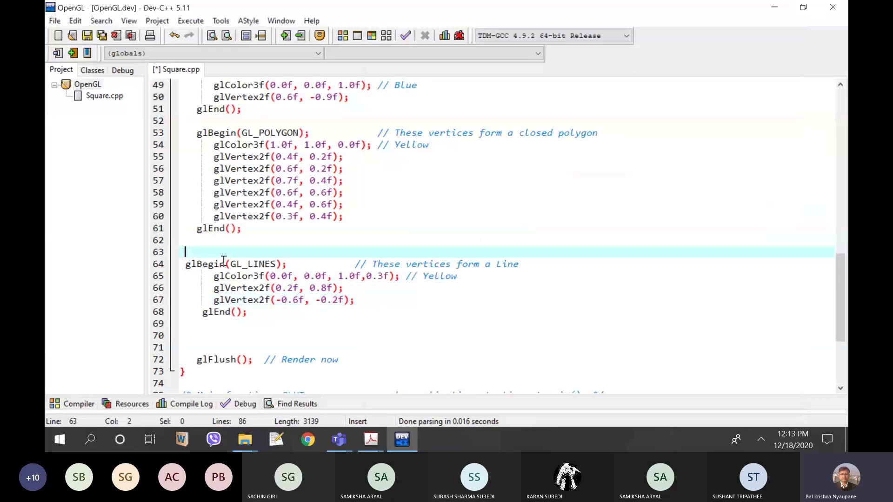
{"action": "type", "text": "glLineWidth"}
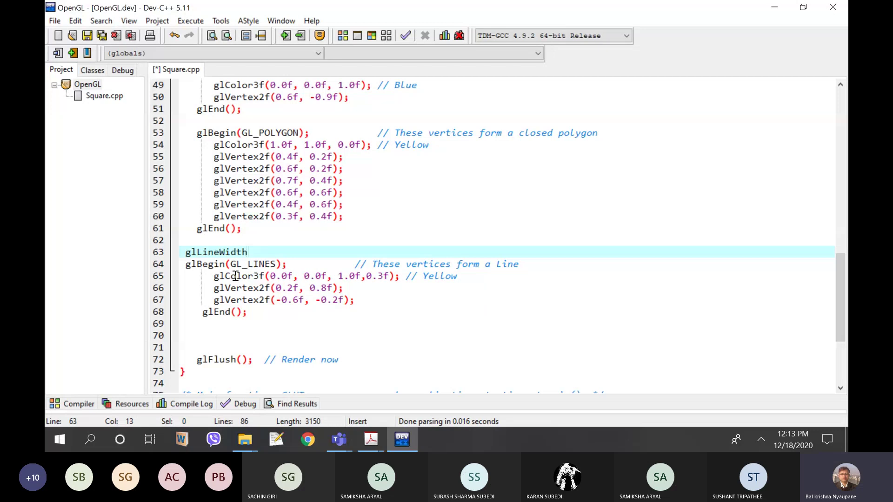
{"action": "type", "text": "(20"}
{"action": "key", "text": "ctrl+s"}
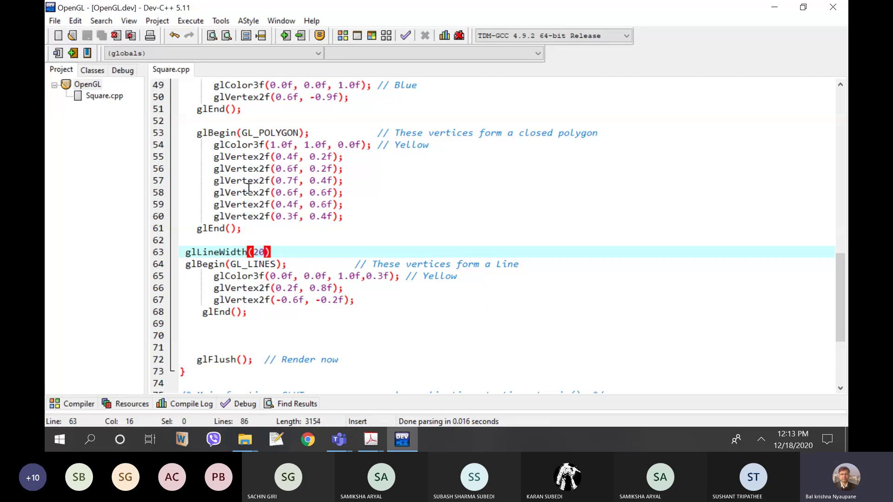
Step: Look back over the display function's shape blocks and compile and run the OpenGL project
{"action": "scroll", "coordinate": [256, 228], "scroll_direction": "up", "scroll_amount": 14}
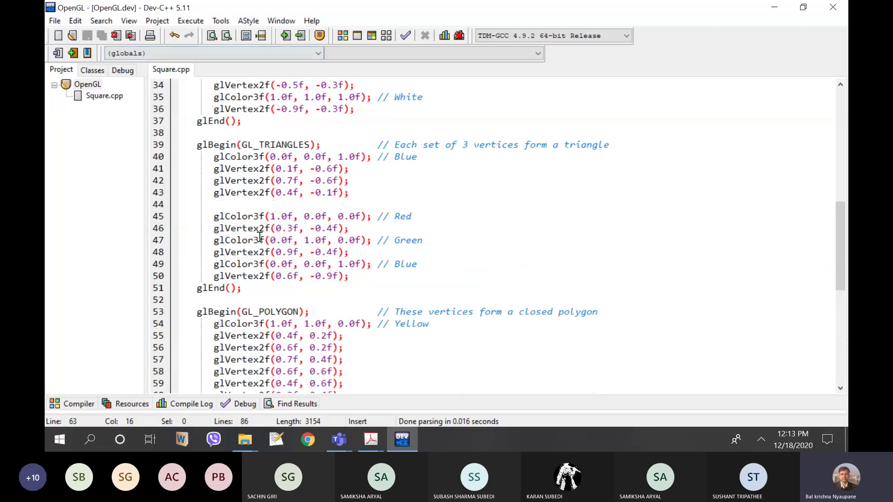
{"action": "scroll", "coordinate": [260, 237], "scroll_direction": "up", "scroll_amount": 1}
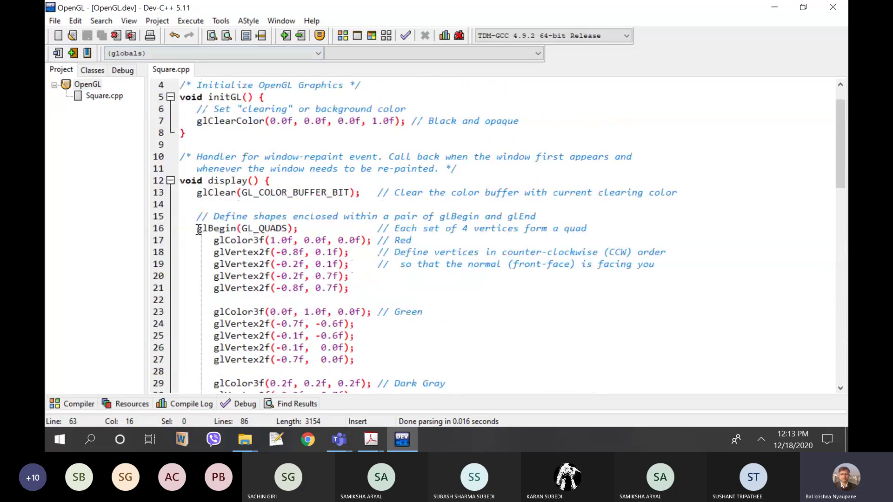
{"action": "scroll", "coordinate": [204, 236], "scroll_direction": "down", "scroll_amount": 5}
{"action": "scroll", "coordinate": [210, 242], "scroll_direction": "up", "scroll_amount": 4}
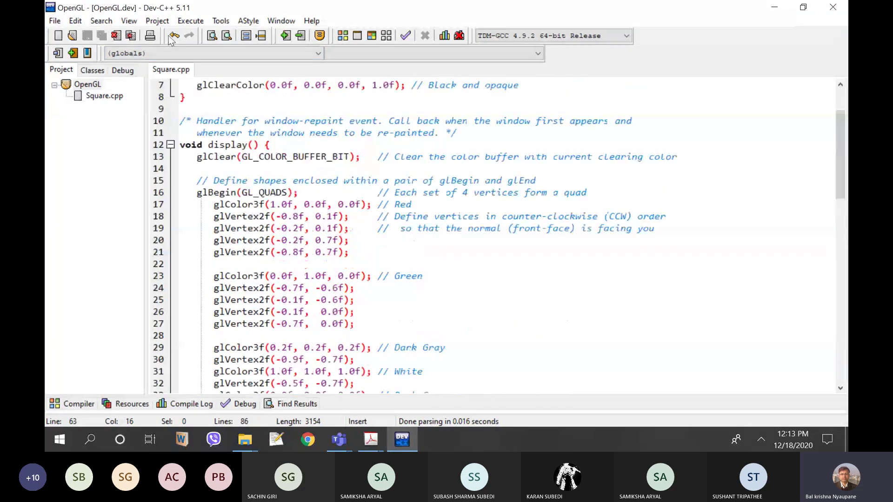
{"action": "left_click", "coordinate": [157, 21]}
{"action": "mouse_move", "coordinate": [179, 21]}
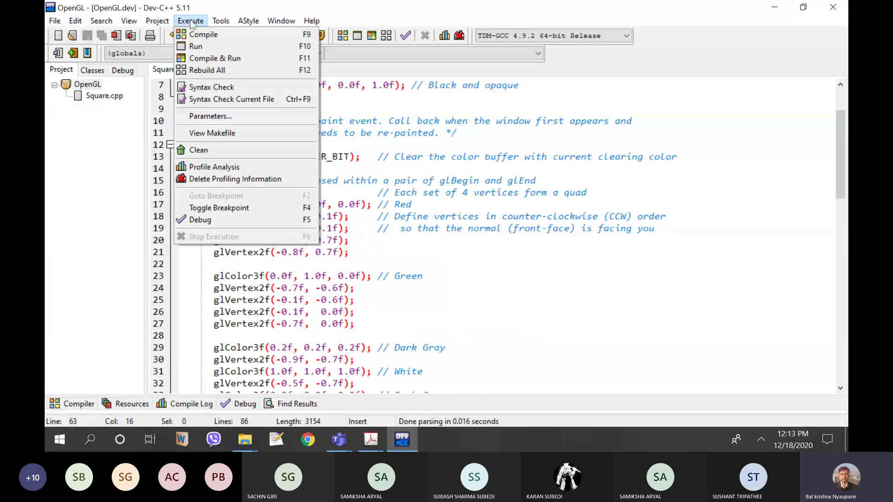
{"action": "left_click", "coordinate": [199, 58]}
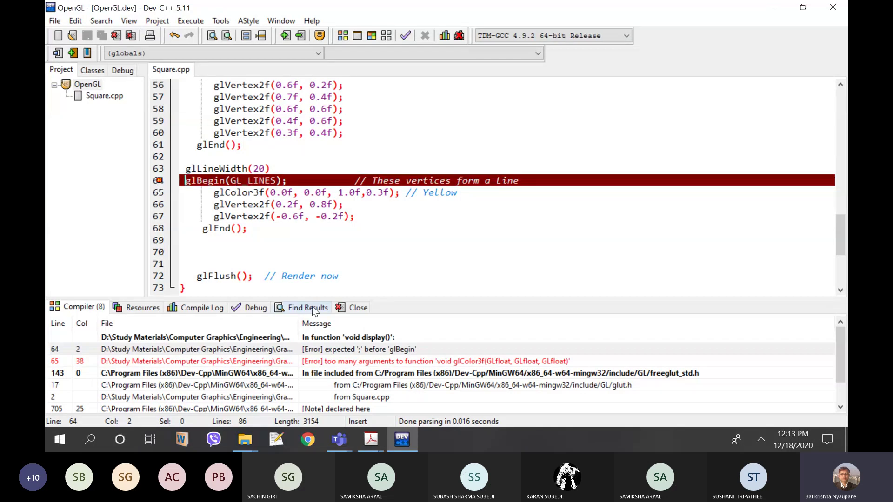
Step: Change the GL_LINES block's colour call to glColor4f, clear the marker on line 64, and recompile and run
{"action": "left_click", "coordinate": [358, 308]}
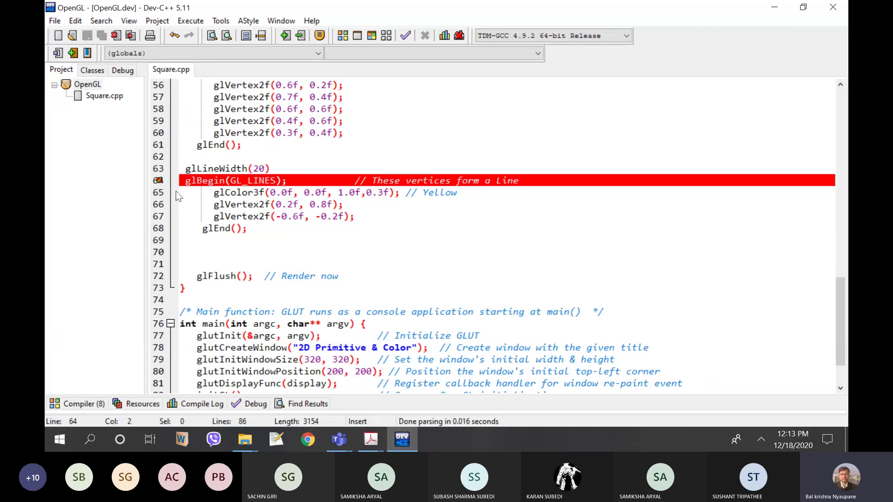
{"action": "left_click", "coordinate": [217, 197]}
{"action": "left_click", "coordinate": [223, 204]}
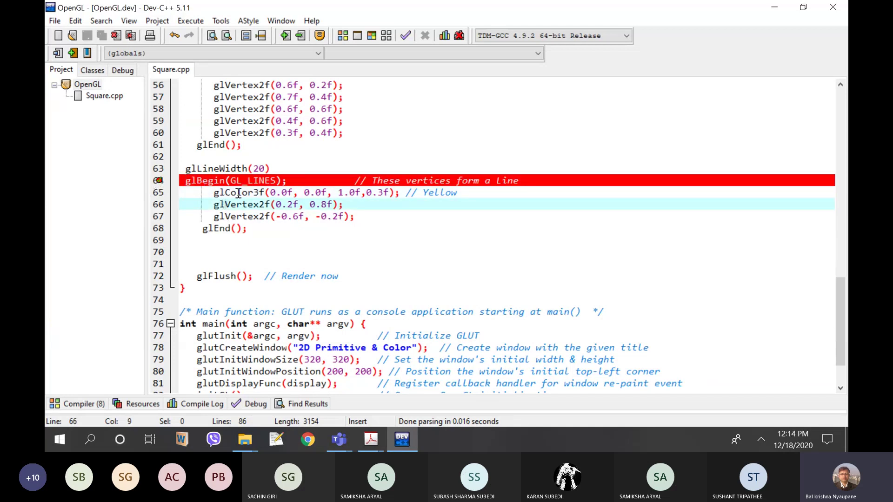
{"action": "left_click", "coordinate": [256, 193]}
{"action": "key", "text": "Delete"}
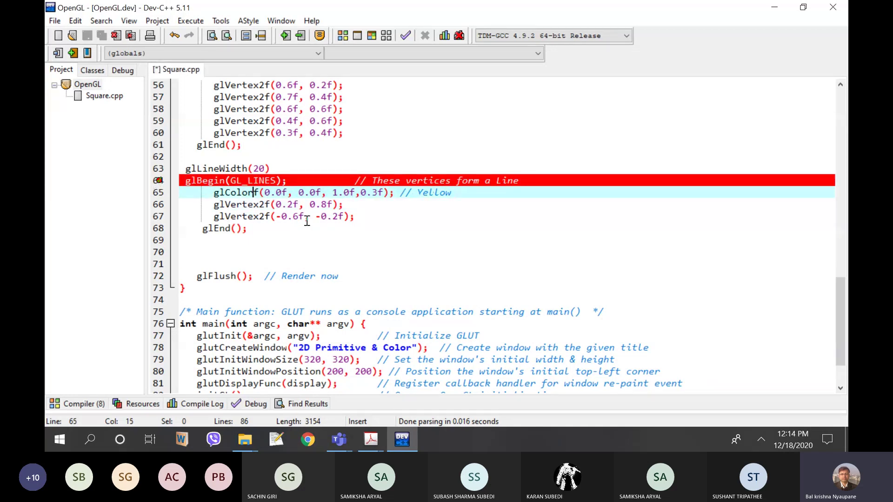
{"action": "type", "text": "4"}
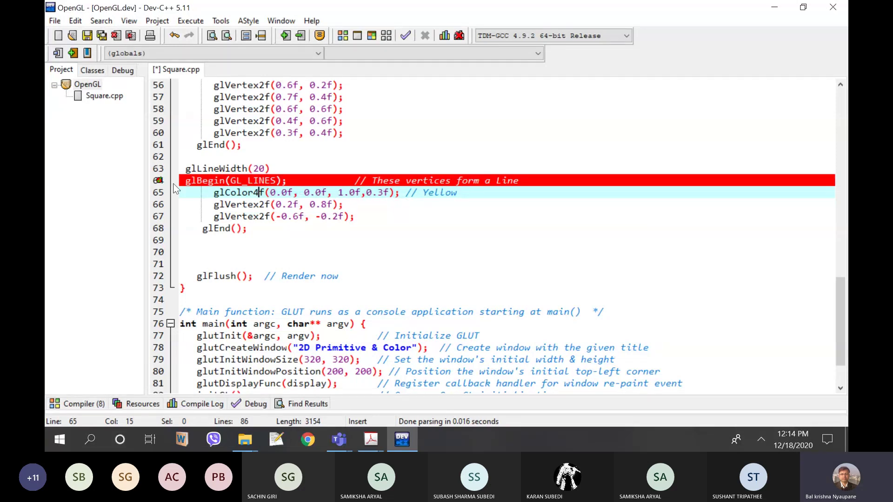
{"action": "left_click", "coordinate": [159, 182]}
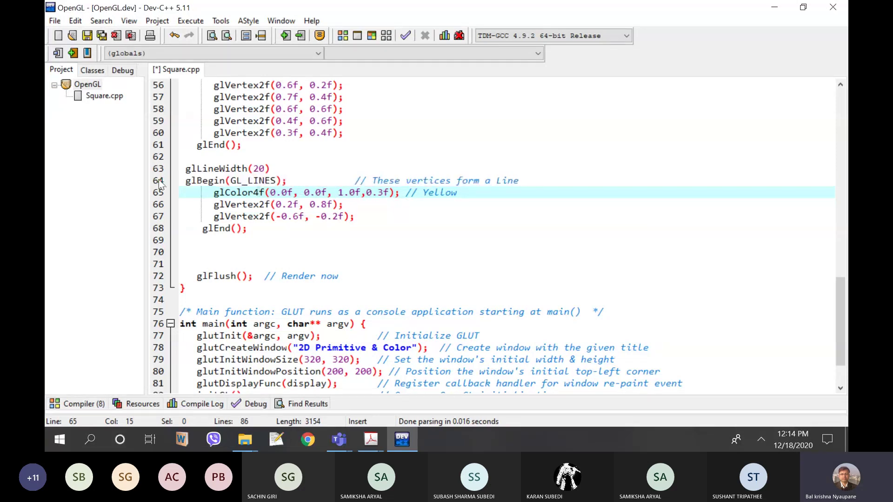
{"action": "left_click", "coordinate": [163, 21]}
{"action": "left_click", "coordinate": [191, 56]}
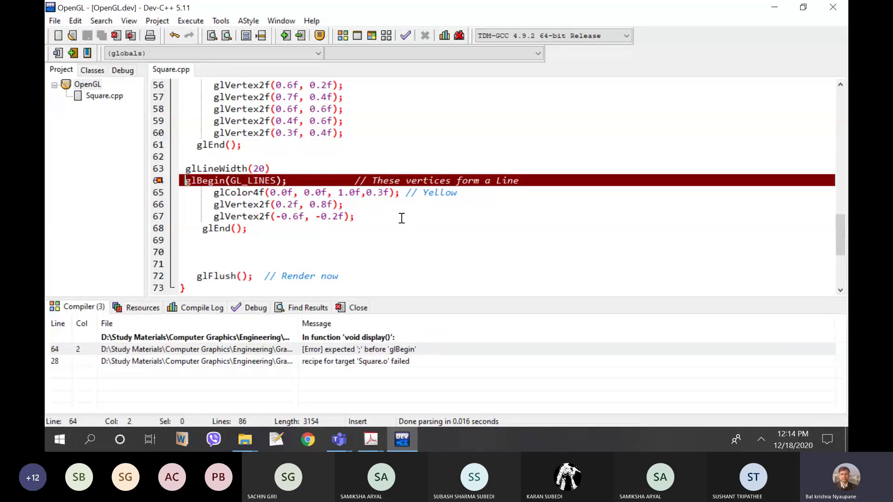
Step: Check glLineWidth on the line-drawing slide, end the glLineWidth(20) statement with a semicolon, and compile and run the project
{"action": "scroll", "coordinate": [401, 218], "scroll_direction": "up", "scroll_amount": 1}
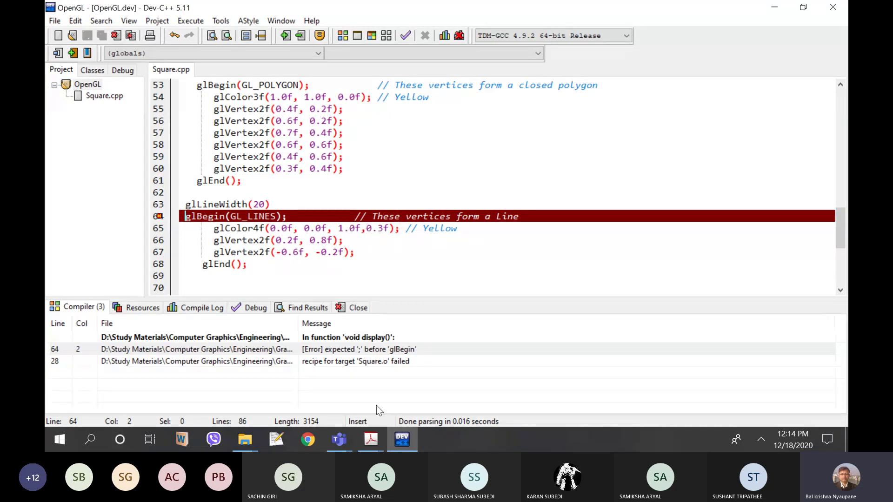
{"action": "left_click", "coordinate": [370, 439]}
{"action": "left_click", "coordinate": [331, 380]}
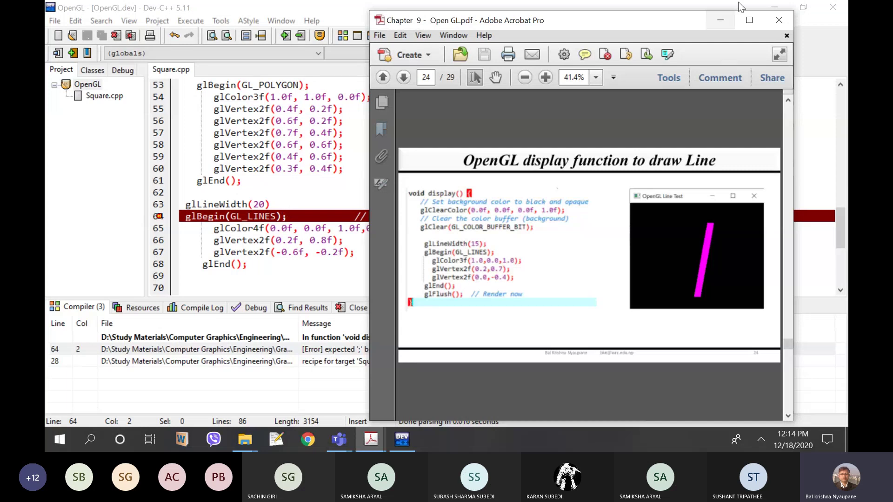
{"action": "left_click", "coordinate": [719, 21]}
{"action": "left_click", "coordinate": [288, 199]}
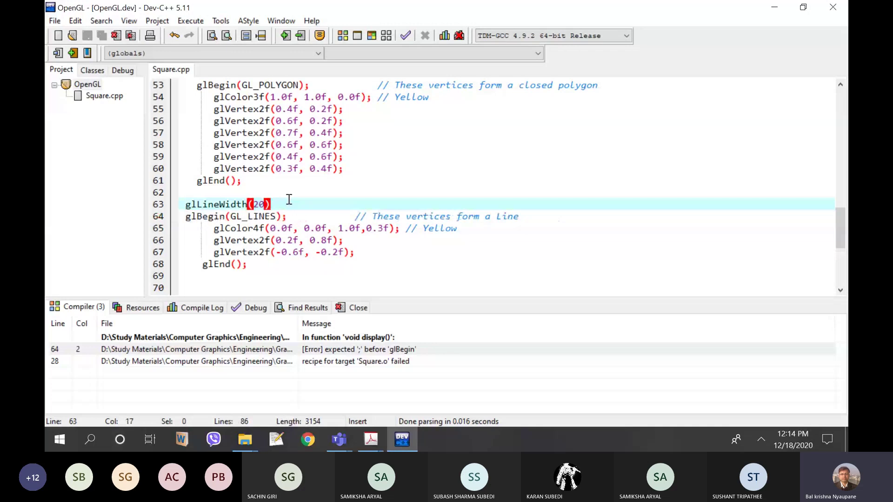
{"action": "type", "text": ";"}
{"action": "left_click", "coordinate": [191, 21]}
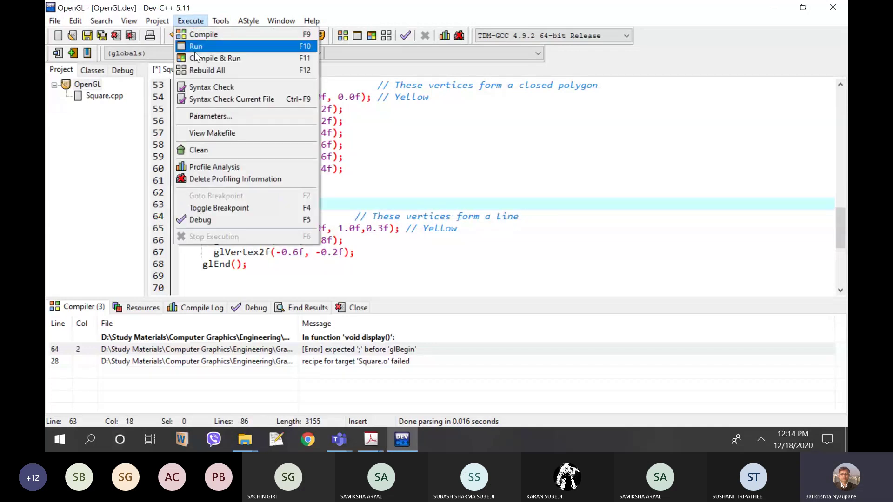
{"action": "left_click", "coordinate": [205, 58]}
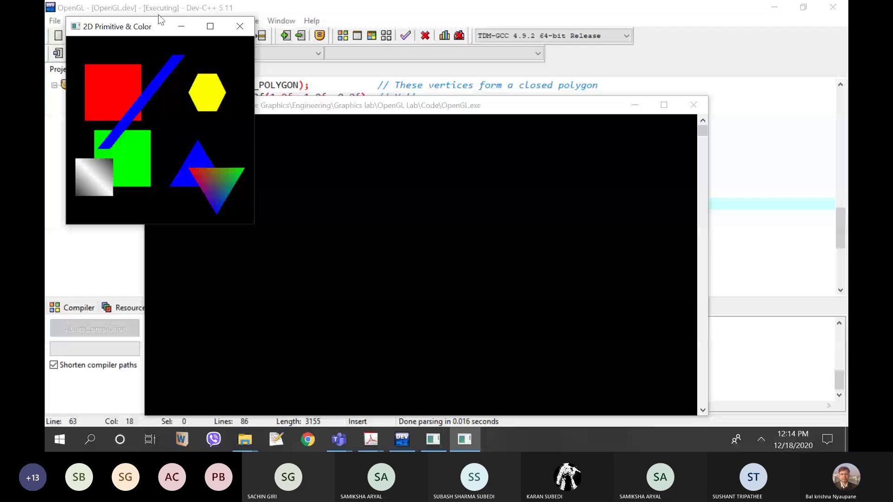
Step: Inspect the line and shapes in the 2D Primitive & Color window, and close it along with the console window
{"action": "left_click_drag", "start_coordinate": [151, 27], "coordinate": [509, 59]}
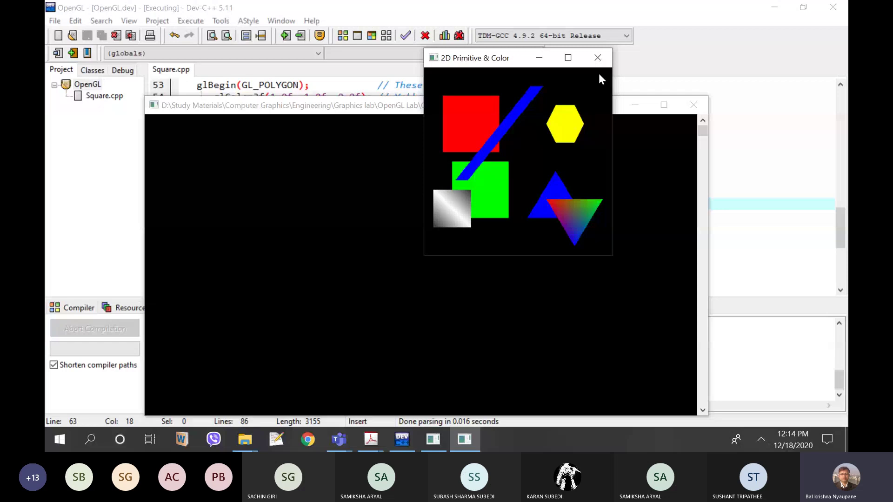
{"action": "left_click", "coordinate": [598, 57]}
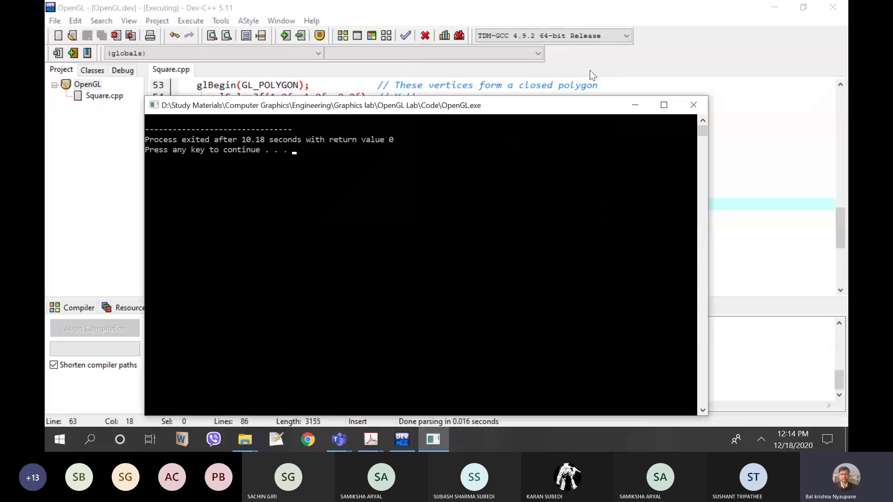
{"action": "left_click", "coordinate": [694, 106]}
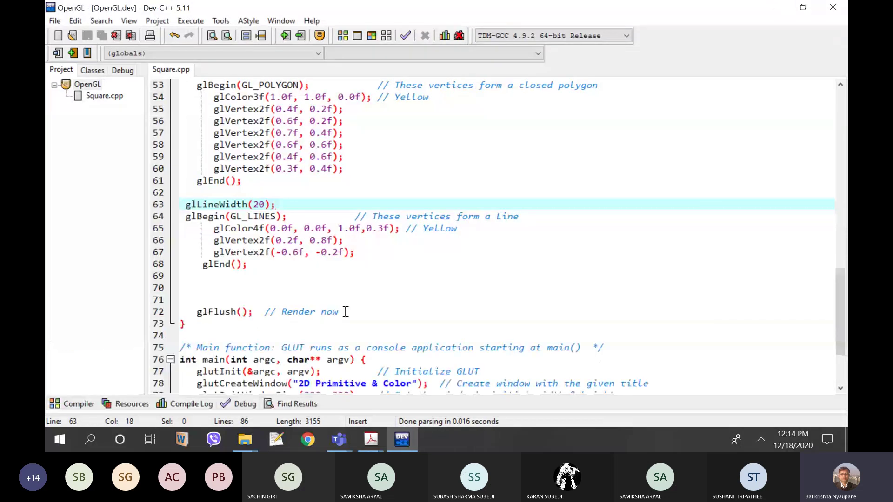
Step: Show the participant list of the Teams meeting, and return to the end of Square.cpp in Dev-C++
{"action": "left_click", "coordinate": [339, 439]}
{"action": "left_click", "coordinate": [386, 392]}
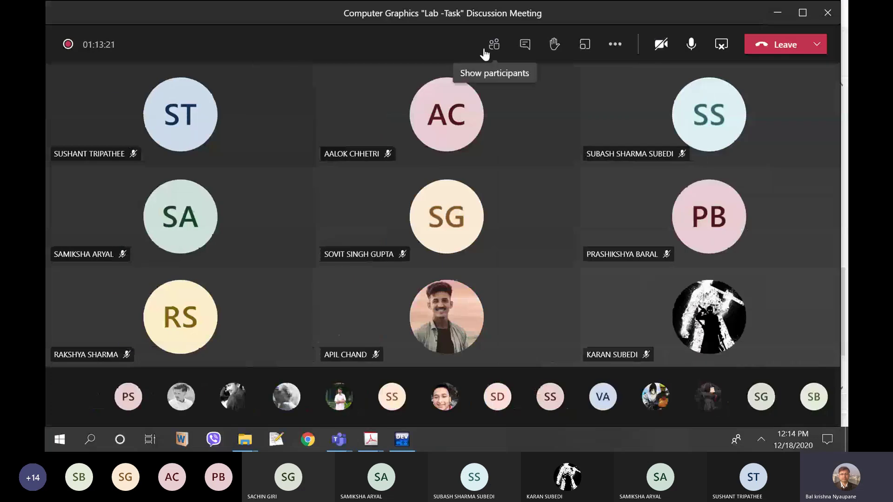
{"action": "left_click", "coordinate": [494, 44]}
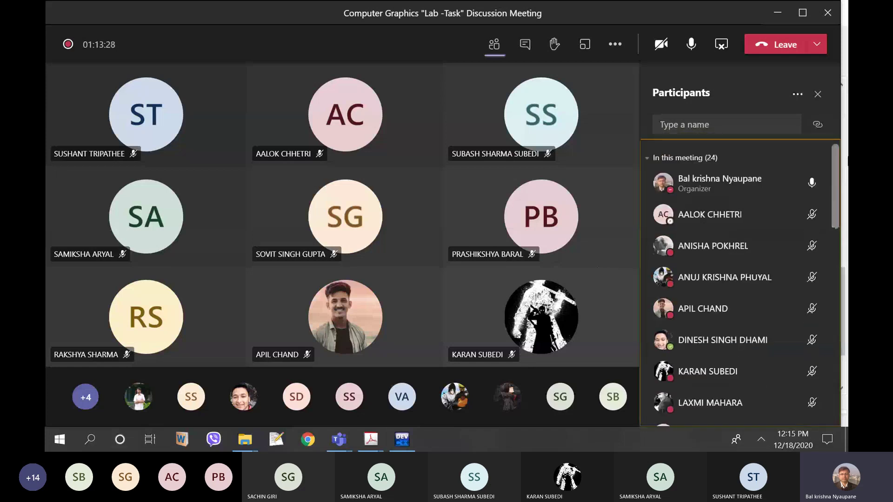
{"action": "left_click", "coordinate": [402, 440]}
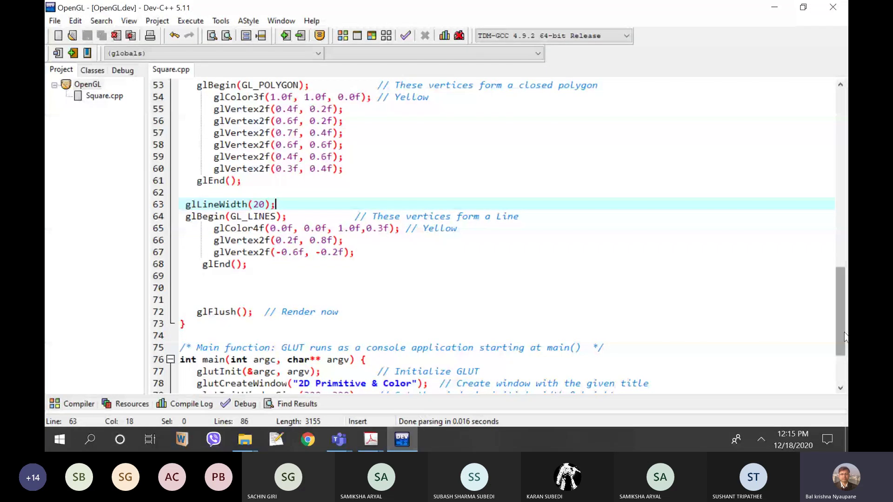
{"action": "left_click_drag", "start_coordinate": [842, 327], "coordinate": [845, 354]}
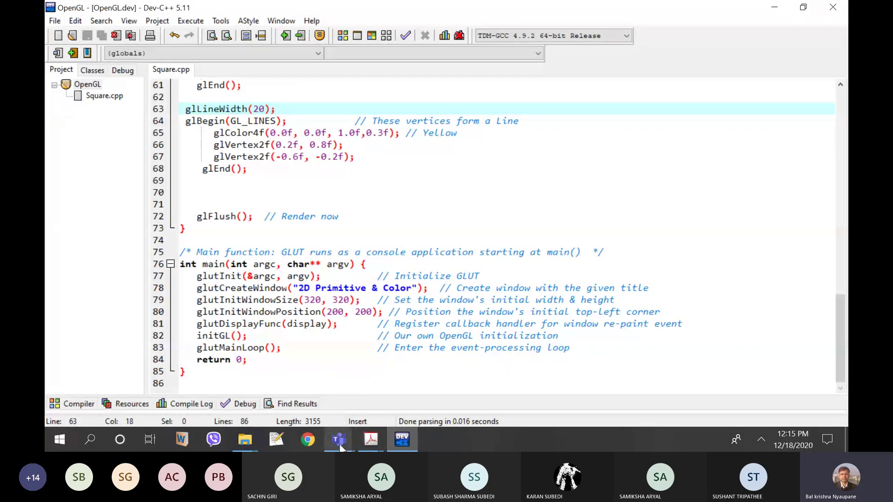
Step: Switch to the Teams meeting, look through its participant list, and return to Dev-C++
{"action": "mouse_move", "coordinate": [340, 440]}
{"action": "left_click", "coordinate": [287, 394]}
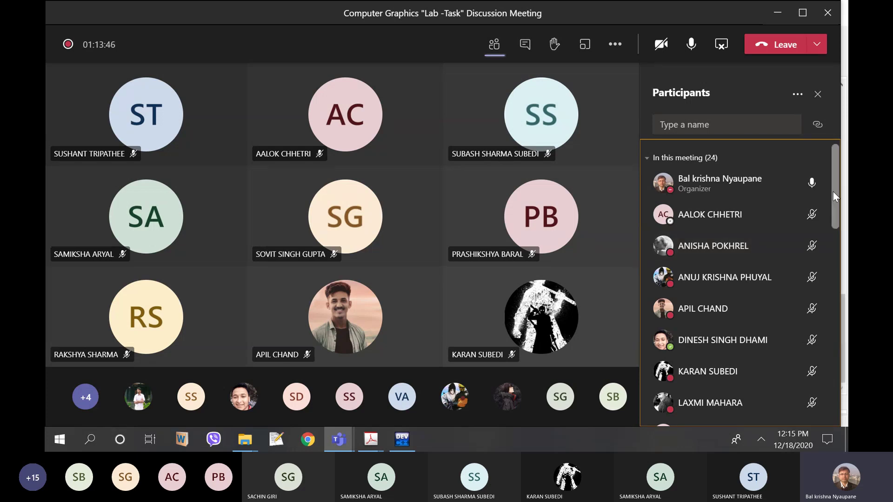
{"action": "scroll", "coordinate": [833, 192], "scroll_direction": "down", "scroll_amount": 4}
{"action": "scroll", "coordinate": [839, 209], "scroll_direction": "up", "scroll_amount": 3}
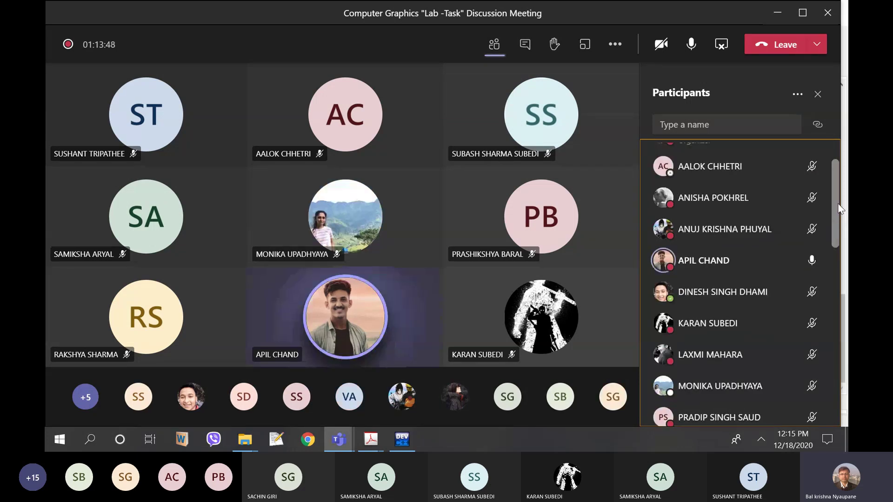
{"action": "scroll", "coordinate": [834, 144], "scroll_direction": "up", "scroll_amount": 2}
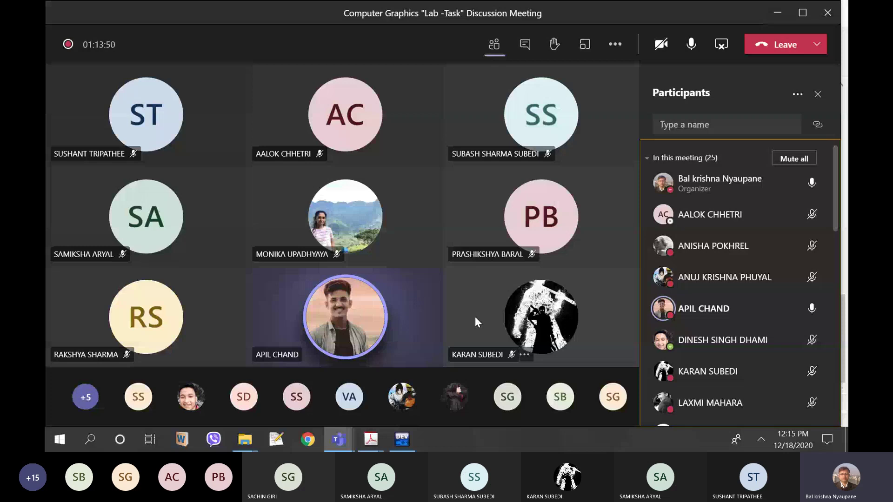
{"action": "left_click", "coordinate": [402, 439]}
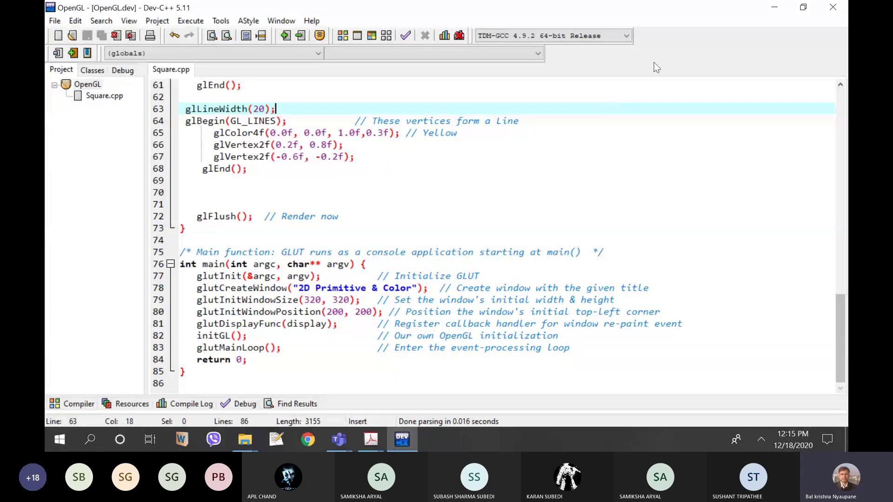
Step: Read the newest message in the Teams meeting chat, close the chat, and go back to Square.cpp in Dev-C++
{"action": "left_click", "coordinate": [403, 440]}
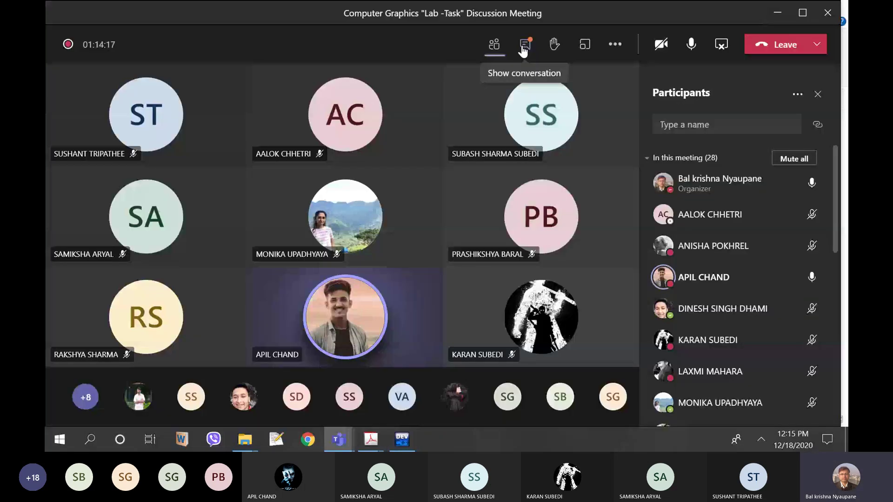
{"action": "left_click", "coordinate": [524, 46]}
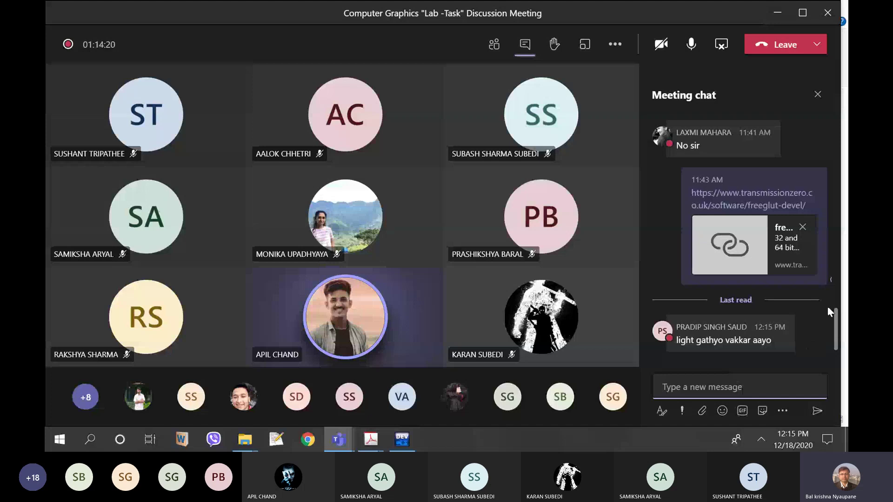
{"action": "left_click", "coordinate": [817, 95]}
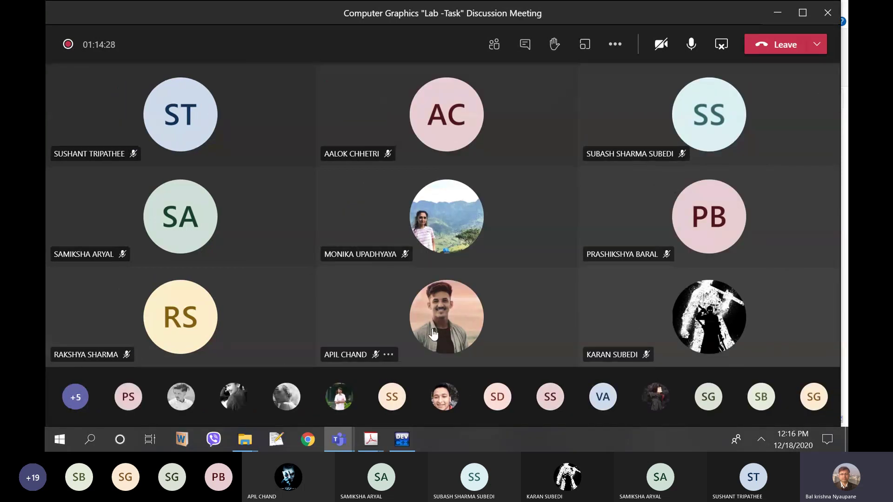
{"action": "left_click", "coordinate": [402, 440]}
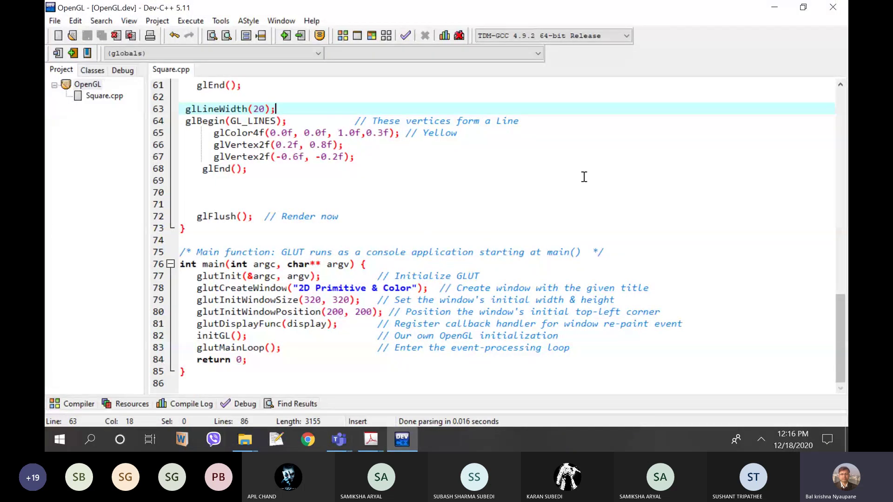
Step: Look back through the shape-drawing code of Square.cpp up to its include lines
{"action": "scroll", "coordinate": [193, 205], "scroll_direction": "up", "scroll_amount": 8}
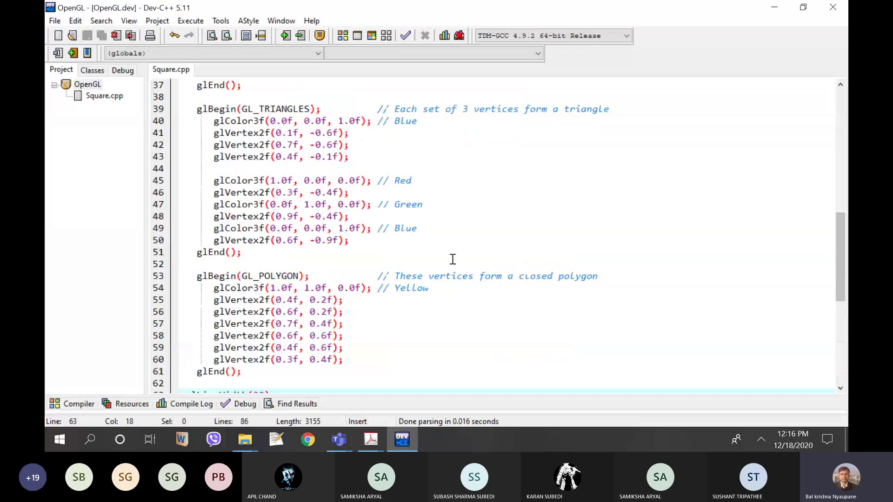
{"action": "scroll", "coordinate": [453, 259], "scroll_direction": "up", "scroll_amount": 4}
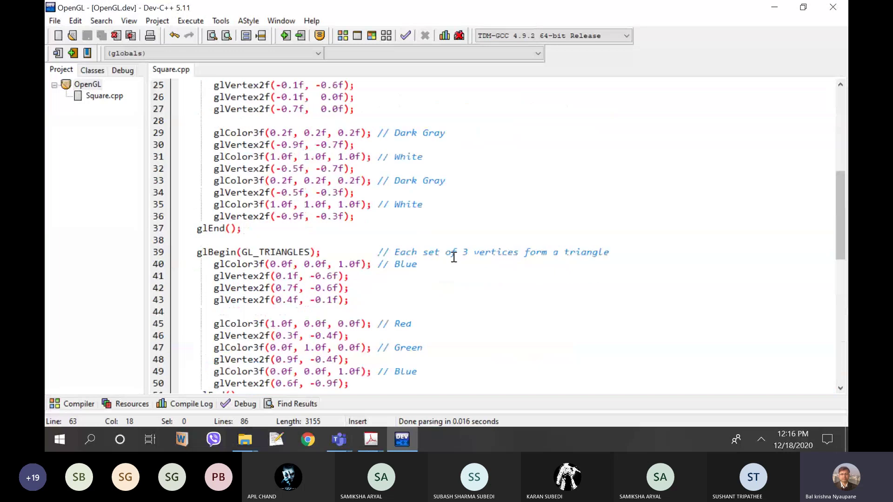
{"action": "scroll", "coordinate": [454, 257], "scroll_direction": "up", "scroll_amount": 8}
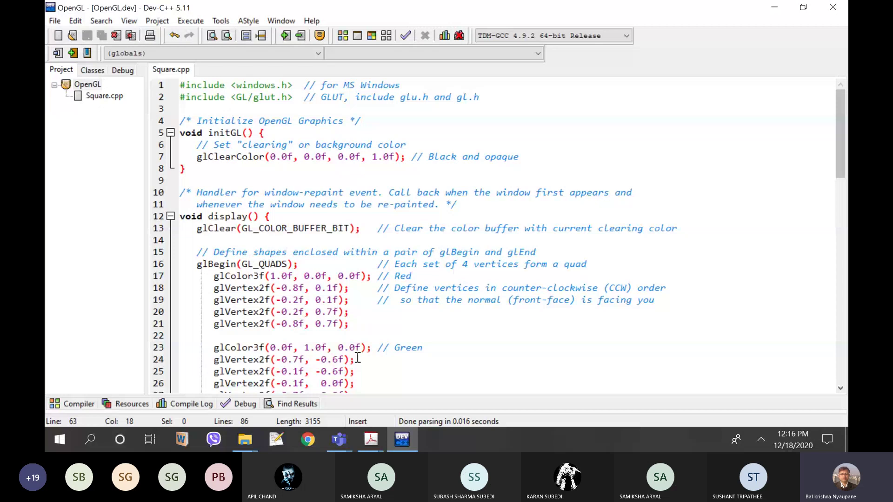
Step: Switch to the Code folder in File Explorer, go up to OpenGL Lab, and view and close the Linker text file
{"action": "mouse_move", "coordinate": [330, 439]}
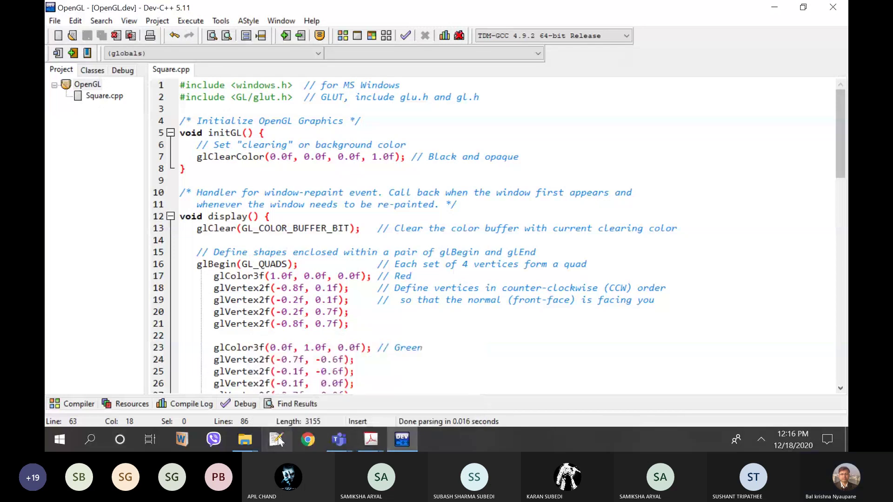
{"action": "mouse_move", "coordinate": [245, 440]}
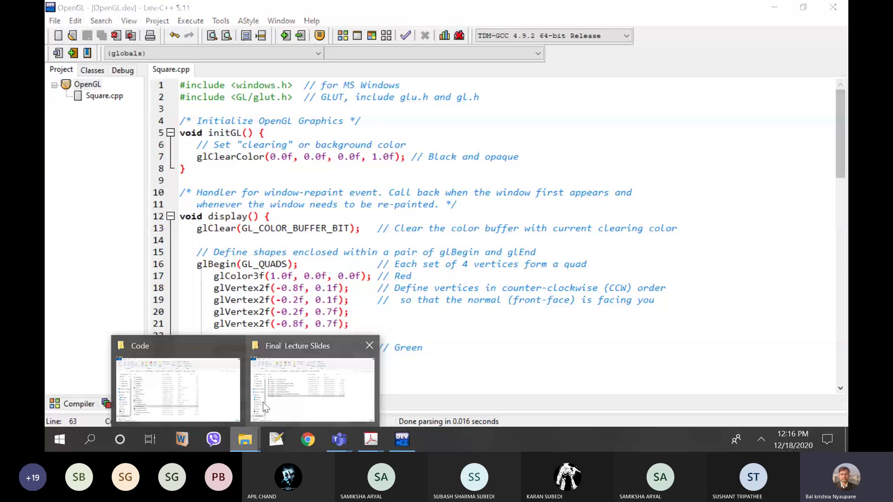
{"action": "left_click", "coordinate": [223, 390]}
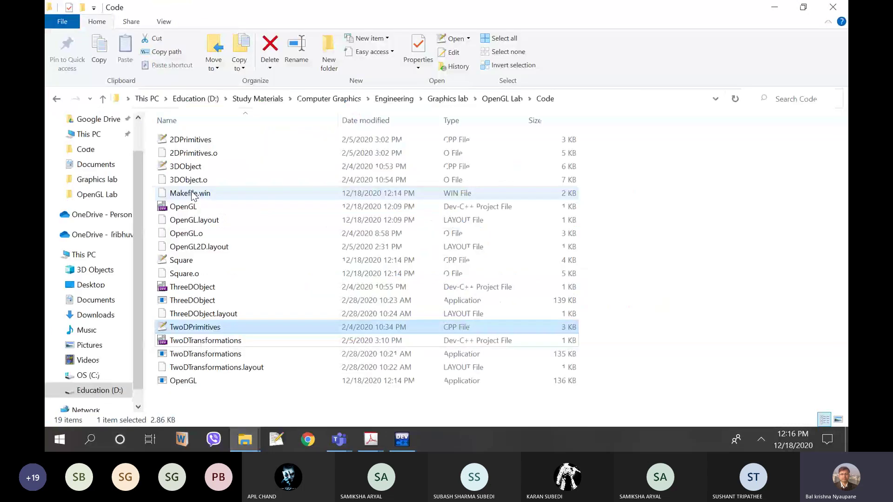
{"action": "key", "text": "BackSpace"}
{"action": "double_click", "coordinate": [185, 193]}
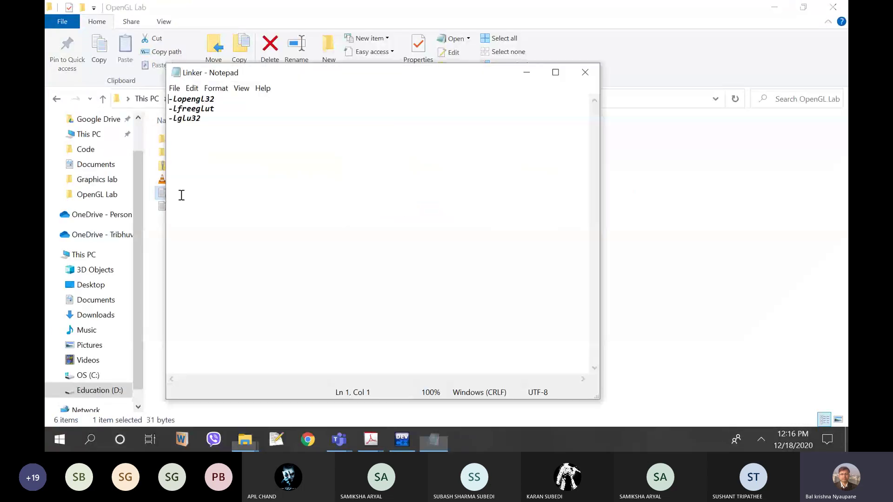
{"action": "left_click", "coordinate": [585, 73]}
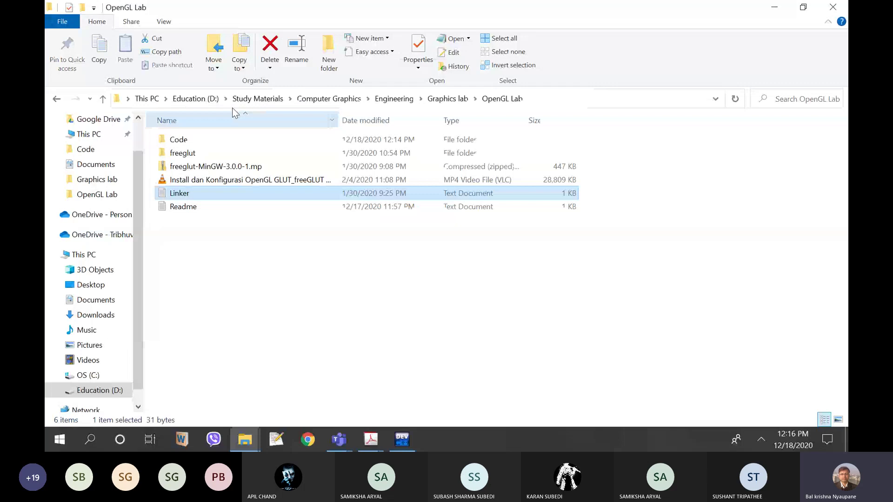
Step: Go up to the Graphics lab folder, reopen OpenGL Lab, and check its Linker file again before closing it
{"action": "left_click", "coordinate": [456, 98]}
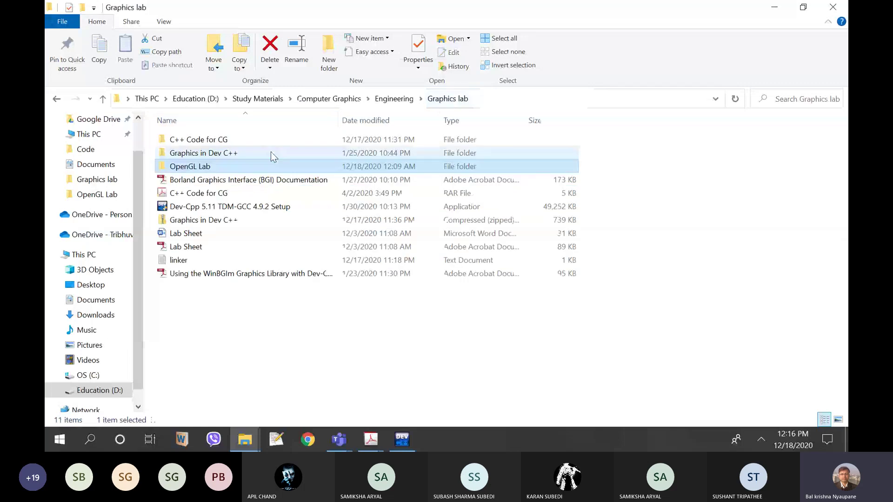
{"action": "double_click", "coordinate": [188, 167]}
{"action": "double_click", "coordinate": [182, 194]}
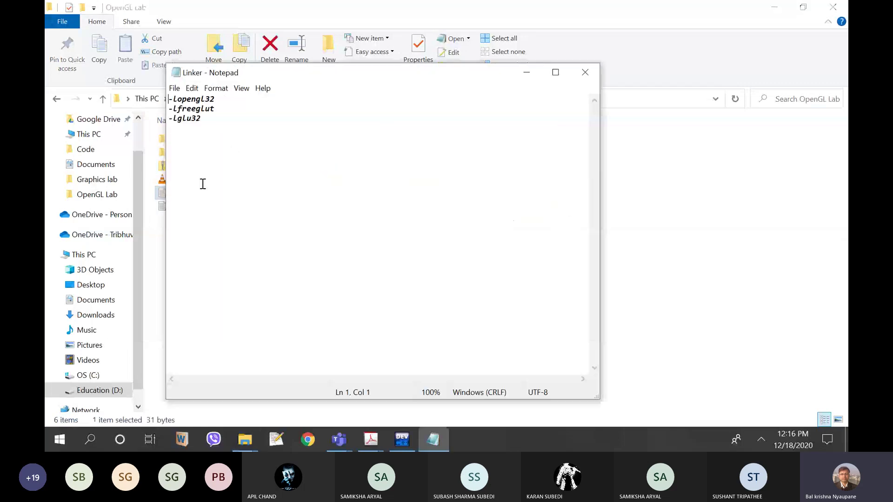
{"action": "left_click", "coordinate": [585, 73]}
Step: Open the Readme file in OpenGL Lab and copy the www3.ntu.edu.sg CG_Introduction.html link
{"action": "left_click", "coordinate": [186, 207]}
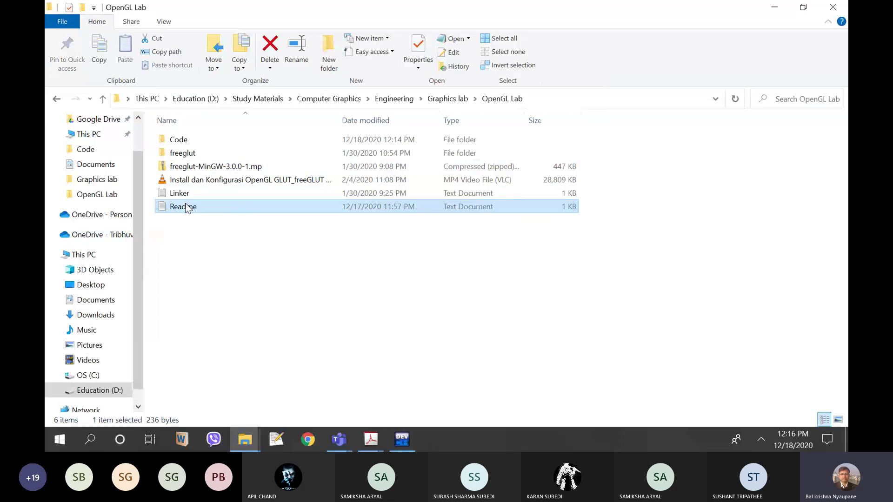
{"action": "double_click", "coordinate": [186, 207]}
{"action": "left_click_drag", "start_coordinate": [169, 186], "coordinate": [530, 194]}
{"action": "key", "text": "ctrl+c"}
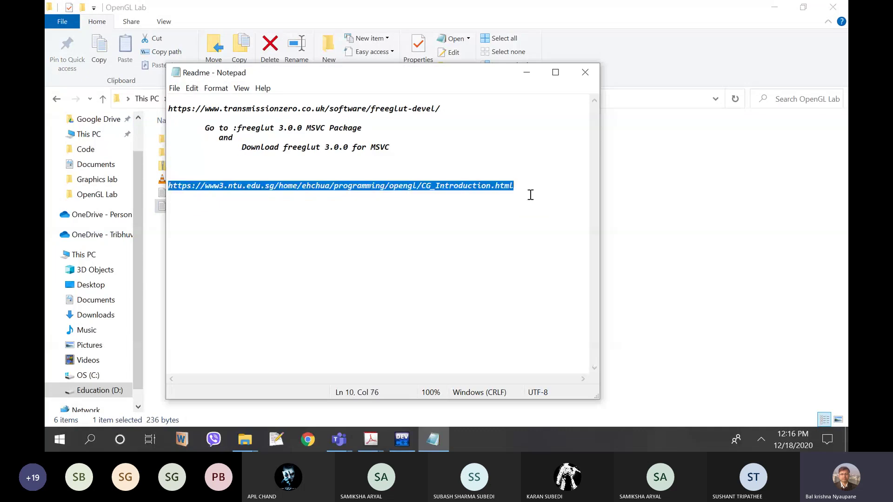
Step: Open Chrome and load the copied CG_Introduction.html address
{"action": "left_click", "coordinate": [308, 439]}
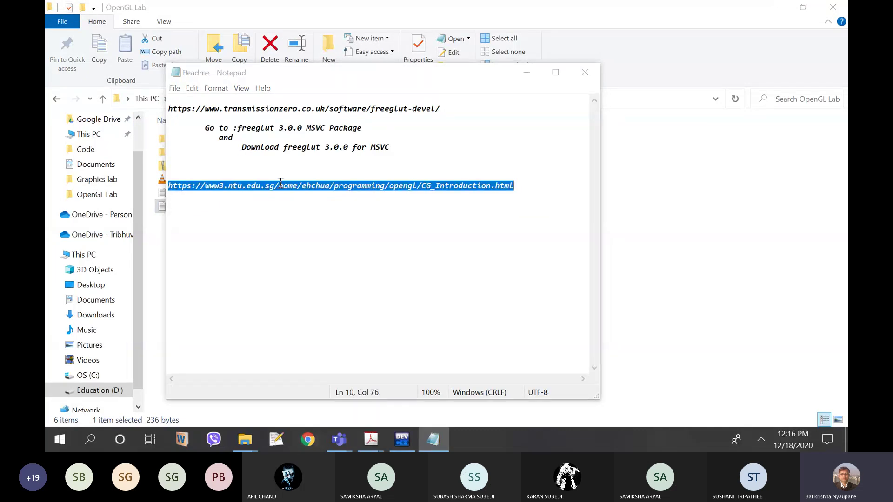
{"action": "left_click", "coordinate": [226, 36]}
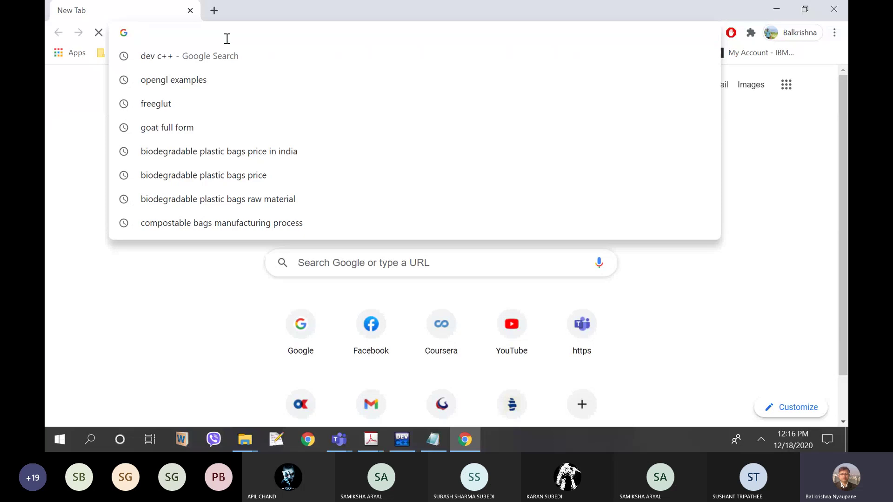
{"action": "key", "text": "ctrl+v"}
{"action": "key", "text": "Return"}
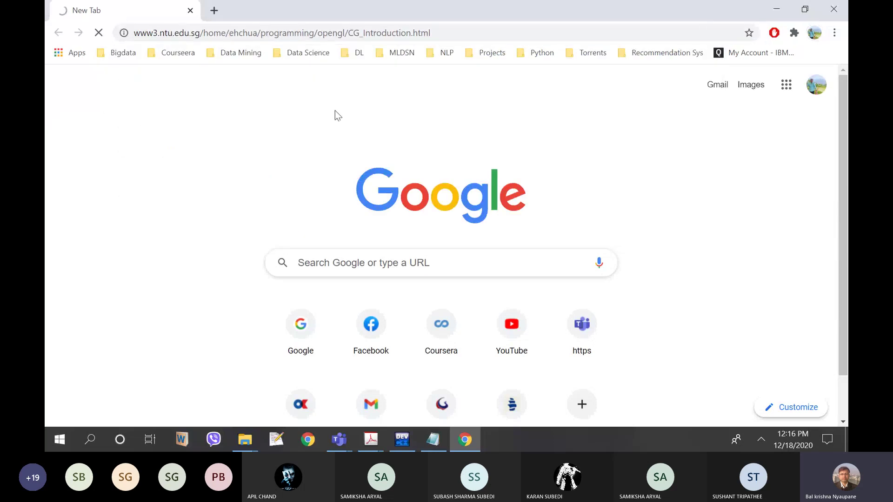
Step: Skim the OpenGL tutorial from the setup example through Example 2 to the naming convention for OpenGL functions
{"action": "scroll", "coordinate": [496, 203], "scroll_direction": "down", "scroll_amount": 4}
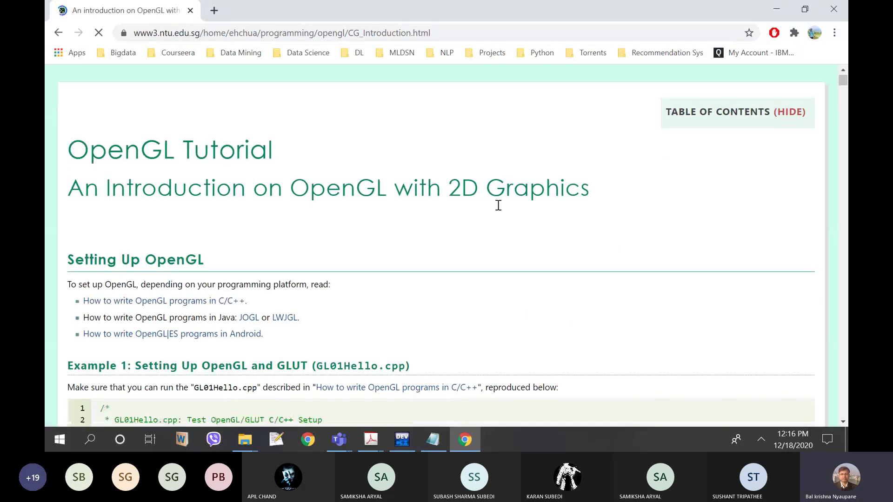
{"action": "scroll", "coordinate": [509, 214], "scroll_direction": "down", "scroll_amount": 9}
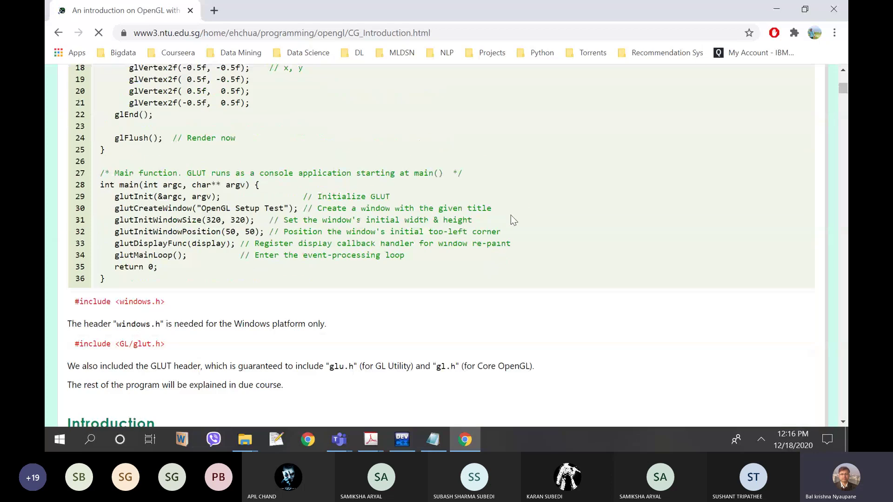
{"action": "scroll", "coordinate": [515, 224], "scroll_direction": "up", "scroll_amount": 5}
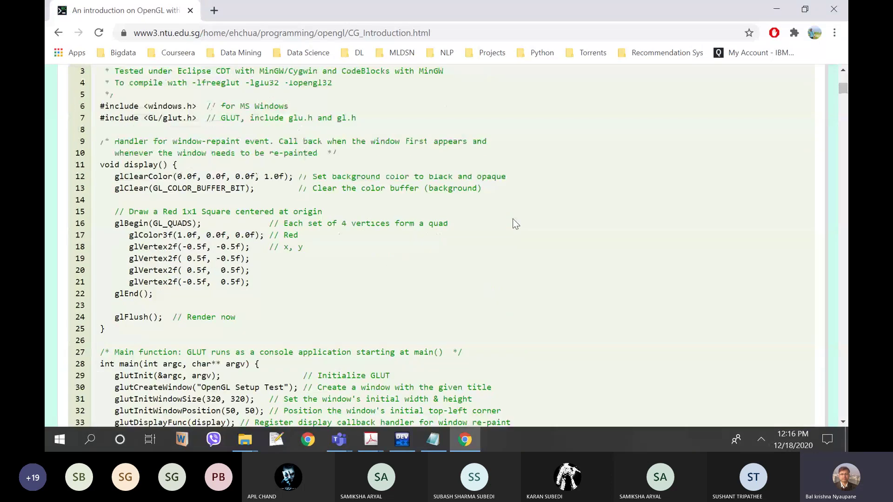
{"action": "scroll", "coordinate": [251, 240], "scroll_direction": "down", "scroll_amount": 10}
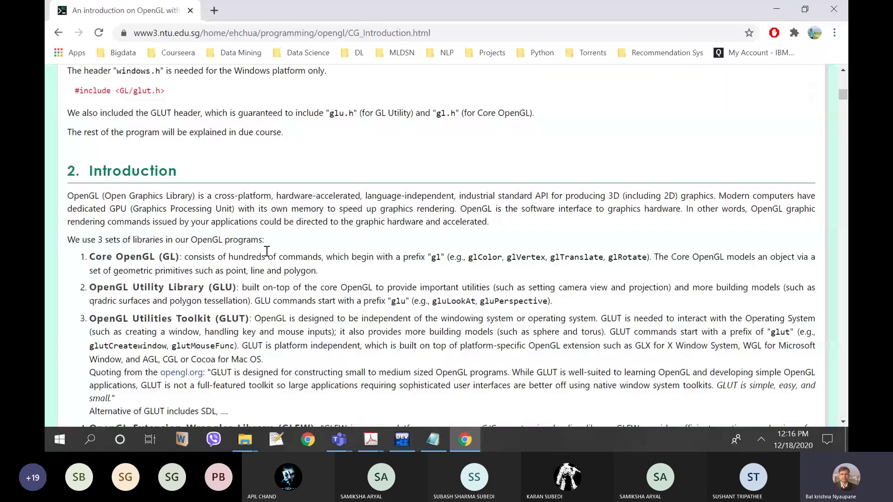
{"action": "scroll", "coordinate": [266, 251], "scroll_direction": "down", "scroll_amount": 10}
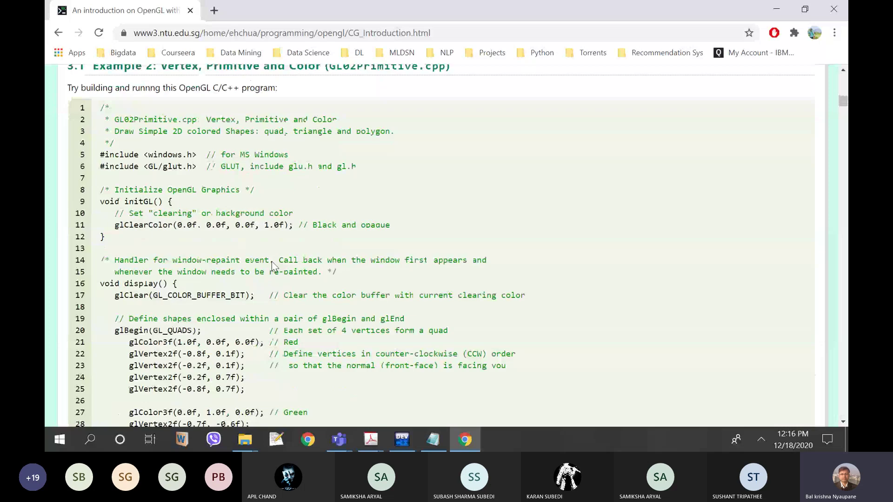
{"action": "scroll", "coordinate": [272, 264], "scroll_direction": "down", "scroll_amount": 15}
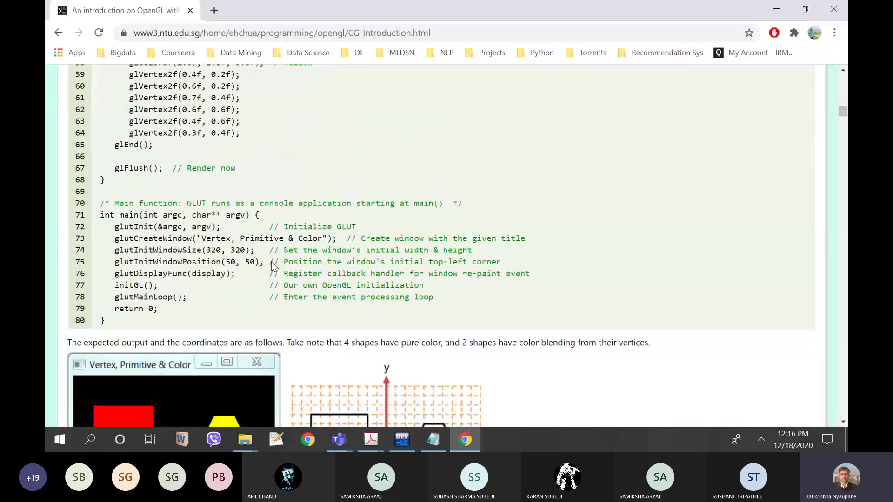
{"action": "scroll", "coordinate": [272, 263], "scroll_direction": "down", "scroll_amount": 4}
{"action": "scroll", "coordinate": [305, 267], "scroll_direction": "down", "scroll_amount": 10}
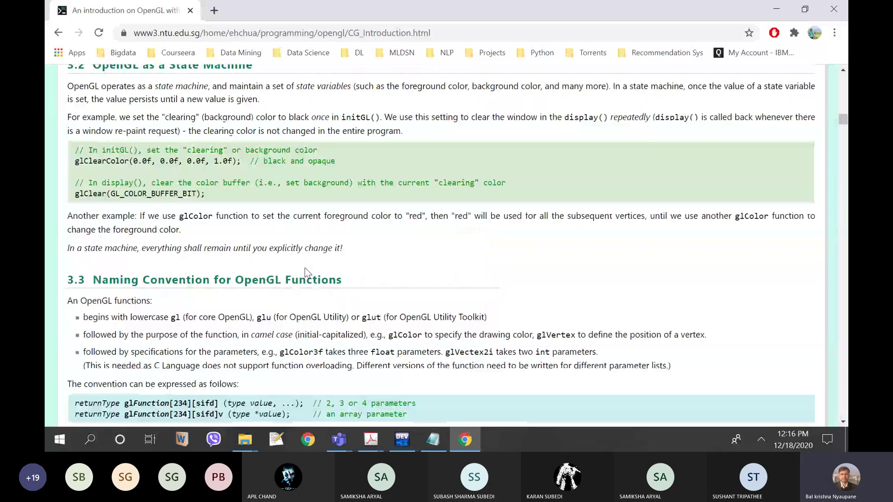
{"action": "scroll", "coordinate": [305, 267], "scroll_direction": "down", "scroll_amount": 3}
Step: Show the Code folder inside OpenGL Lab in File Explorer, and return to the tutorial in Chrome
{"action": "left_click", "coordinate": [251, 441]}
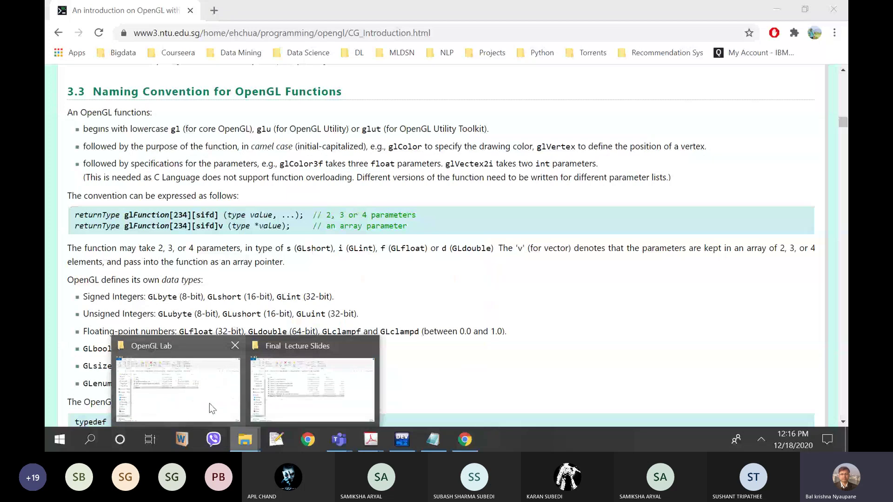
{"action": "left_click", "coordinate": [209, 403]}
{"action": "double_click", "coordinate": [180, 141]}
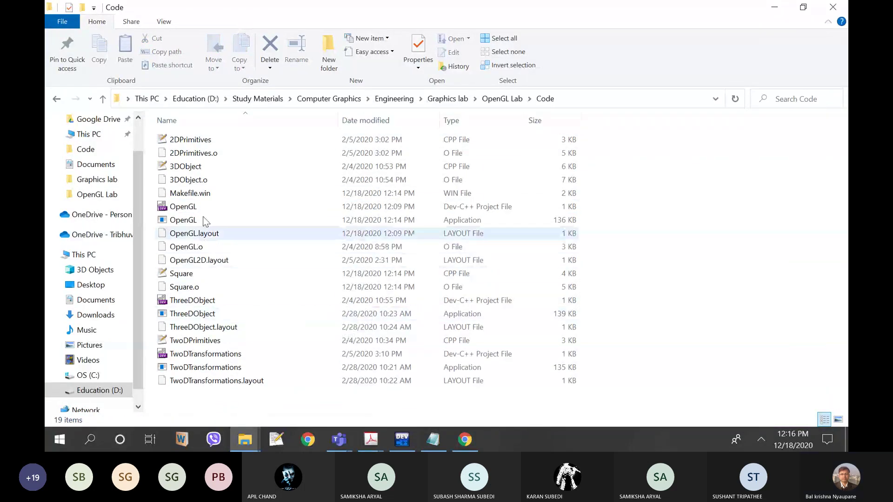
{"action": "left_click", "coordinate": [463, 440]}
Step: Skim the tutorial's sections on OpenGL data types, color, geometric primitives, and the 2D coordinate system up to Example 3
{"action": "scroll", "coordinate": [302, 288], "scroll_direction": "down", "scroll_amount": 5}
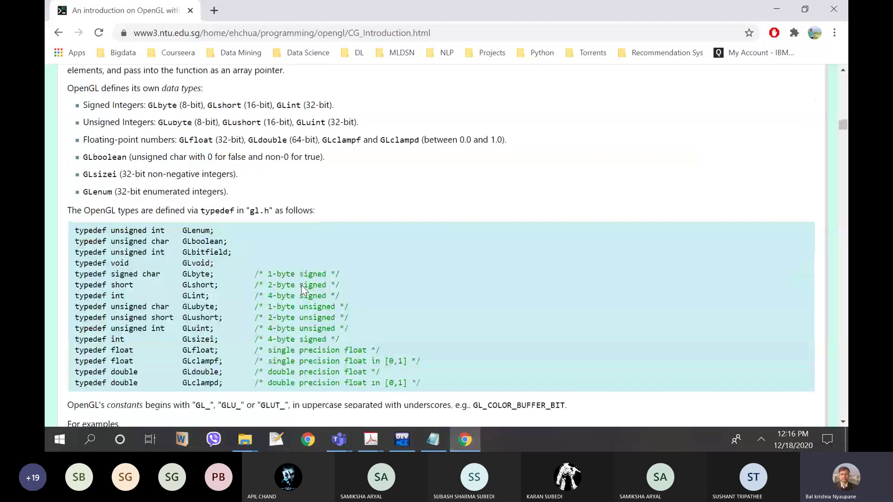
{"action": "scroll", "coordinate": [302, 290], "scroll_direction": "down", "scroll_amount": 10}
{"action": "scroll", "coordinate": [303, 291], "scroll_direction": "down", "scroll_amount": 6}
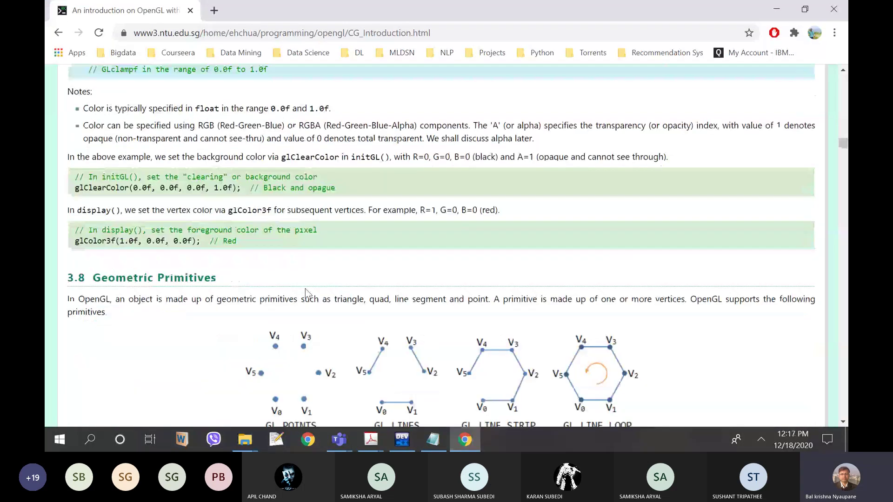
{"action": "scroll", "coordinate": [306, 293], "scroll_direction": "down", "scroll_amount": 4}
{"action": "scroll", "coordinate": [306, 289], "scroll_direction": "down", "scroll_amount": 15}
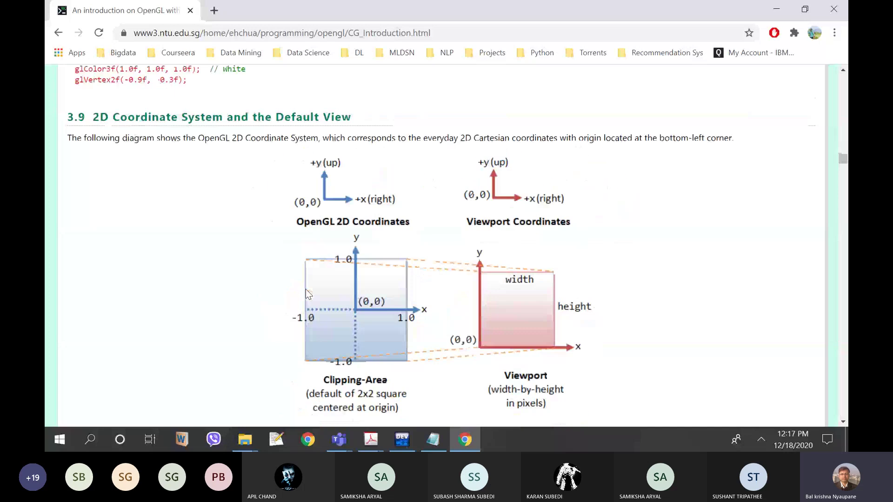
{"action": "scroll", "coordinate": [306, 289], "scroll_direction": "down", "scroll_amount": 5}
{"action": "scroll", "coordinate": [309, 295], "scroll_direction": "down", "scroll_amount": 7}
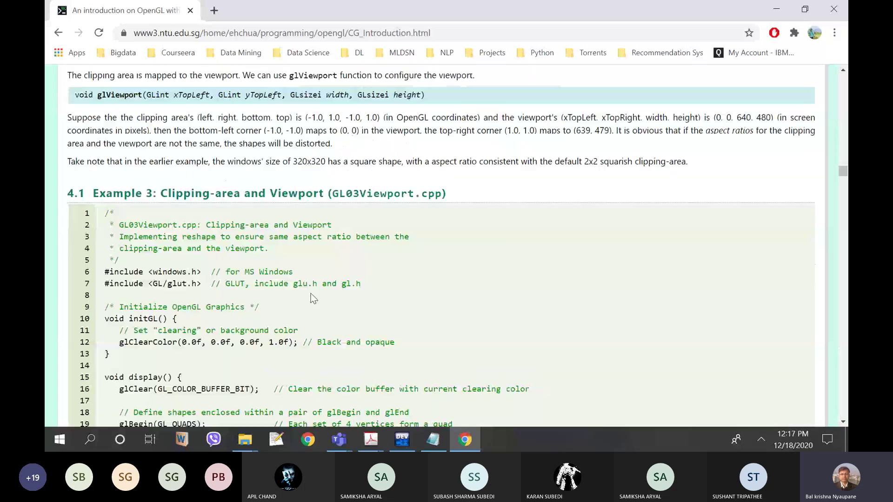
Step: Look through the tutorial's code examples on clipping area and viewport, translation and rotation, and idle-function animation
{"action": "scroll", "coordinate": [313, 297], "scroll_direction": "down", "scroll_amount": 11}
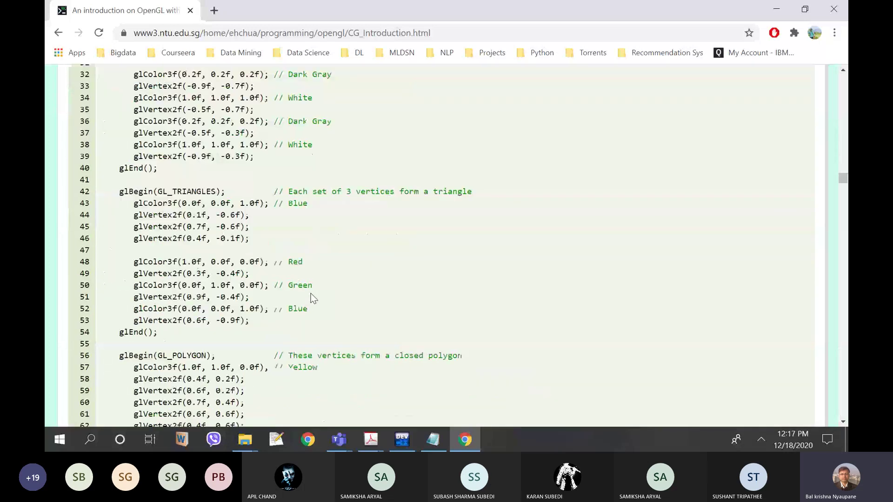
{"action": "scroll", "coordinate": [313, 298], "scroll_direction": "down", "scroll_amount": 10}
{"action": "scroll", "coordinate": [313, 298], "scroll_direction": "down", "scroll_amount": 10}
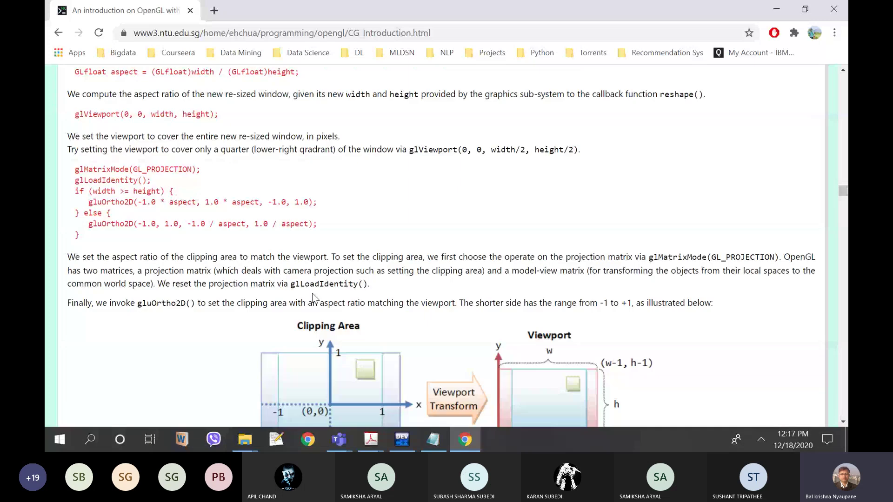
{"action": "scroll", "coordinate": [313, 297], "scroll_direction": "down", "scroll_amount": 12}
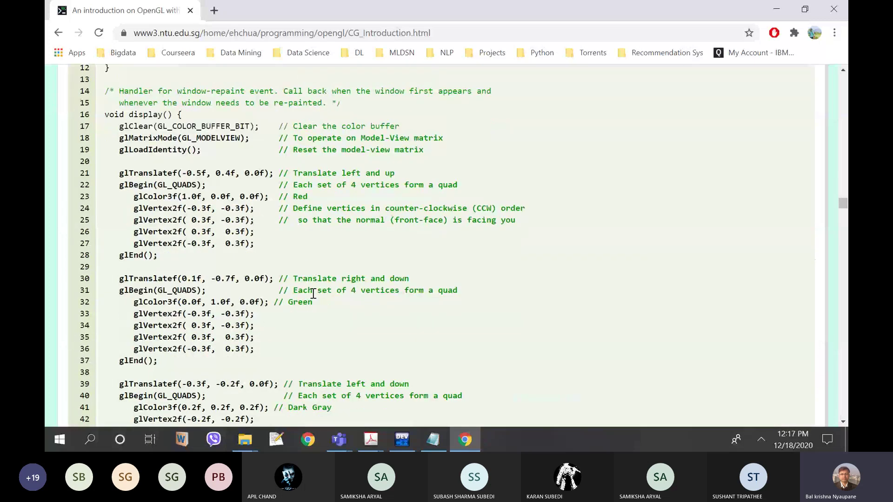
{"action": "scroll", "coordinate": [313, 298], "scroll_direction": "up", "scroll_amount": 6}
{"action": "scroll", "coordinate": [313, 297], "scroll_direction": "down", "scroll_amount": 9}
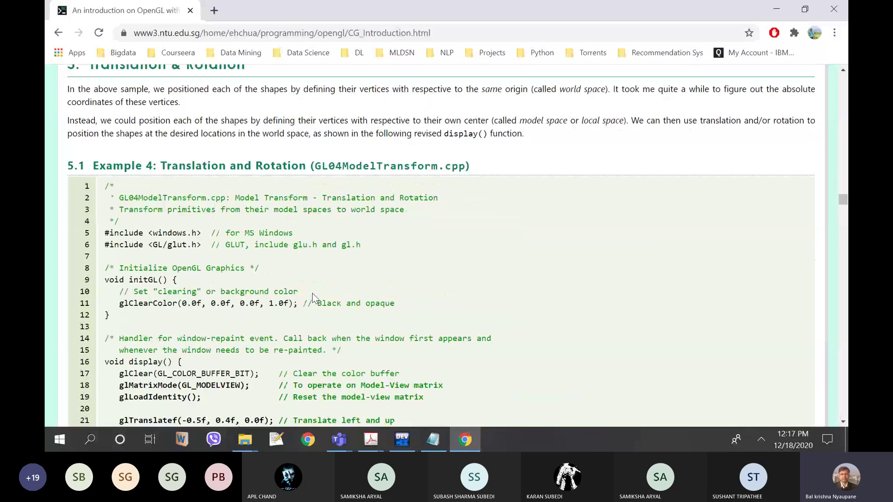
{"action": "scroll", "coordinate": [313, 298], "scroll_direction": "down", "scroll_amount": 15}
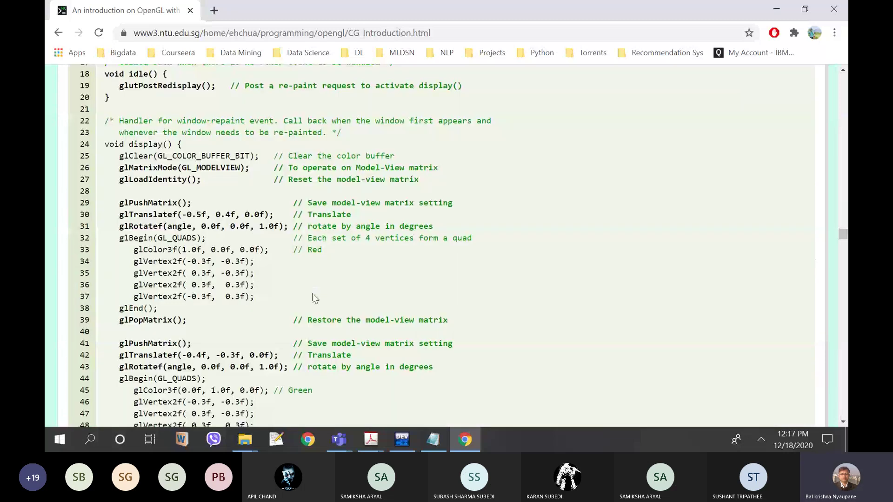
{"action": "scroll", "coordinate": [315, 298], "scroll_direction": "up", "scroll_amount": 7}
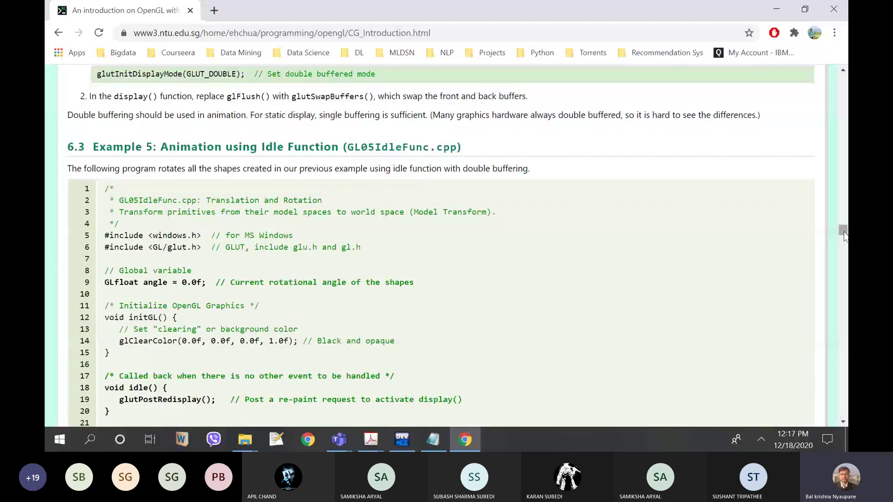
Step: Go back to Example 2's expected output and coordinate diagram, and return to the tutorial's setup section and table of contents
{"action": "left_click_drag", "start_coordinate": [842, 230], "coordinate": [847, 121]}
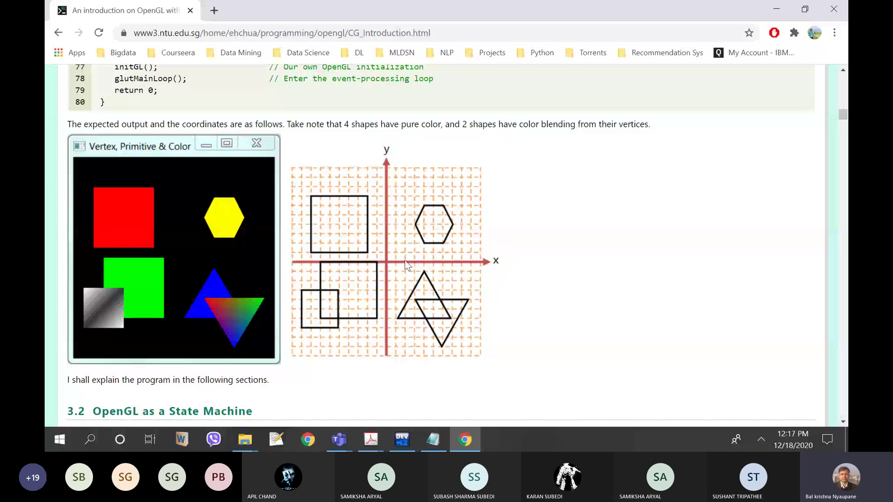
{"action": "left_click_drag", "start_coordinate": [392, 265], "coordinate": [423, 264]}
{"action": "left_click_drag", "start_coordinate": [843, 119], "coordinate": [845, 87]}
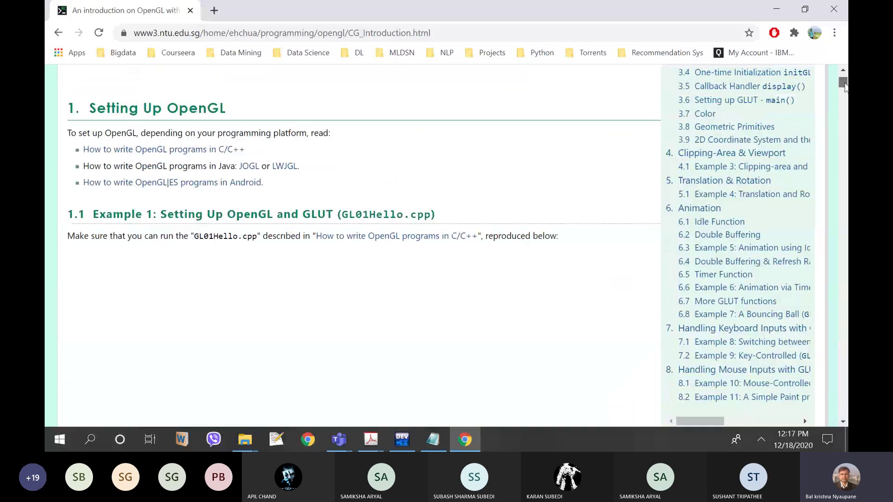